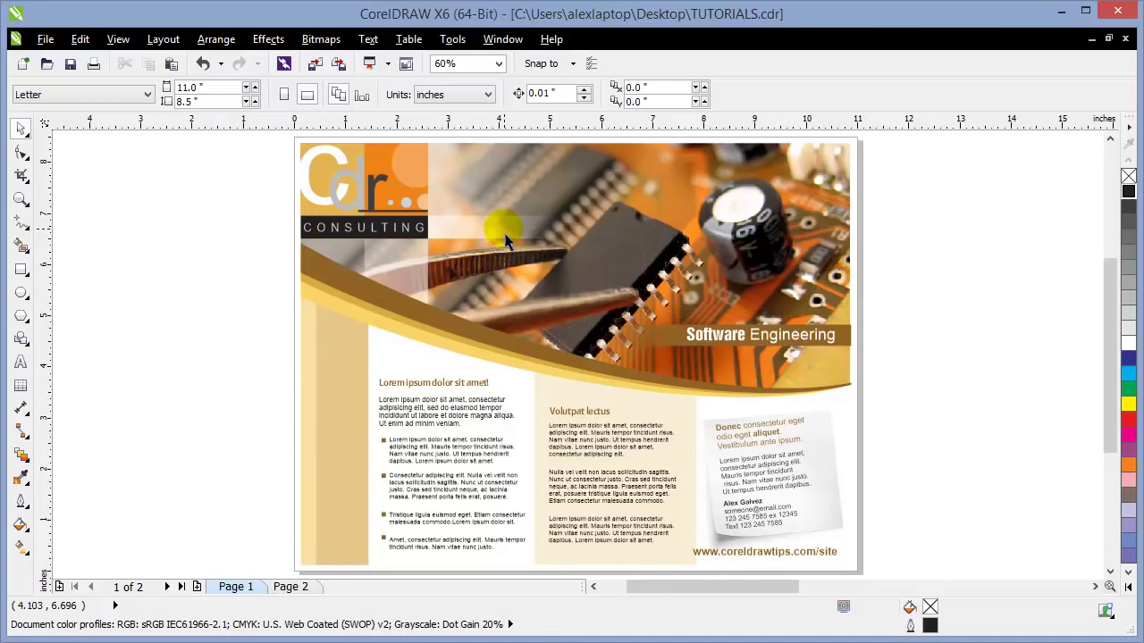
mouse_move(506, 240)
left_mouse_down()
mouse_move(467, 224)
mouse_move(508, 260)
left_mouse_up()
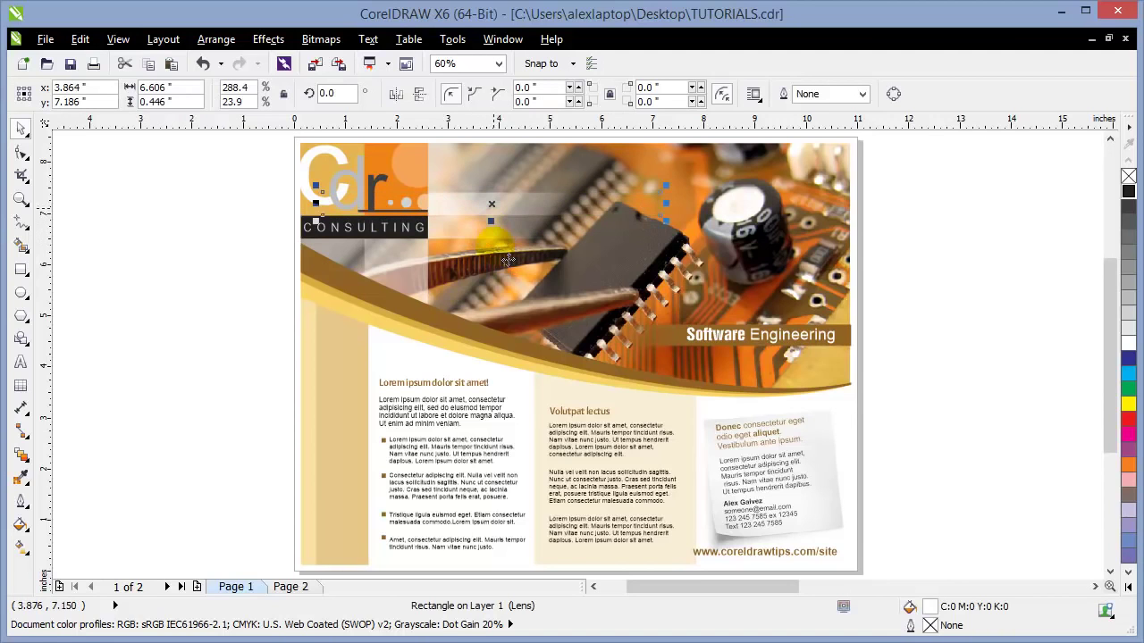
left_click(203, 65)
left_click(204, 221)
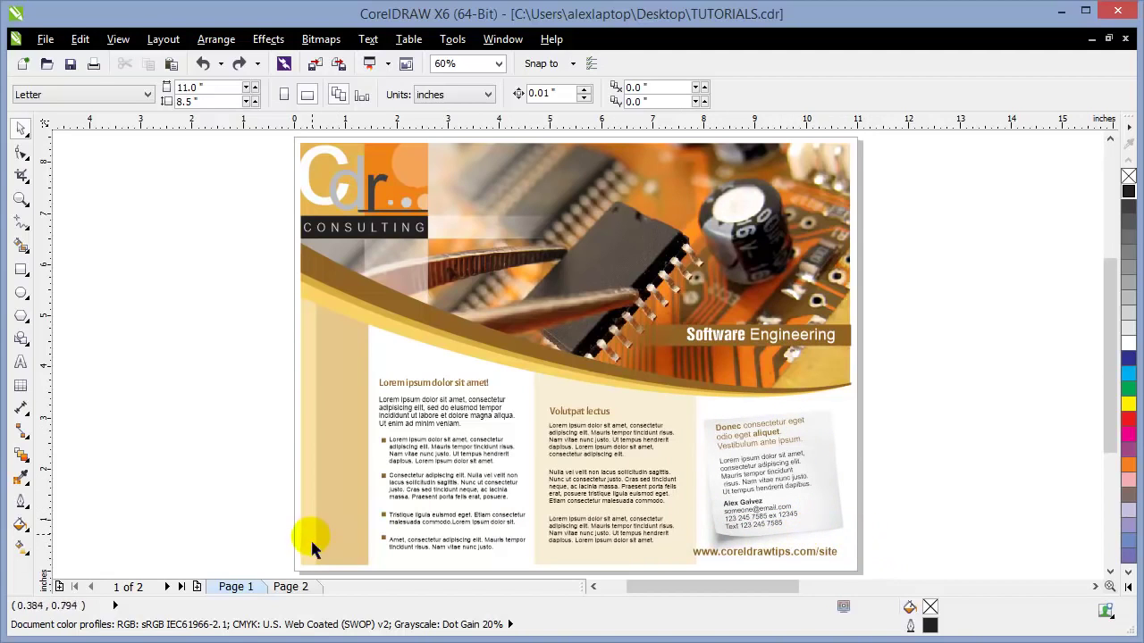
Step: Open page 2 and move all the loose artwork and text blocks closer to the blank page
left_click(301, 587)
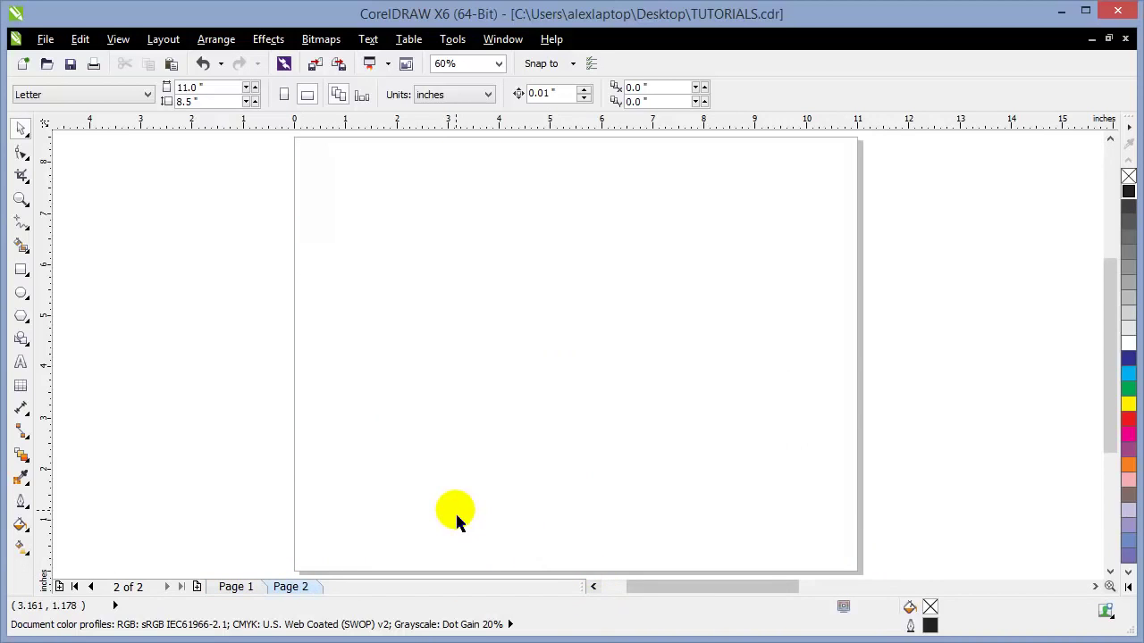
key("F4")
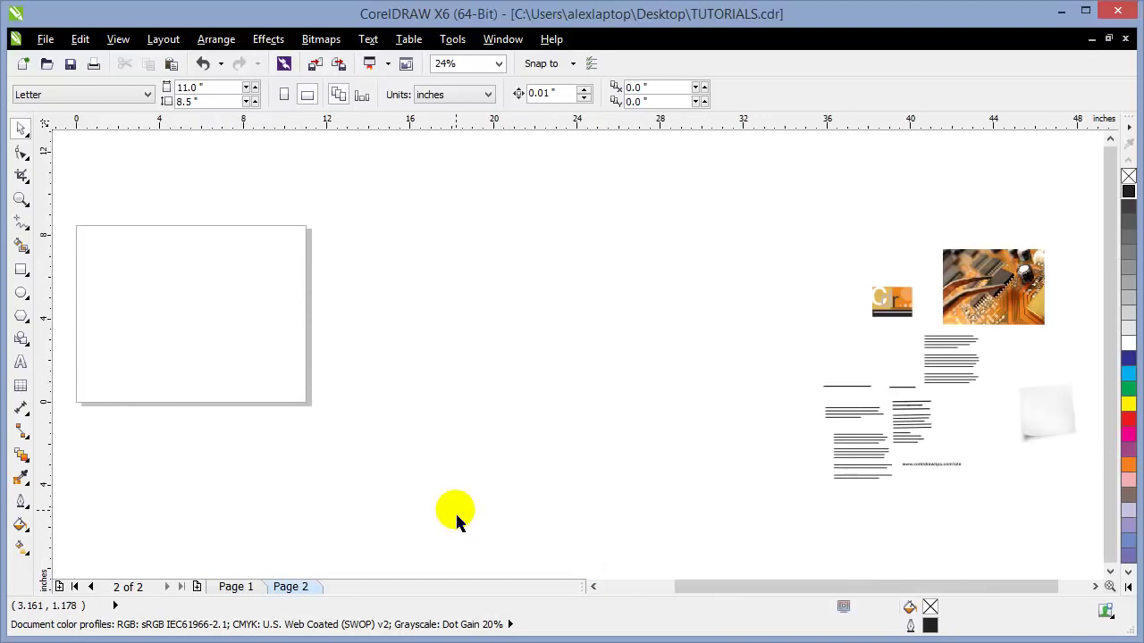
left_click_drag(802, 268, 916, 357)
left_click_drag(1085, 518, 1018, 522)
left_click_drag(946, 441, 470, 397)
left_click(664, 420)
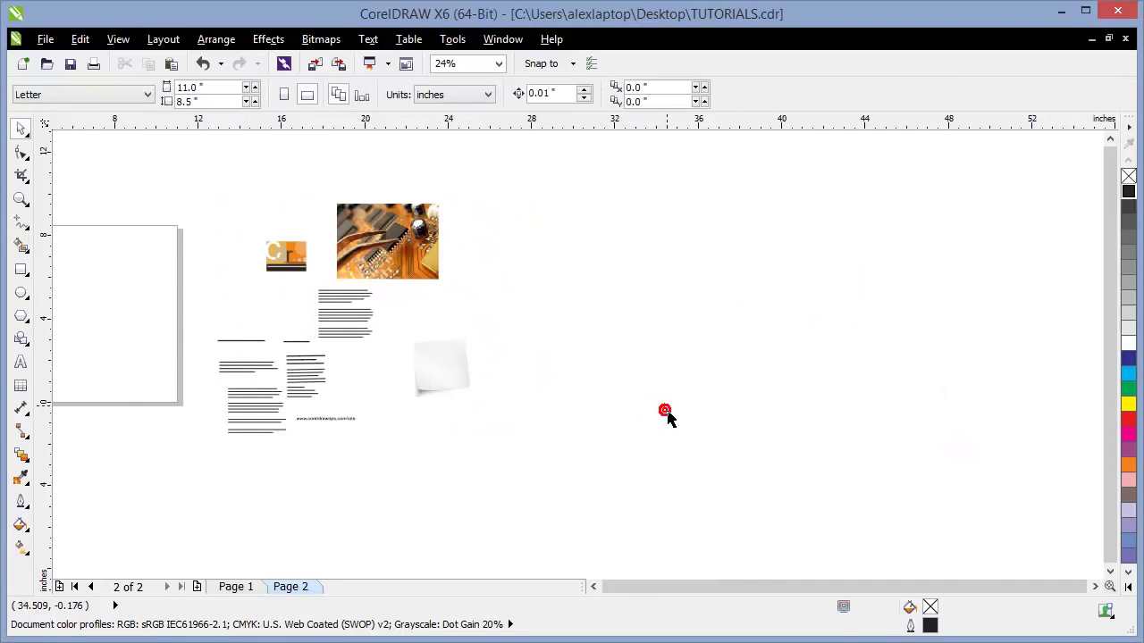
Step: Move the logo, the circuit board photo and the blank note paper image individually closer to the page's right side
scroll(666, 418, "up", 2)
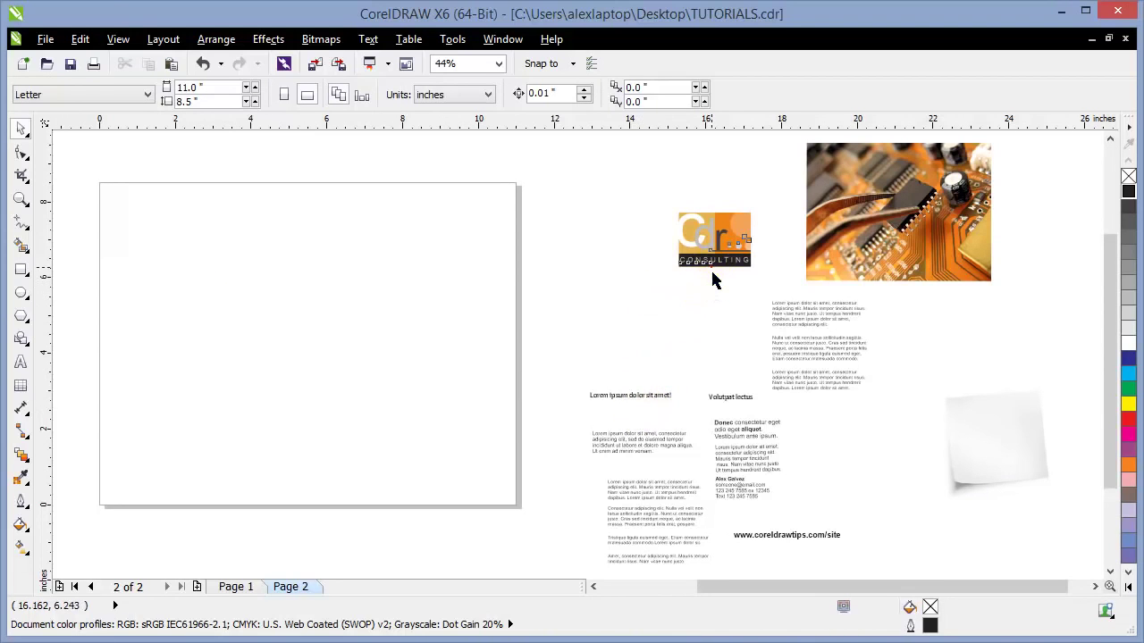
left_click_drag(712, 268, 595, 241)
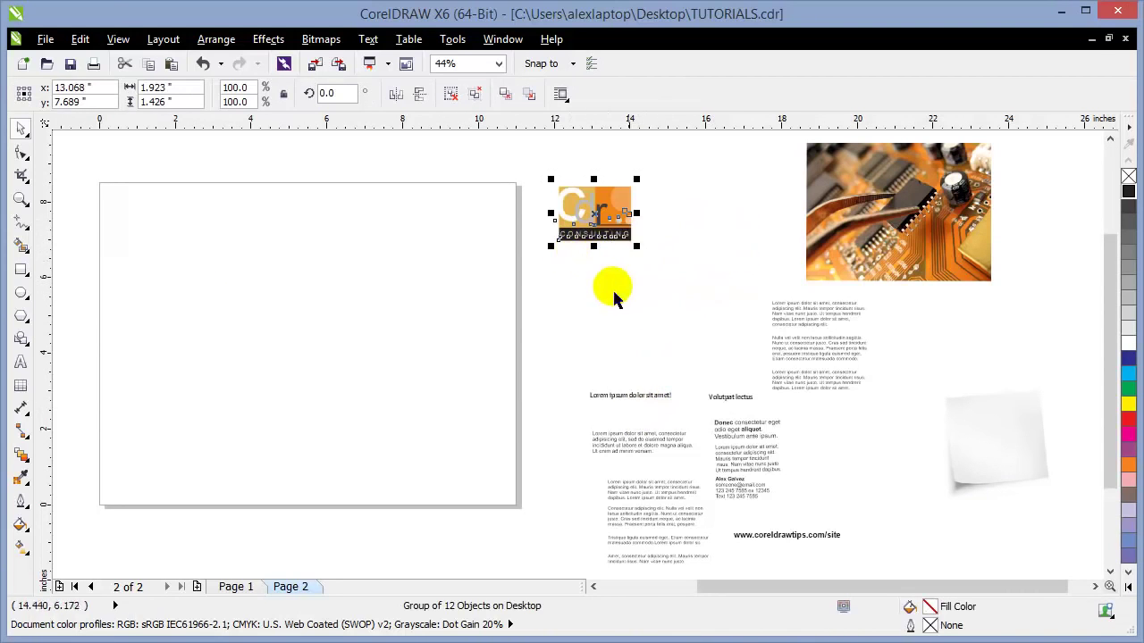
left_click_drag(836, 266, 682, 259)
left_click_drag(1023, 471, 636, 343)
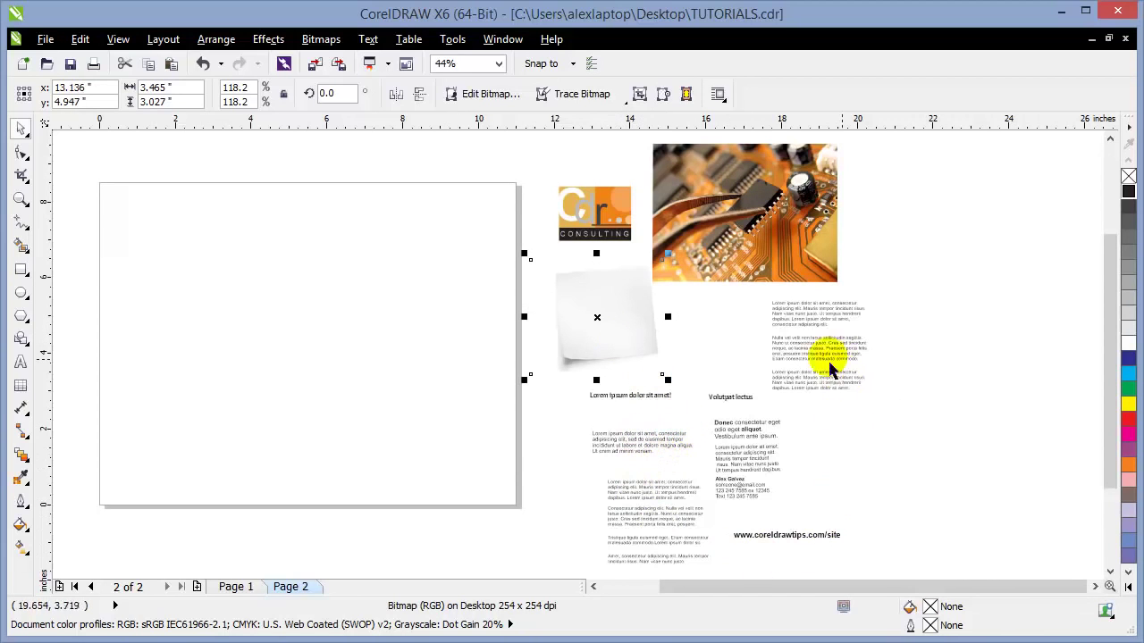
left_click(973, 526)
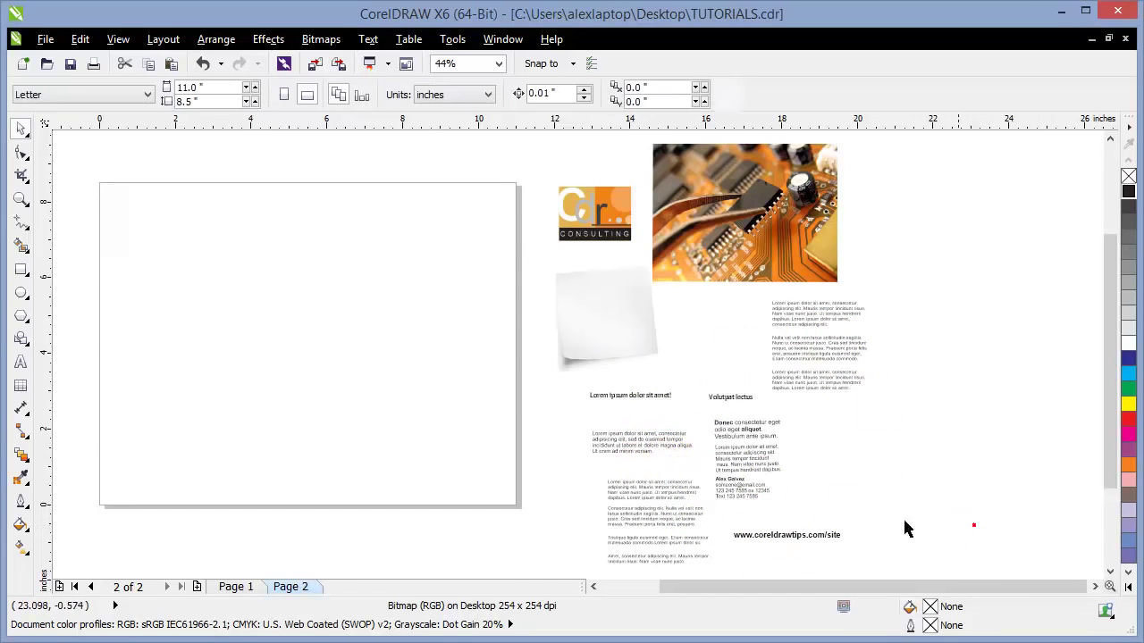
left_click(592, 587)
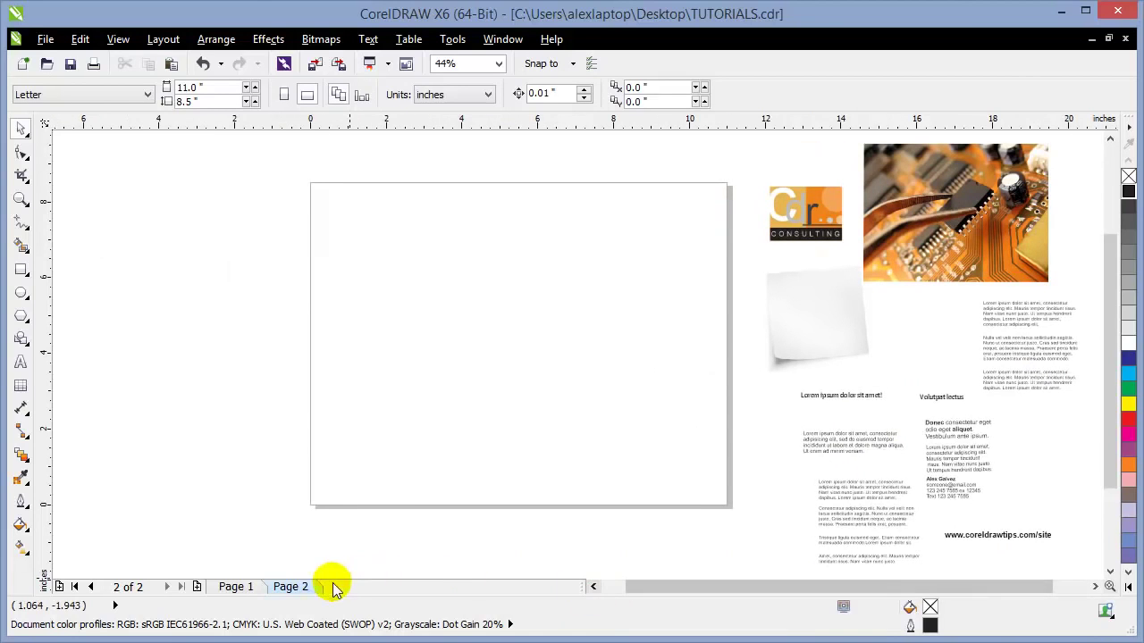
Step: Review the finished design on page 1 and draw a rectangle about 8.02 by 5.83 inches inside the blank page 2
left_click(232, 589)
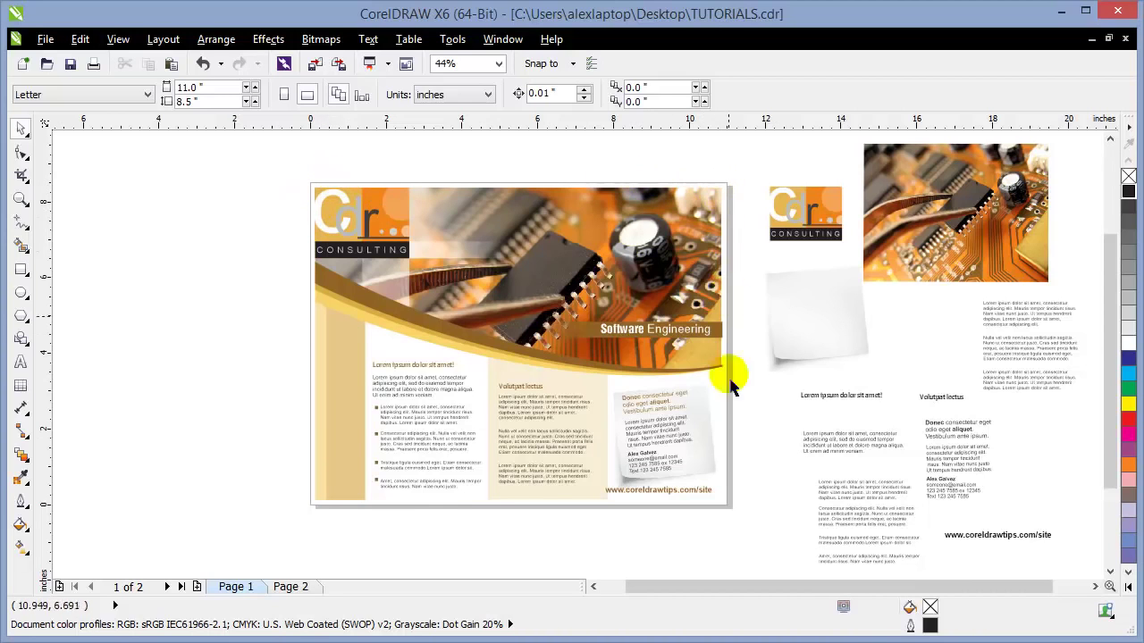
left_click(288, 586)
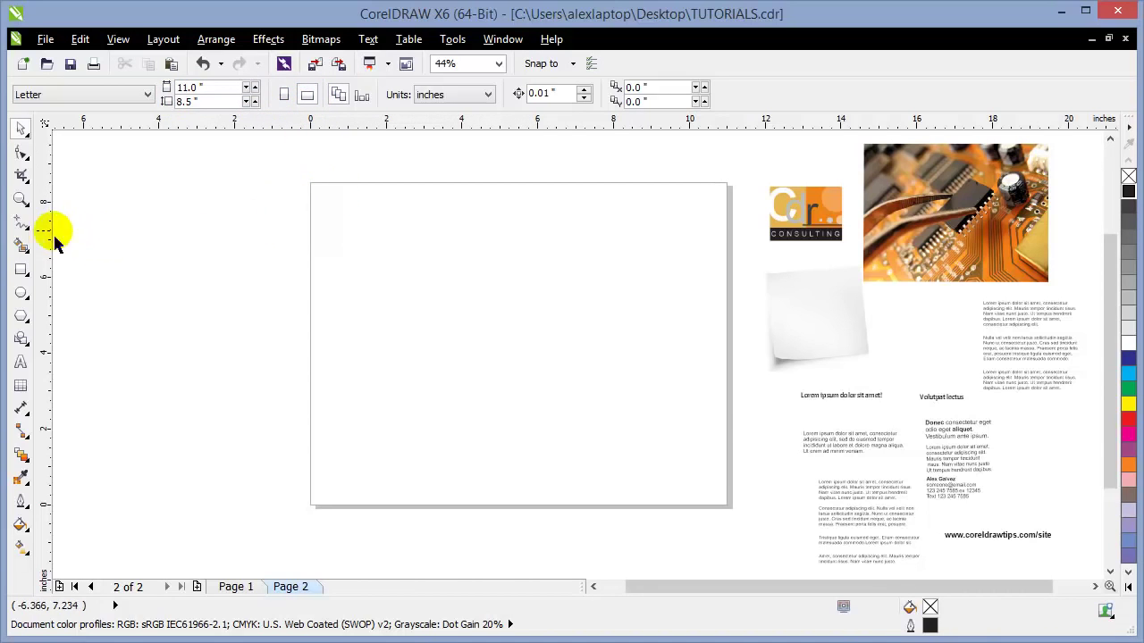
left_click(22, 271)
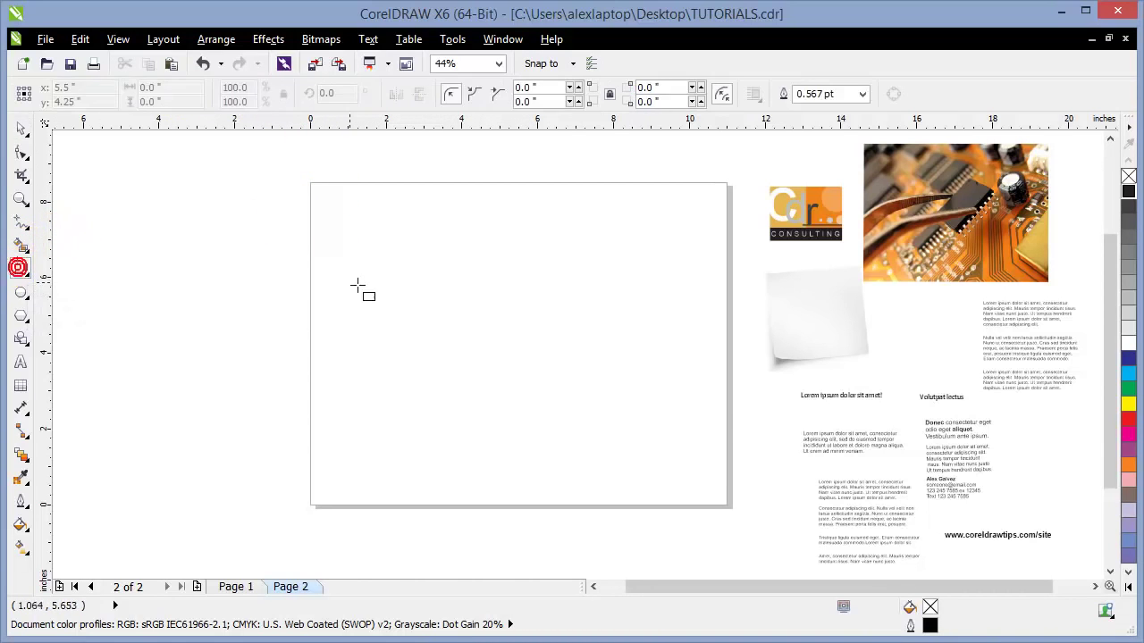
left_click_drag(338, 218, 647, 444)
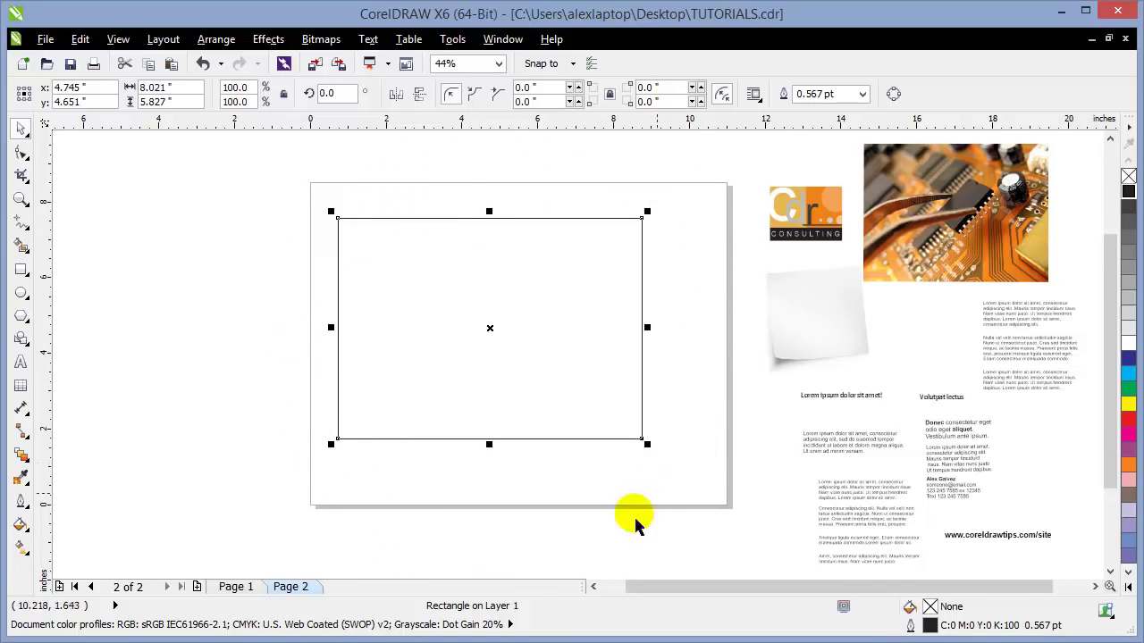
left_click(206, 297)
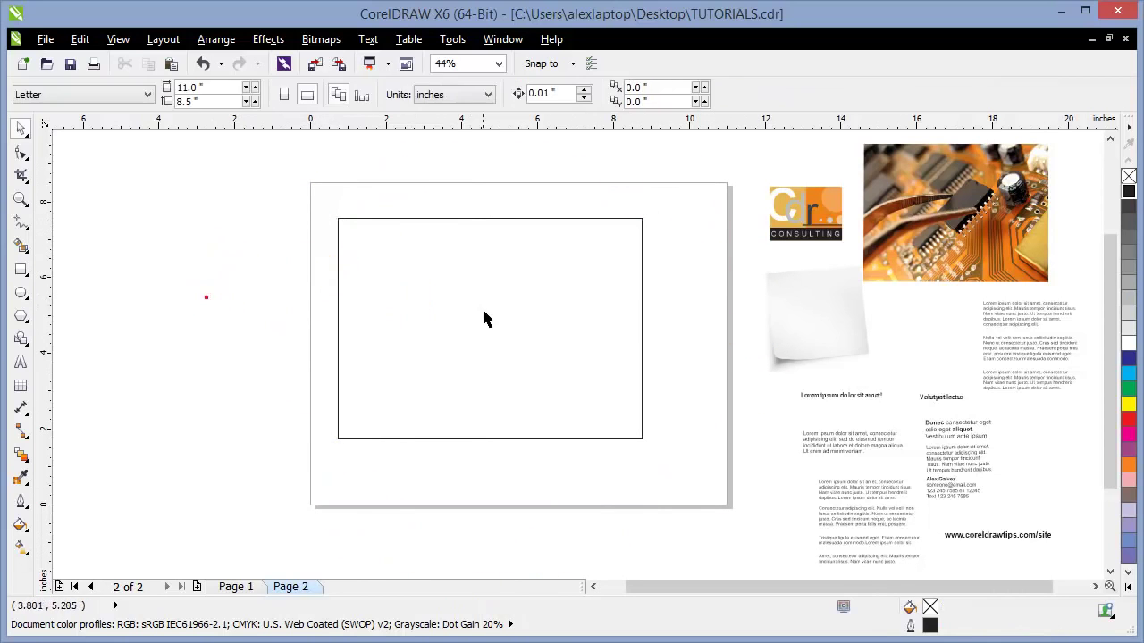
mouse_move(482, 312)
left_mouse_down()
mouse_move(474, 324)
mouse_move(521, 337)
mouse_move(500, 324)
mouse_move(505, 310)
left_mouse_up()
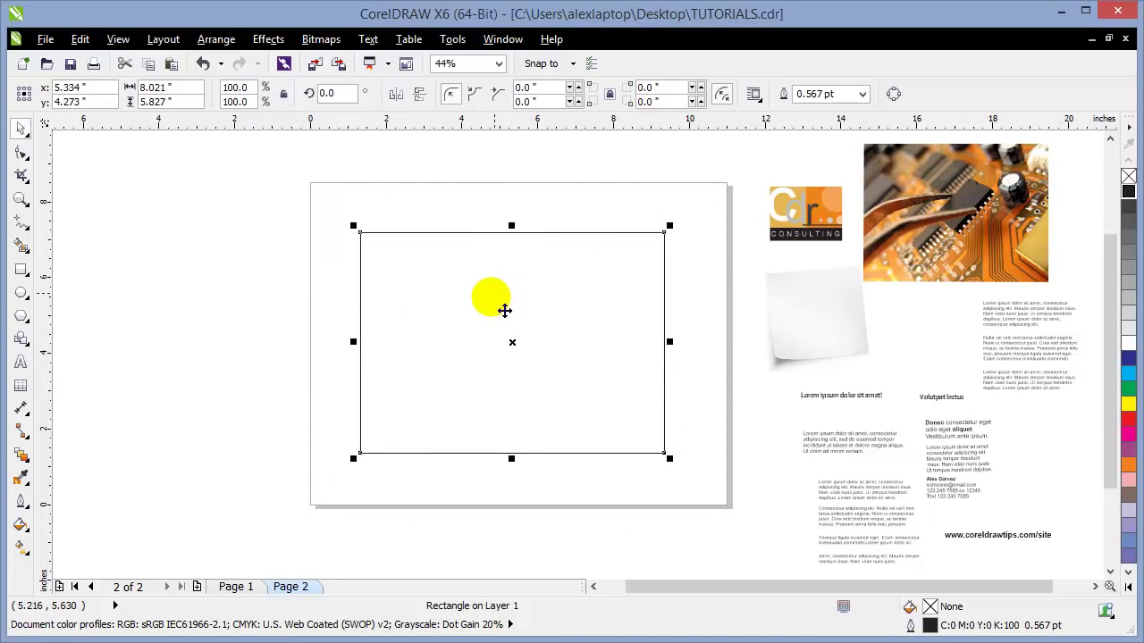
Step: Set the rectangle's size to 10.75 inches wide and 8.25 inches high
left_click(176, 89)
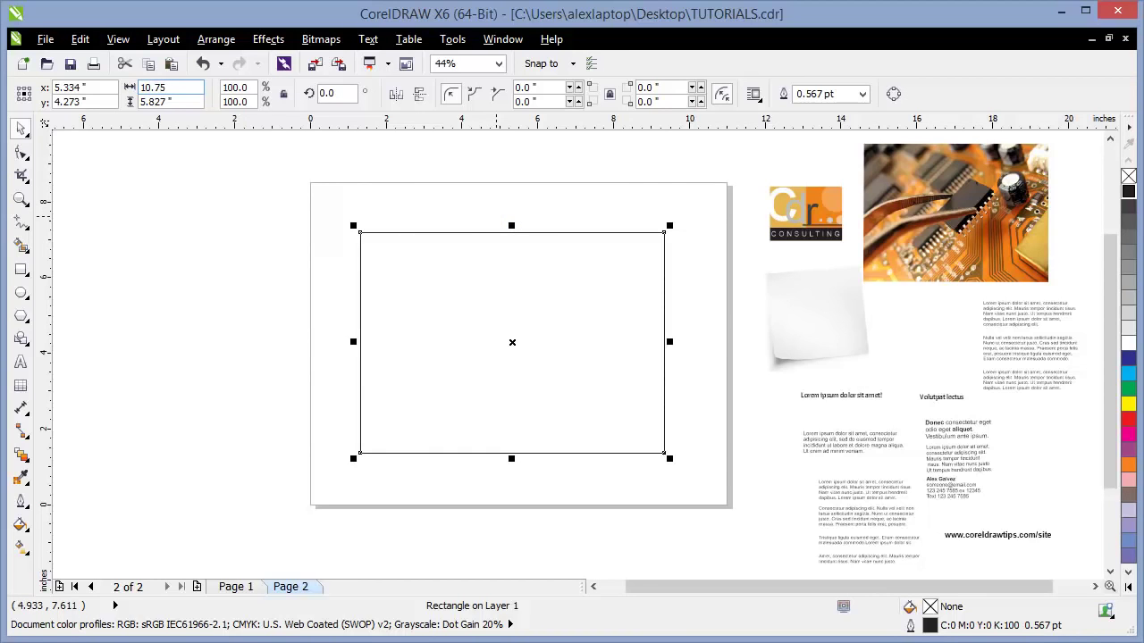
type("10.75")
key("Return")
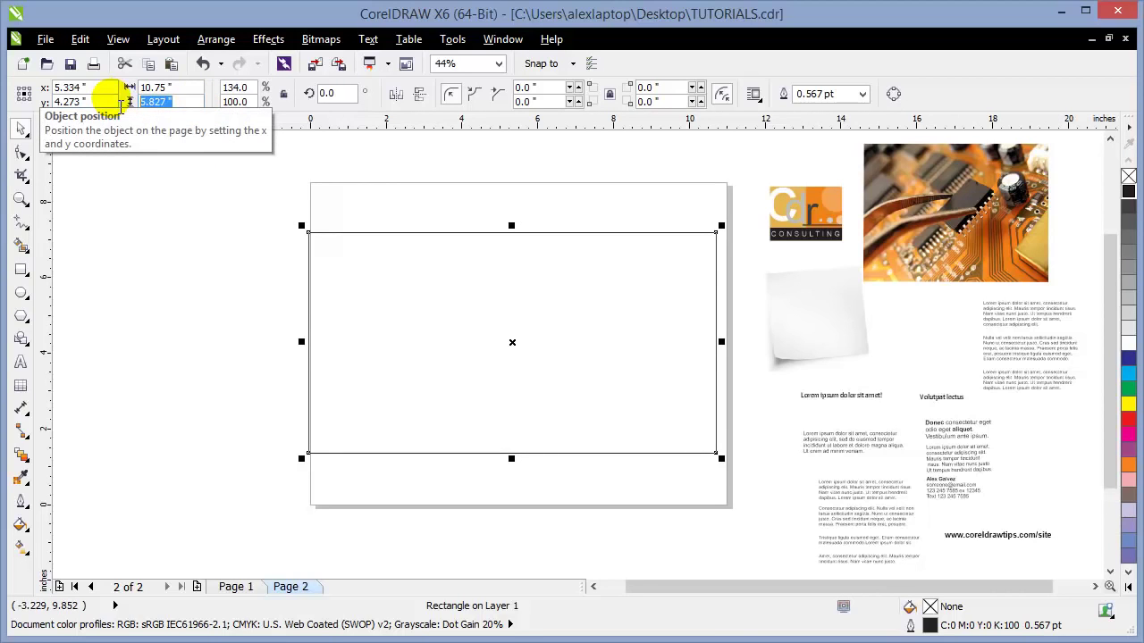
type("8")
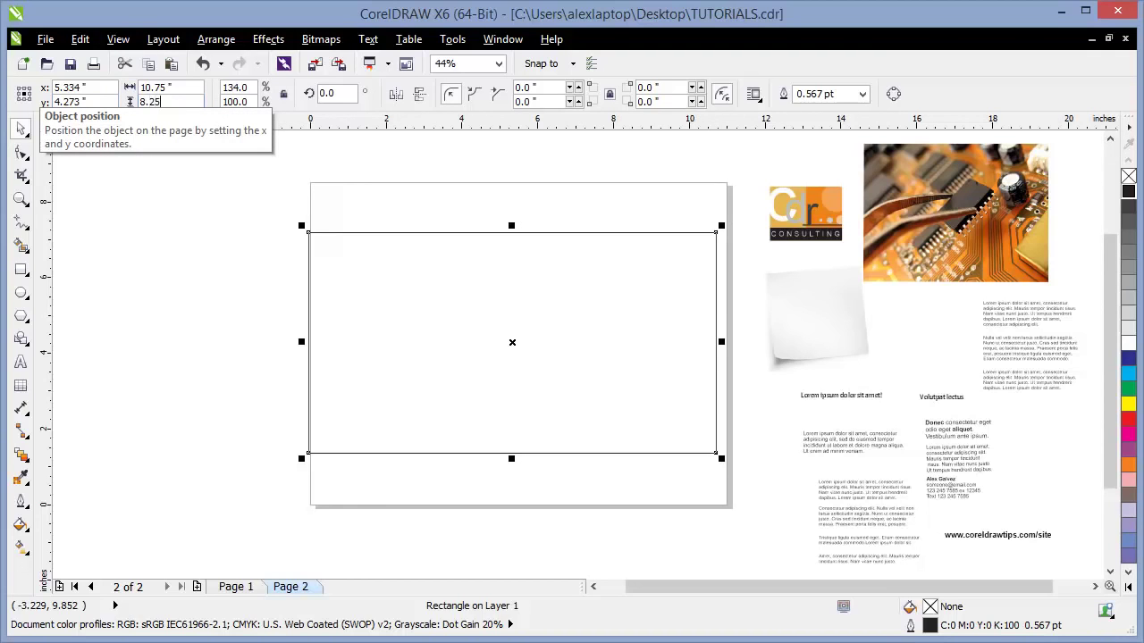
type(".25")
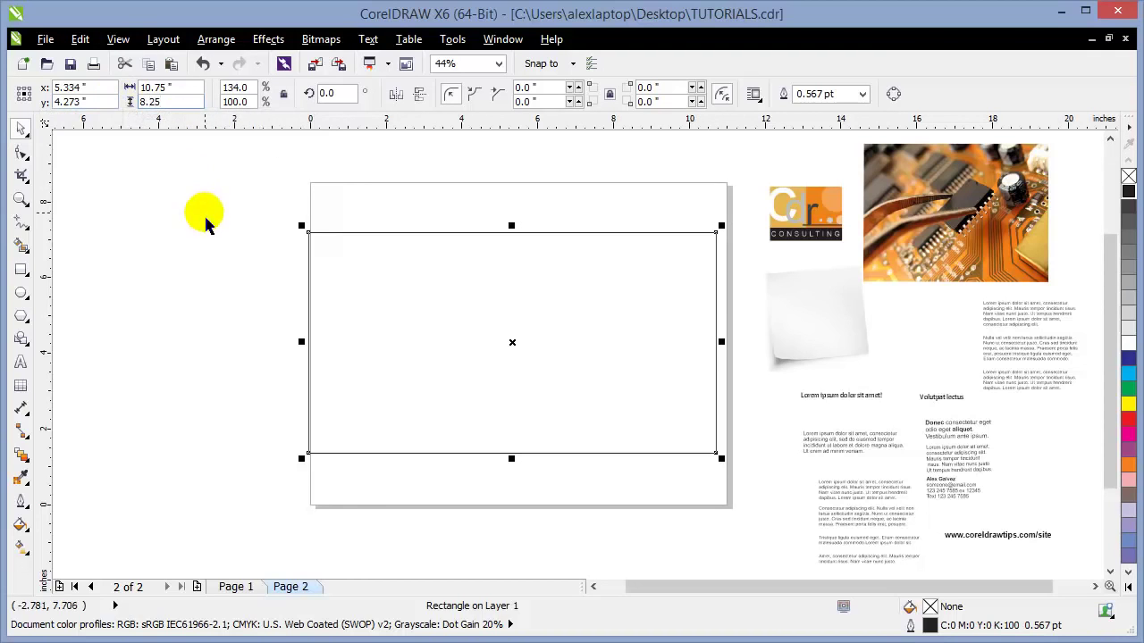
key("Return")
left_click(204, 215)
Step: Center the rectangle on the page
left_click_drag(358, 322, 327, 309)
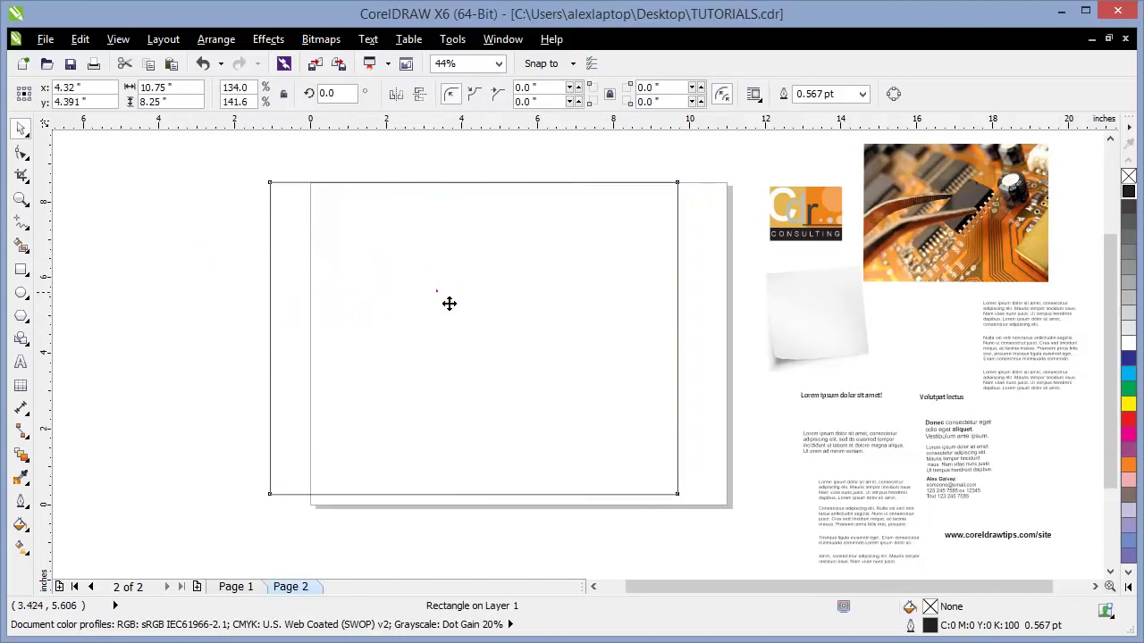
left_click_drag(450, 304, 438, 286)
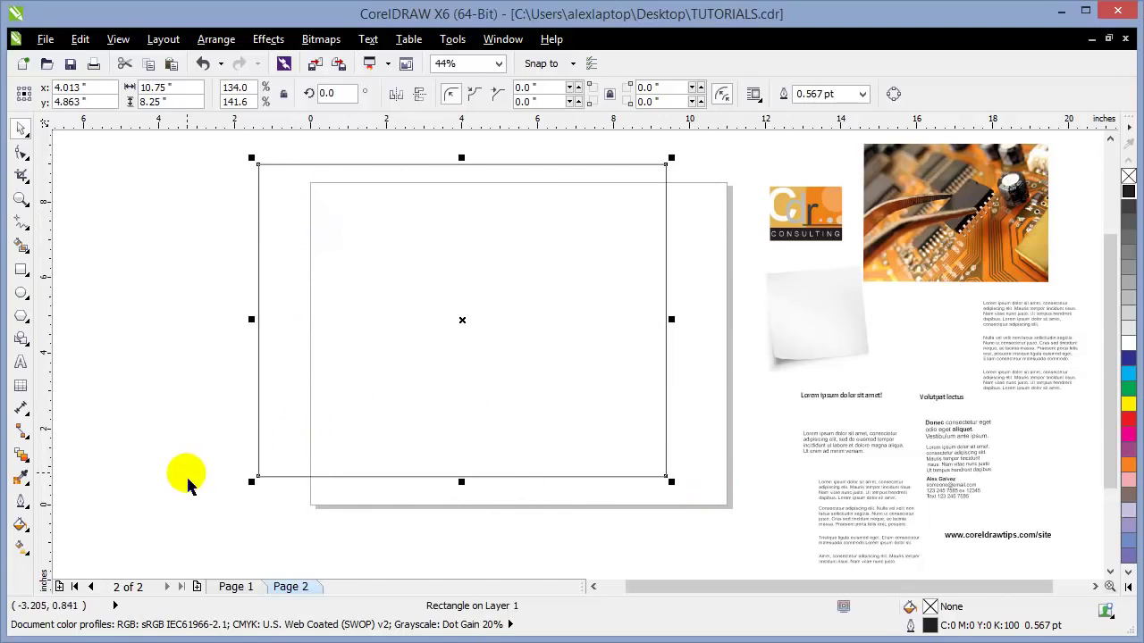
key("p")
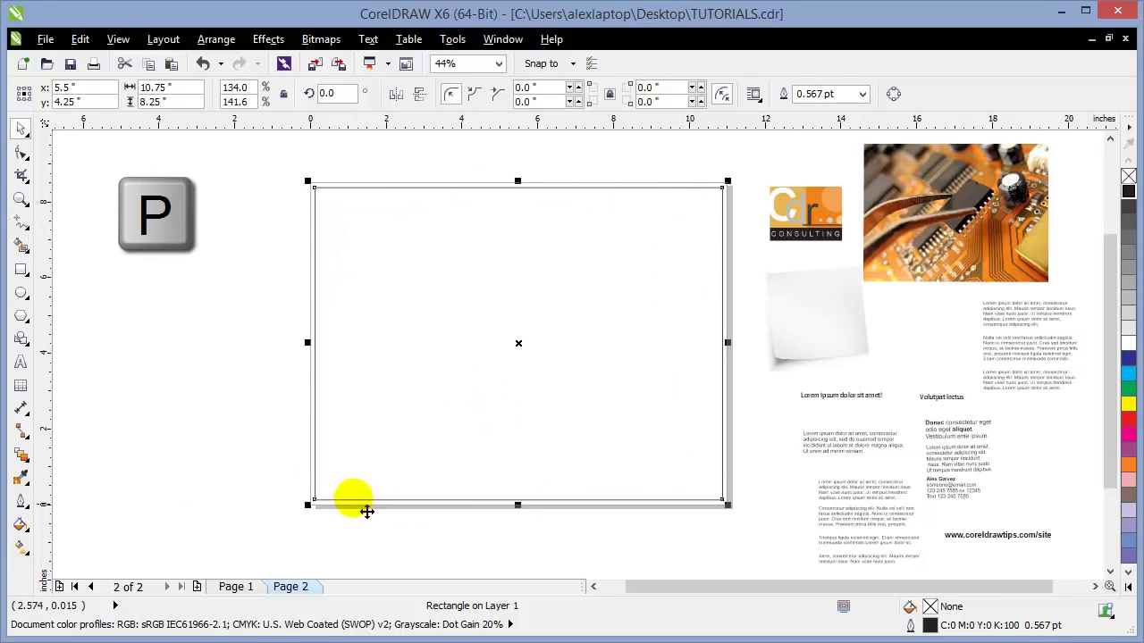
left_click(223, 323)
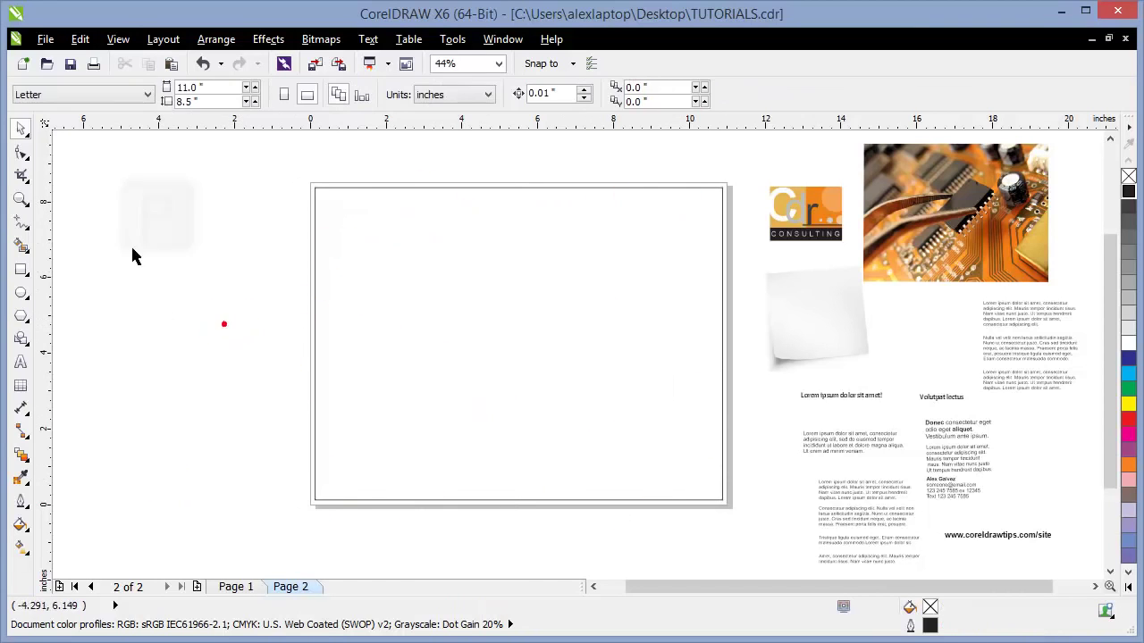
Step: Place a horizontal guideline by eye near the rectangle's top edge, at about 8.34 inches
left_click(20, 198)
left_click_drag(288, 170, 742, 516)
left_click(21, 125)
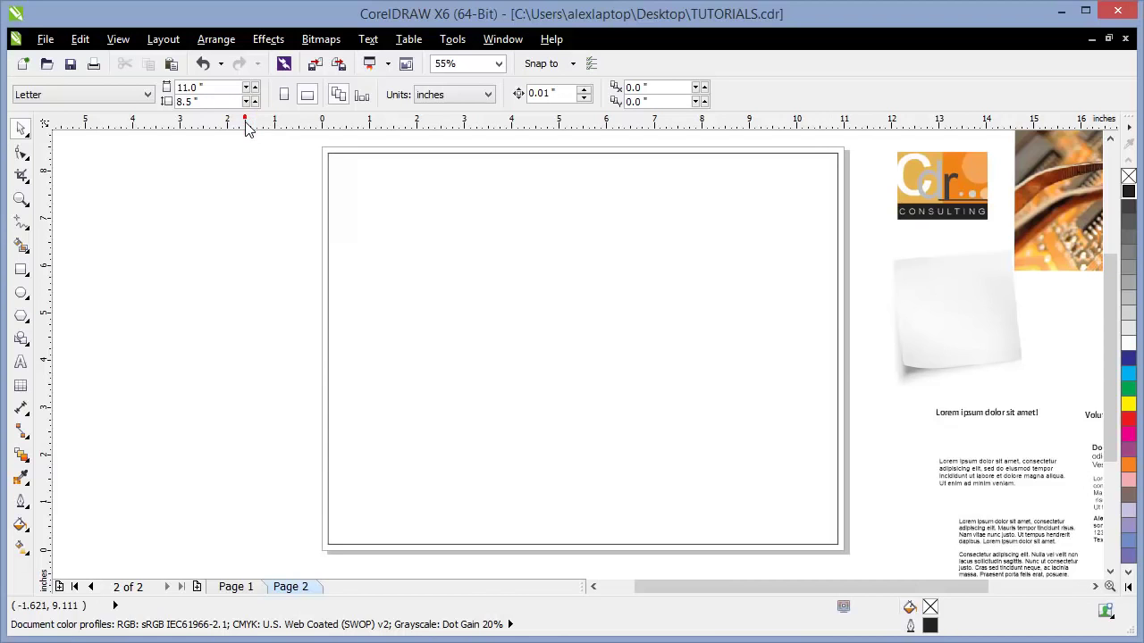
left_click_drag(249, 135, 268, 155)
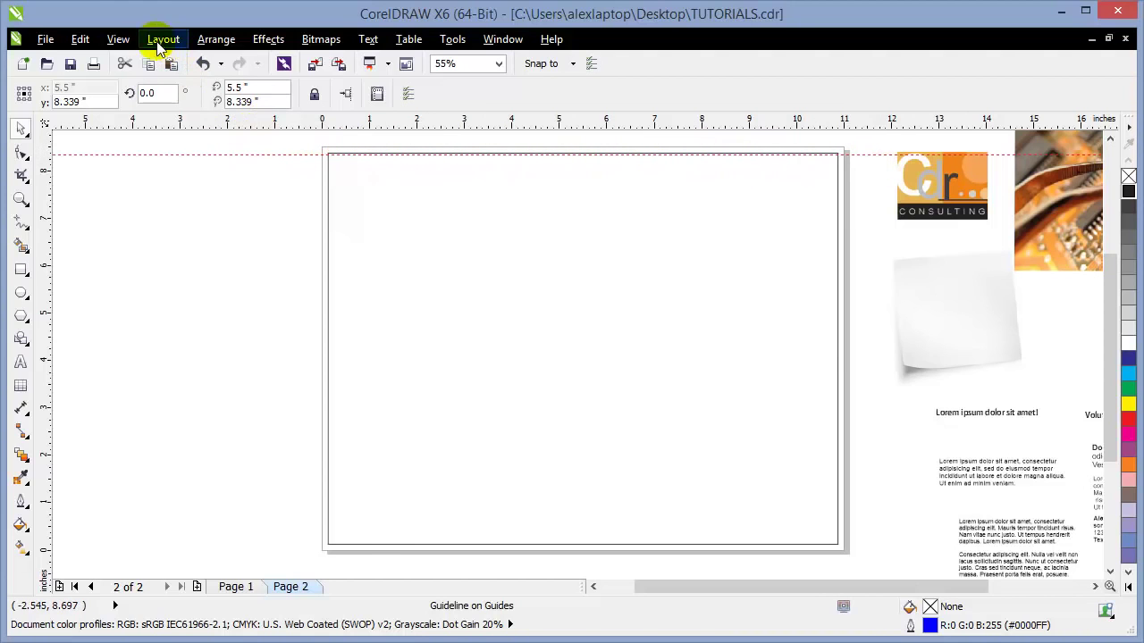
Step: Turn on snapping to objects and place a horizontal guideline exactly on the rectangle's top edge at 8.375 inches
left_click(118, 39)
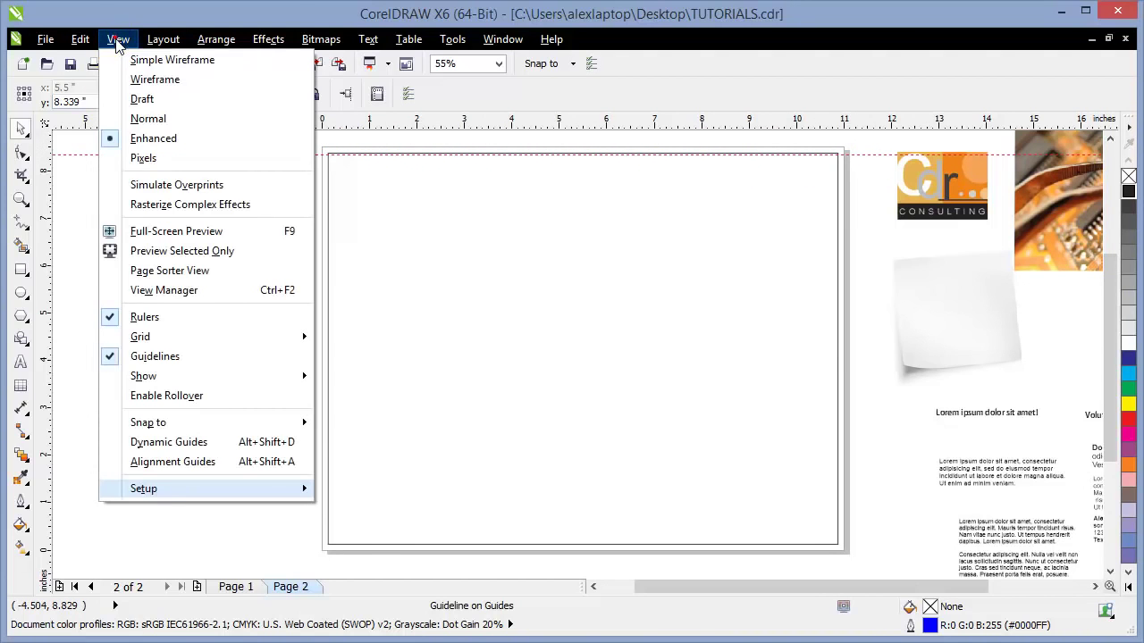
mouse_move(152, 432)
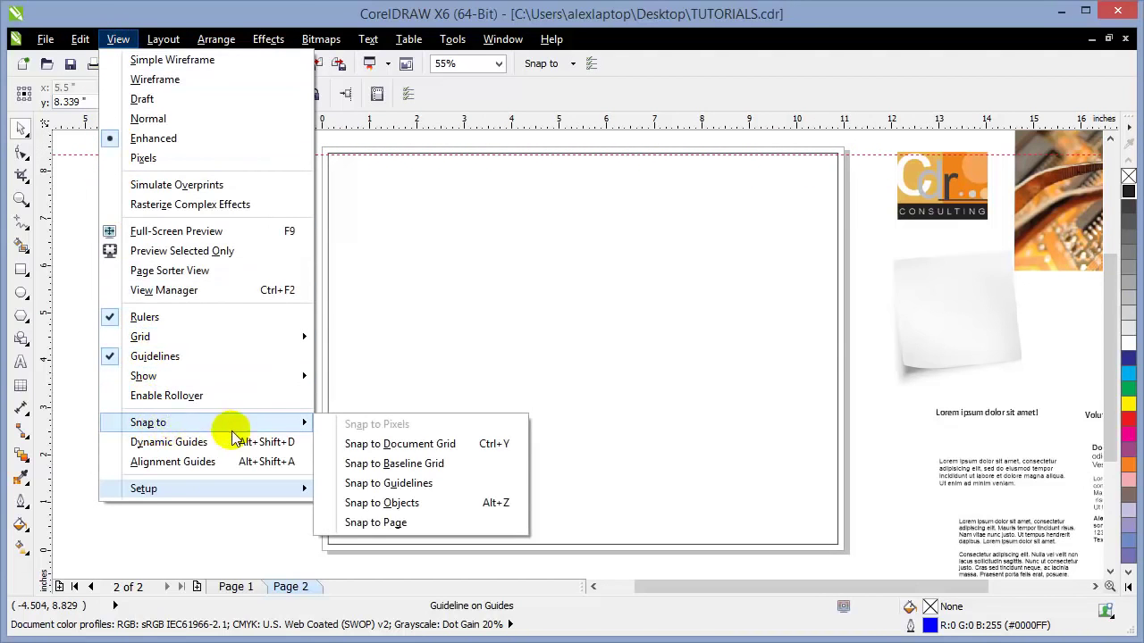
left_click(390, 506)
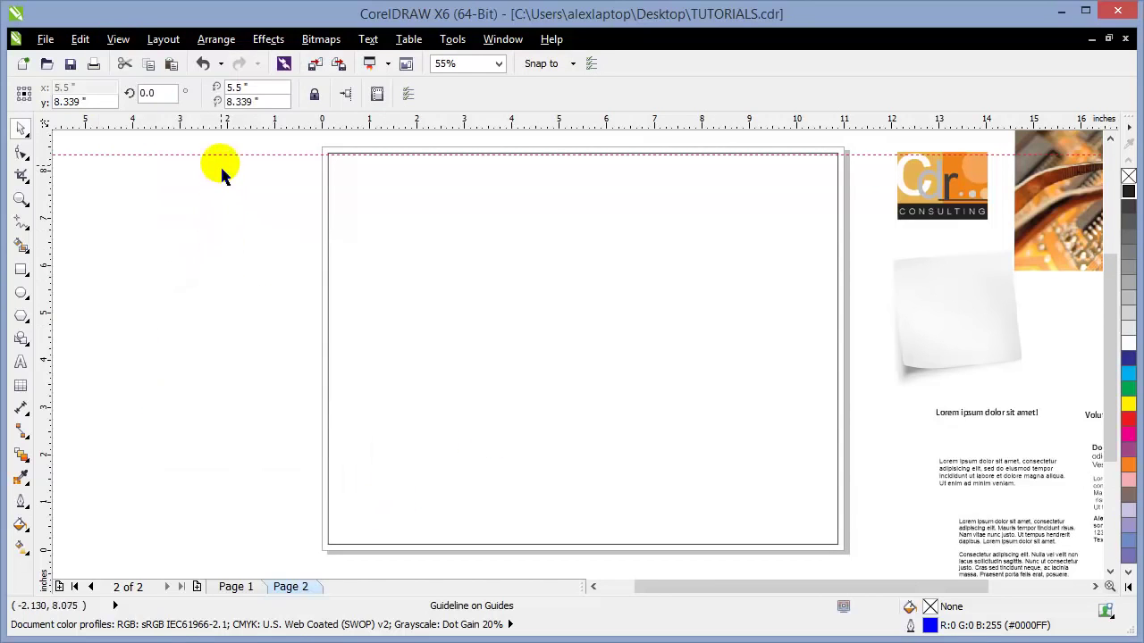
left_click_drag(242, 125, 414, 202)
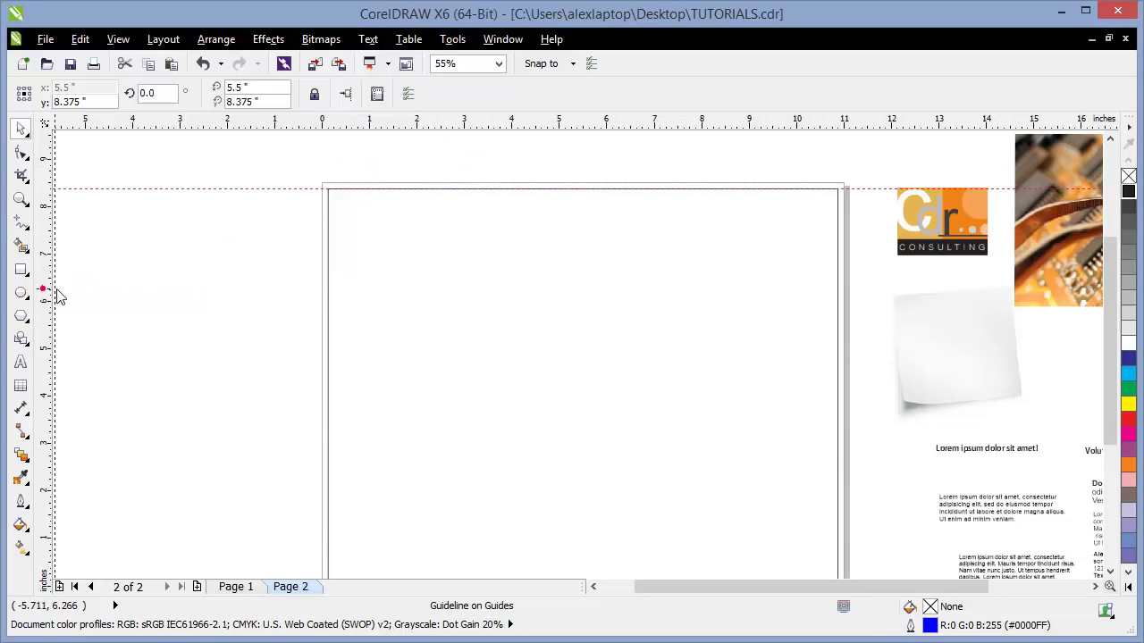
Step: Place vertical guidelines on the rectangle's left and right edges, at 0.125 and 10.875 inches, and a horizontal guideline on its bottom edge
left_click_drag(58, 295, 328, 313)
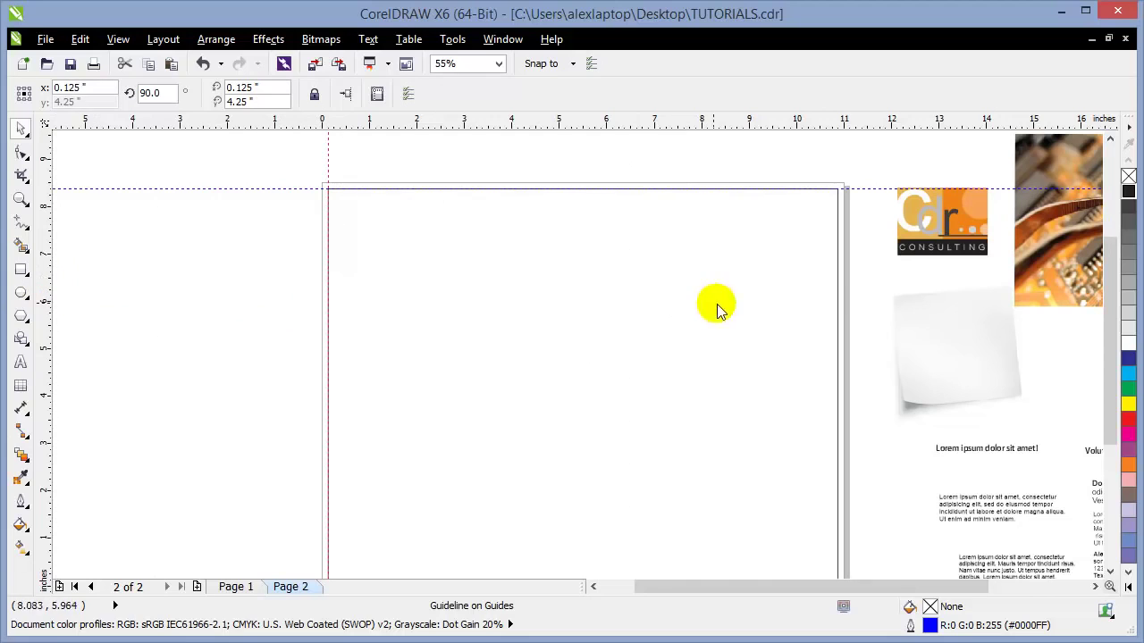
left_click_drag(716, 308, 837, 307)
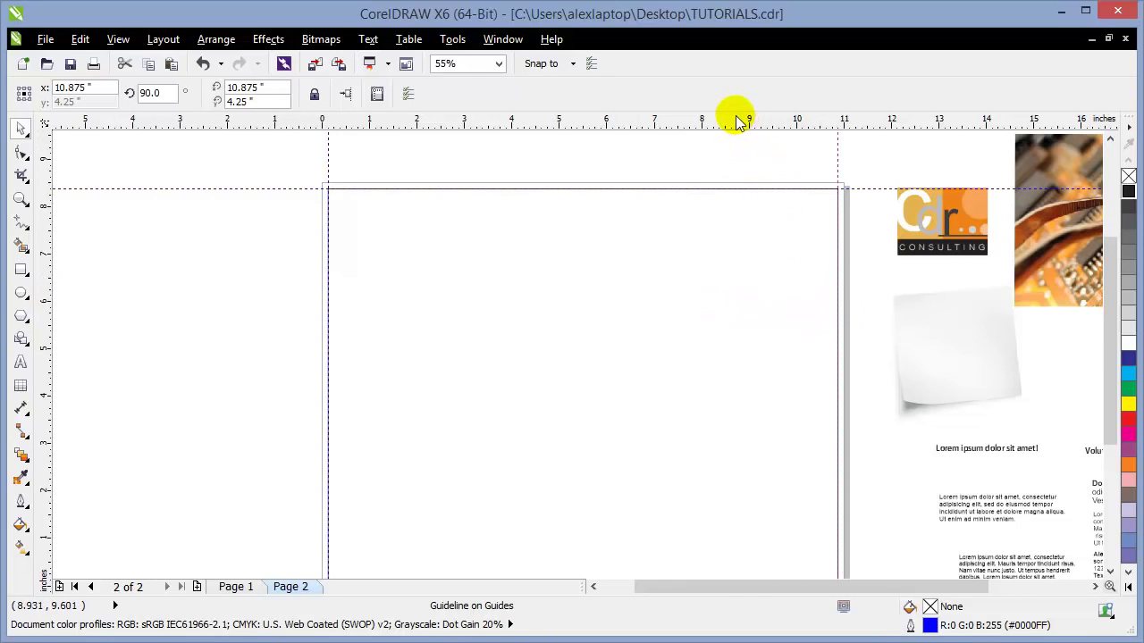
left_click_drag(738, 122, 729, 190)
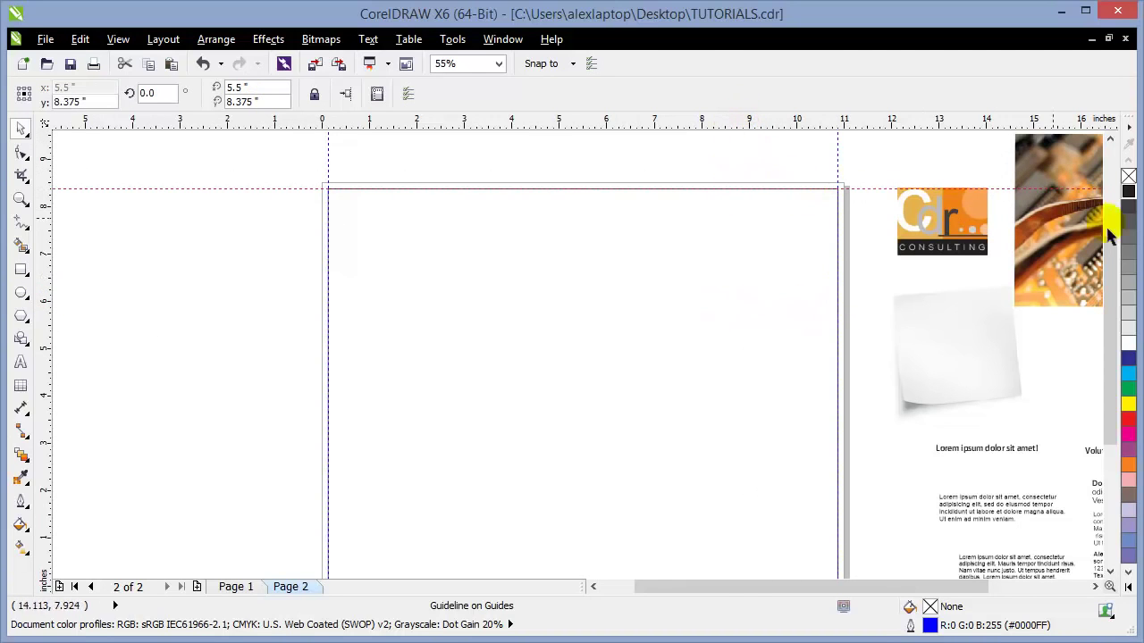
left_click_drag(1110, 225, 1112, 377)
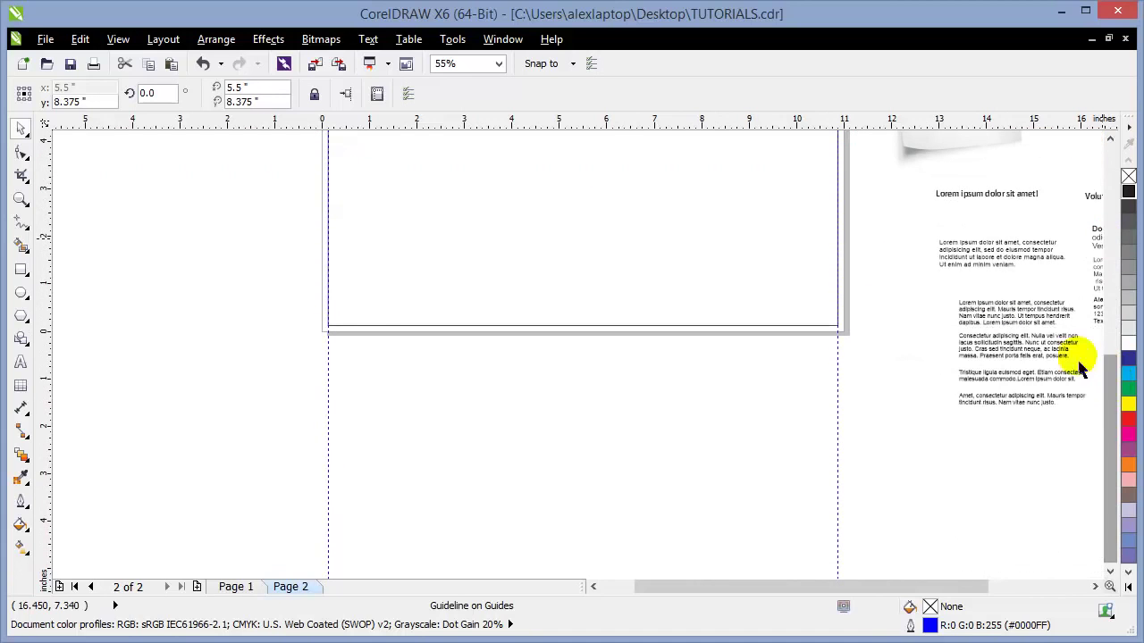
left_click_drag(554, 291, 532, 327)
left_click(530, 432)
key("F4")
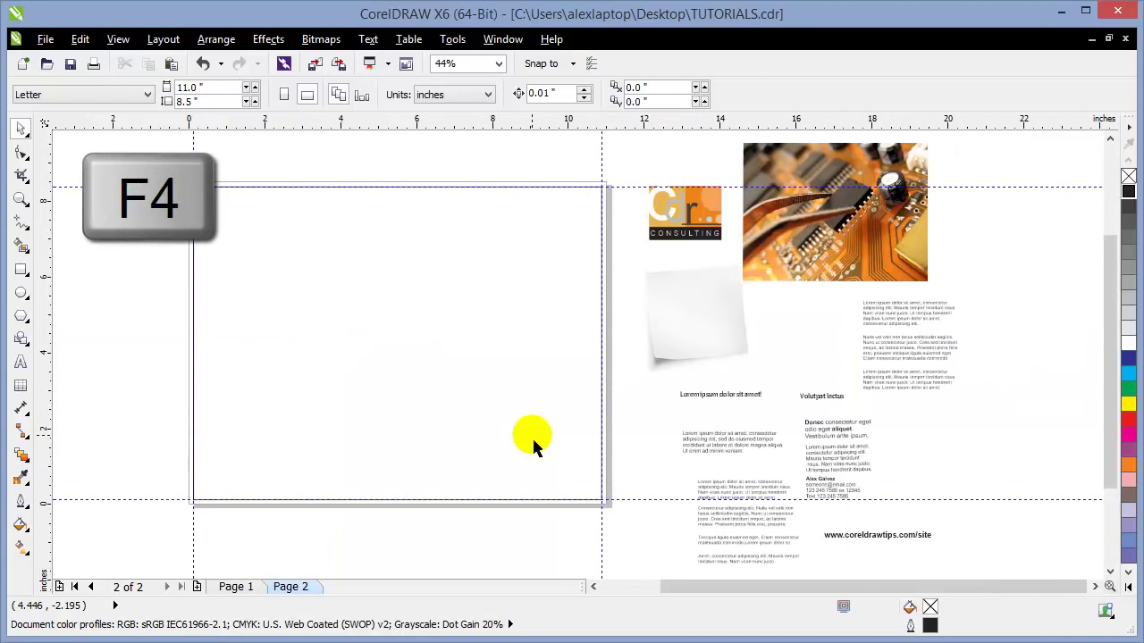
Step: Delete the margin rectangle from the page, keeping the guidelines
left_click(270, 305)
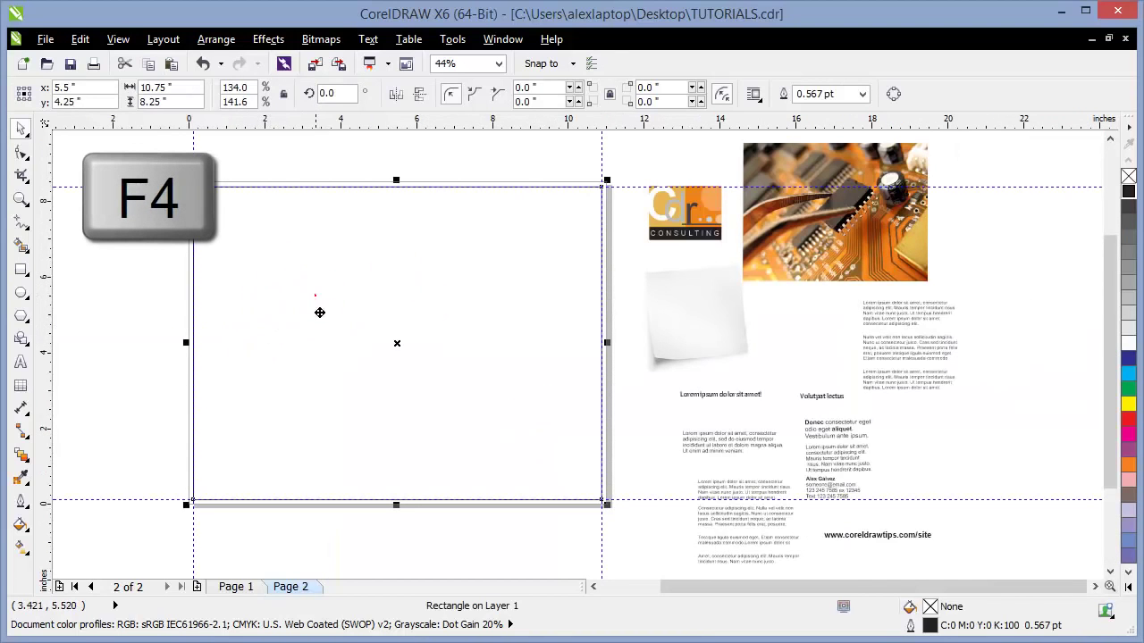
left_click_drag(319, 312, 259, 327)
left_click(258, 327)
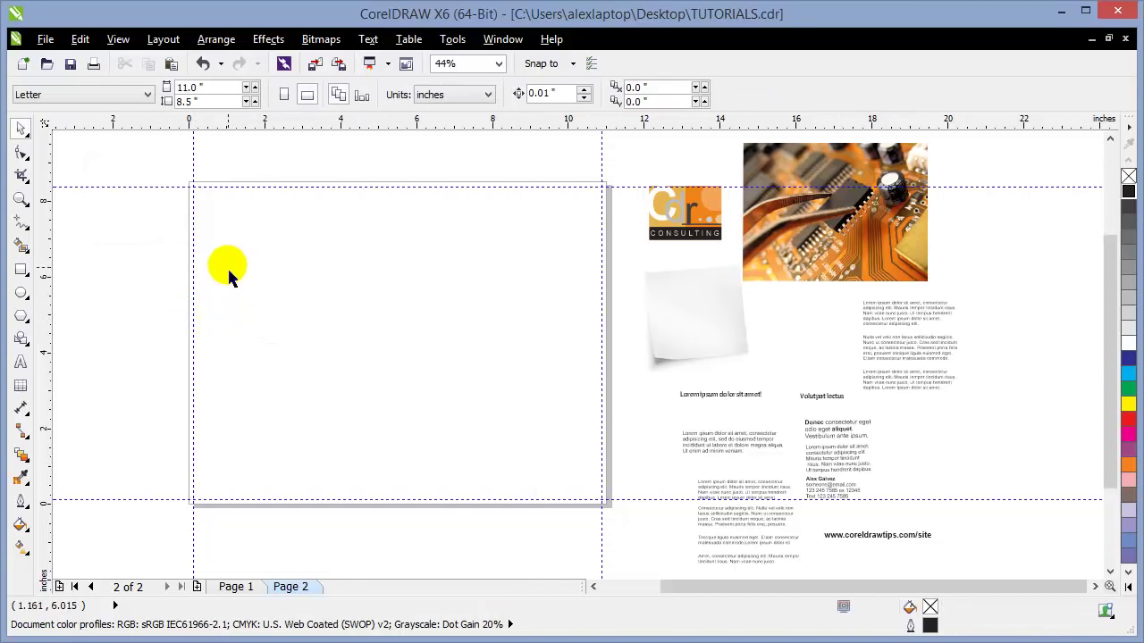
Step: Turn on snapping to guidelines
left_click(121, 42)
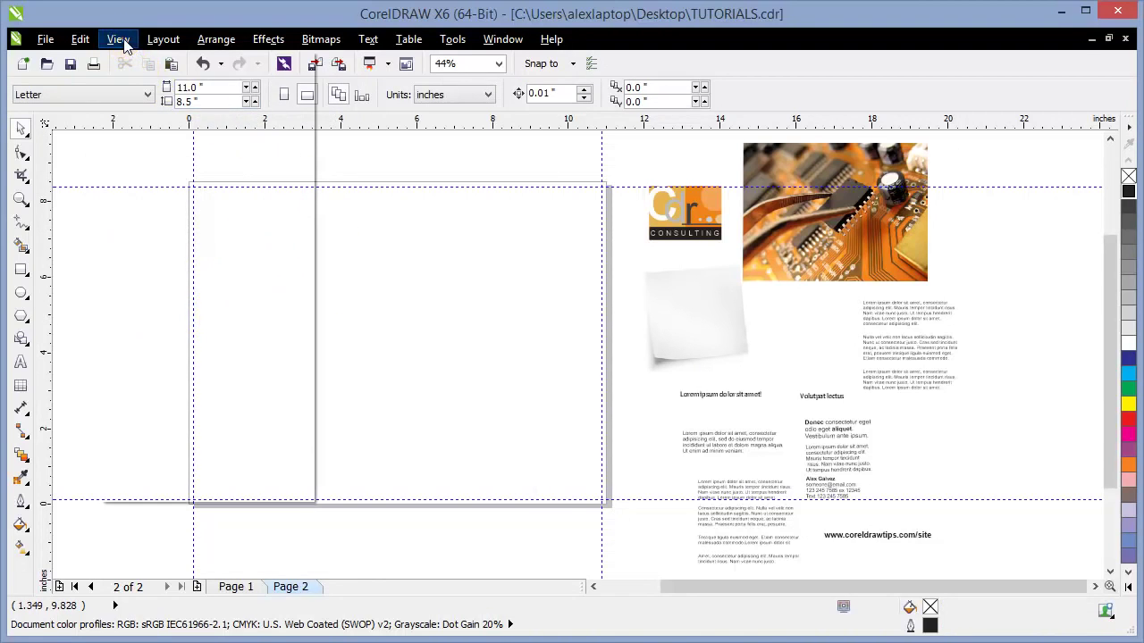
mouse_move(153, 423)
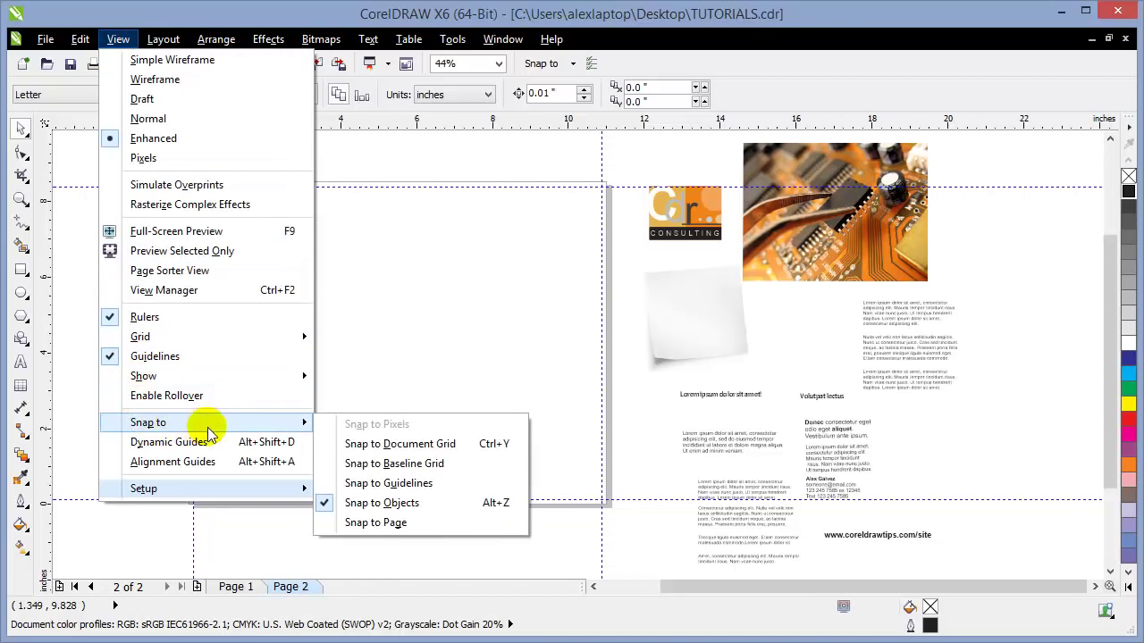
left_click(394, 488)
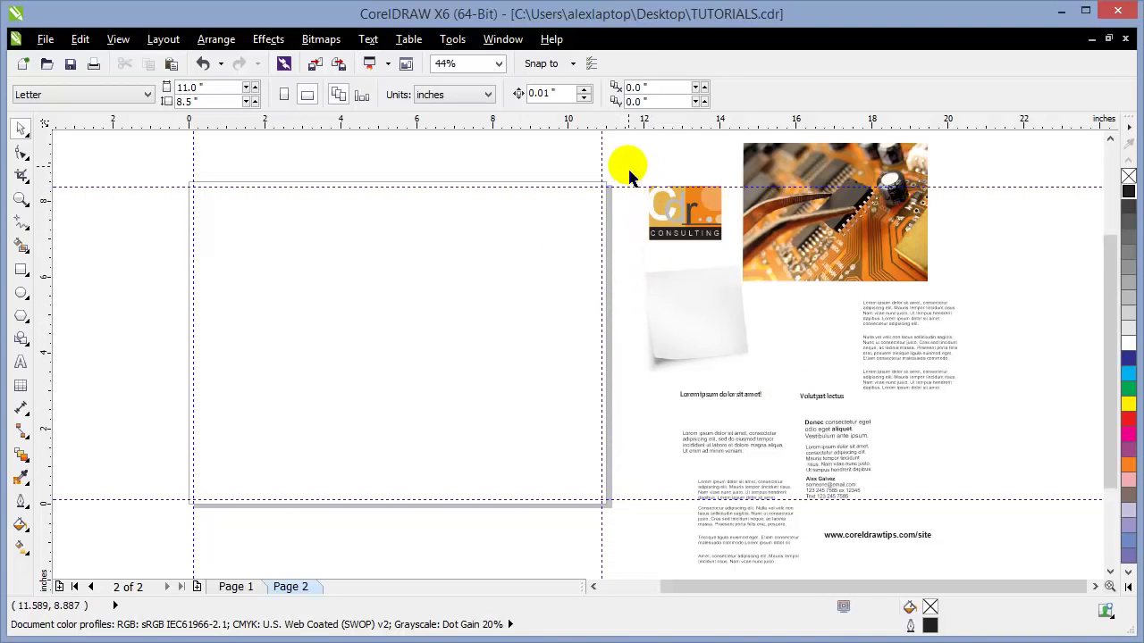
Step: Move the Cdr Consulting logo beside the page's left edge and snap the circuit board photo into the upper-left guideline corner
left_click_drag(696, 219, 134, 175)
left_click(276, 173)
left_click_drag(867, 248, 322, 292)
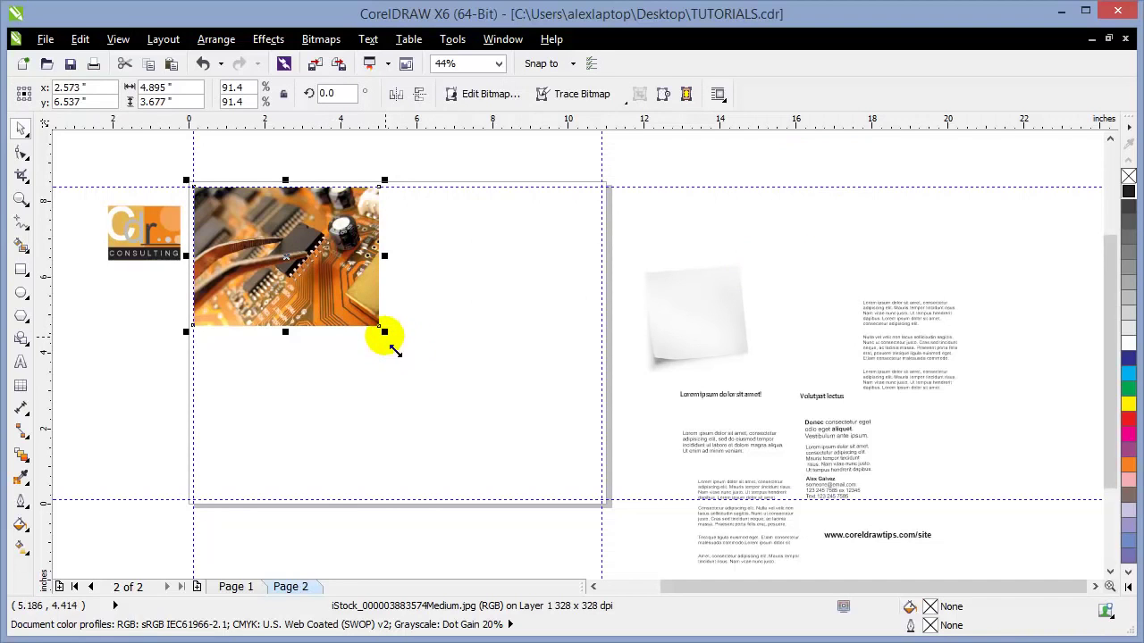
Step: Enlarge the circuit board photo proportionally to about 11.24 by 8.44 inches and move it down so it overlaps both side guidelines
left_click_drag(384, 332, 556, 428)
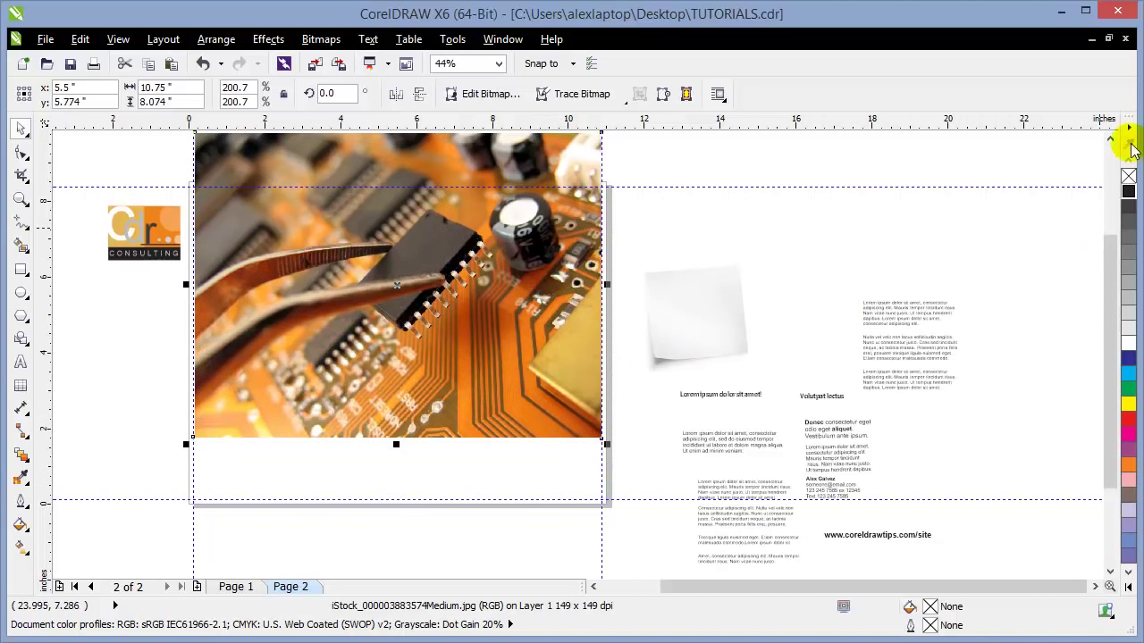
left_click(1108, 142)
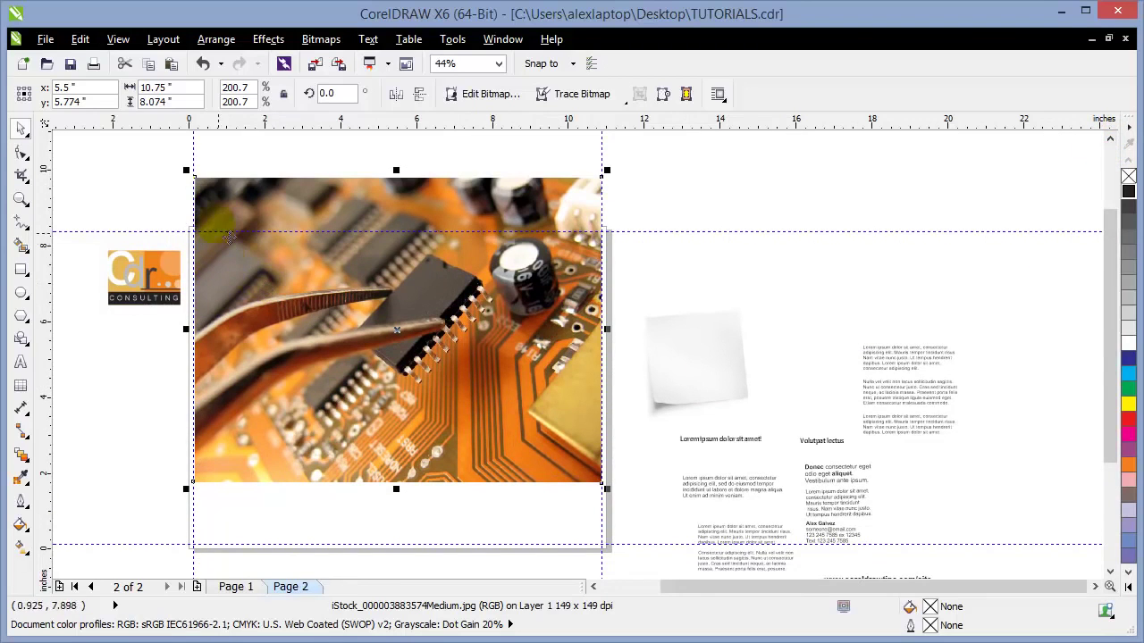
mouse_move(186, 169)
left_mouse_down()
mouse_move(171, 176)
mouse_move(184, 171)
left_mouse_up()
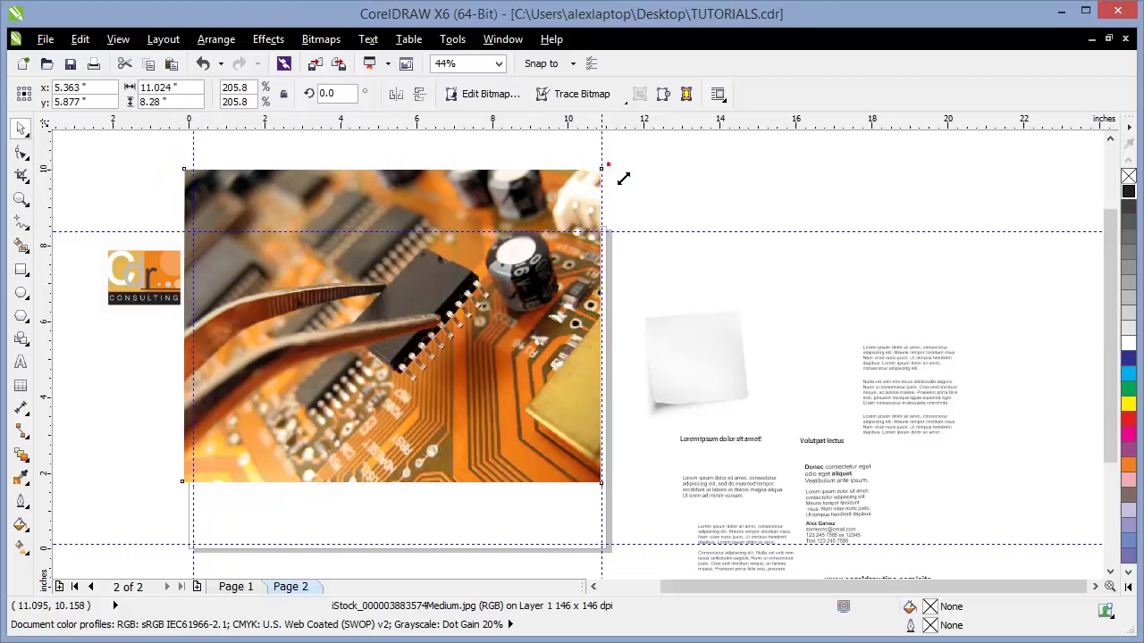
left_click_drag(622, 179, 616, 156)
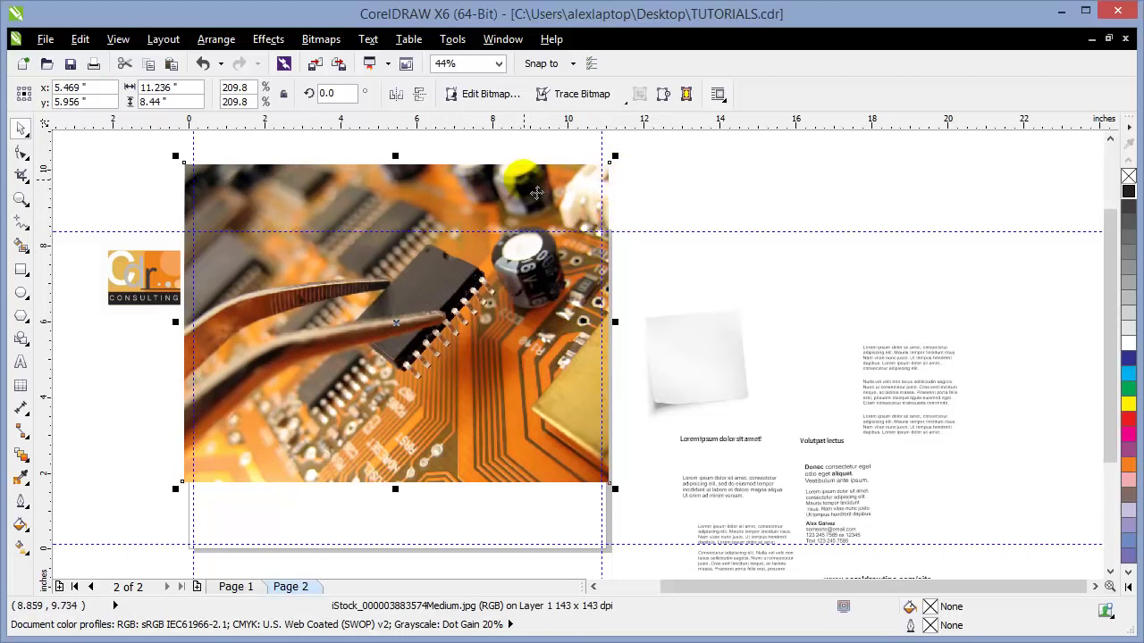
left_click_drag(535, 192, 538, 219)
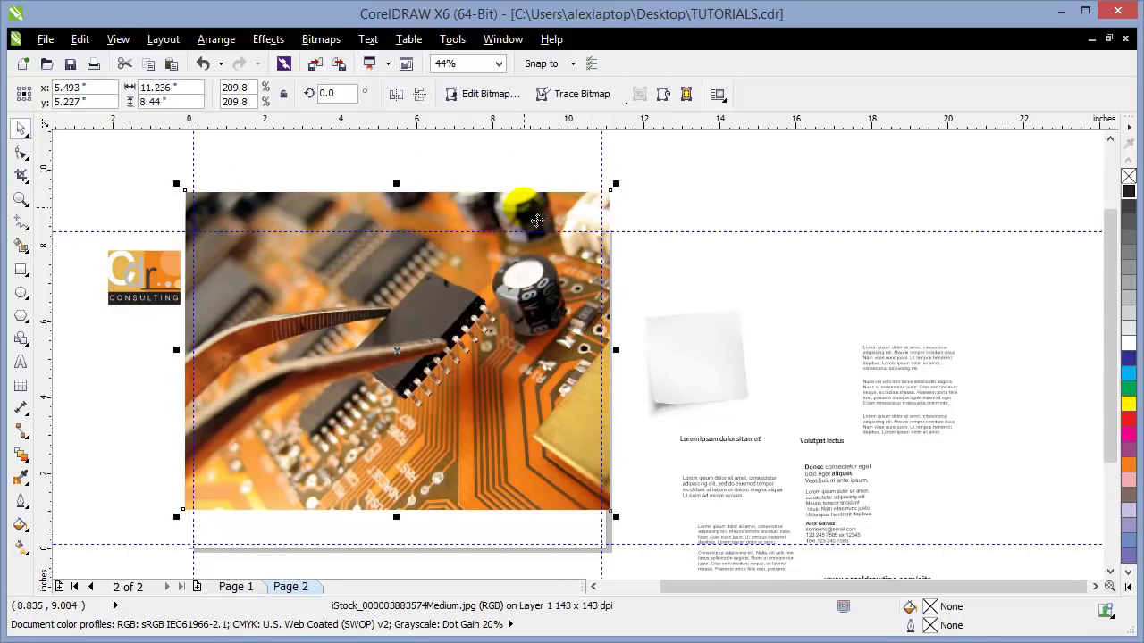
left_click(684, 293)
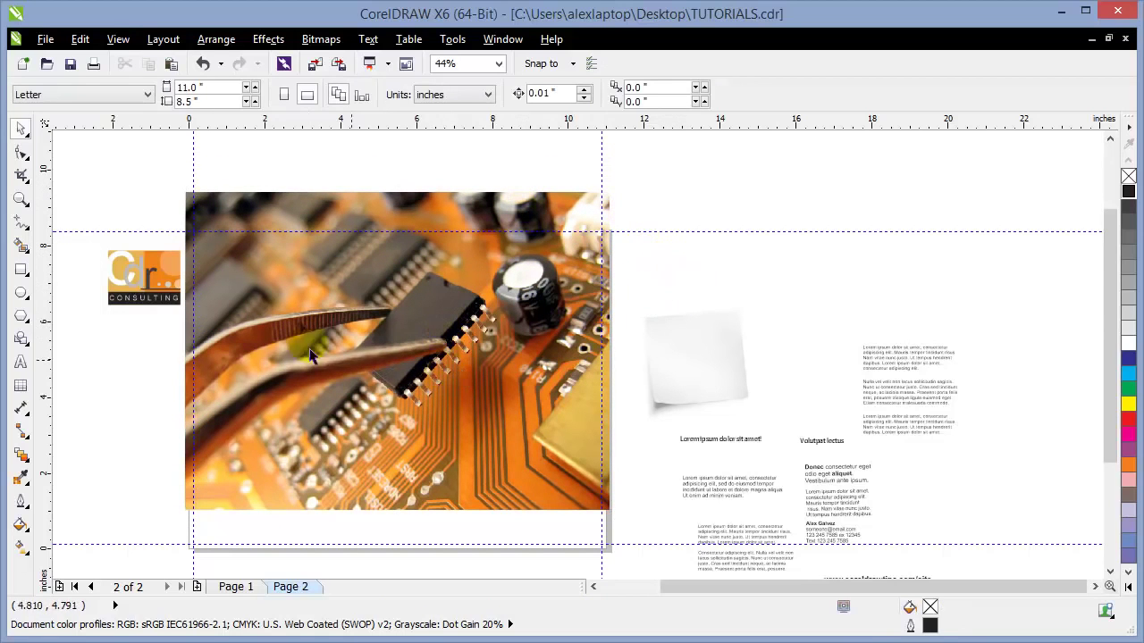
Step: Draw a rectangle about 10.75 by 5.4 inches over the photo, from the upper-left guideline intersection to the right guideline
left_click(20, 270)
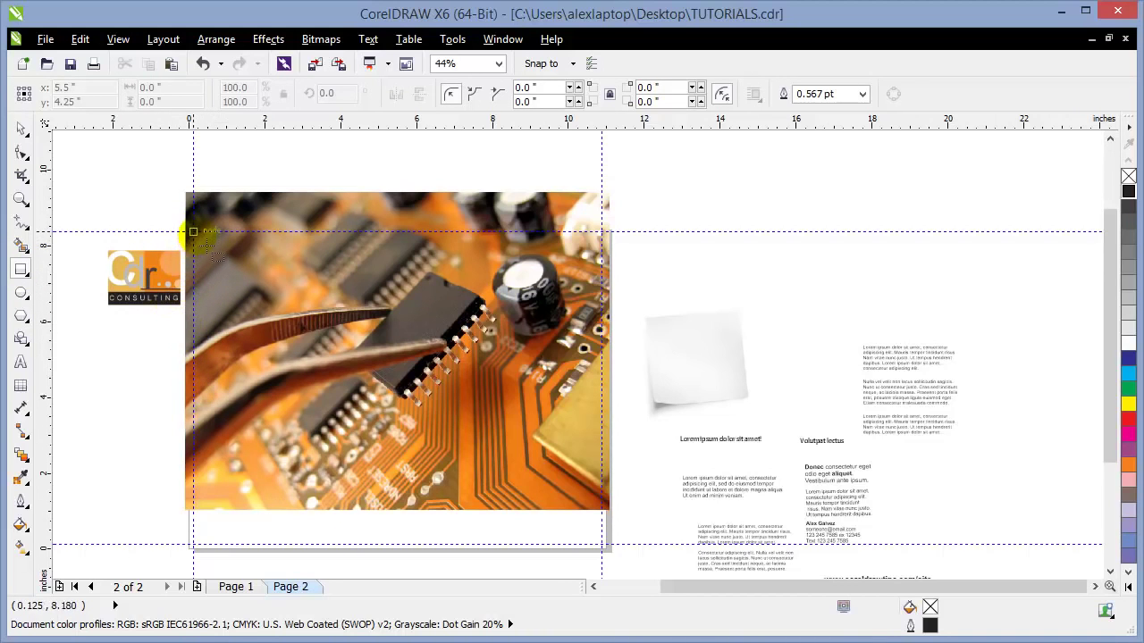
left_click_drag(193, 232, 602, 438)
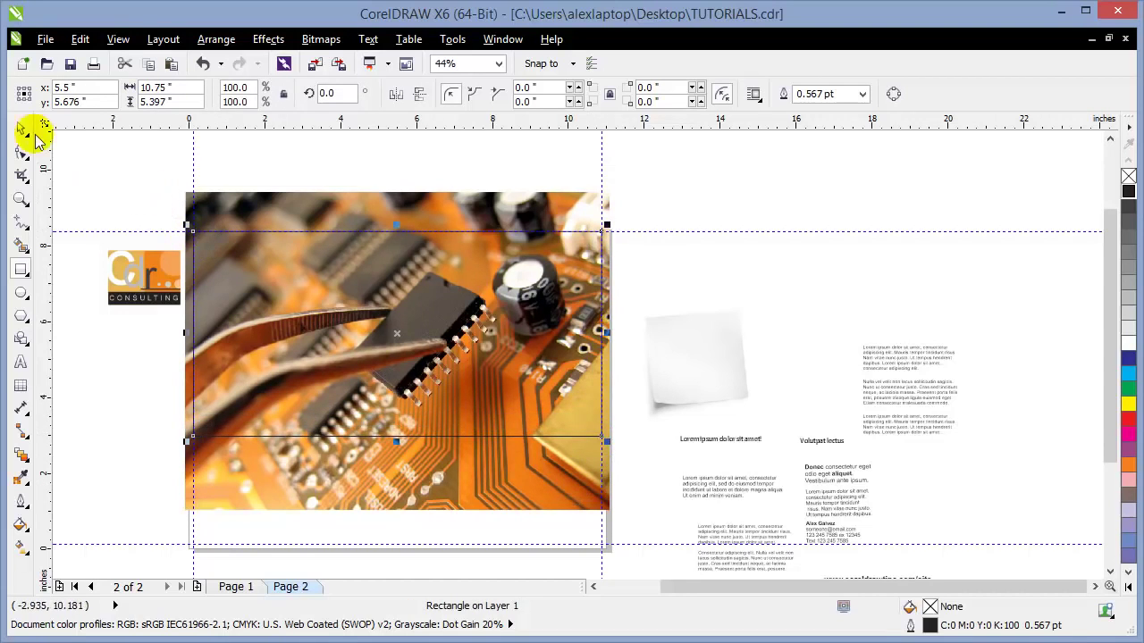
left_click(22, 129)
left_click(168, 214)
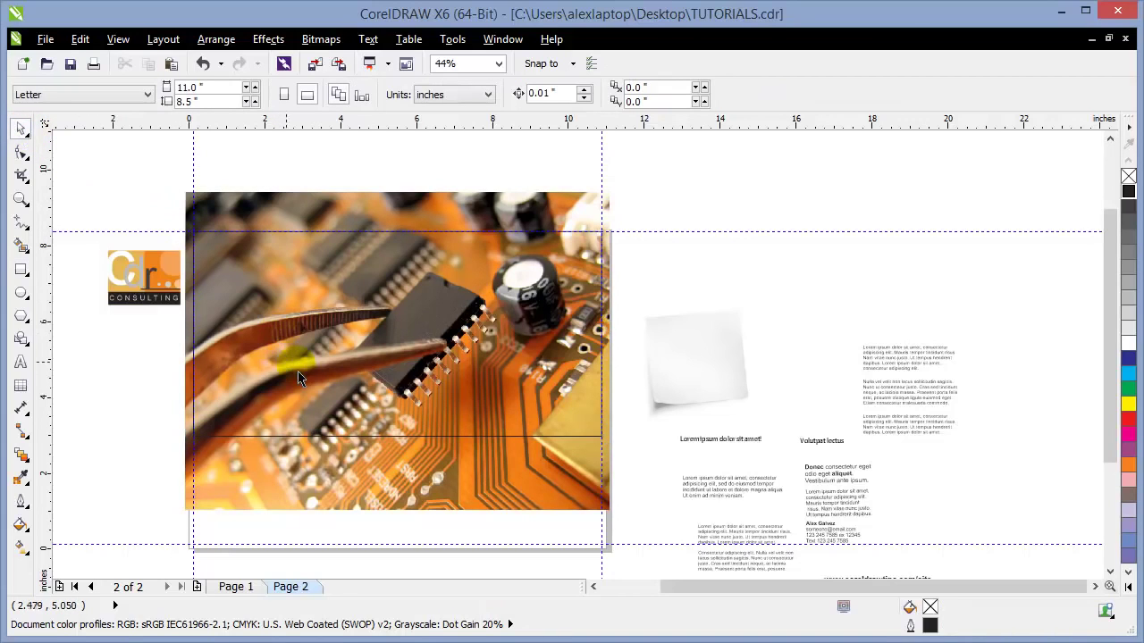
Step: PowerClip the circuit board photo inside the rectangle drawn over it
left_click(304, 212)
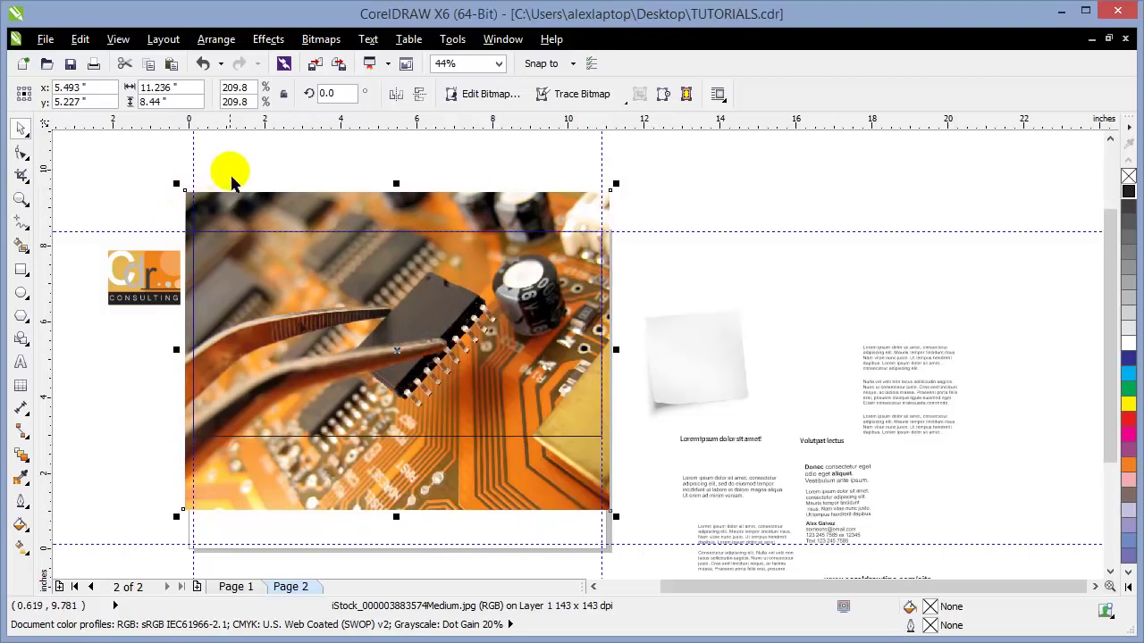
left_click(268, 39)
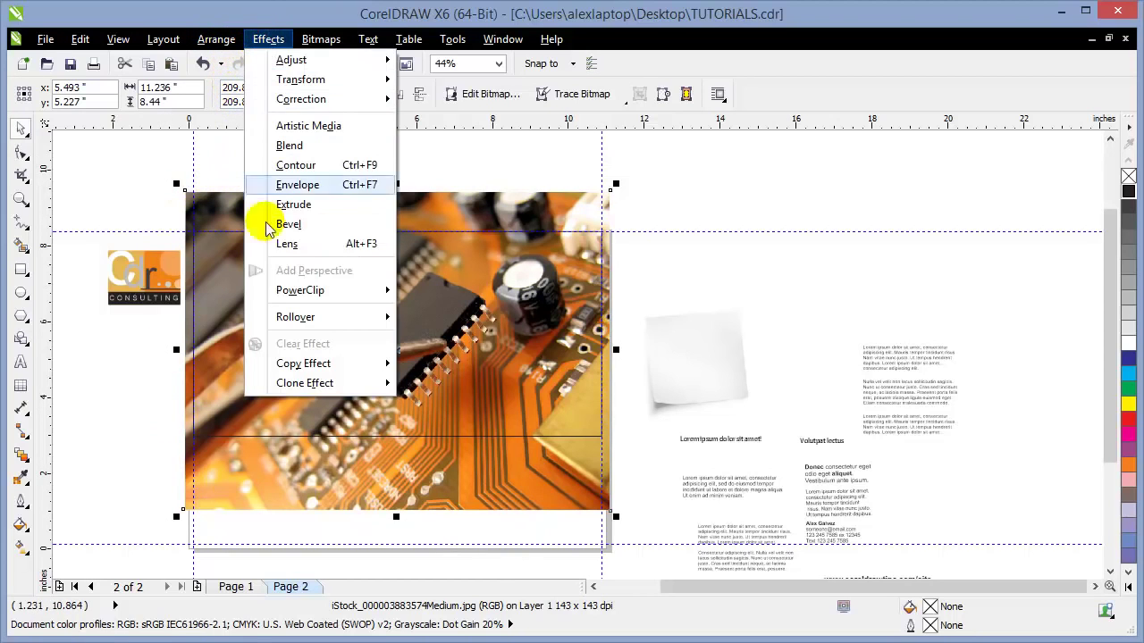
mouse_move(281, 299)
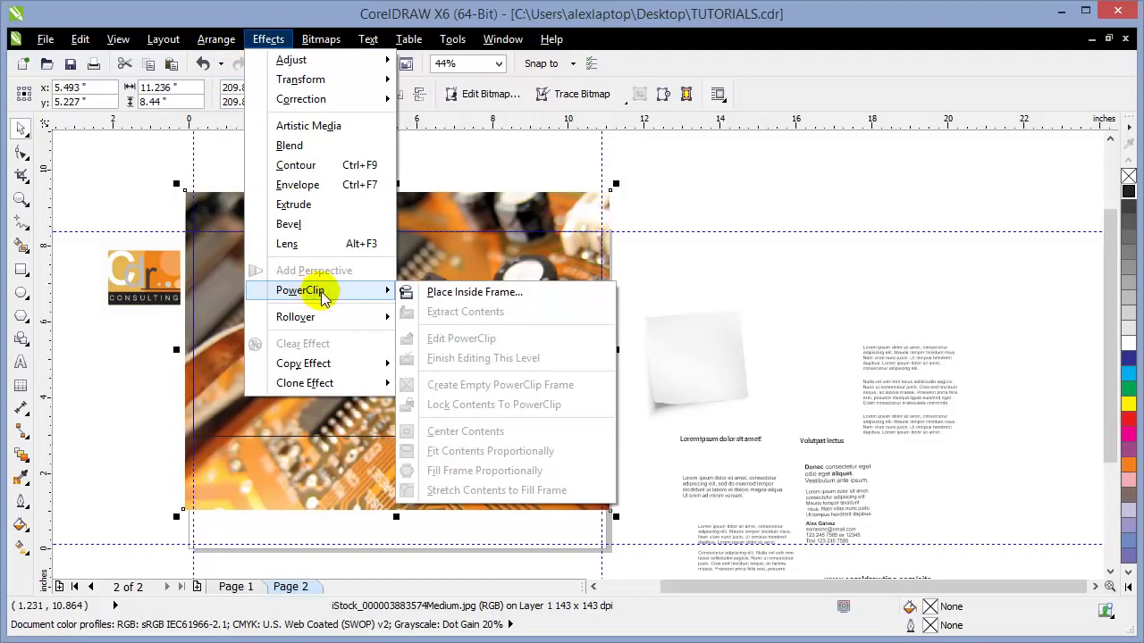
left_click(436, 296)
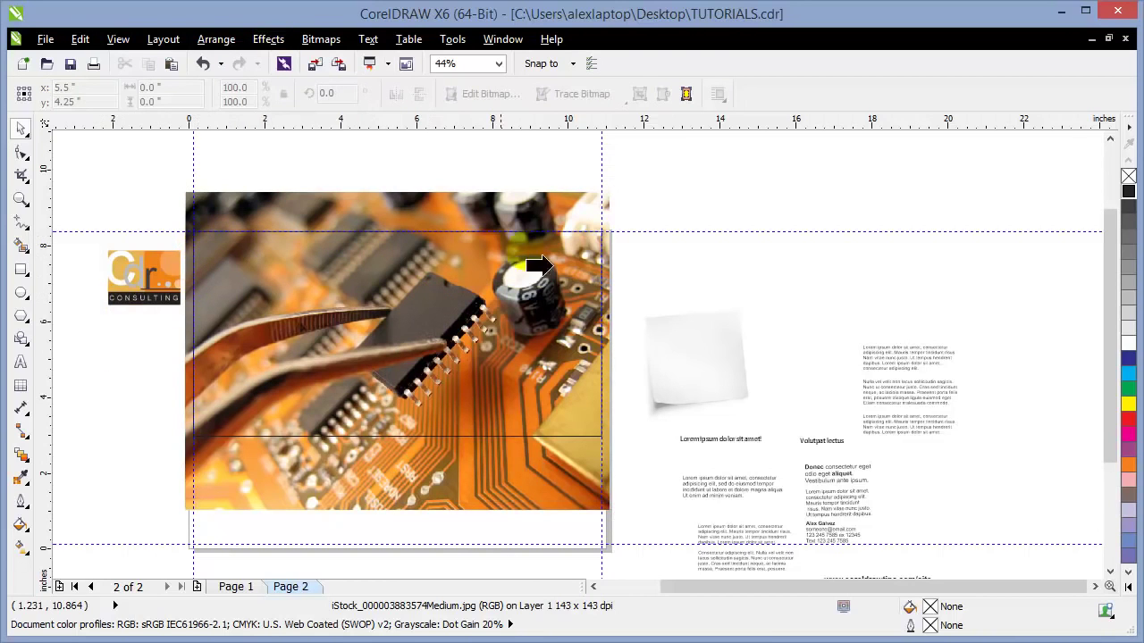
left_click(394, 449)
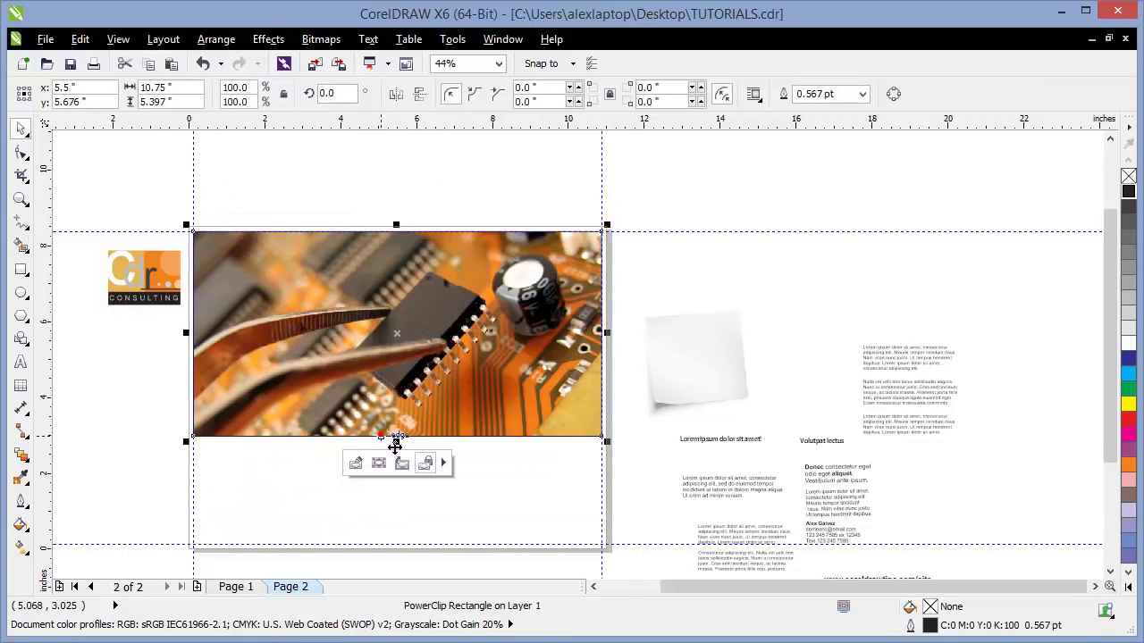
left_click(498, 502)
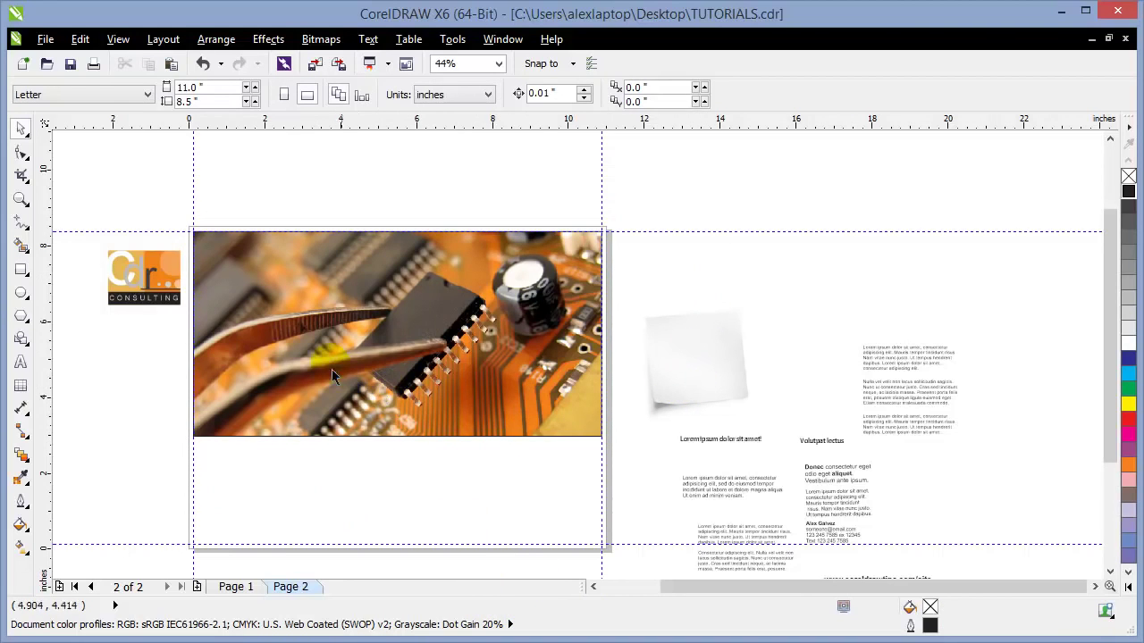
Step: Snap the Cdr Consulting logo into the photo's upper-left corner and enlarge it proportionally to about 2.69 by 1.99 inches
left_click_drag(89, 223, 189, 332)
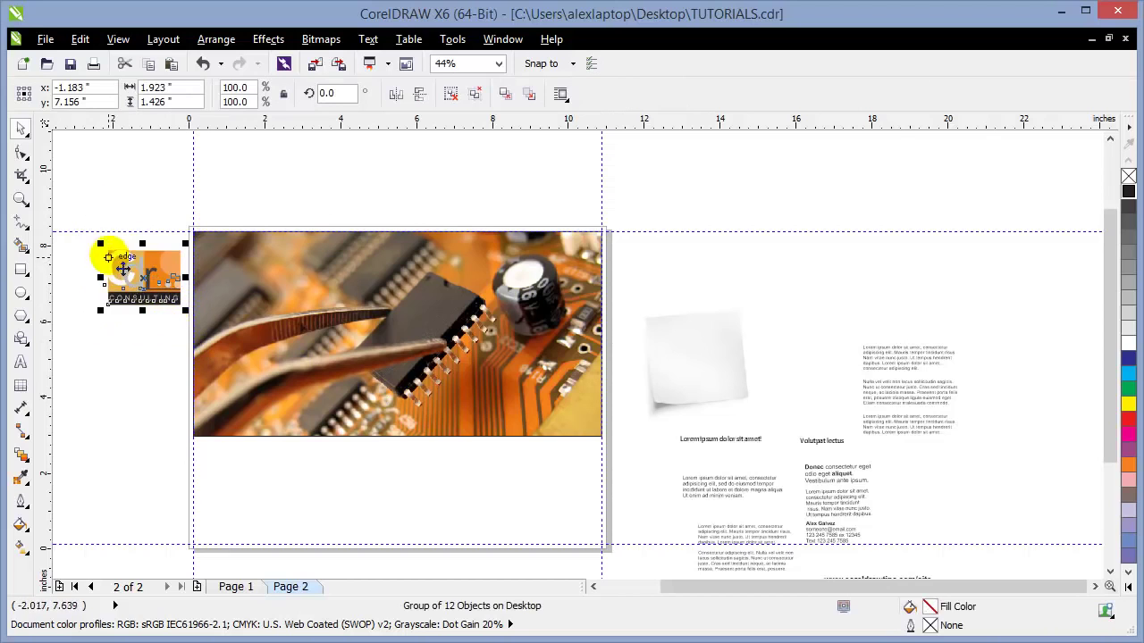
left_click_drag(119, 265, 205, 247)
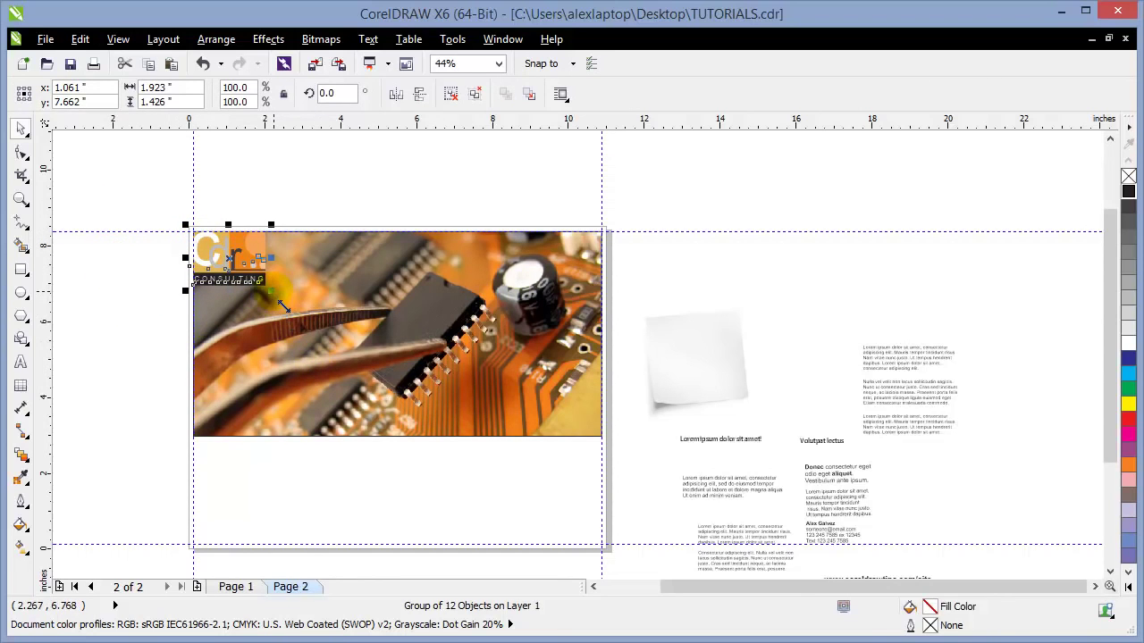
left_click_drag(282, 307, 309, 341)
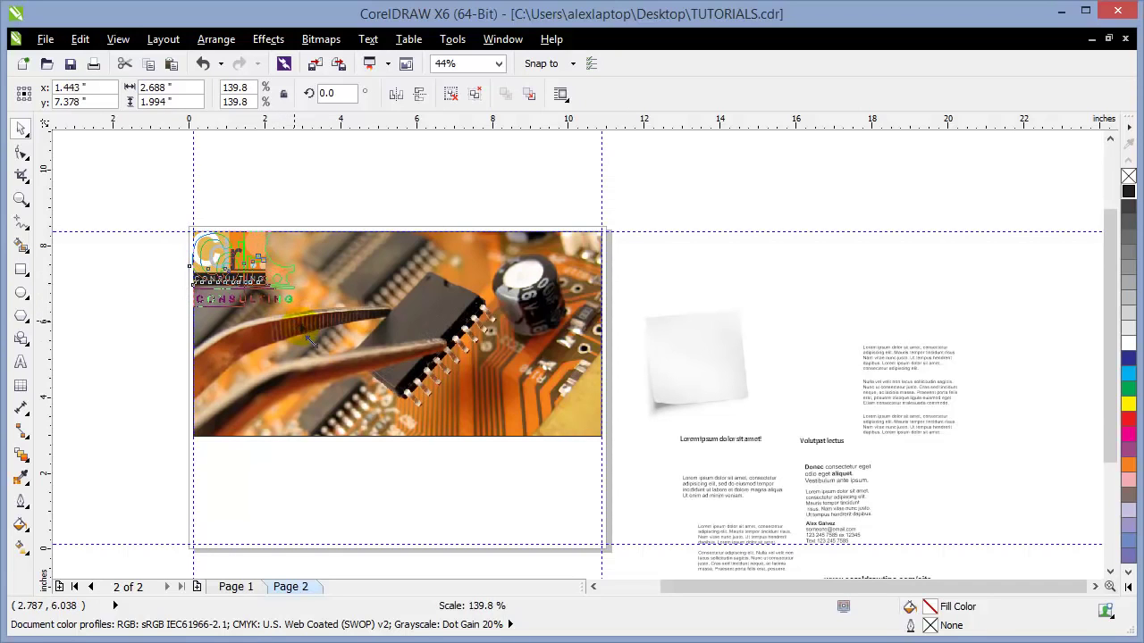
key("Escape")
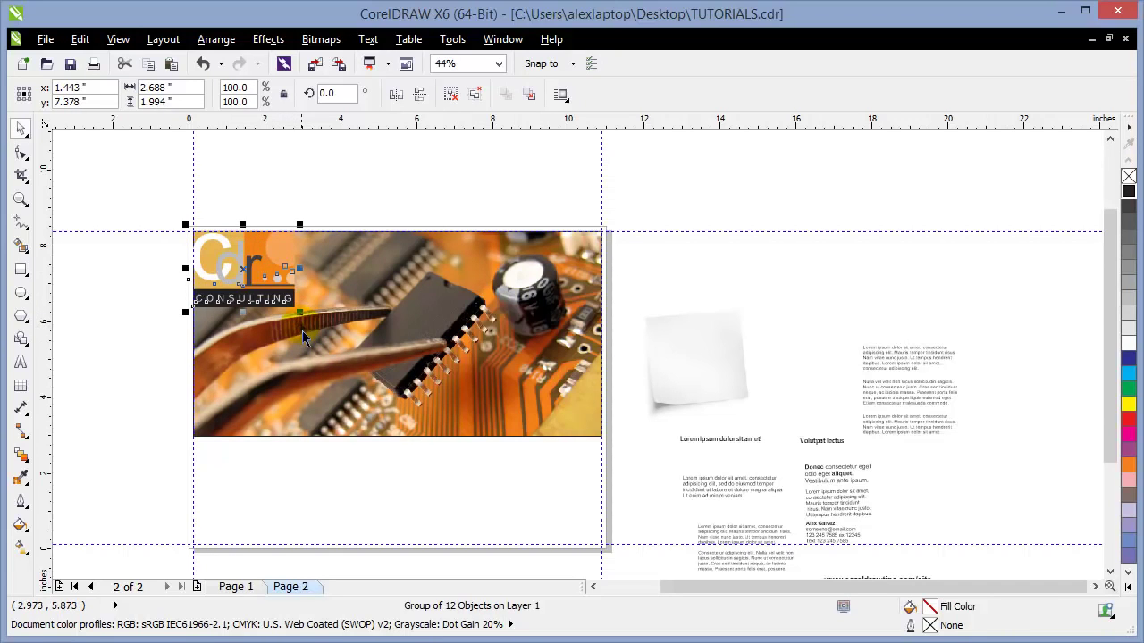
left_click(64, 327)
left_click(97, 315)
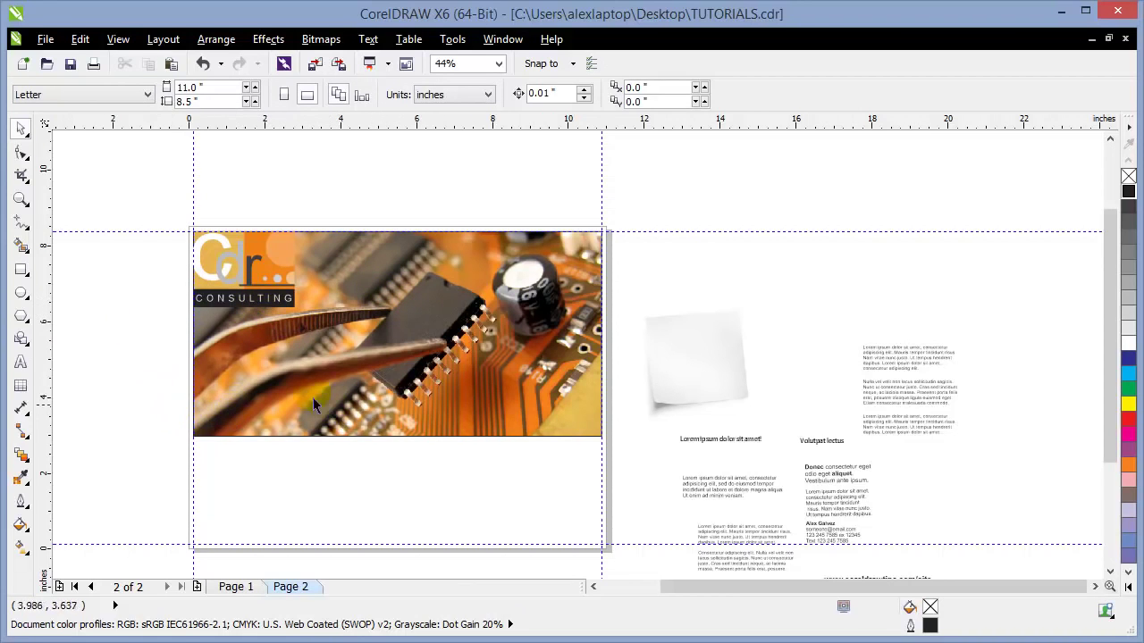
Step: Check the finished design on page 1, then draw a sloping Bézier line about 11.65 inches wide across the photo on page 2
left_click(225, 589)
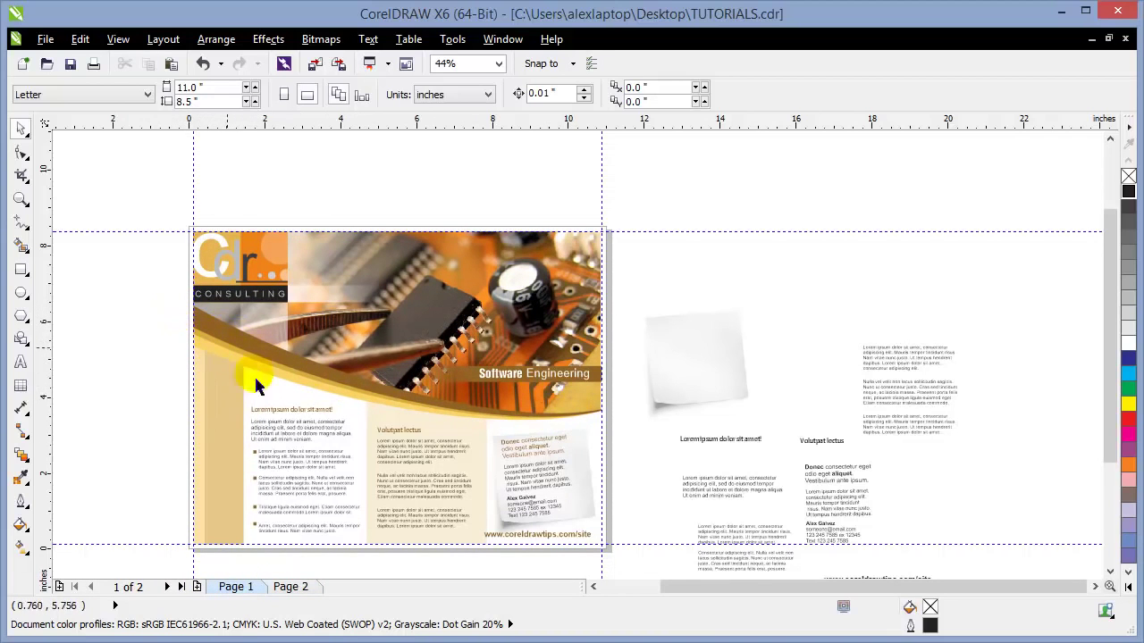
left_click(297, 591)
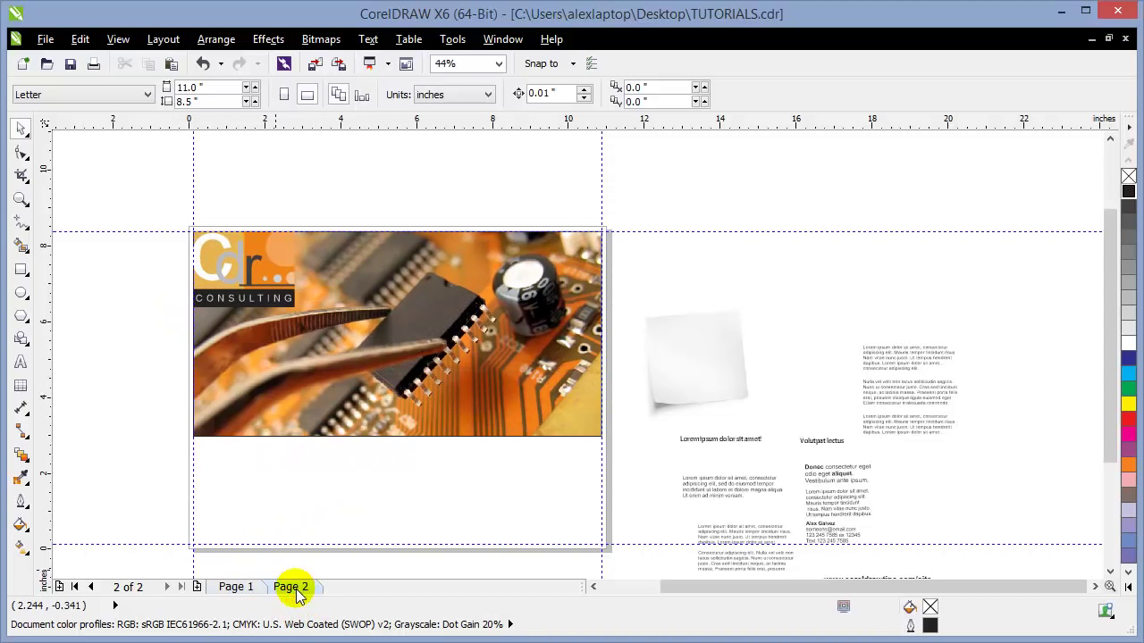
left_click(23, 223)
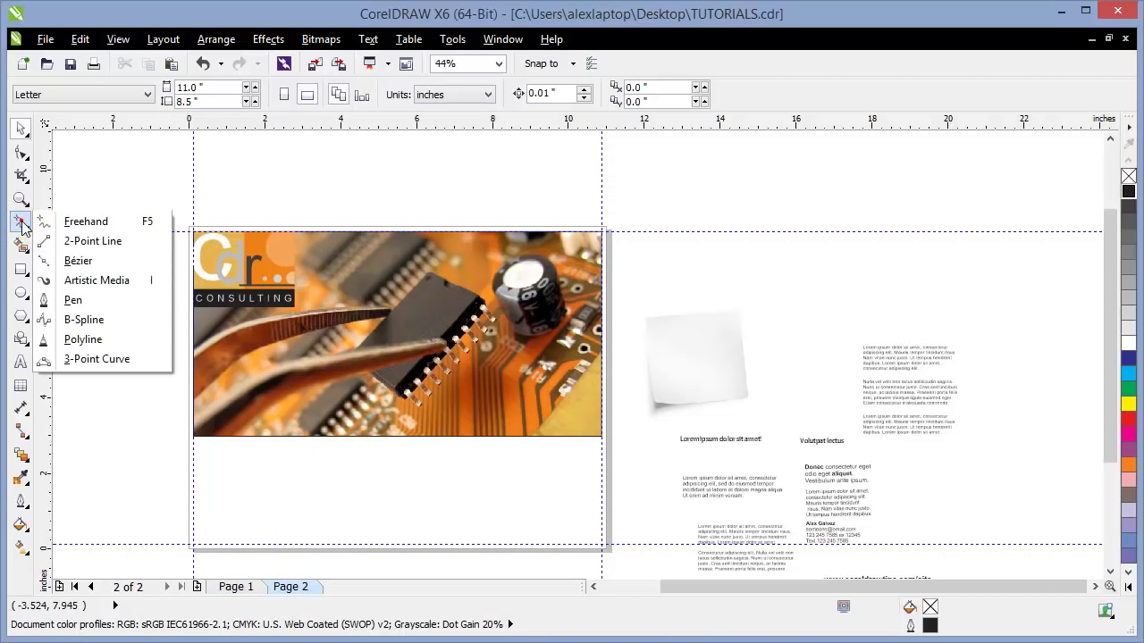
left_click(78, 260)
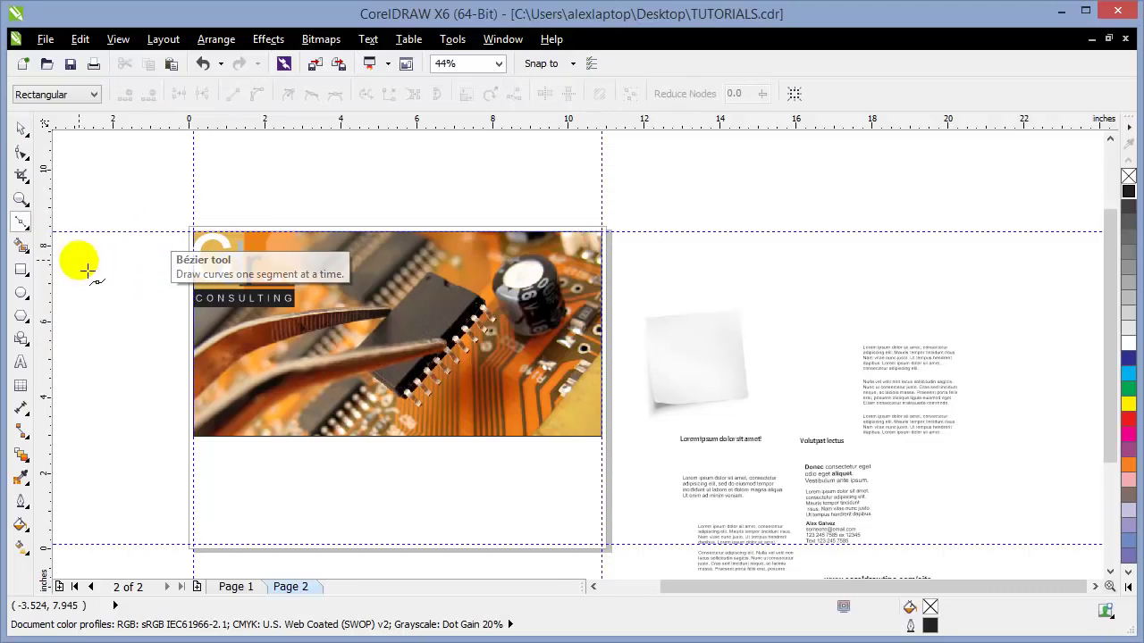
left_click(171, 320)
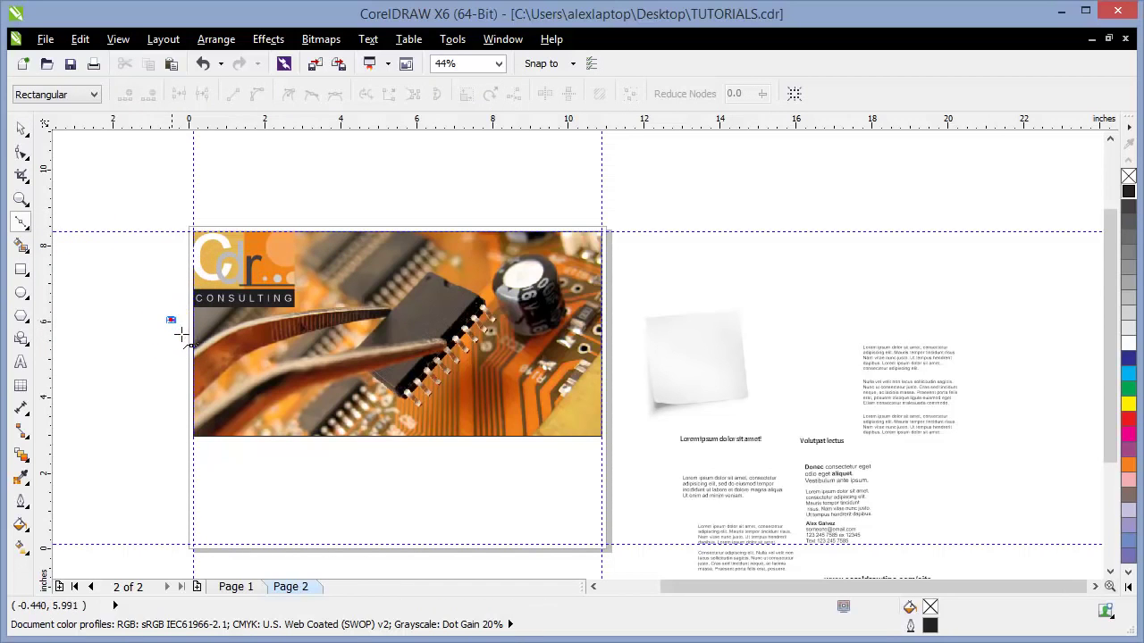
left_click(618, 411)
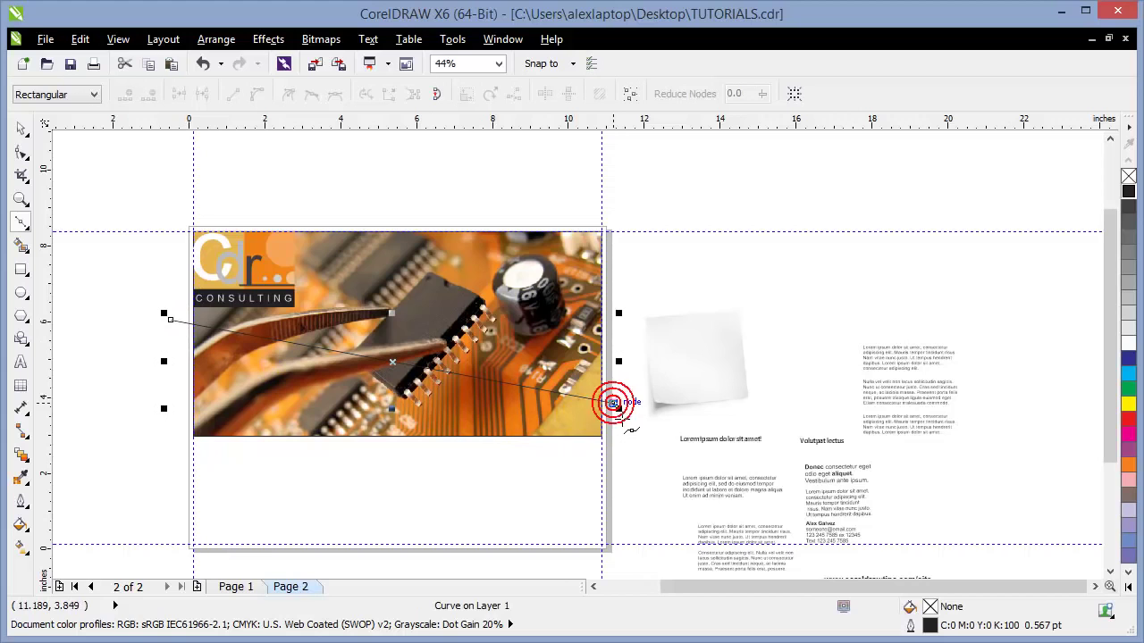
left_click(21, 127)
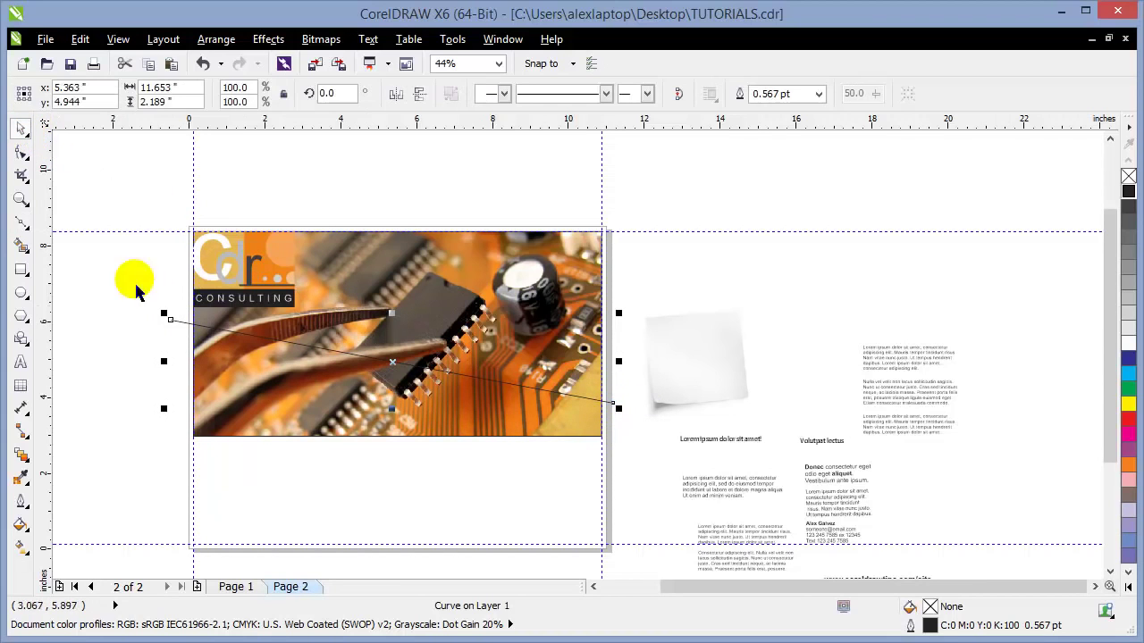
Step: Convert the straight line across the photo to a curve with the Shape tool and bend its middle downward
left_click(20, 198)
left_click_drag(159, 218, 629, 486)
left_click(18, 127)
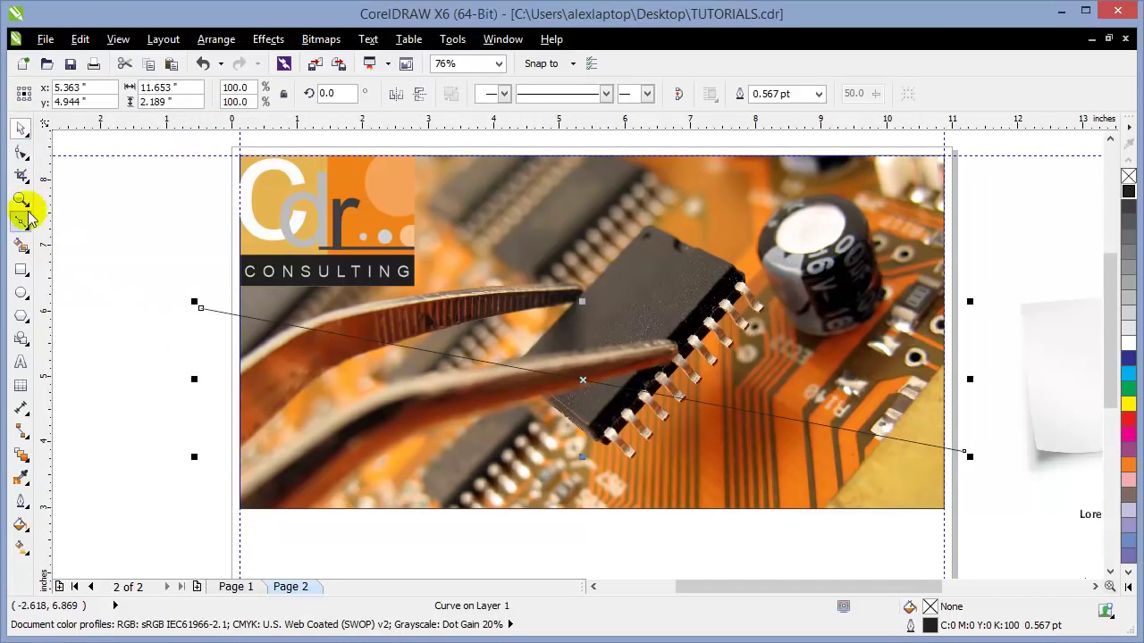
left_click(19, 151)
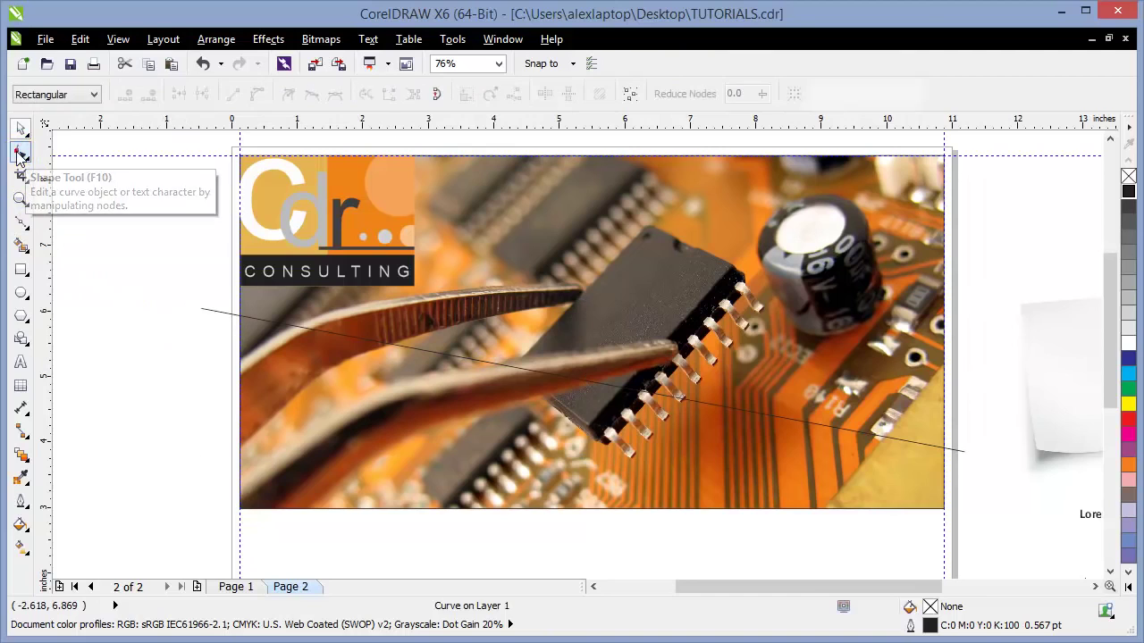
left_click(516, 369)
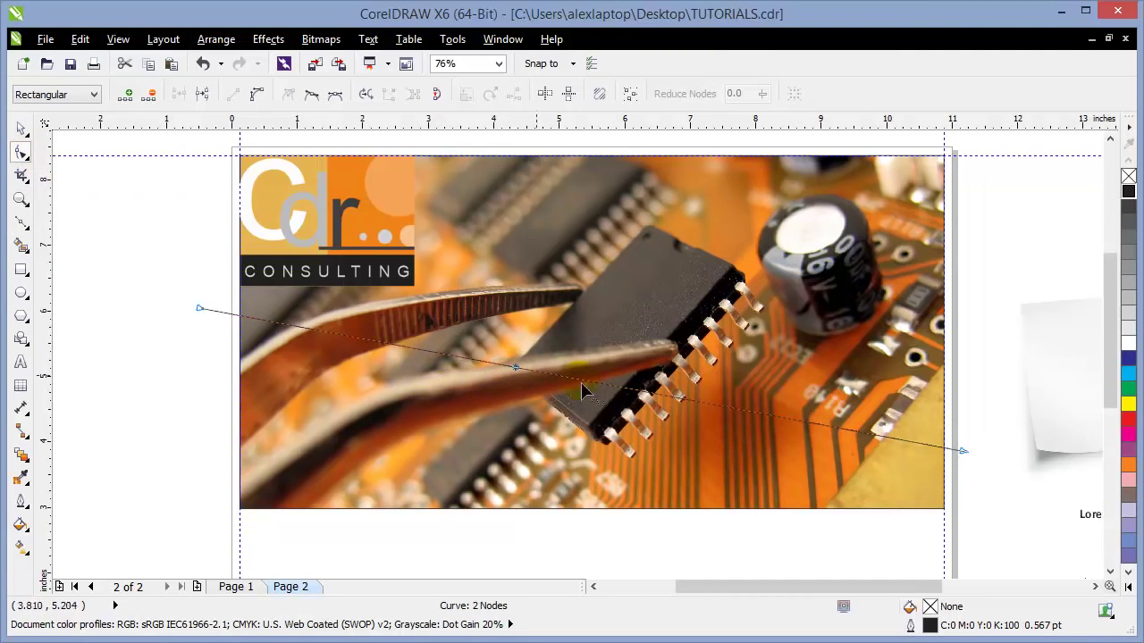
left_click(255, 101)
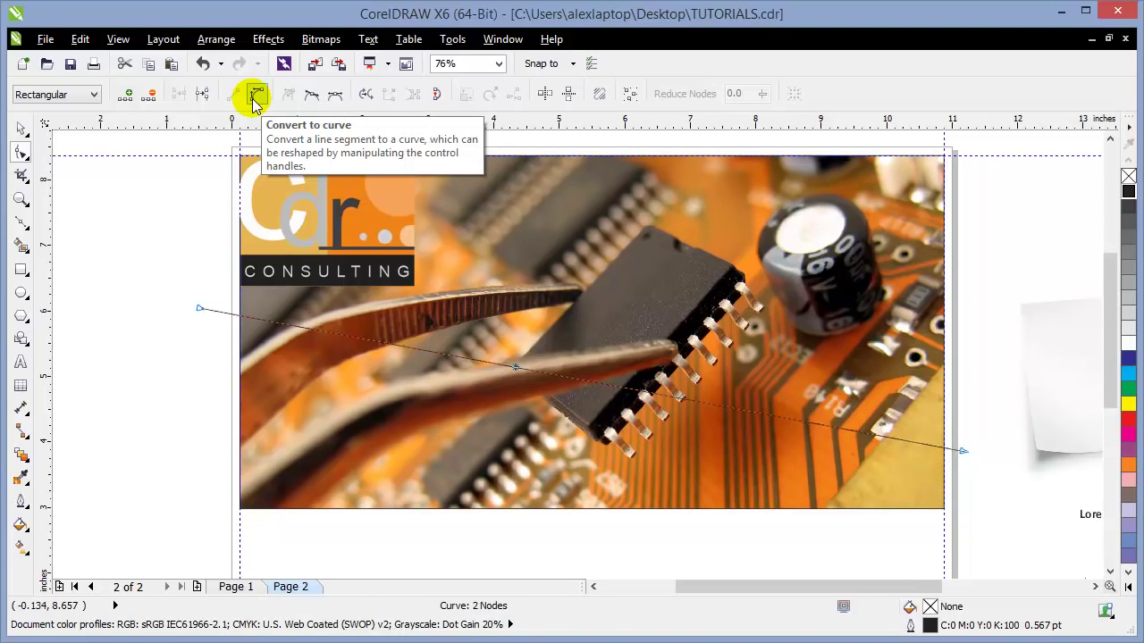
left_click(254, 99)
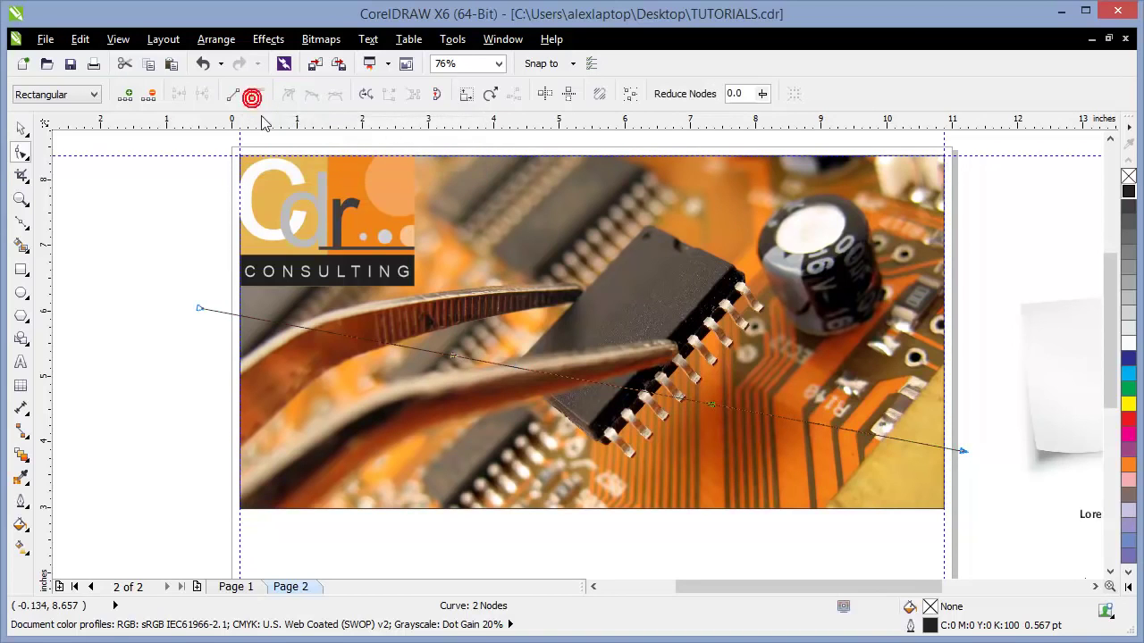
left_click_drag(557, 384, 536, 418)
Step: Refine the curve's end nodes and right control handle, extending the curve beyond both photo edges to about 11.99 by 2.62 inches
left_click(208, 311)
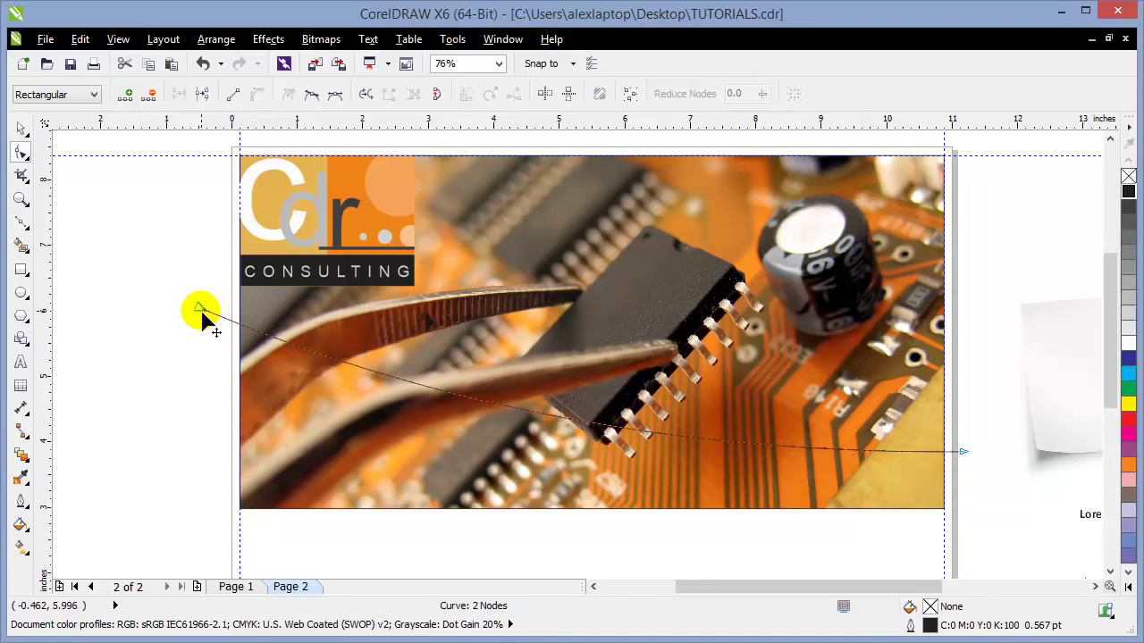
left_click_drag(202, 313, 186, 304)
left_click(965, 453)
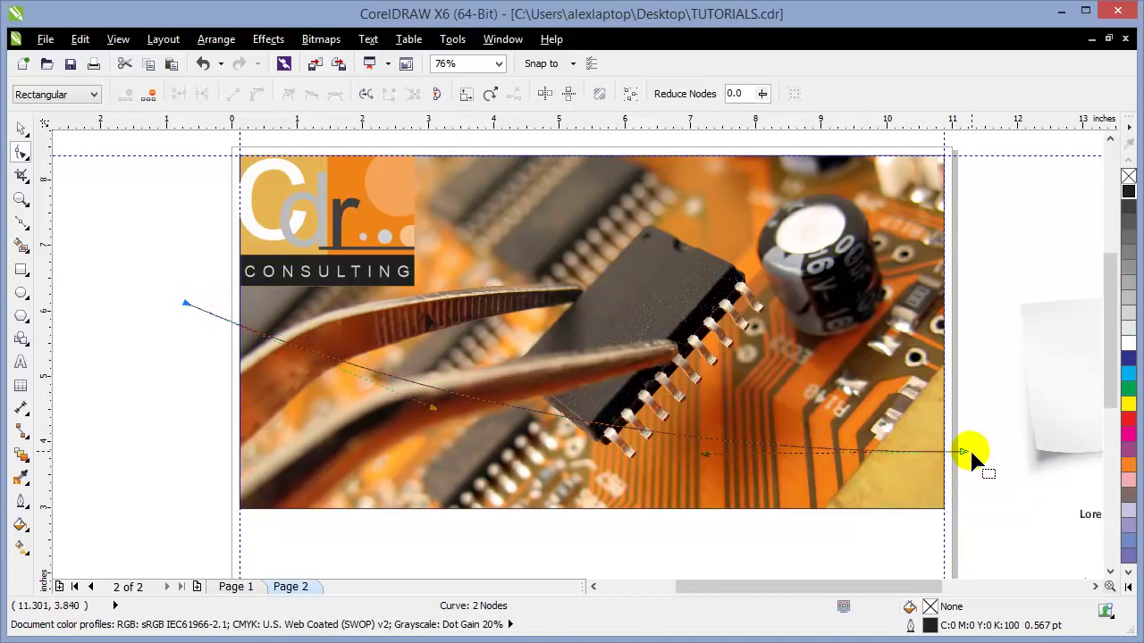
left_click_drag(966, 453, 970, 463)
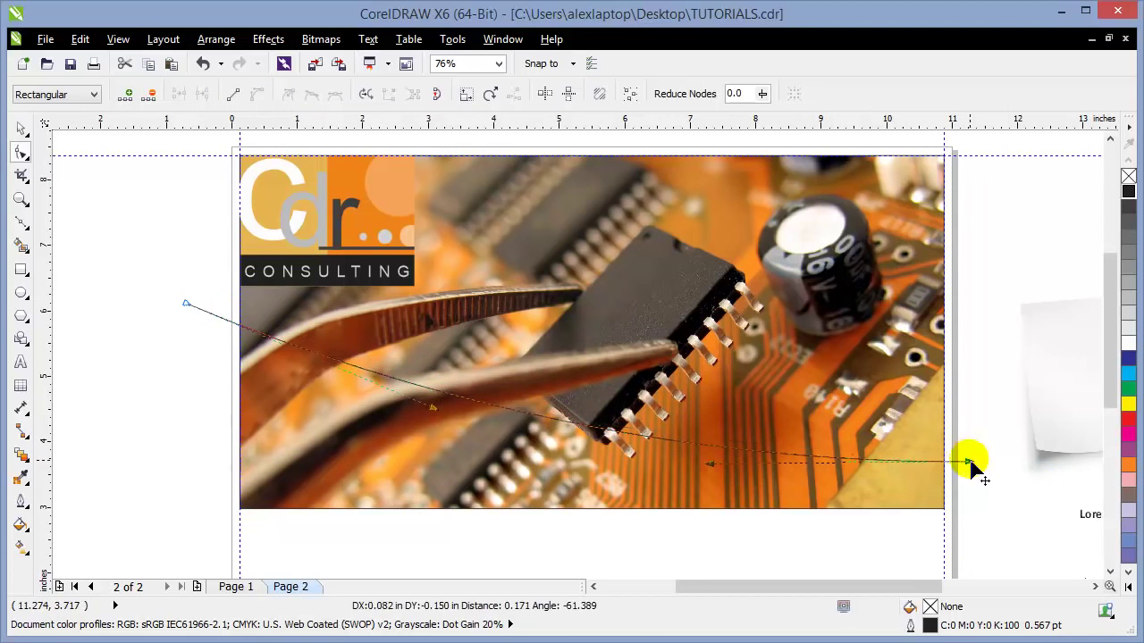
left_click(719, 484)
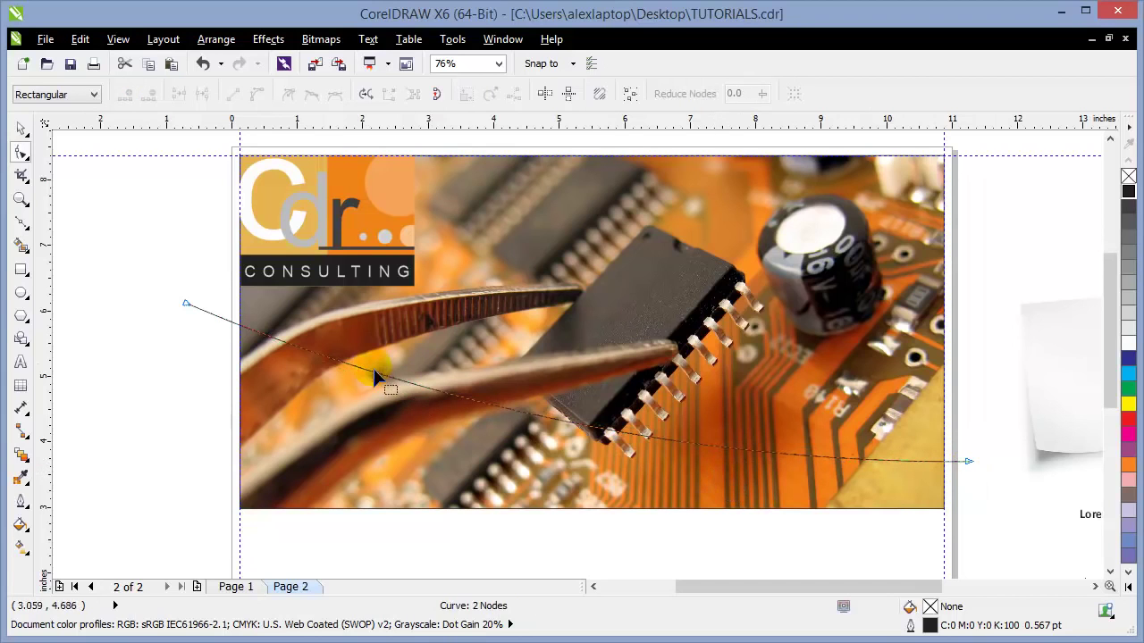
left_click(185, 304)
left_click_drag(187, 306, 182, 291)
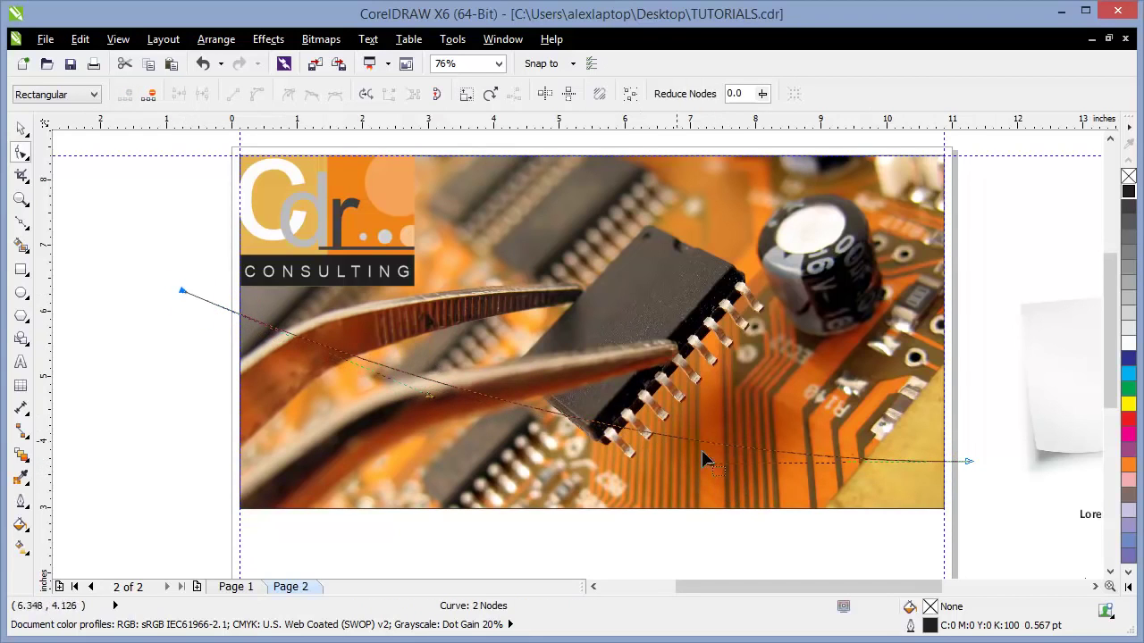
left_click_drag(720, 468, 708, 474)
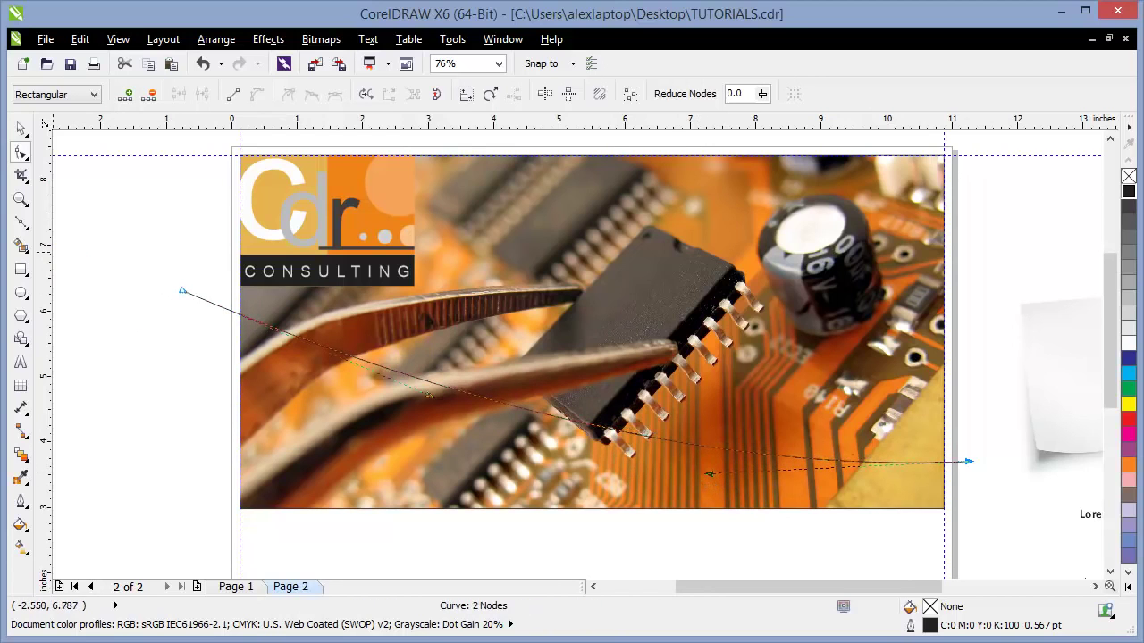
left_click(20, 128)
left_click(92, 245)
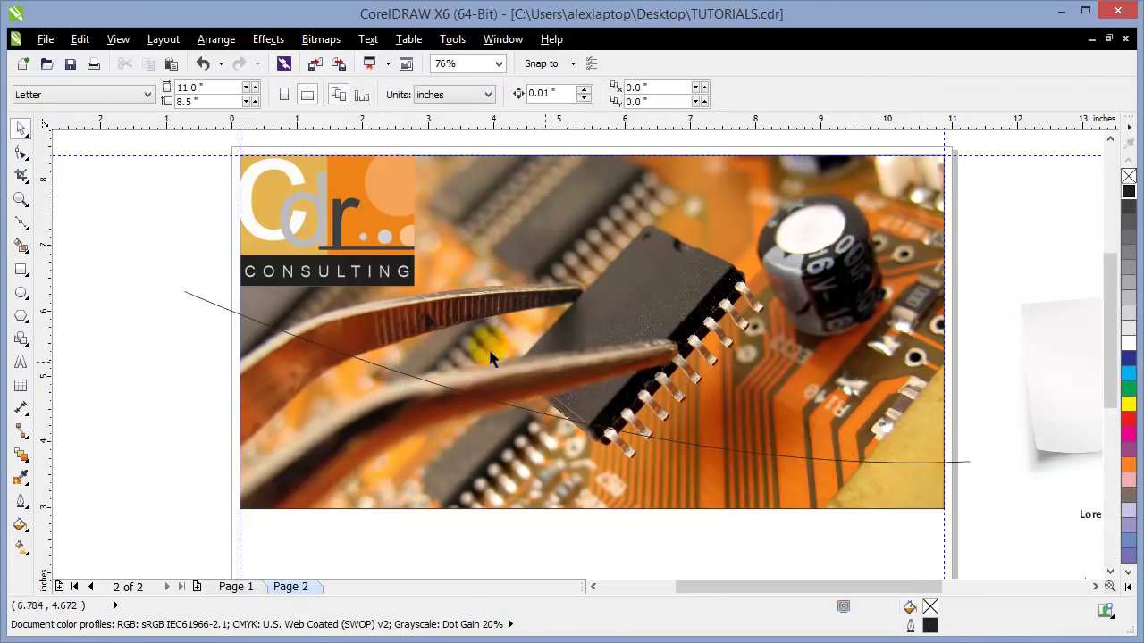
Step: Check the curved band on page 1 and try rotating a copy of page 2's curve about 14.2 degrees around its own centre
left_click(226, 589)
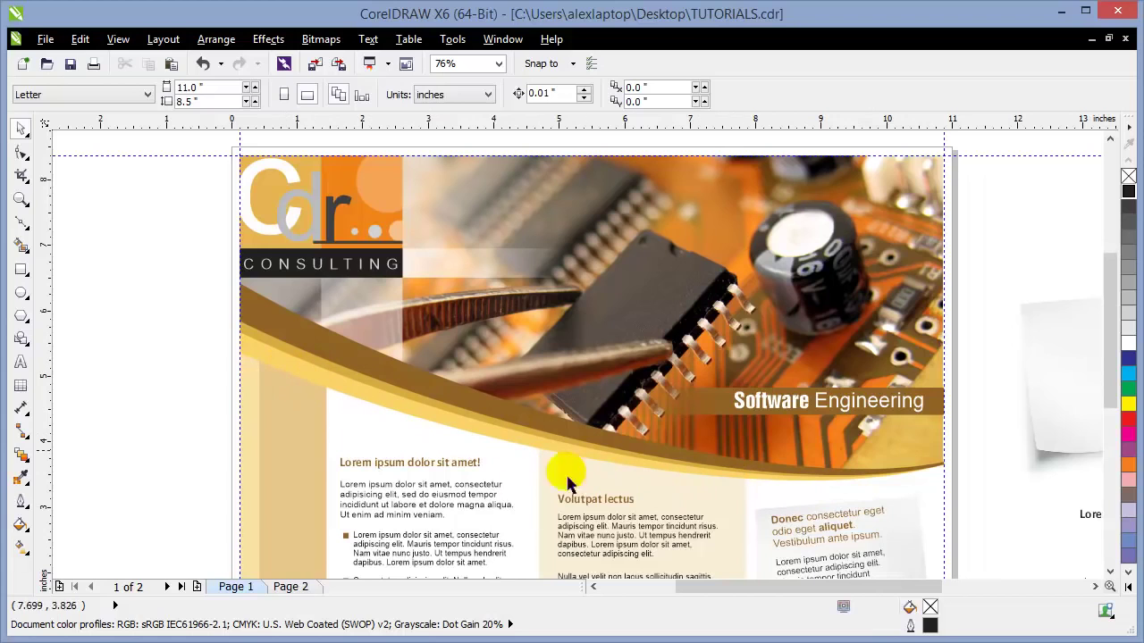
left_click(292, 586)
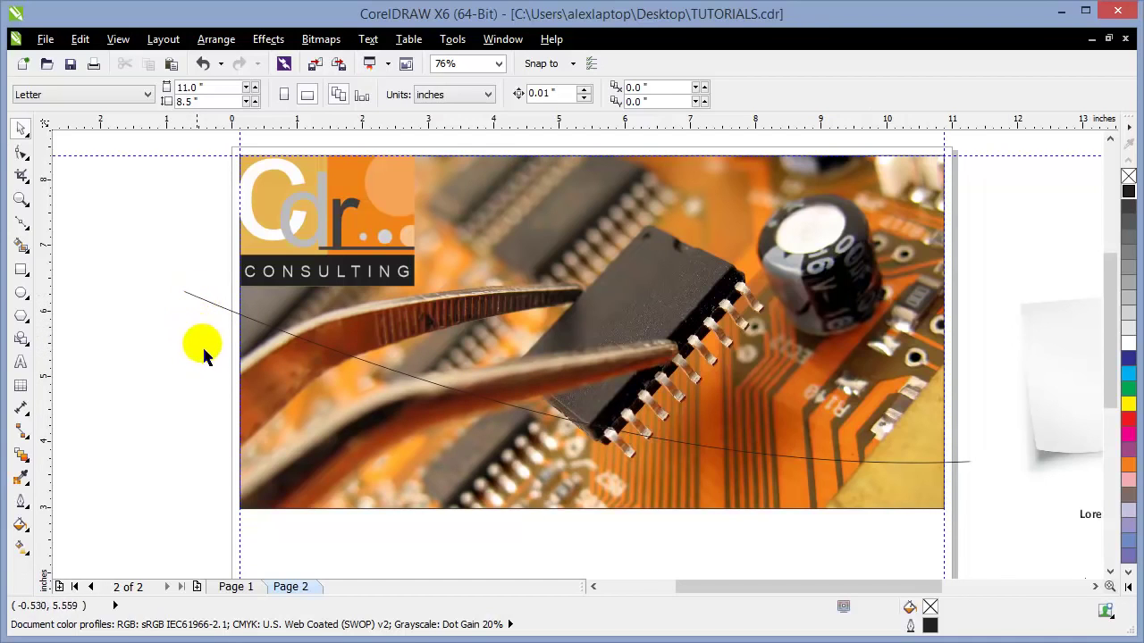
left_click(951, 467)
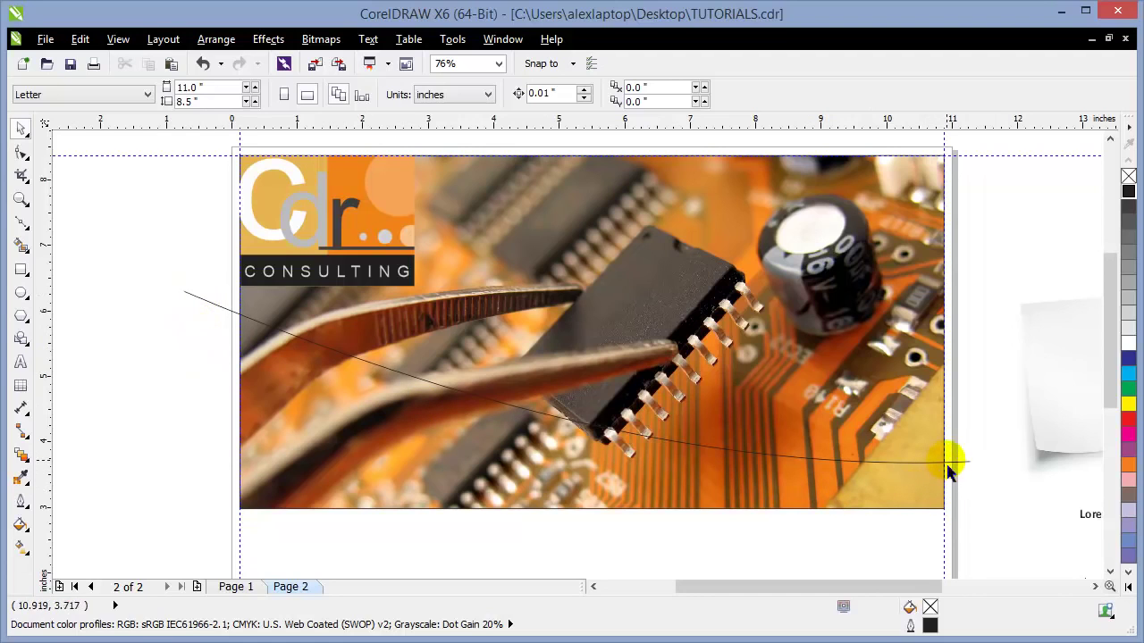
left_click(167, 401)
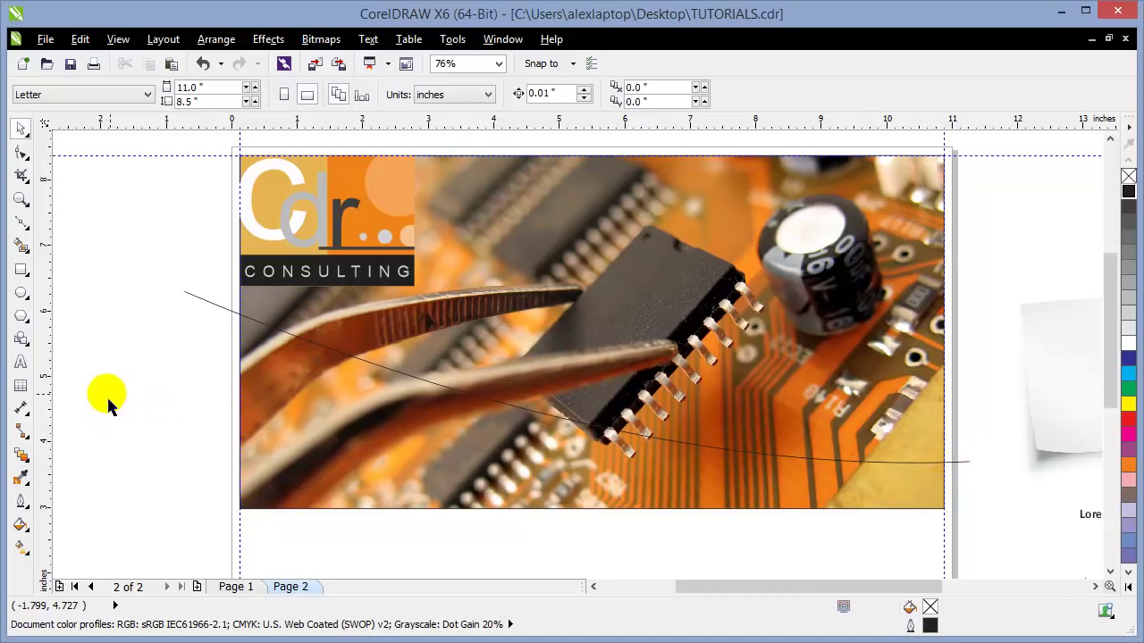
key("space")
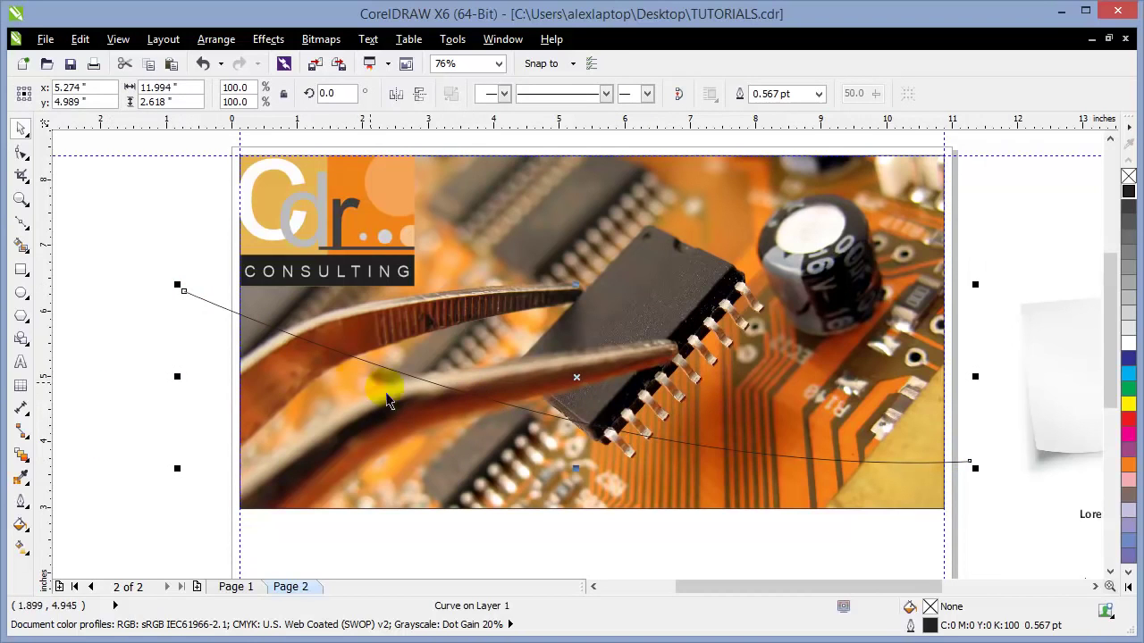
key("plus")
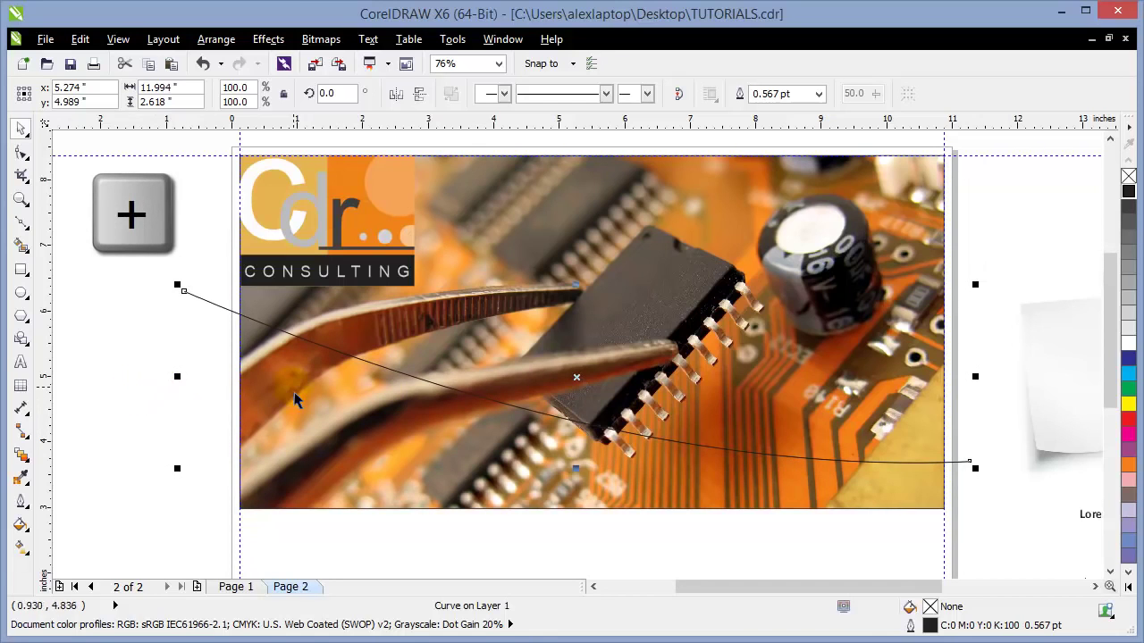
left_click_drag(490, 383, 491, 384)
left_click(473, 371)
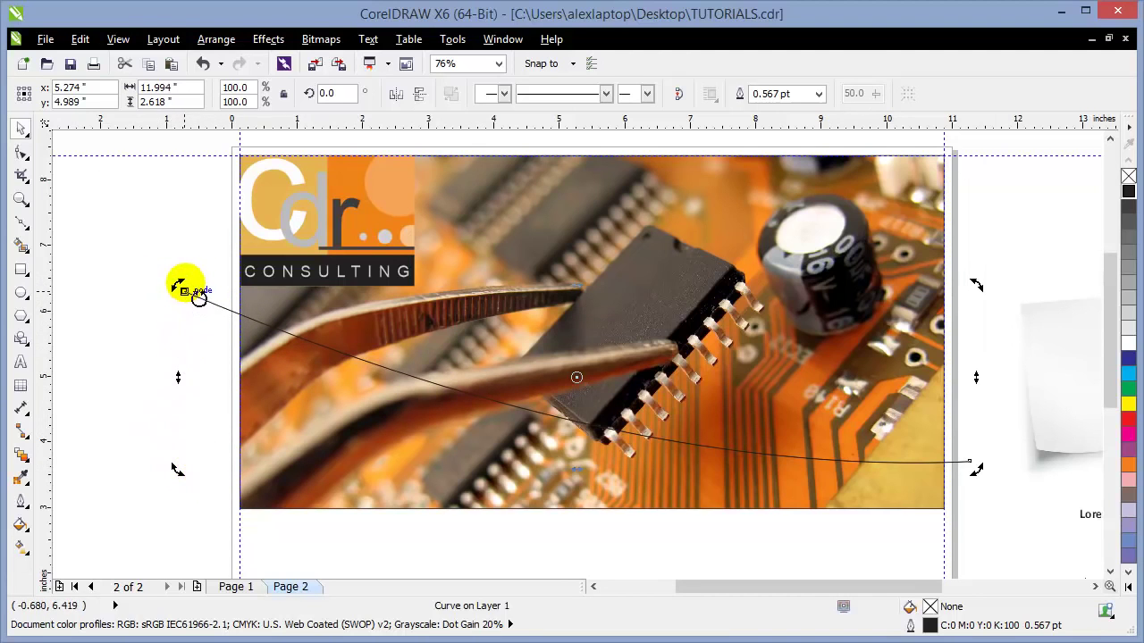
left_click_drag(180, 288, 159, 399)
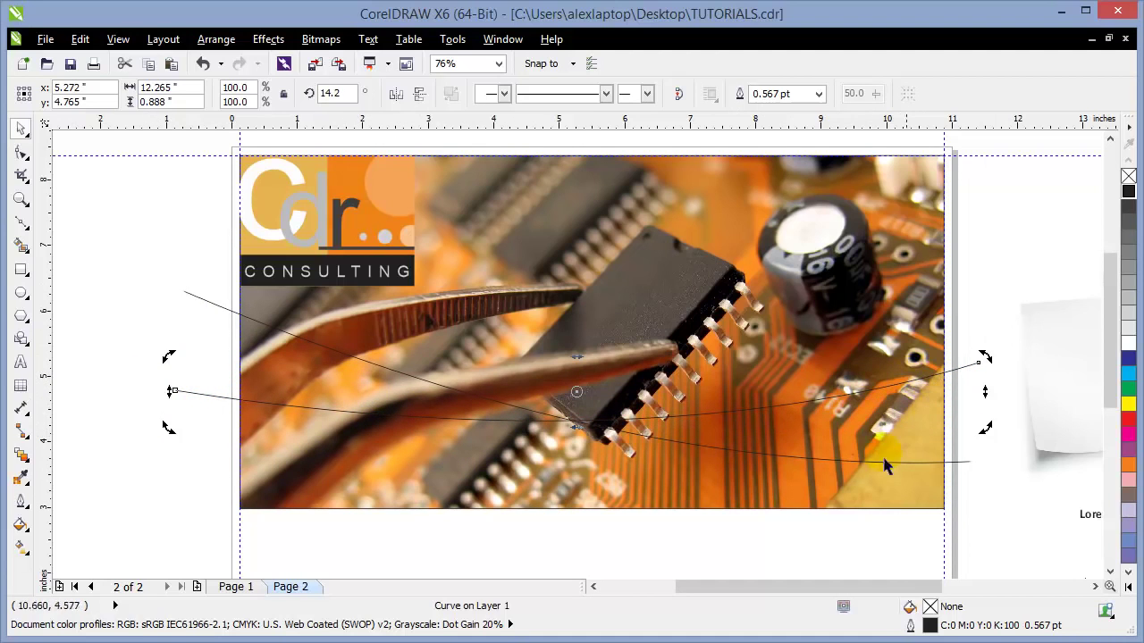
left_click(205, 64)
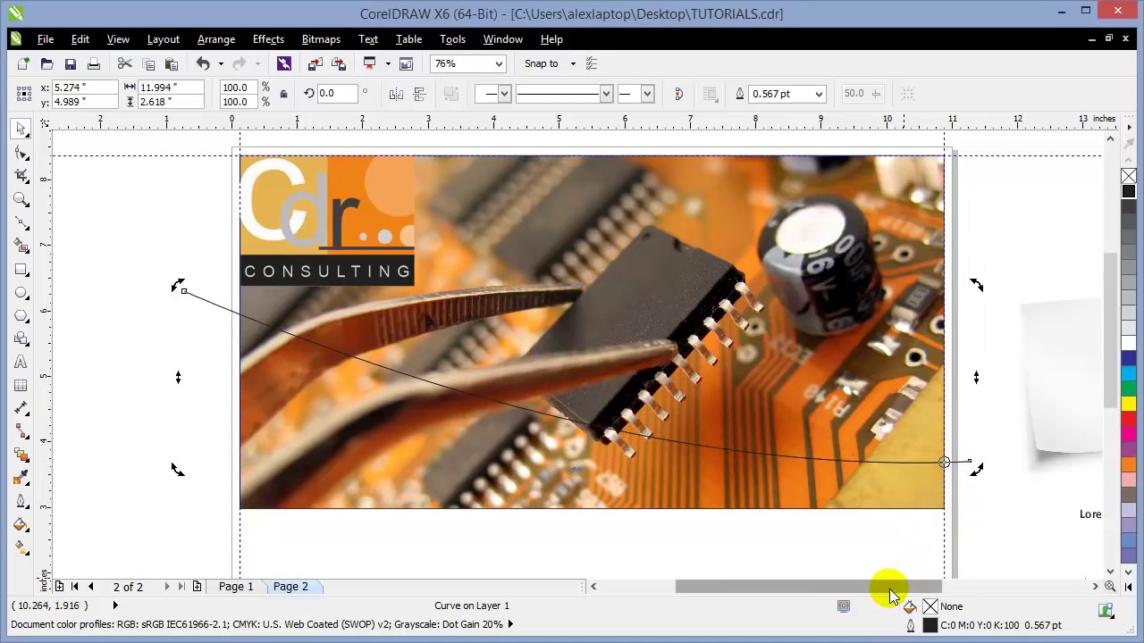
Step: Rotate a copy of the curve about 2.6 degrees around its intersection with the right guideline and compare it with page 1
left_click_drag(196, 304, 176, 324)
left_click(234, 587)
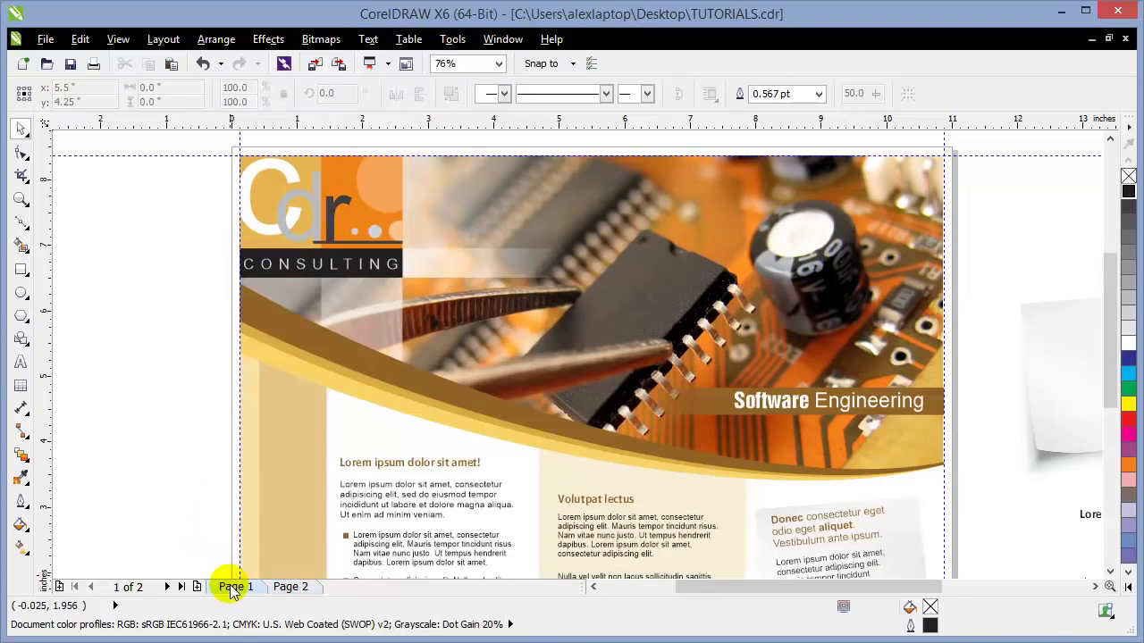
left_click(302, 589)
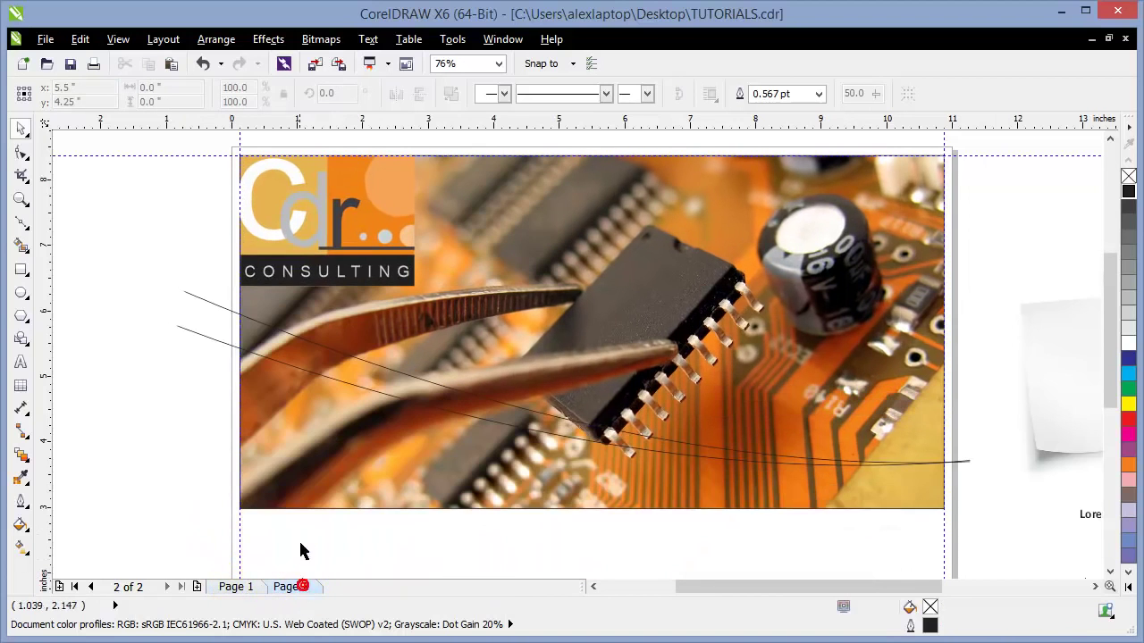
Step: Add two more rotated copies of the curve at about 4.0 and 5.2 degrees around the same right guideline intersection
left_click(195, 343)
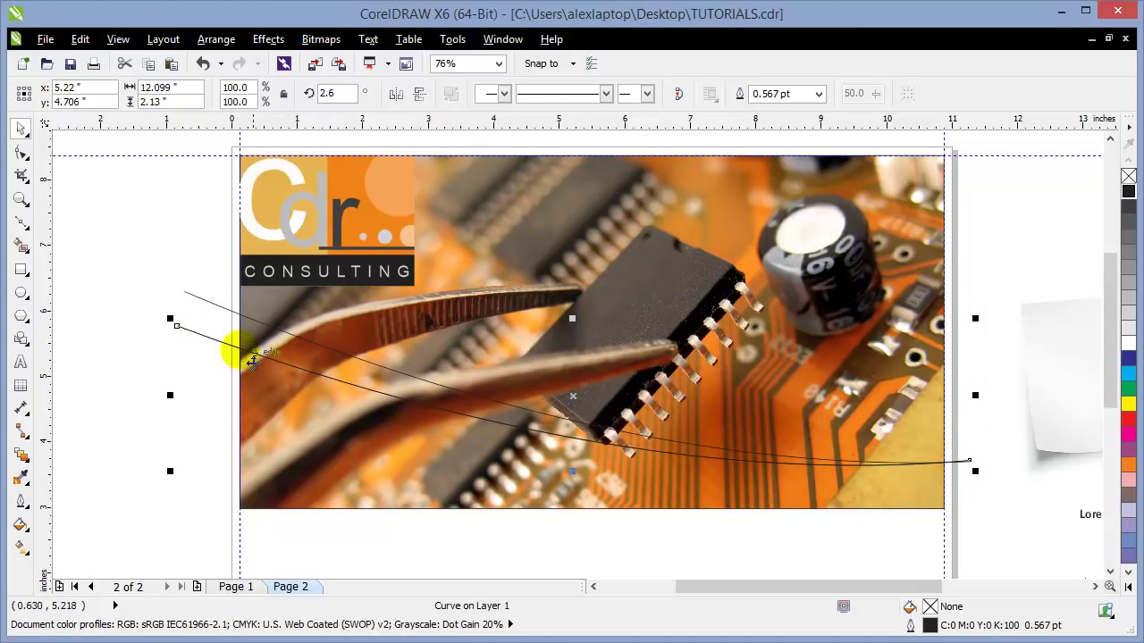
left_click(215, 347)
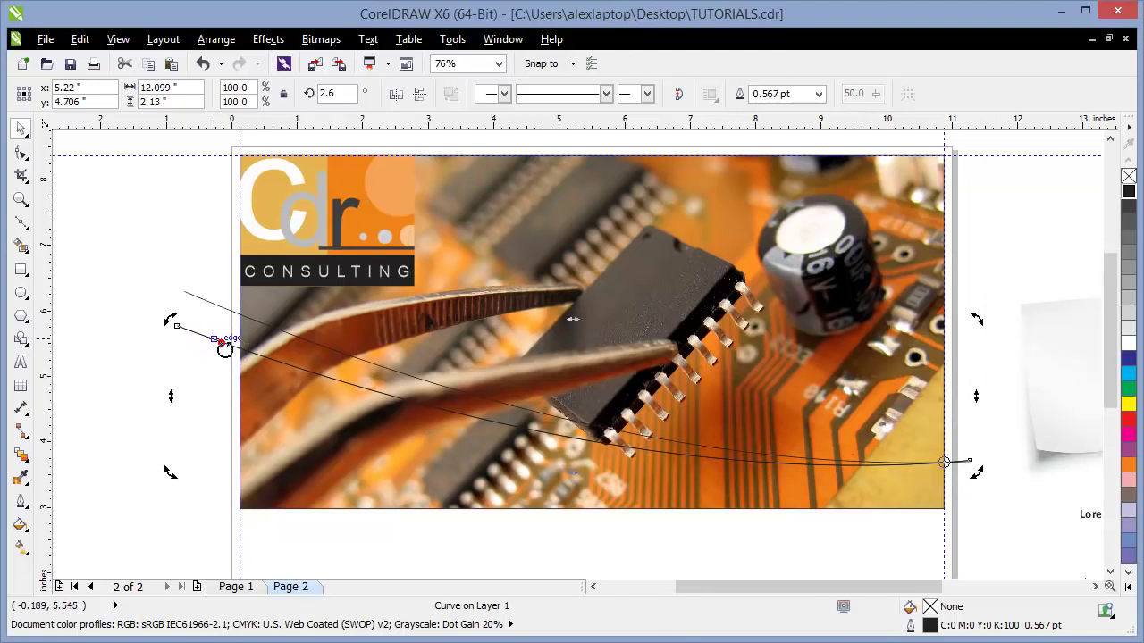
left_click_drag(173, 320, 163, 344)
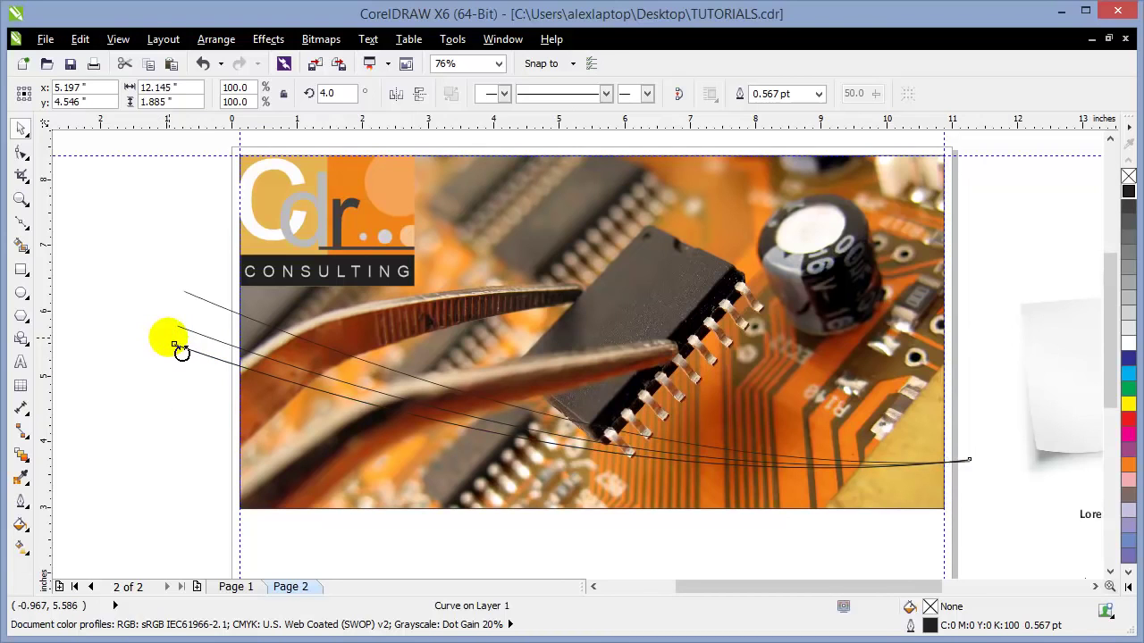
left_click_drag(181, 351, 173, 365)
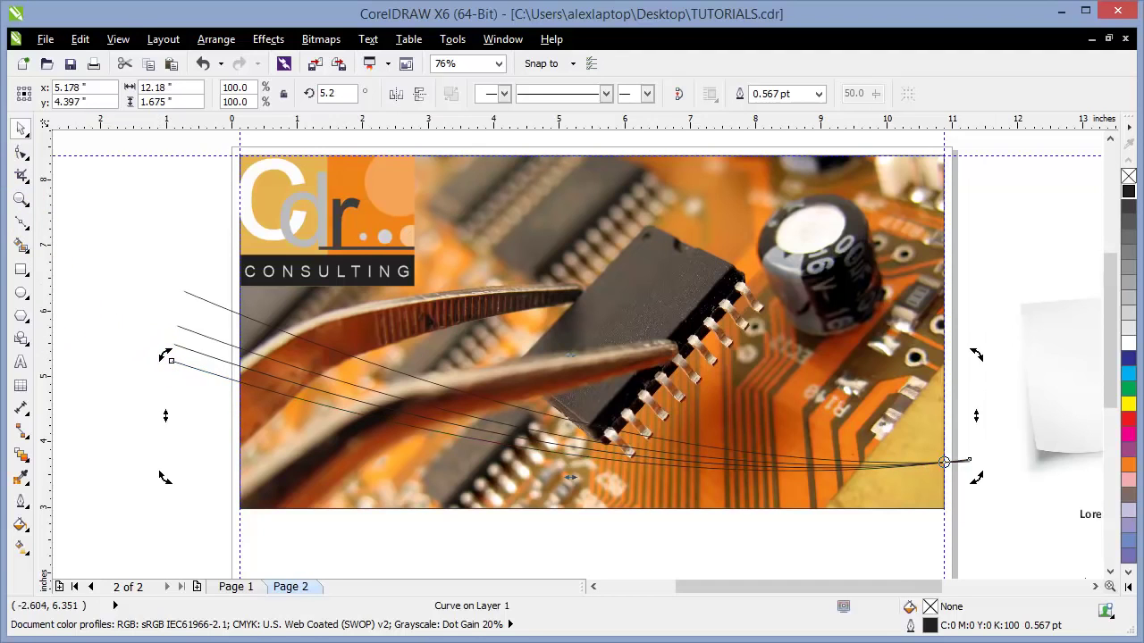
left_click(258, 356)
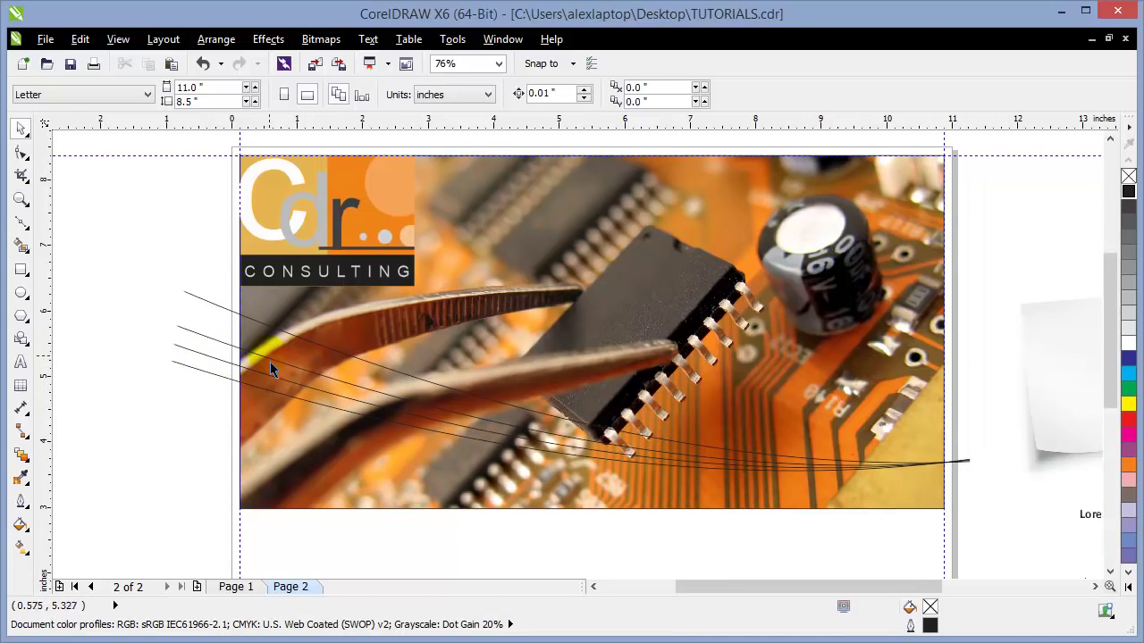
Step: Smart Fill the three strips between the four curves with C:40 M:20 Y:0 K:40 and a 0.5 pt black outline
left_click(21, 245)
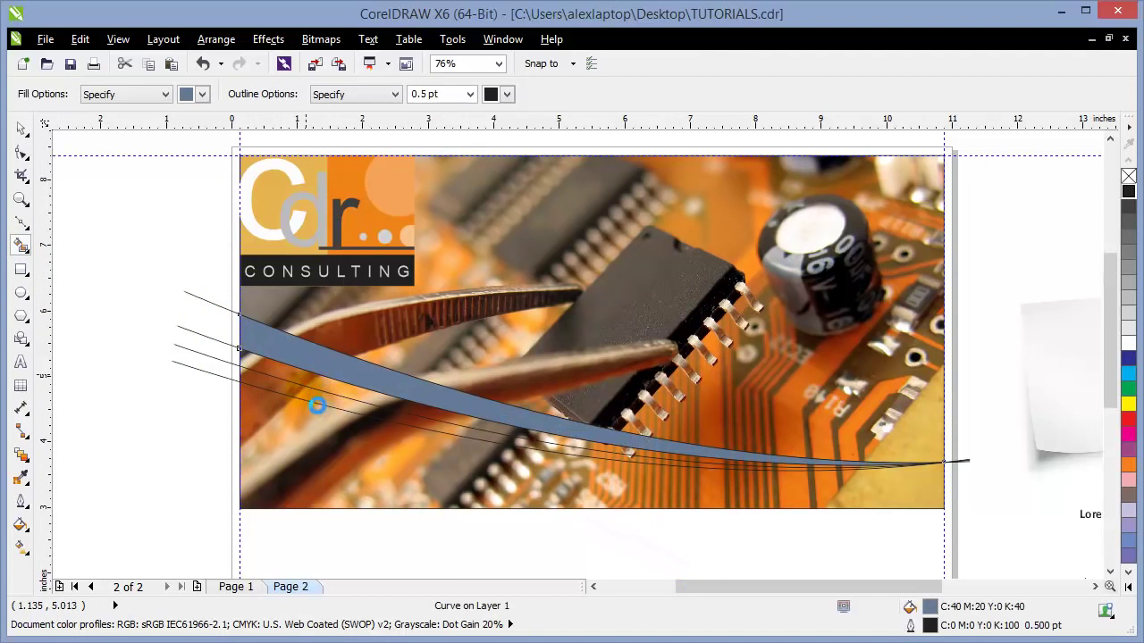
left_click(231, 527)
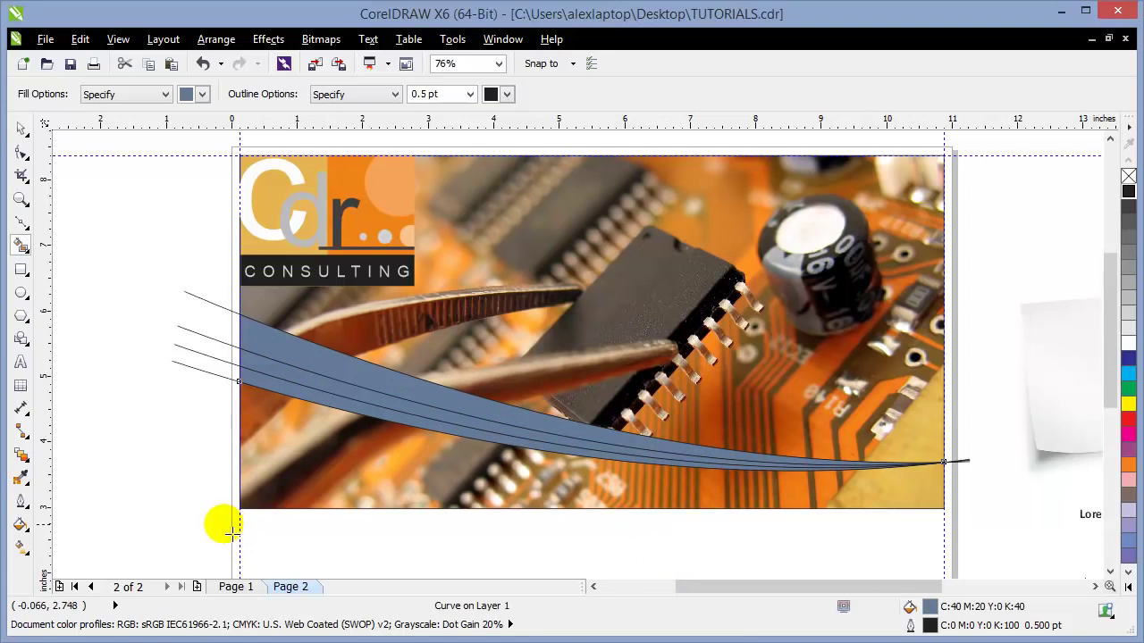
left_click(21, 129)
left_click(111, 185)
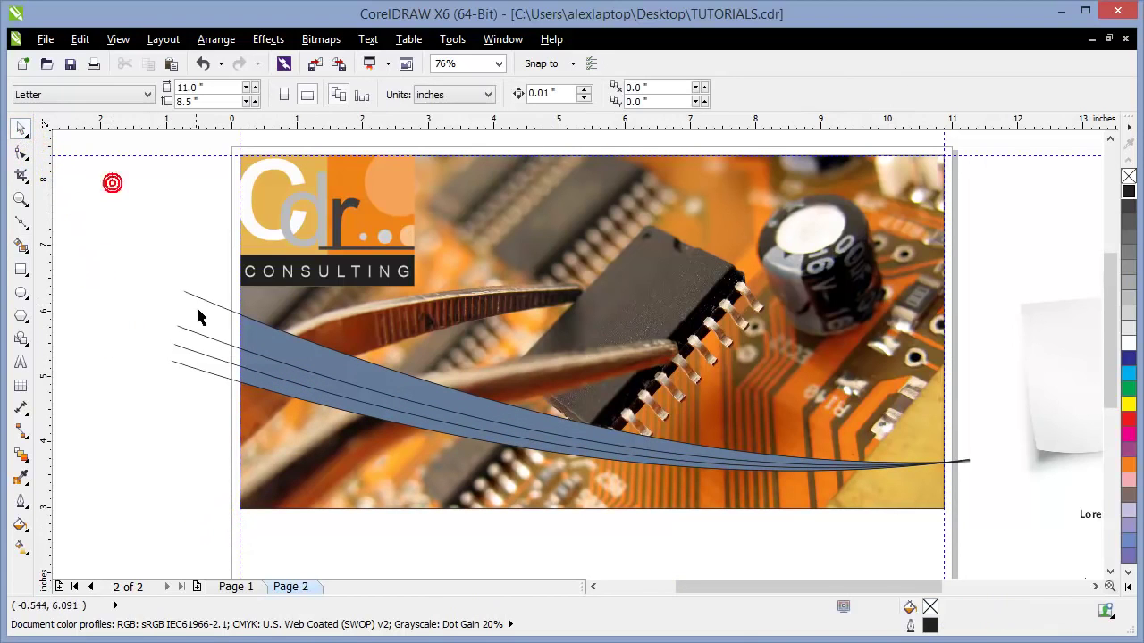
Step: Delete the four construction curves on page 2, keeping only the three filled strips across the photo
left_click(200, 298)
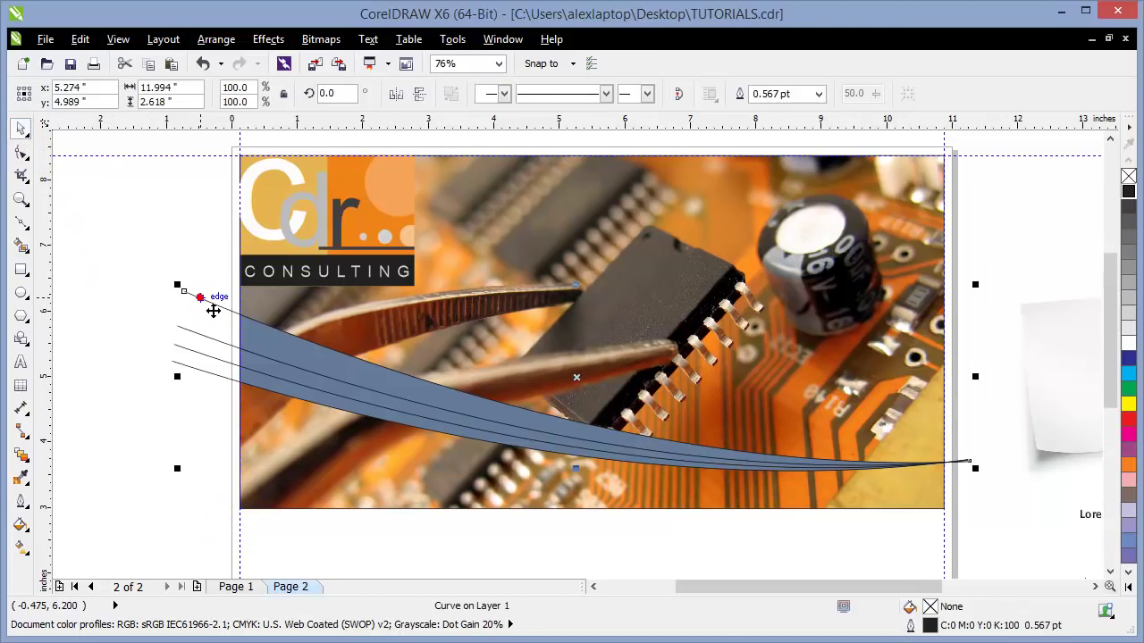
left_click(200, 299)
left_click(226, 347)
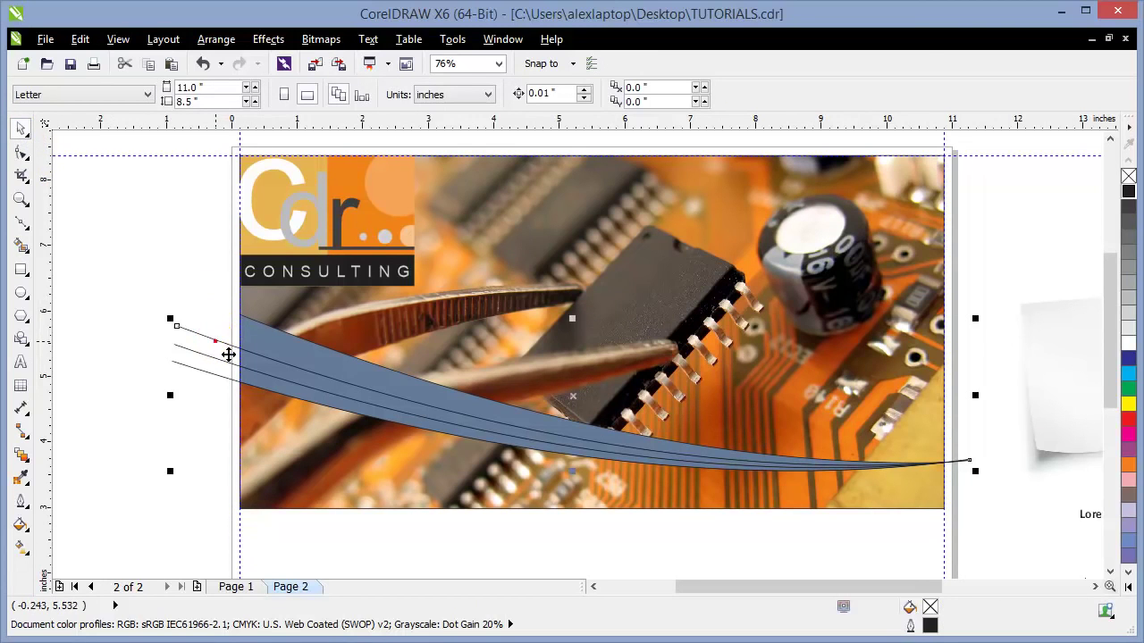
left_click(217, 350)
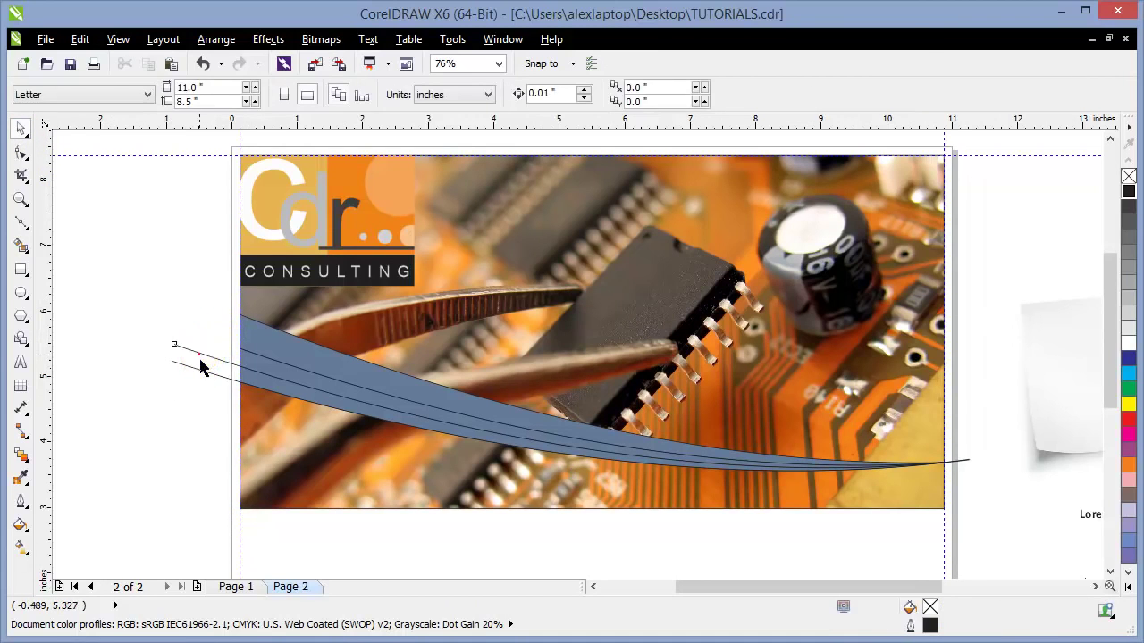
left_click(211, 367)
left_click(211, 367)
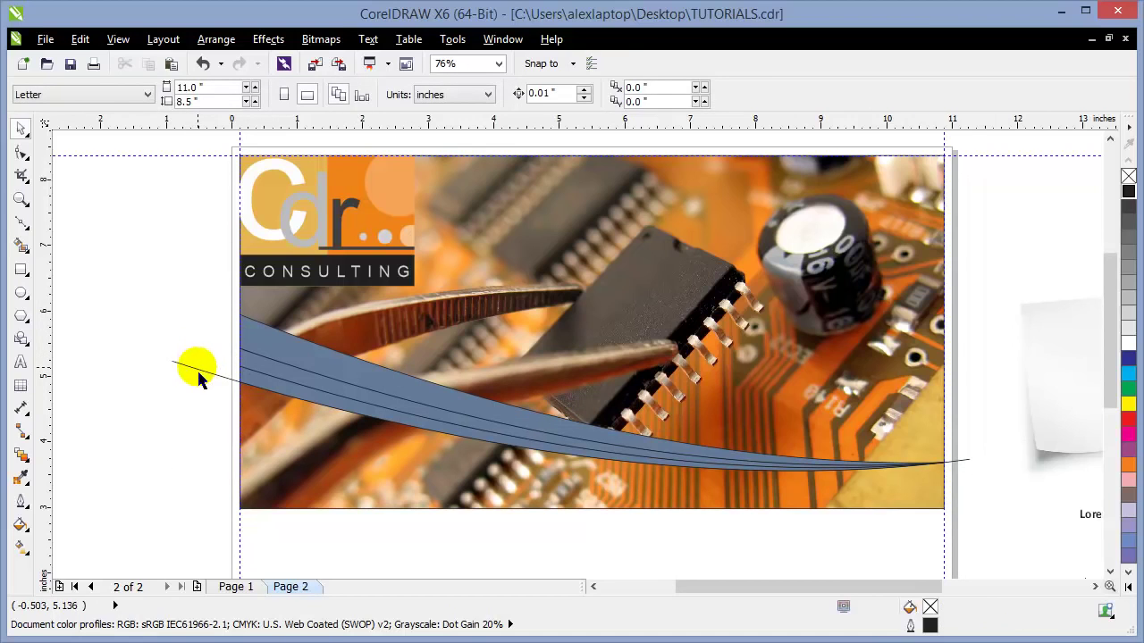
left_click(208, 381)
left_click(198, 377)
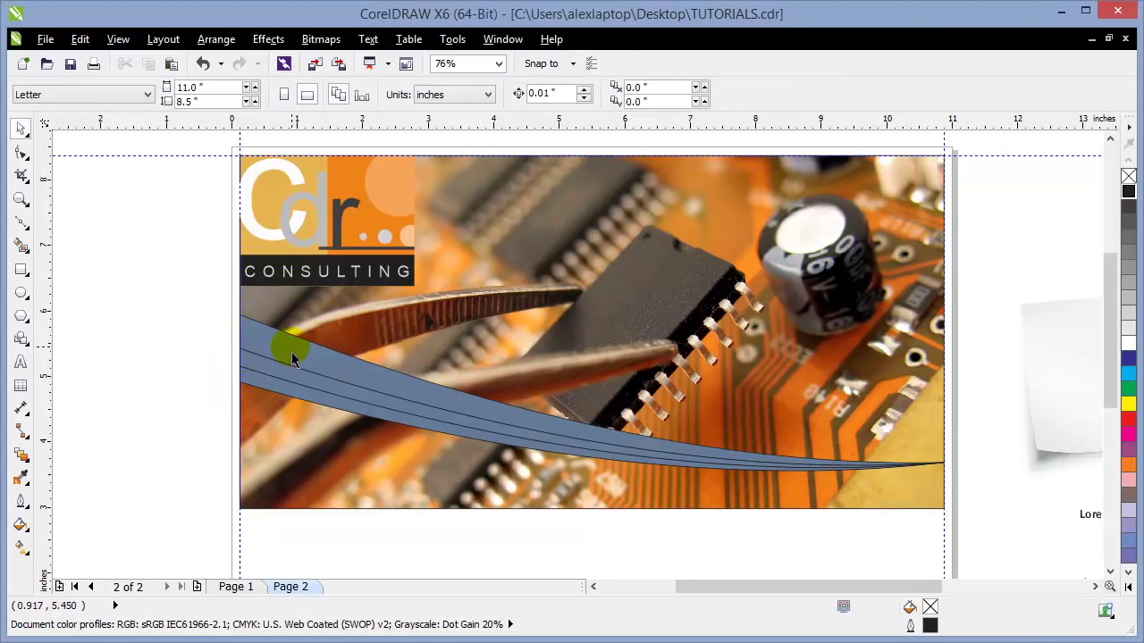
Step: Try moving the filled strips apart to check that they are separate shapes, and undo the moves
key("ctrl+v")
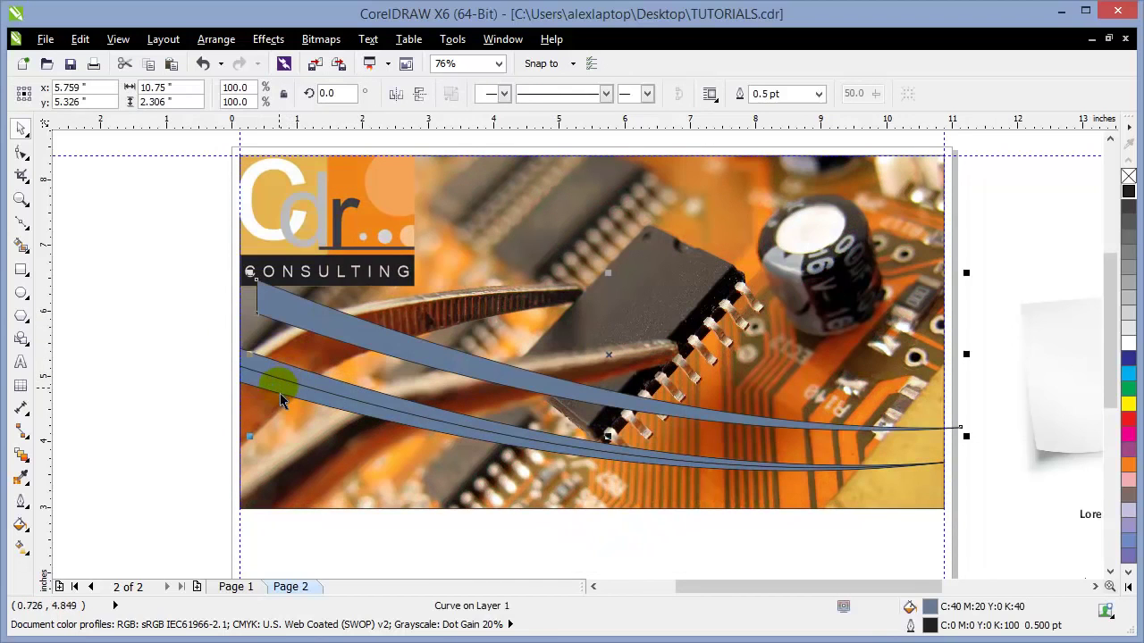
left_click_drag(267, 444, 272, 429)
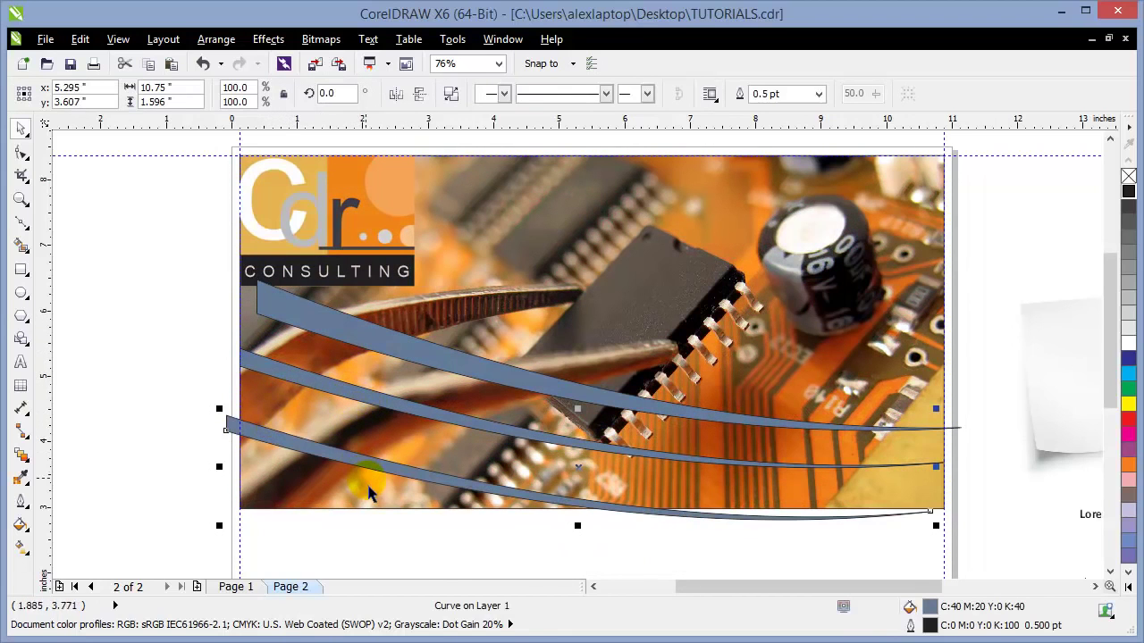
left_click(204, 63)
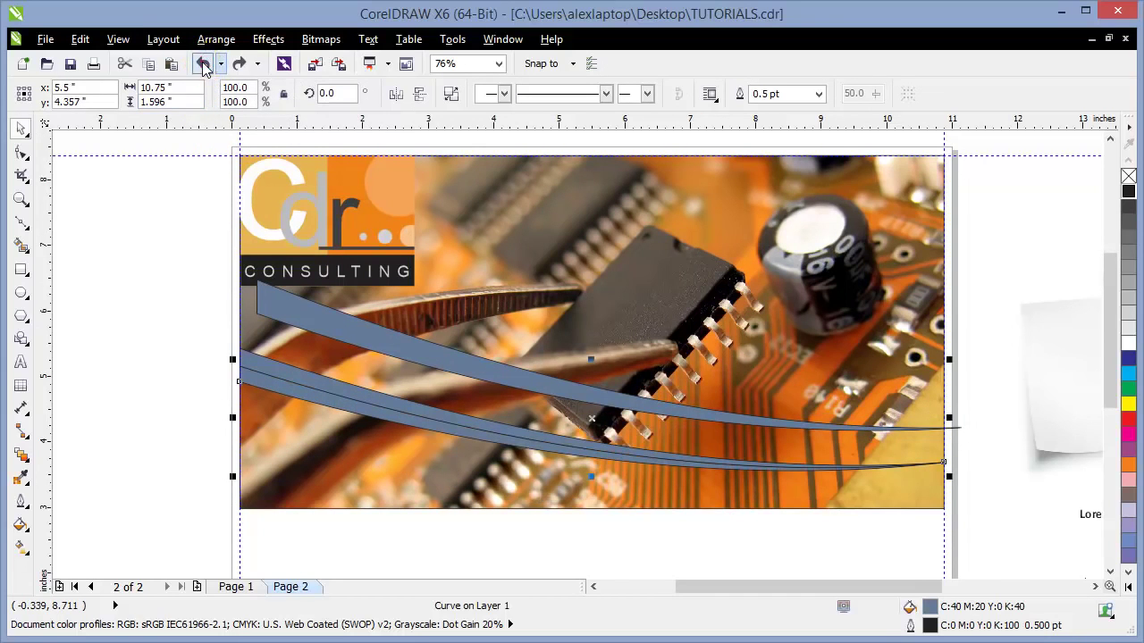
left_click(203, 64)
left_click(229, 345)
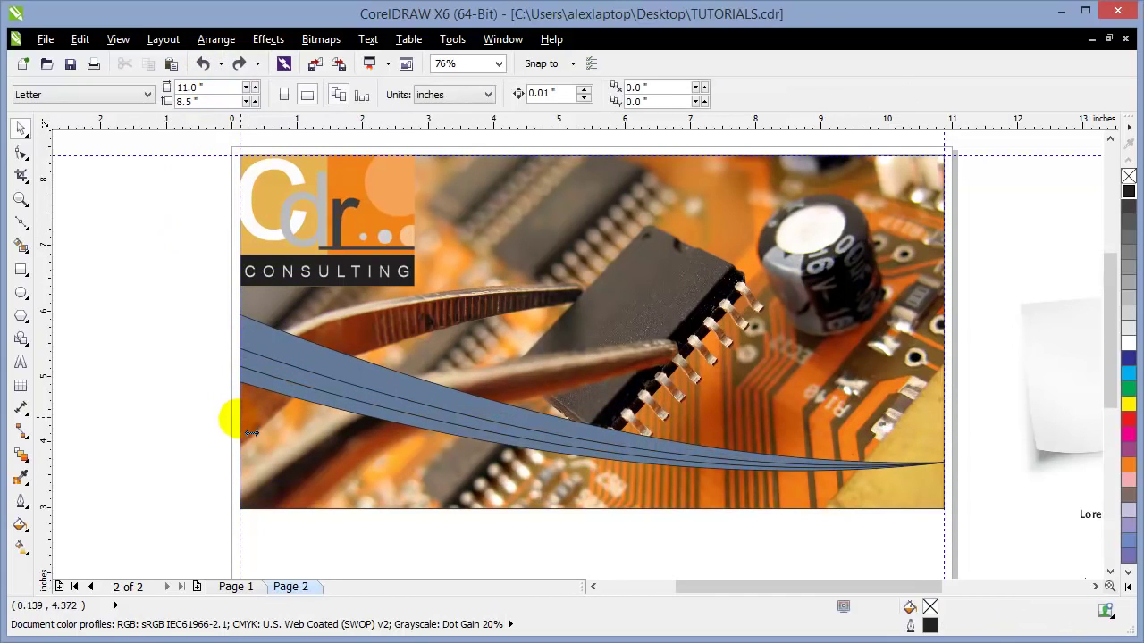
Step: Place page 1's curved band, Software Engineering banner and two headings on the pasteboard beside the page, and return to page 2
left_click(246, 588)
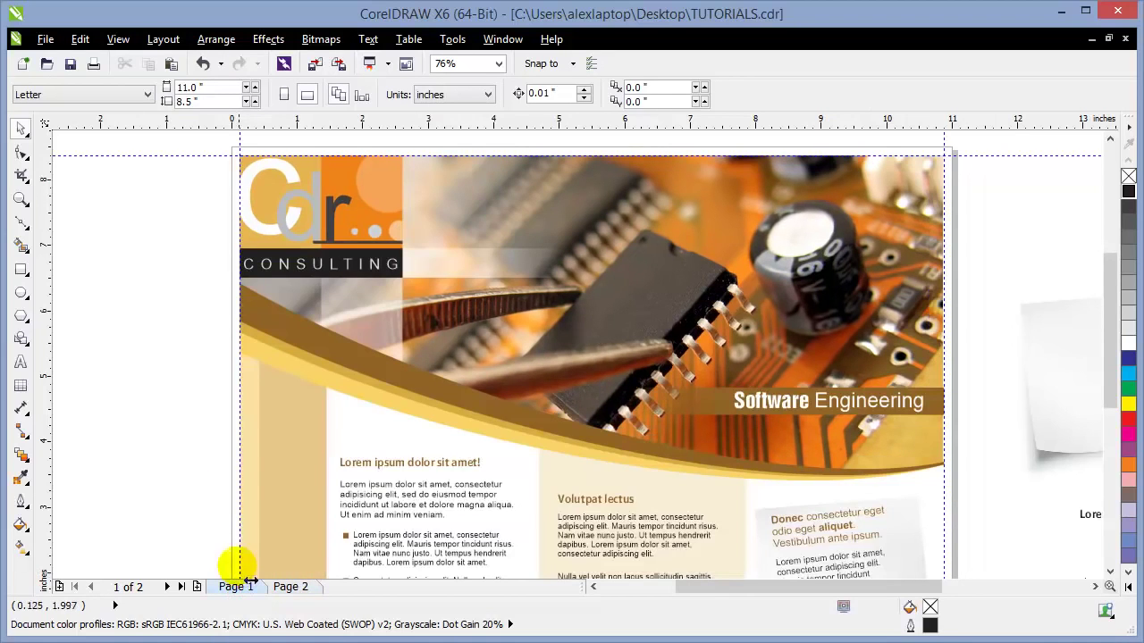
left_click(249, 355)
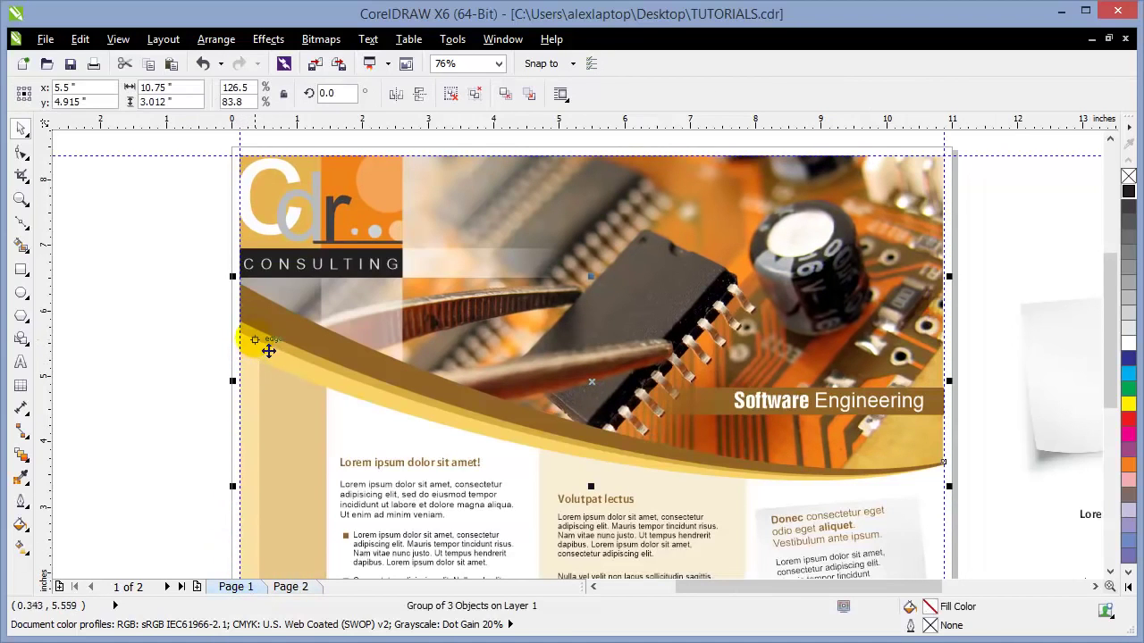
key("Escape")
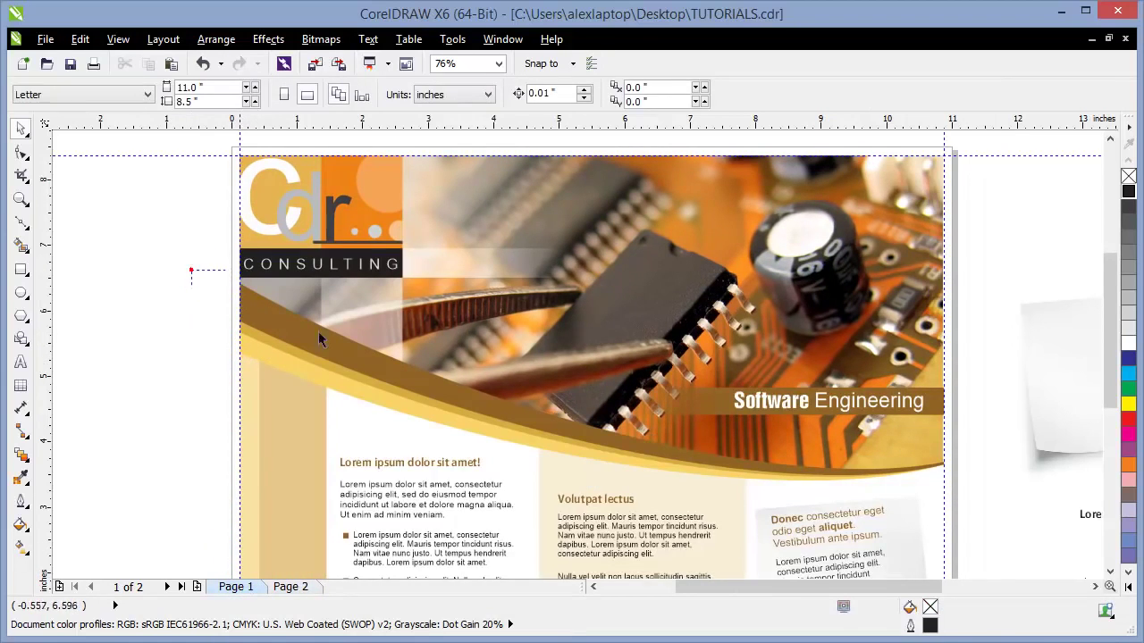
left_click_drag(191, 270, 994, 526)
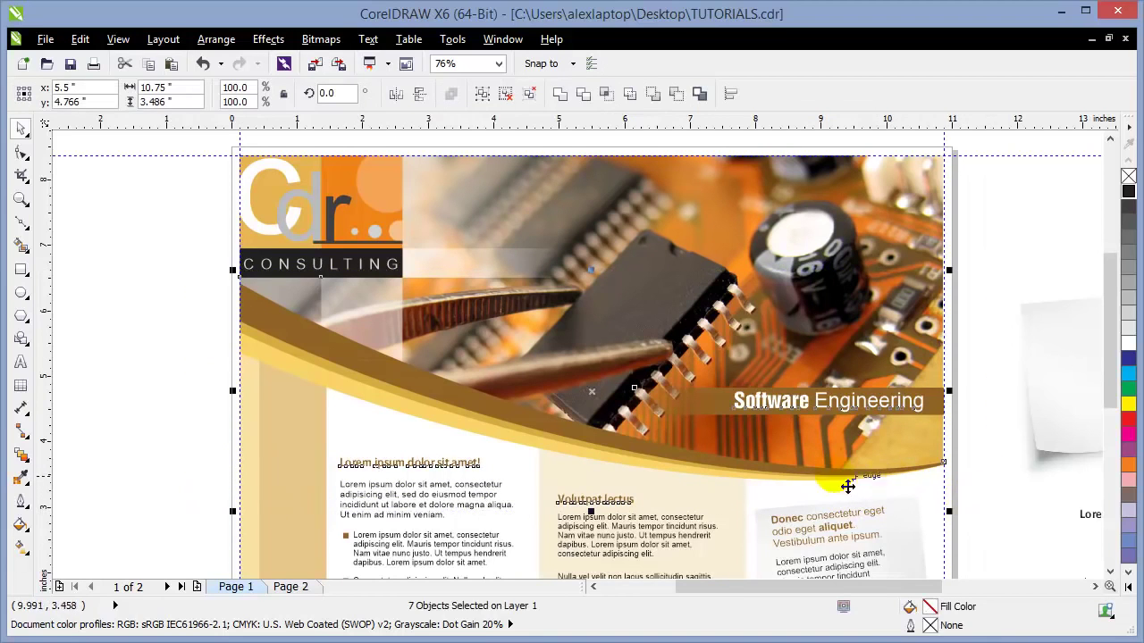
scroll(791, 483, "down", 2)
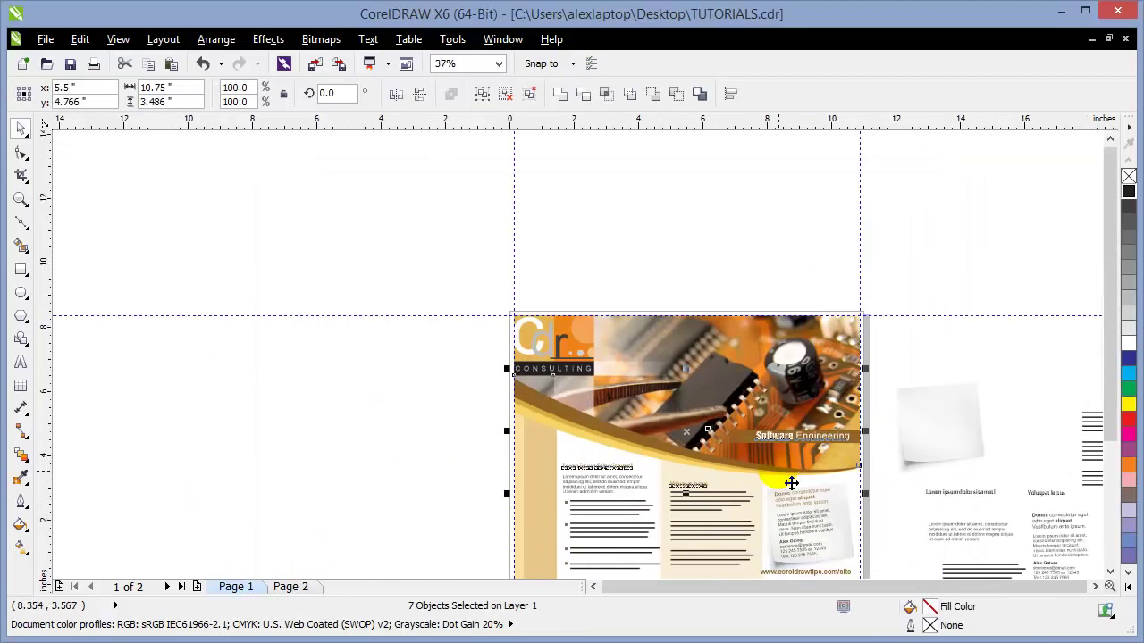
left_click_drag(768, 487, 382, 451)
left_click(386, 533)
left_click(295, 587)
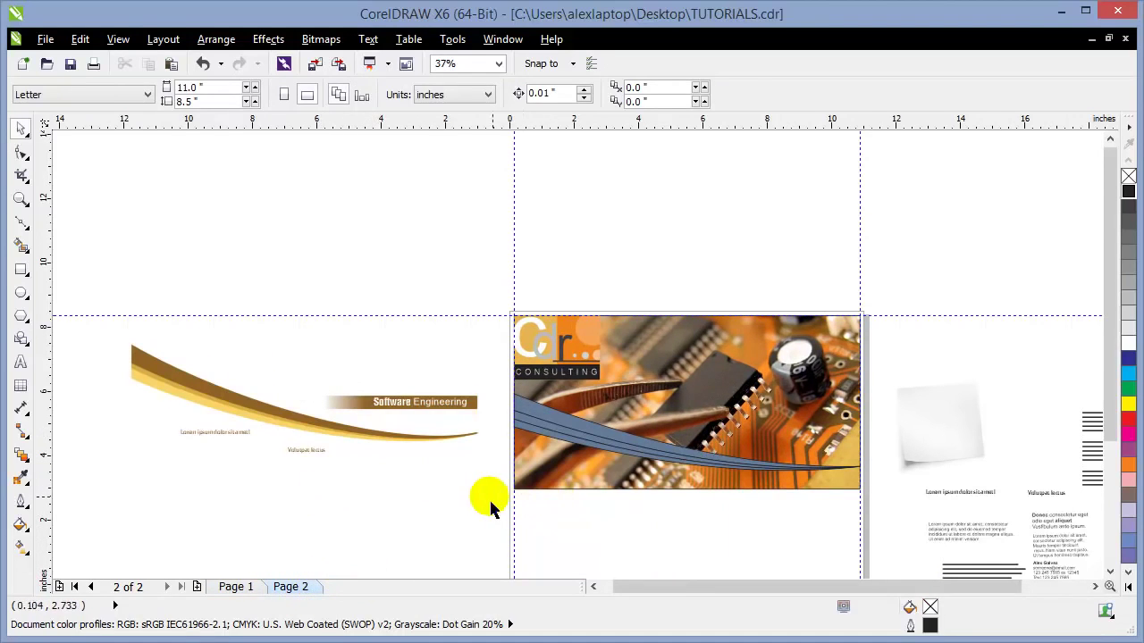
Step: Sample the reference band's brown, C:35 M:57 Y:100 K:21, with the Color Eyedropper and apply it to the upper strip
scroll(490, 501, "up", 2)
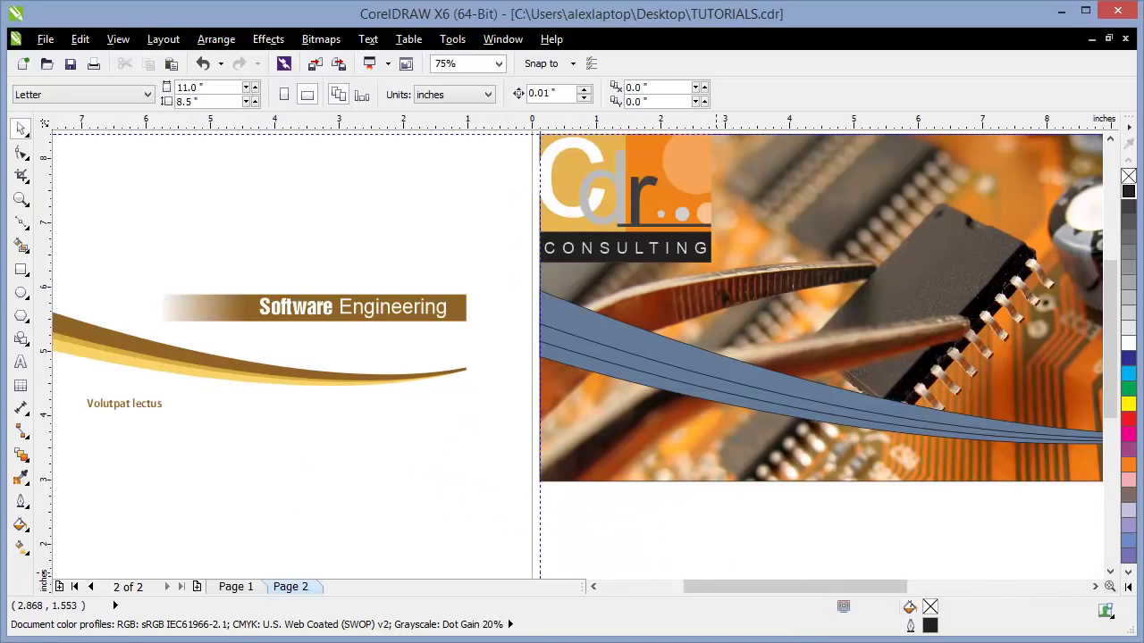
left_click(1093, 586)
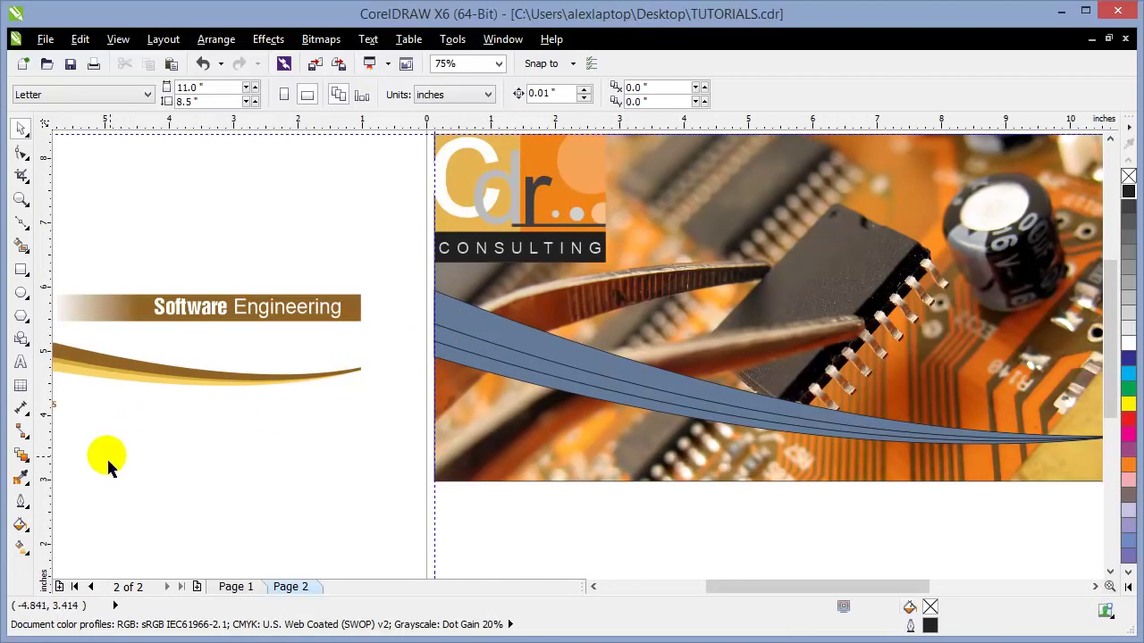
left_click(22, 479)
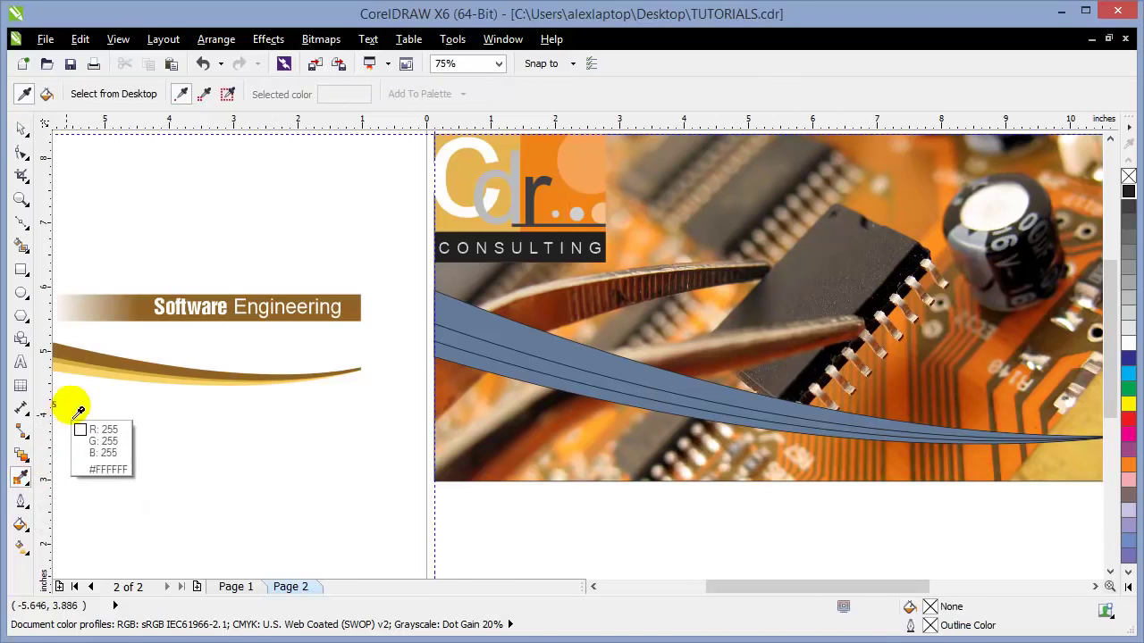
left_click(101, 360)
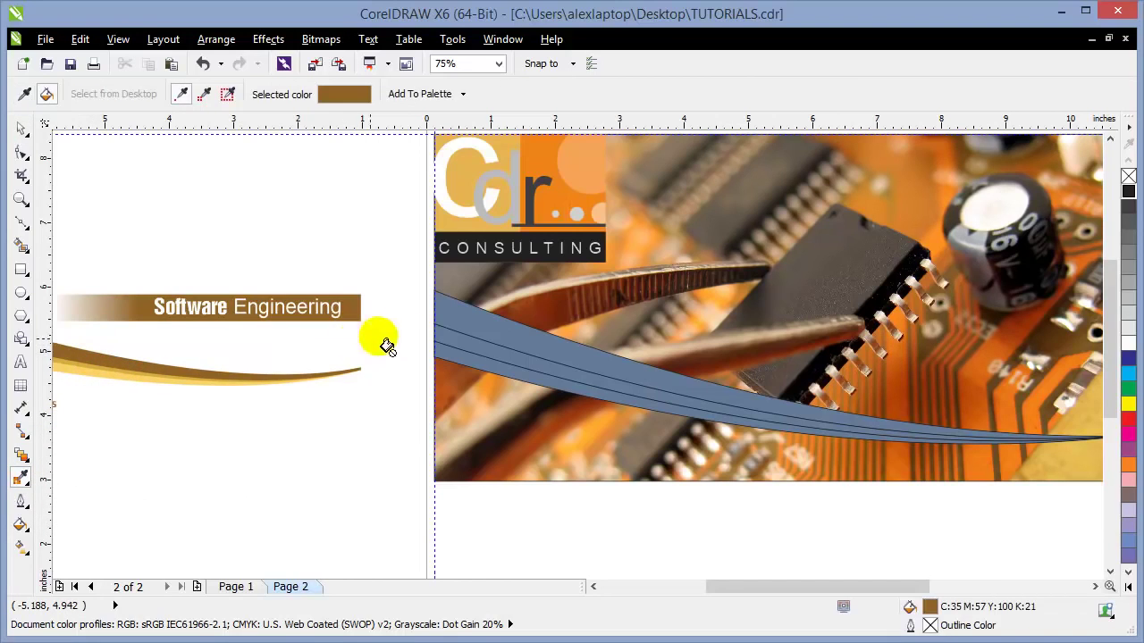
left_click(463, 322)
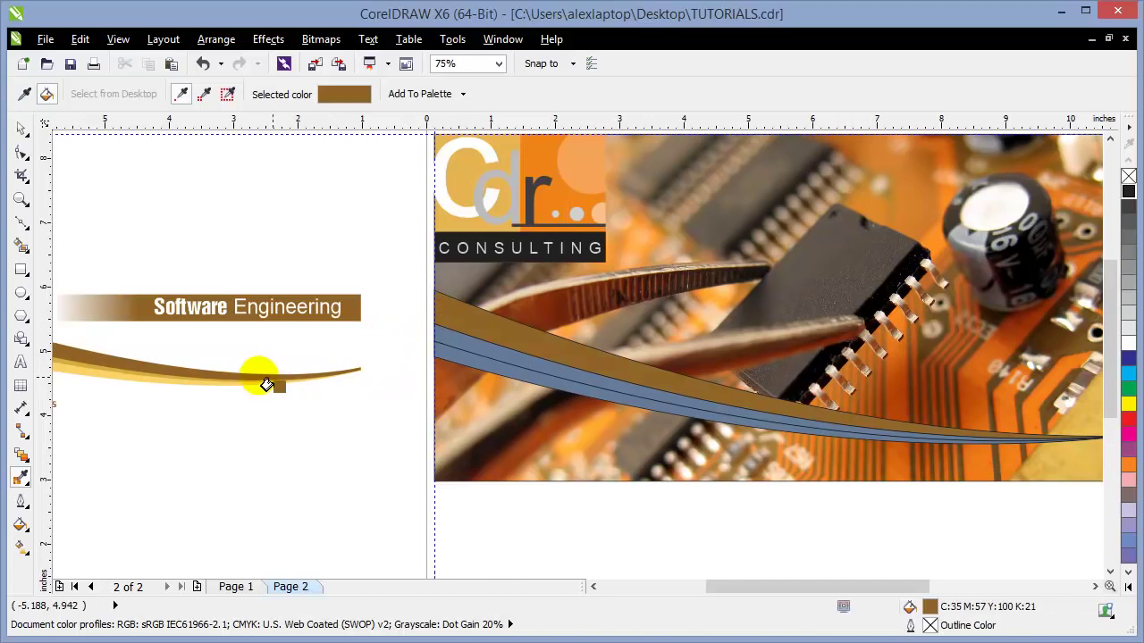
Step: Sample the reference band's other colours, filling the middle strip with C:16 M:32 Y:89 K:0 and the lower strip with C:2 M:16 Y:70 K:0
key("shift")
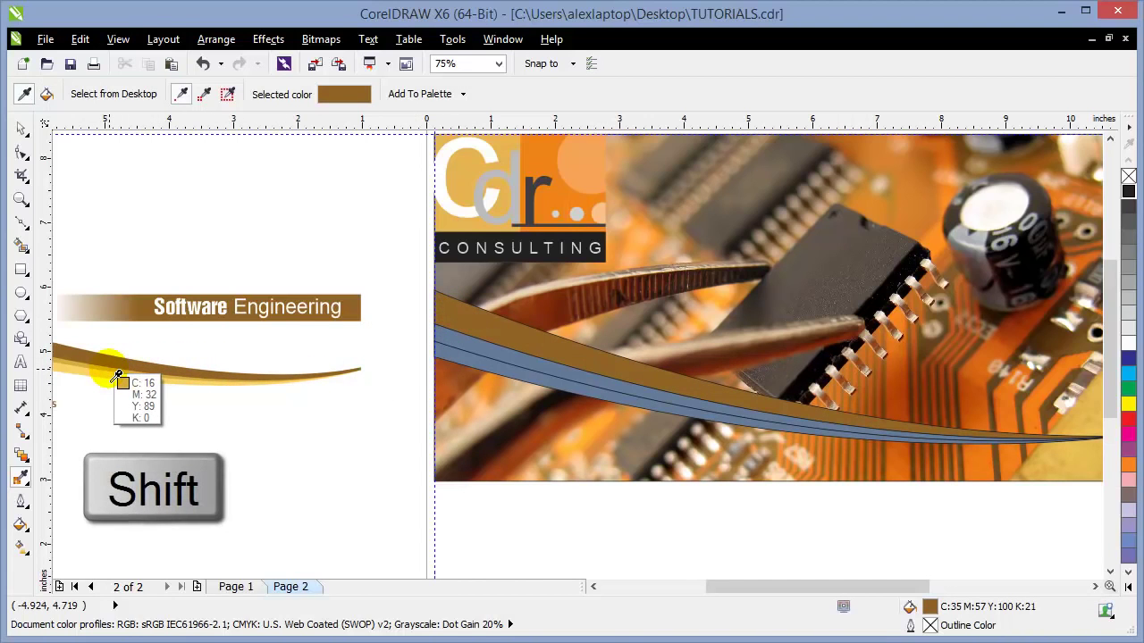
left_click(118, 375)
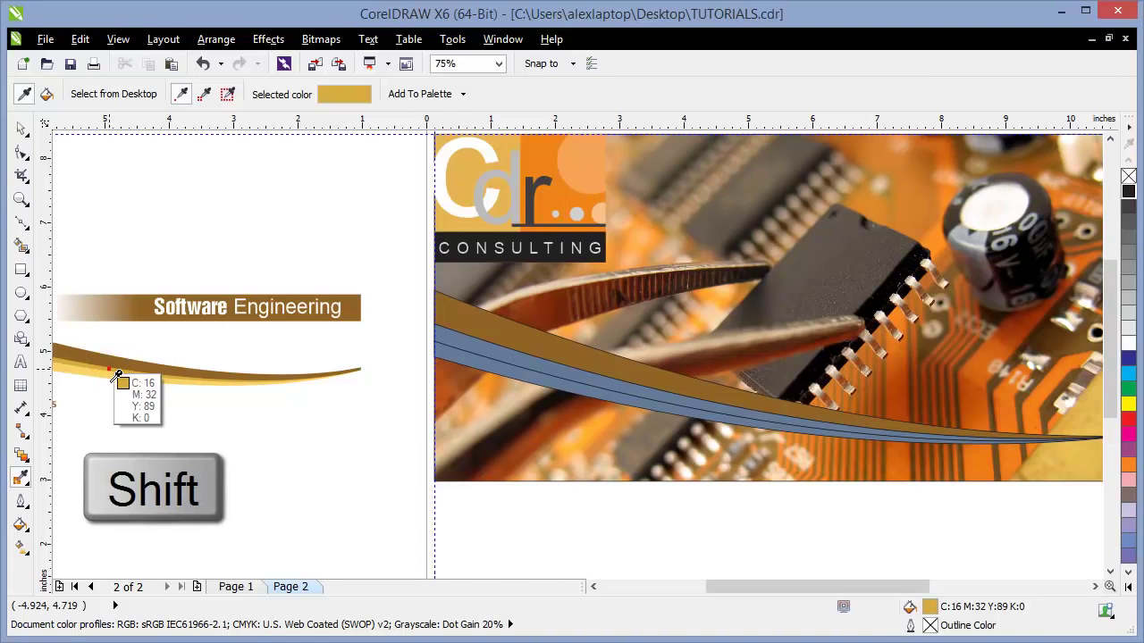
left_click(469, 352)
key("shift")
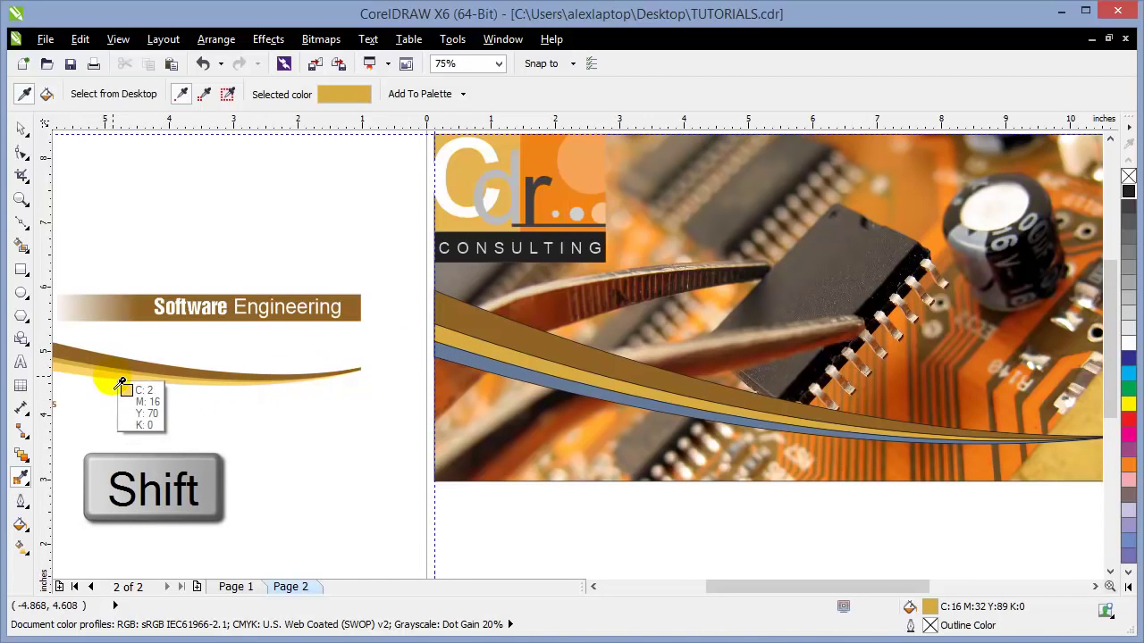
left_click(120, 382)
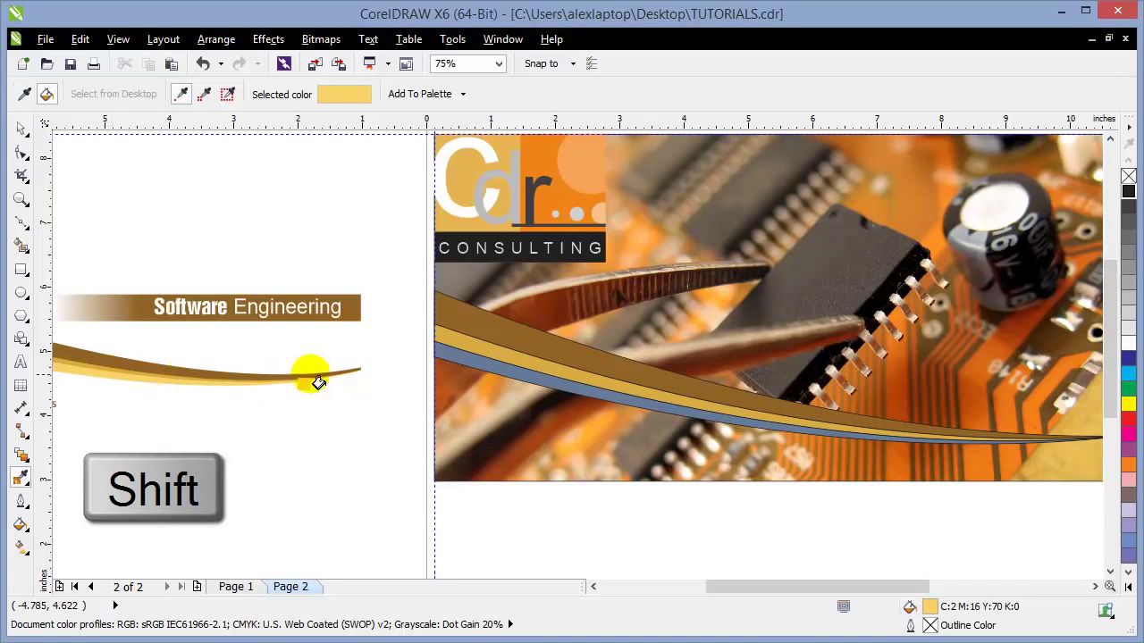
left_click(472, 367)
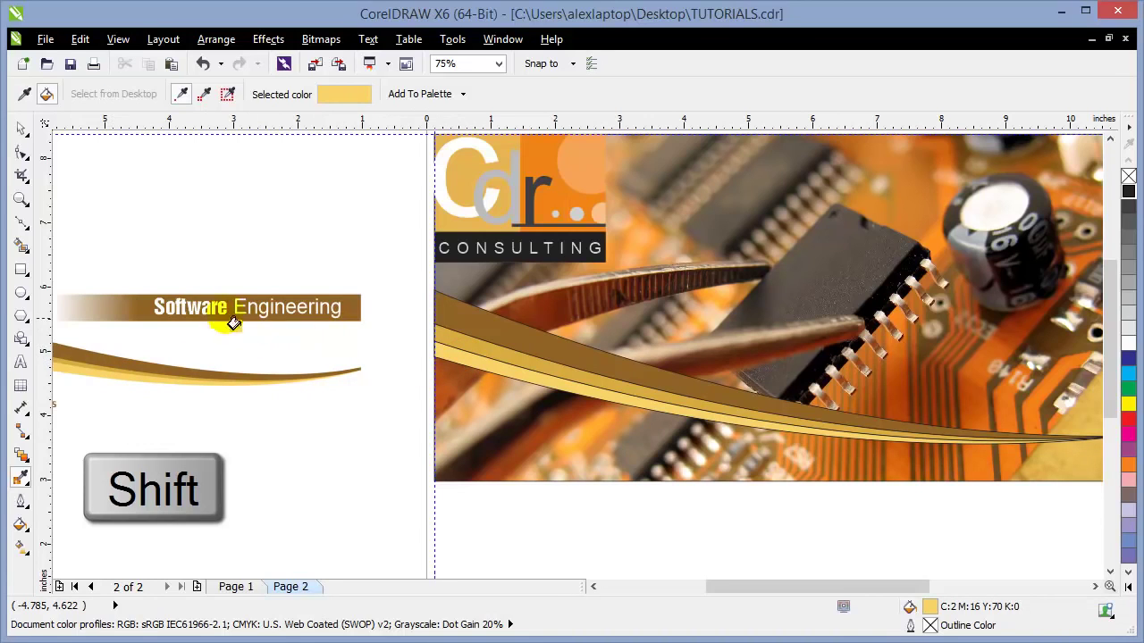
left_click(21, 131)
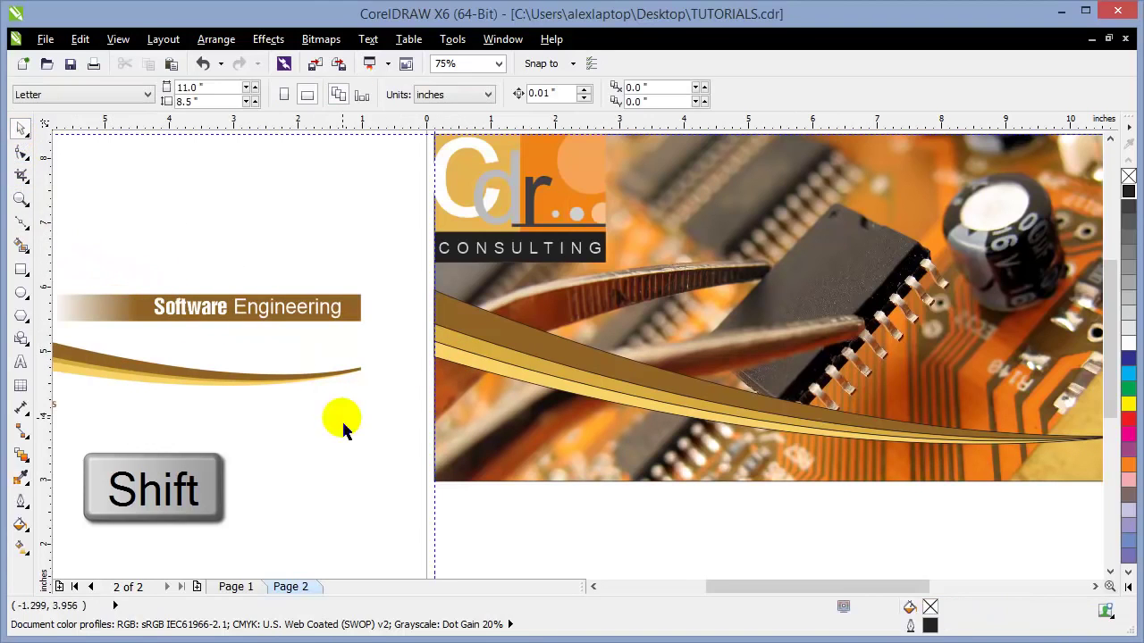
Step: Remove the outlines from the three coloured strips together and check their pointed ends at the right guideline
left_click_drag(811, 597, 855, 601)
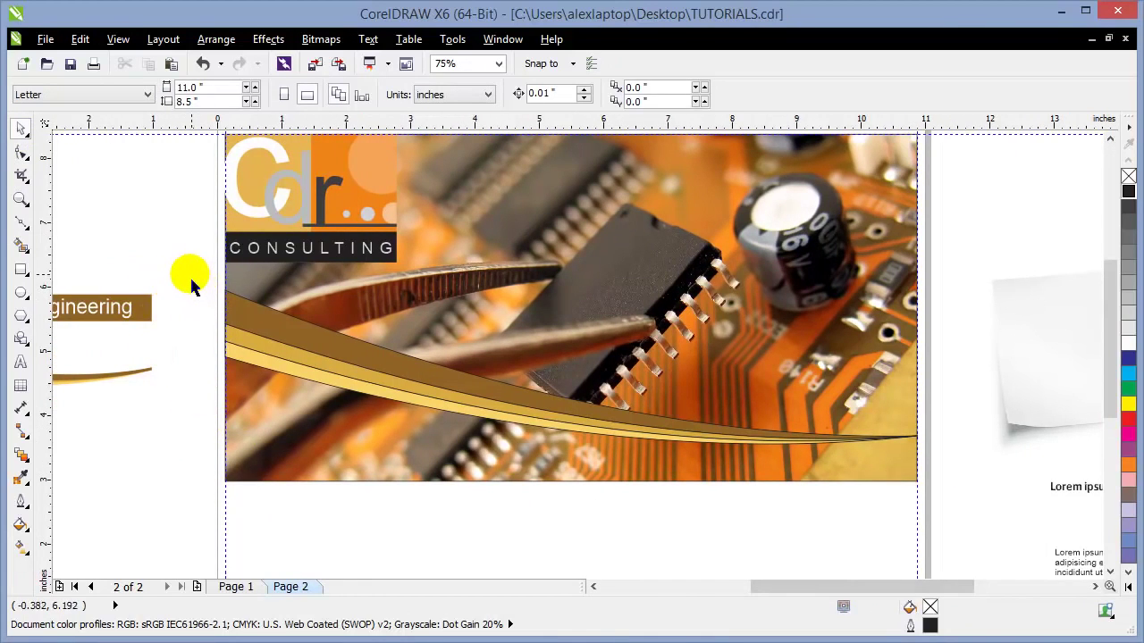
left_click(275, 328)
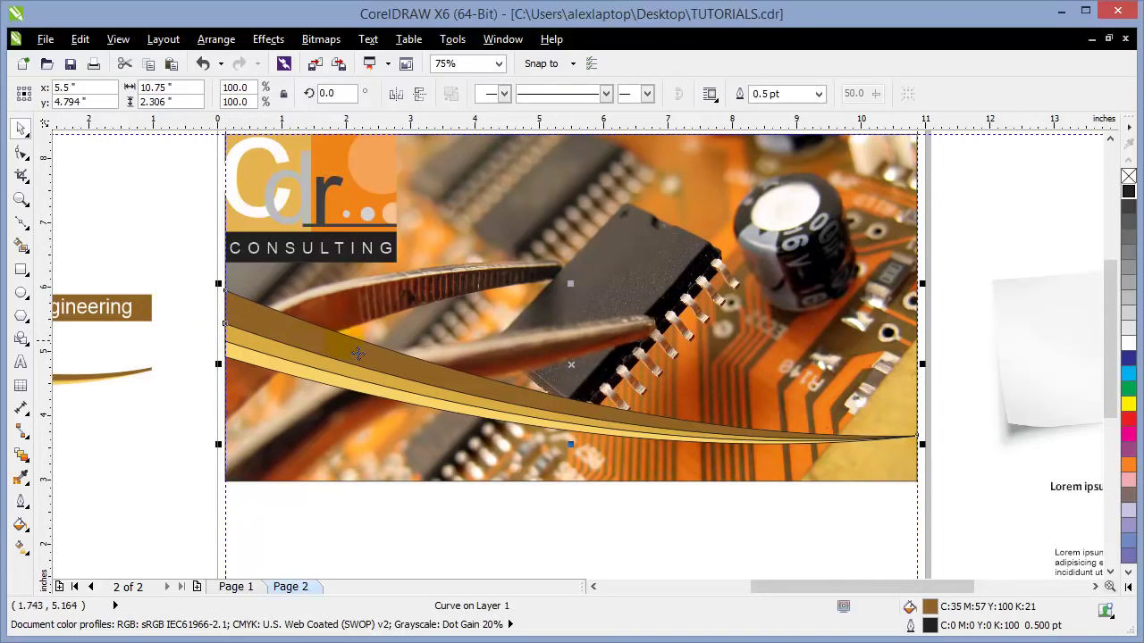
left_click(255, 356, "shift")
left_click(246, 375, "shift")
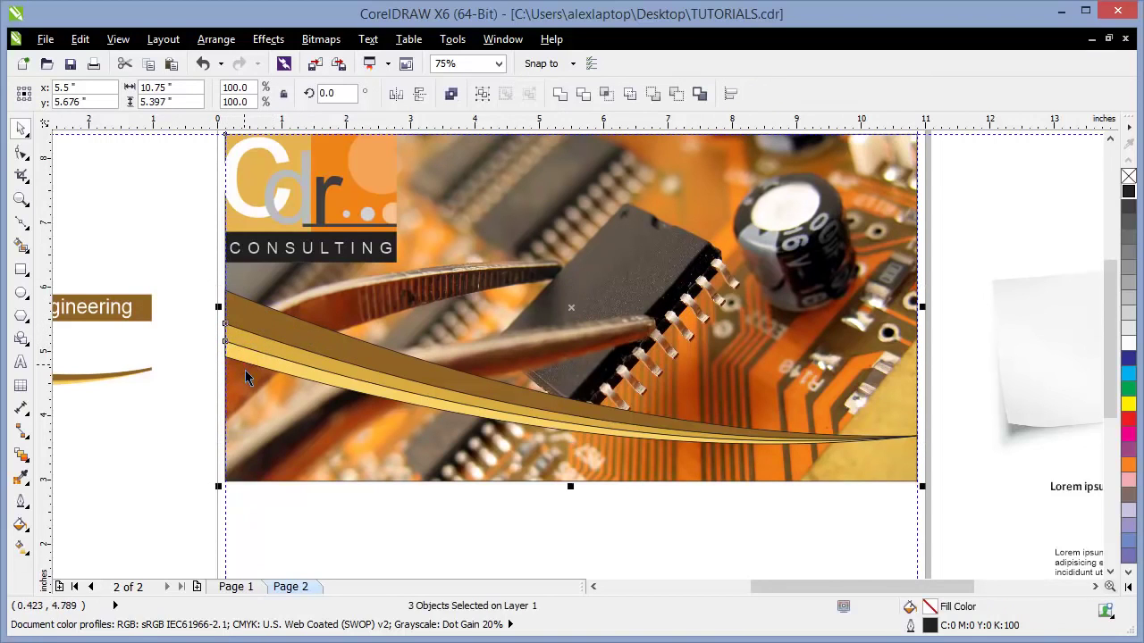
left_click(187, 289)
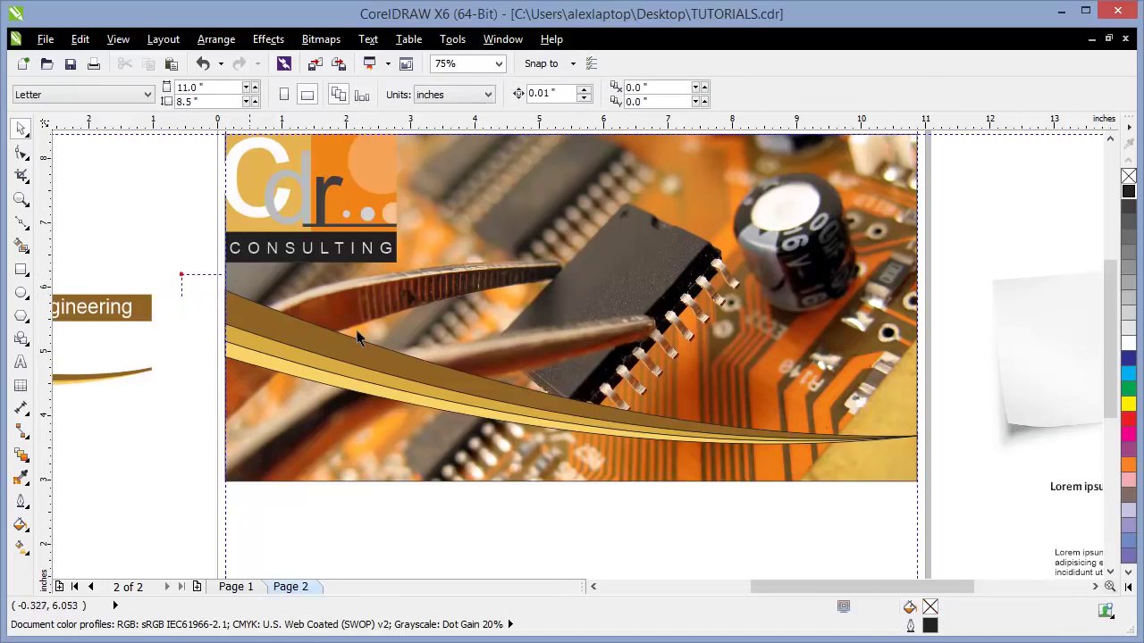
left_click_drag(799, 451, 938, 485)
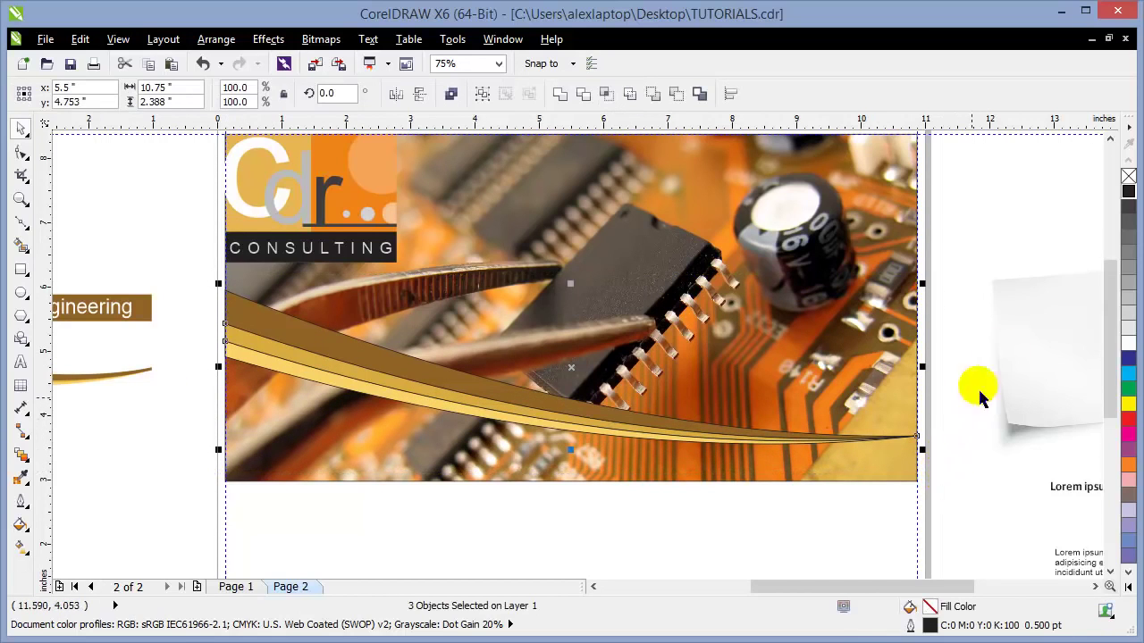
right_click(1127, 177)
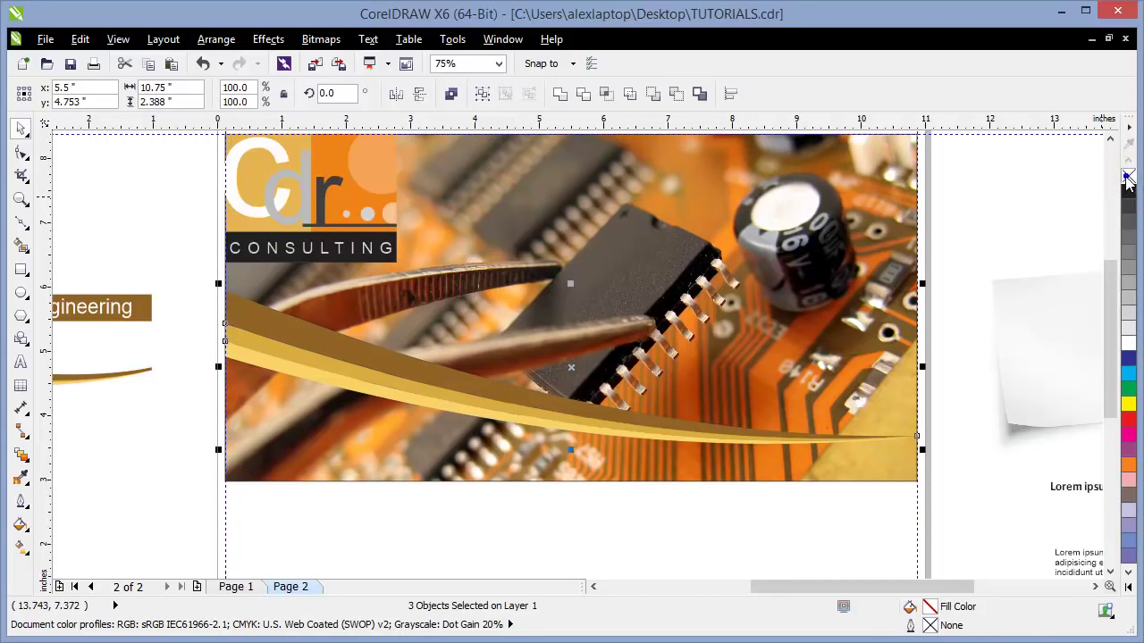
left_click(175, 453)
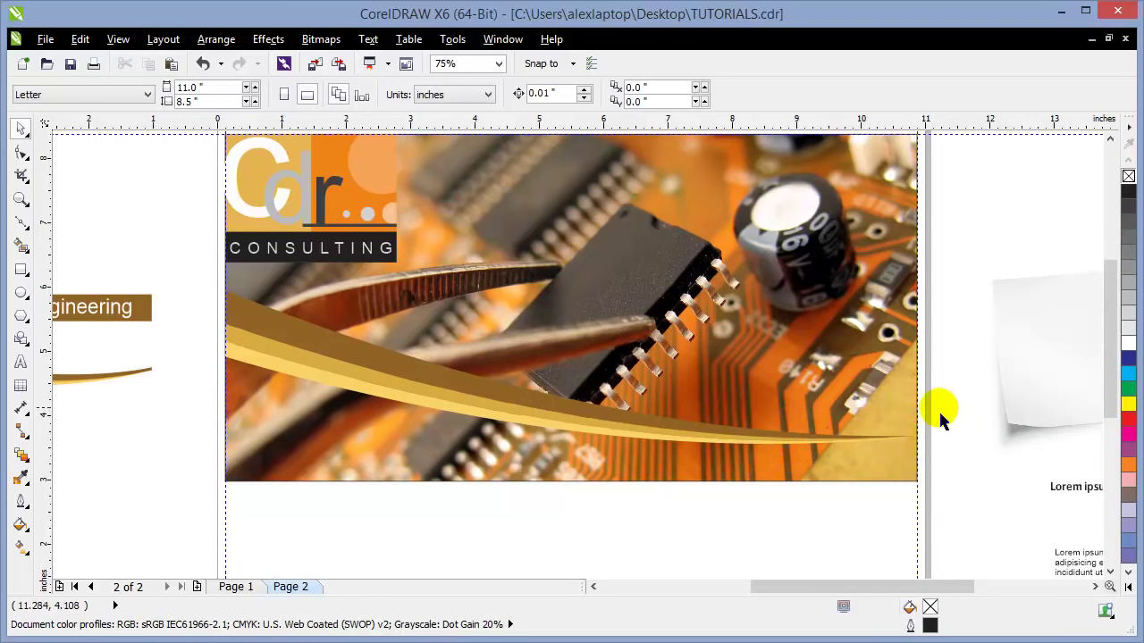
scroll(921, 438, "up", 4)
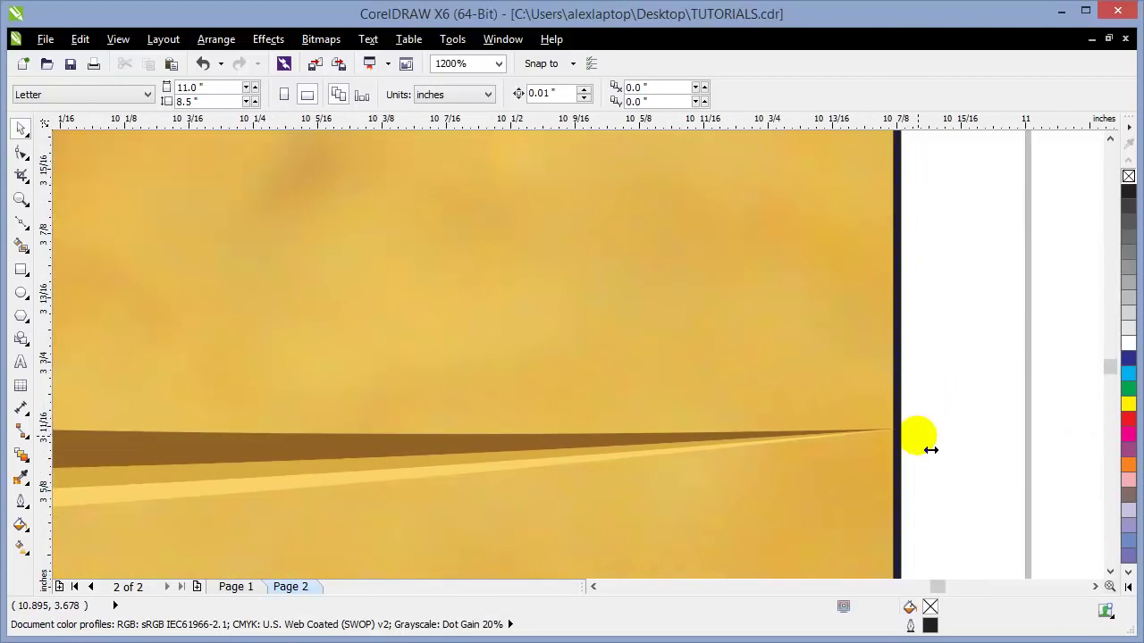
scroll(930, 449, "down", 4)
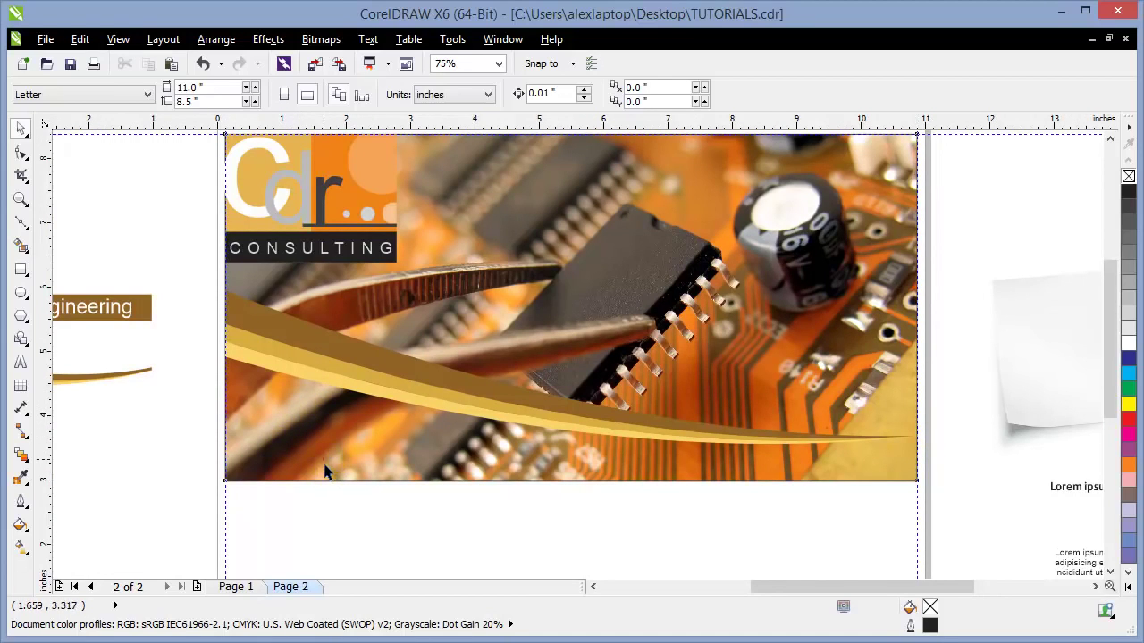
Step: Convert the header photo's PowerClip rectangle to curves so its frame can be reshaped
left_click(326, 472)
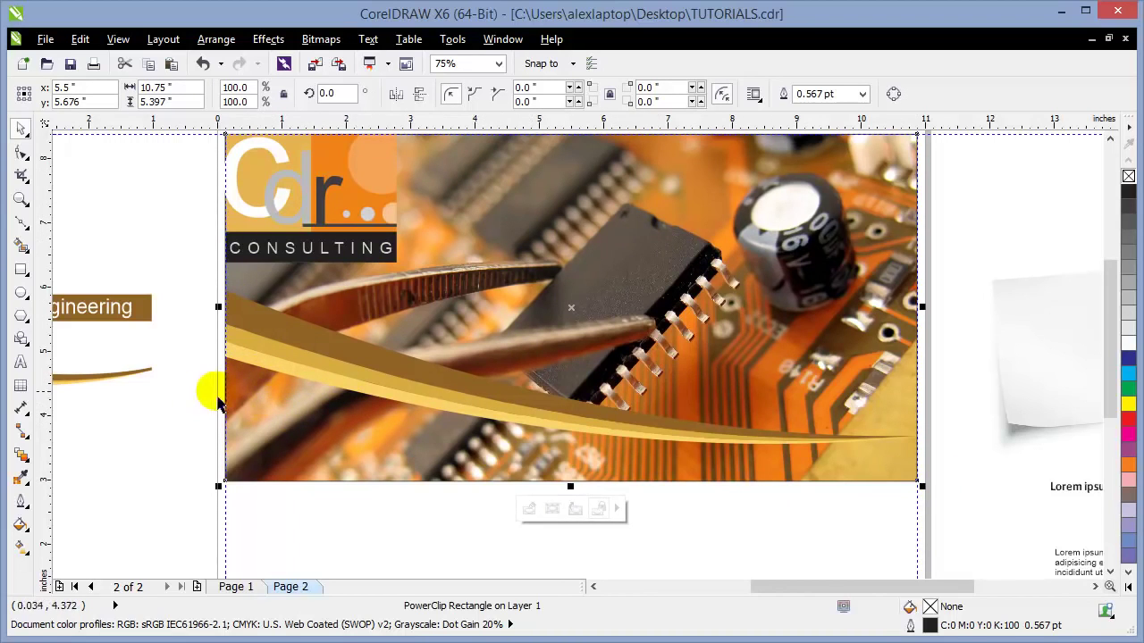
left_click(140, 410)
left_click(275, 404)
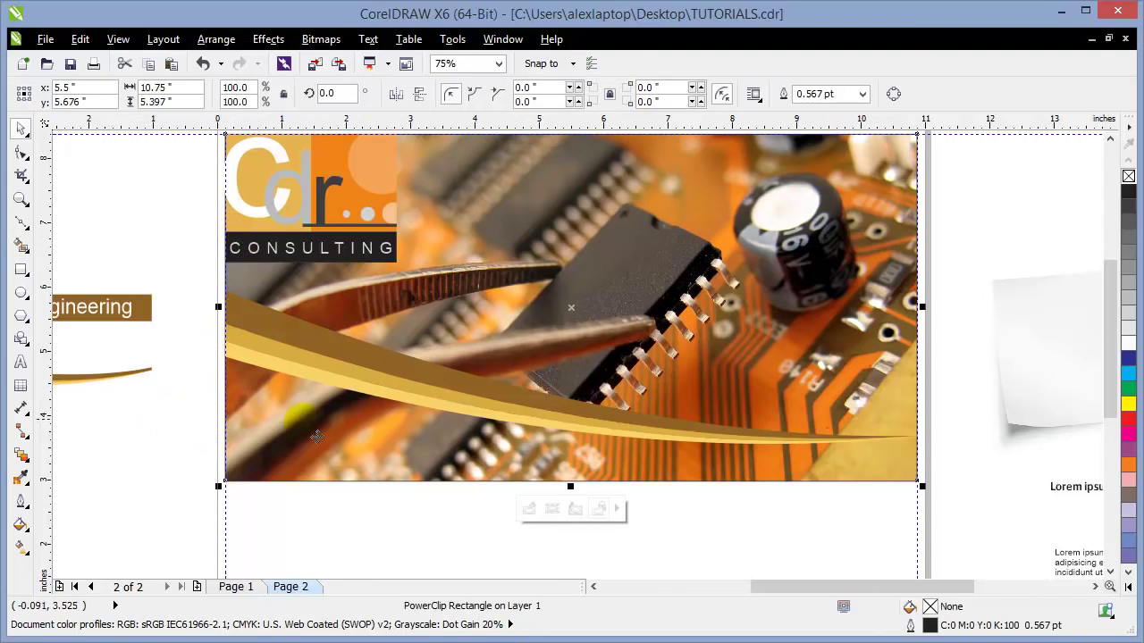
left_click(215, 40)
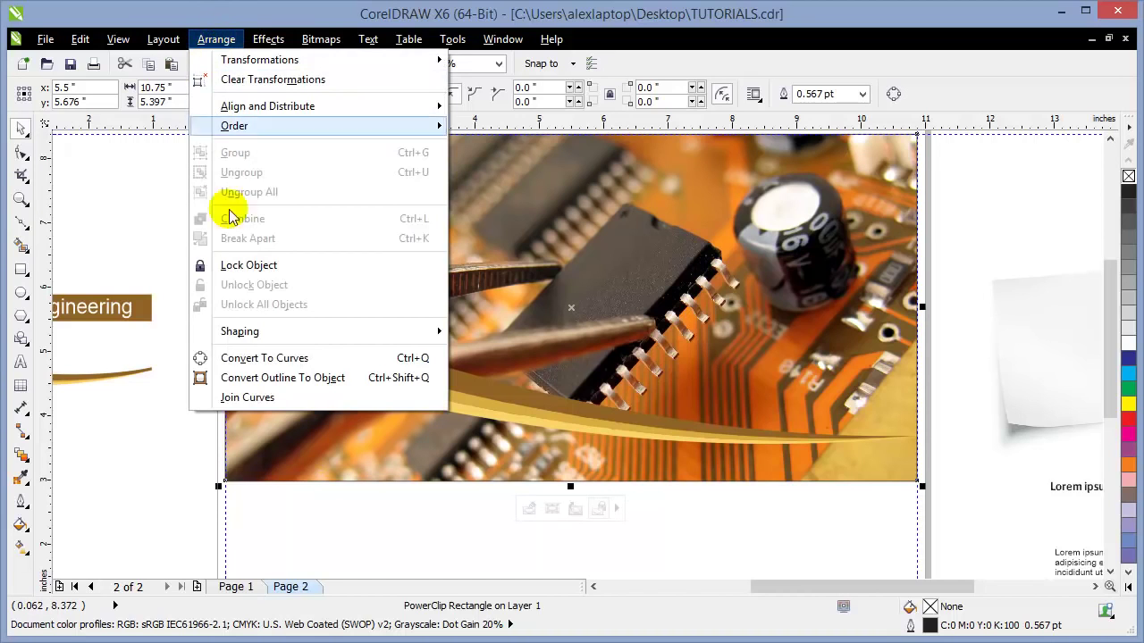
left_click(283, 359)
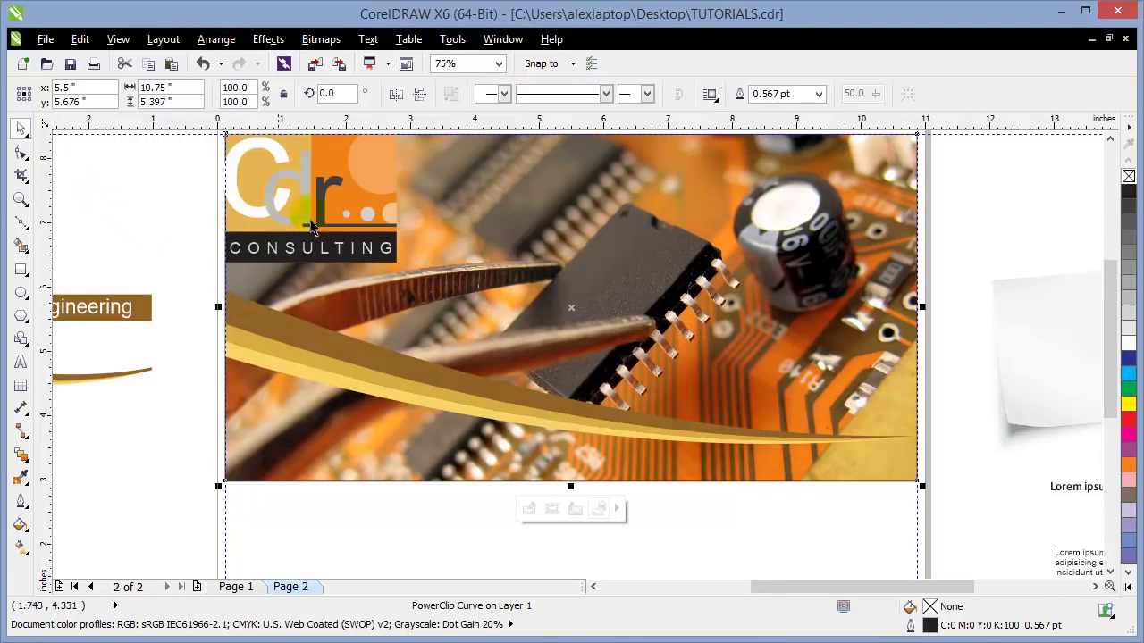
Step: Raise the photo frame's two lower corner nodes to the brown strip's left end and the band's pointed tip at the right guideline
left_click(22, 154)
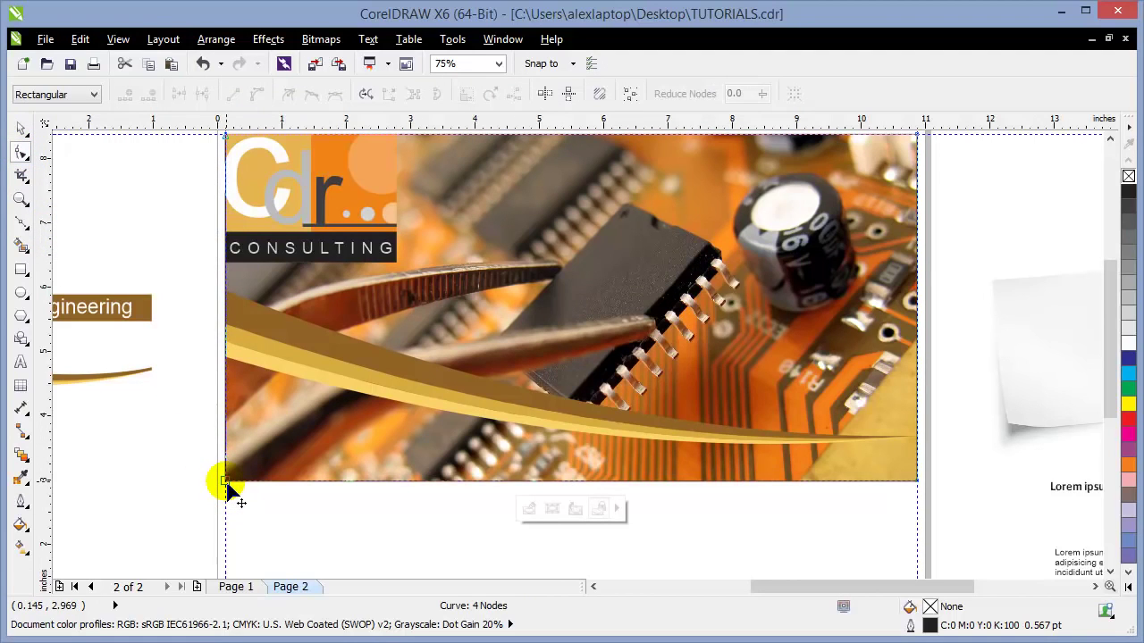
left_click_drag(225, 483, 224, 308)
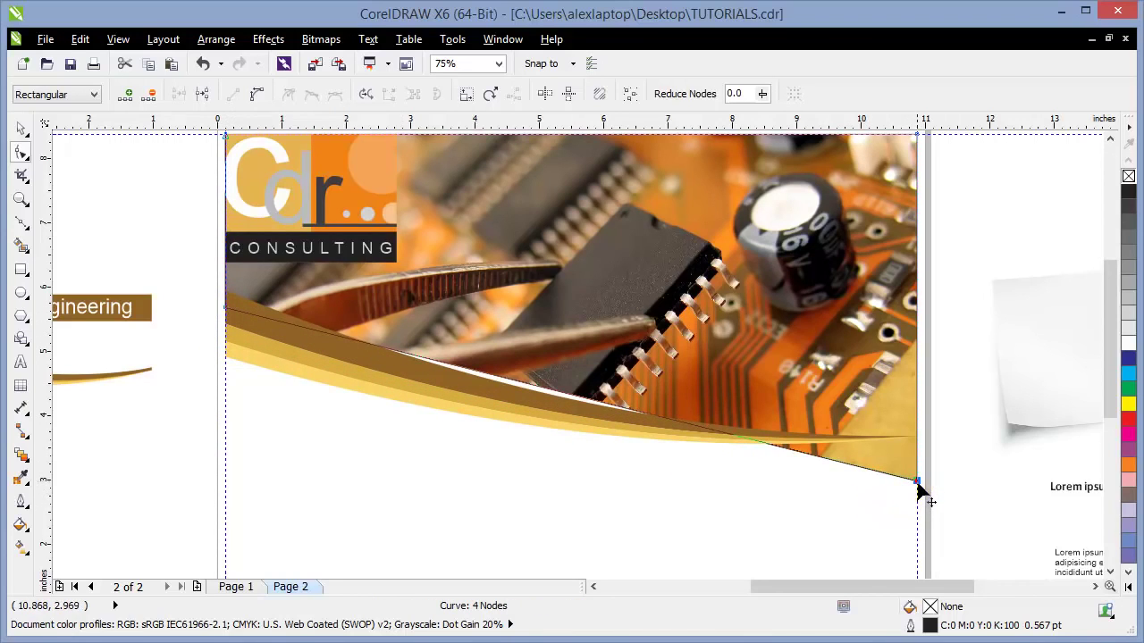
left_click_drag(916, 483, 918, 436)
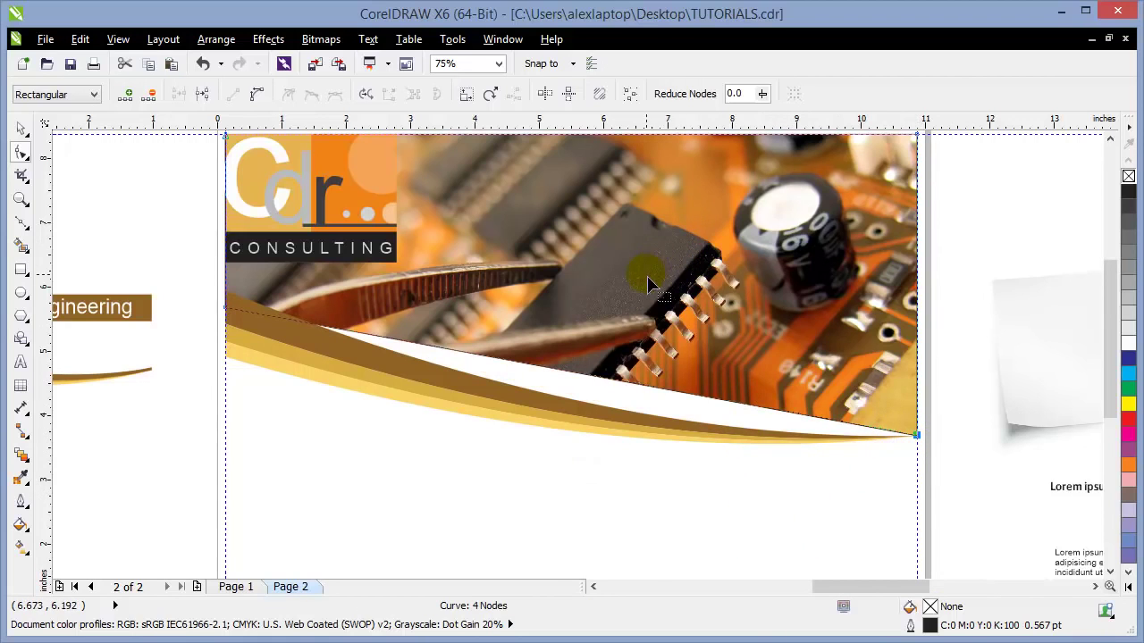
scroll(644, 285, "up", 2)
scroll(639, 309, "down", 2)
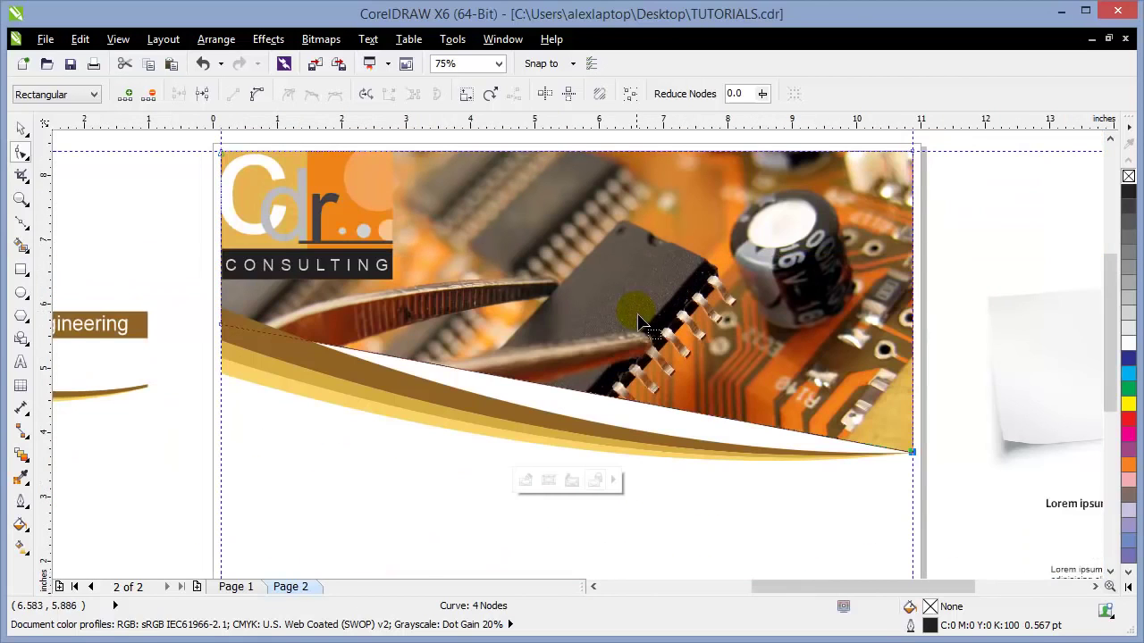
Step: Convert the photo frame's lower edge to a curve and bend it down behind the brown strip of the band
left_click(485, 382)
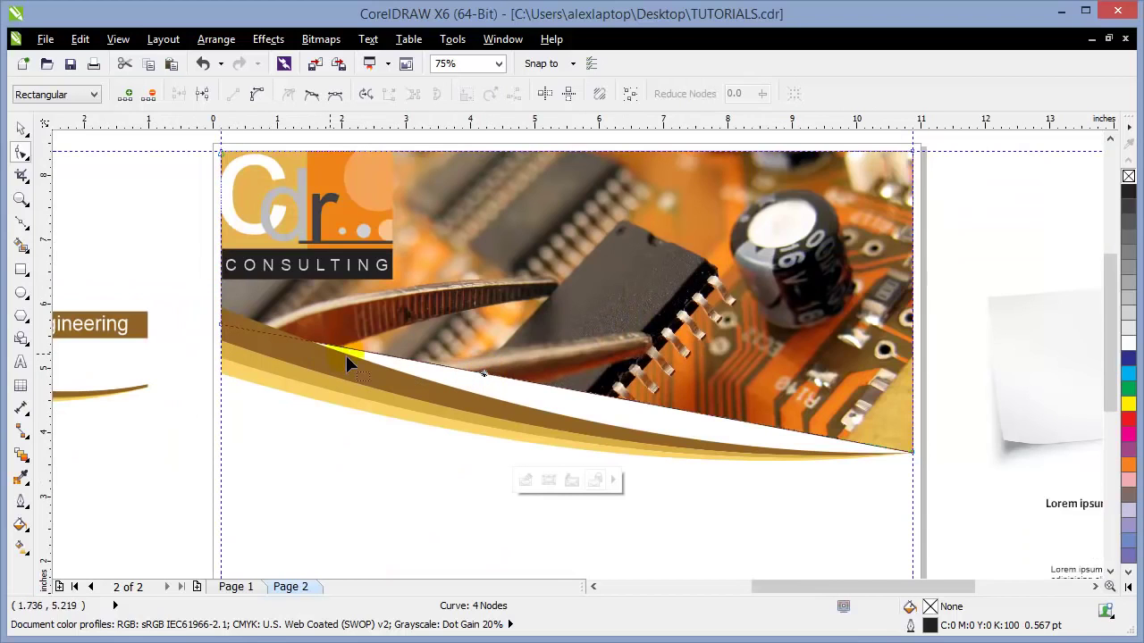
left_click(259, 98)
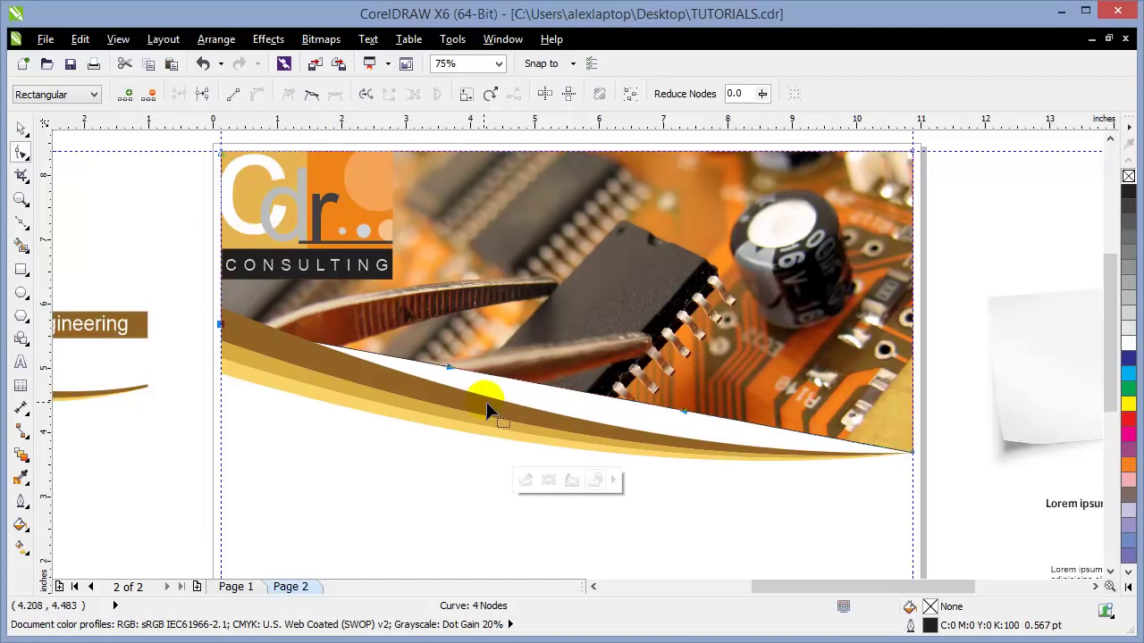
left_click_drag(499, 380, 520, 426)
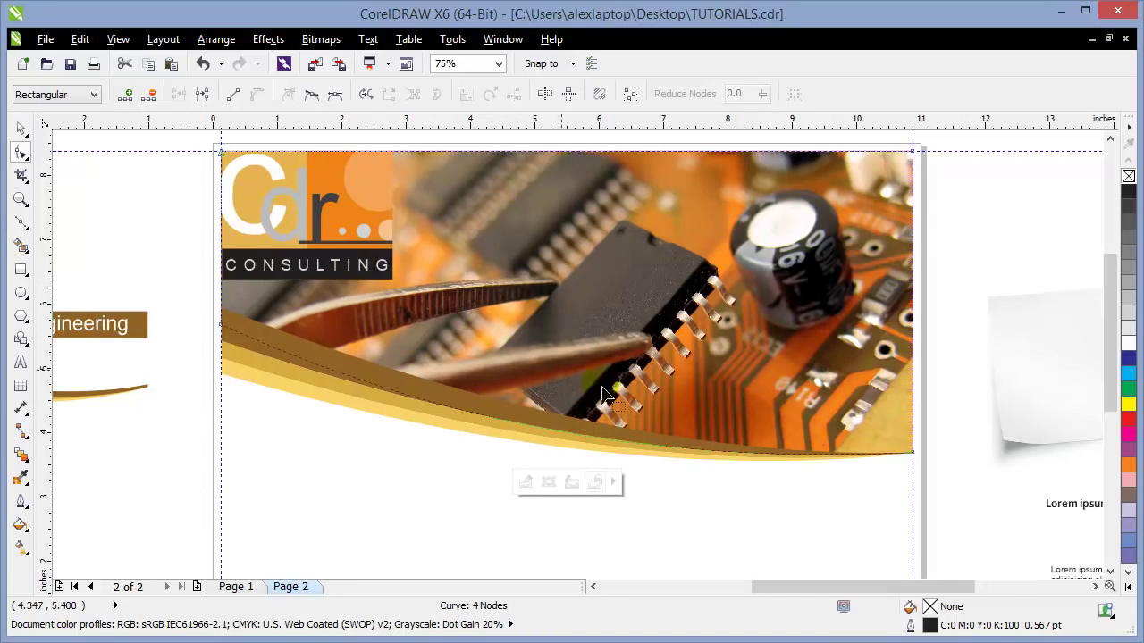
left_click(22, 127)
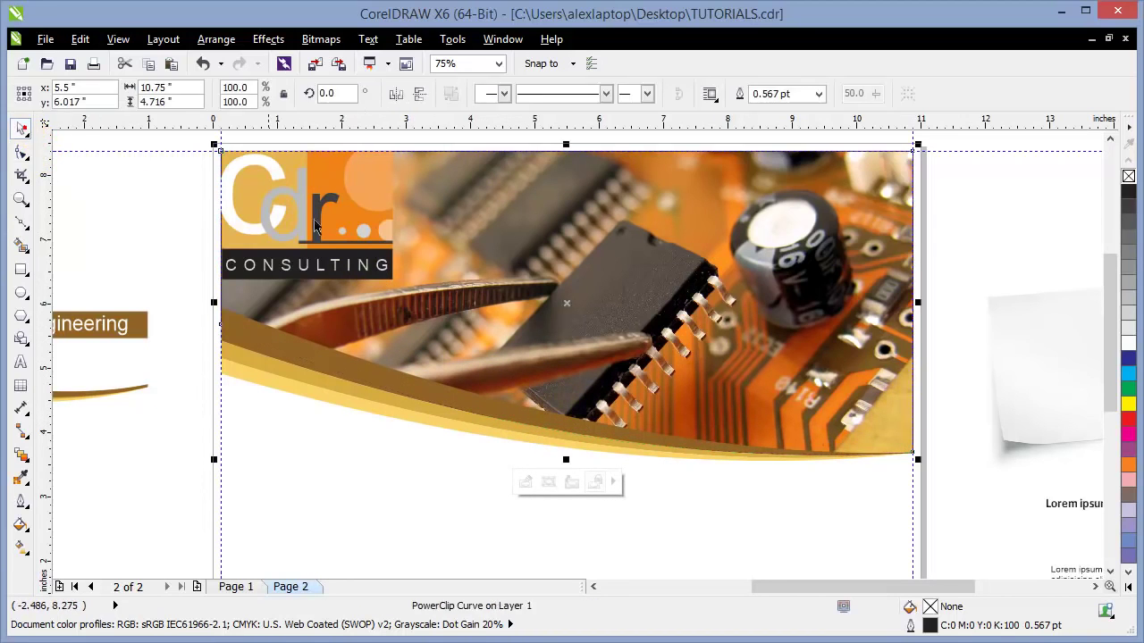
left_click(156, 233)
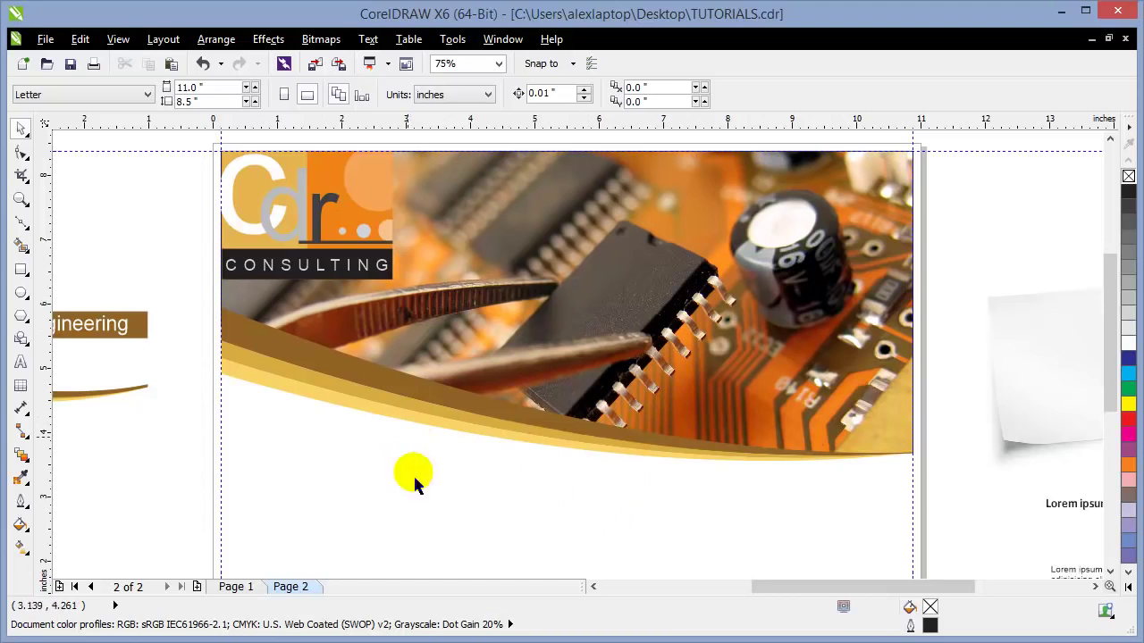
Step: Check page 1's header, then draw a rectangle about 2.65 x 1.47 in directly below the page 2 logo, matching the logo's width
left_click(235, 588)
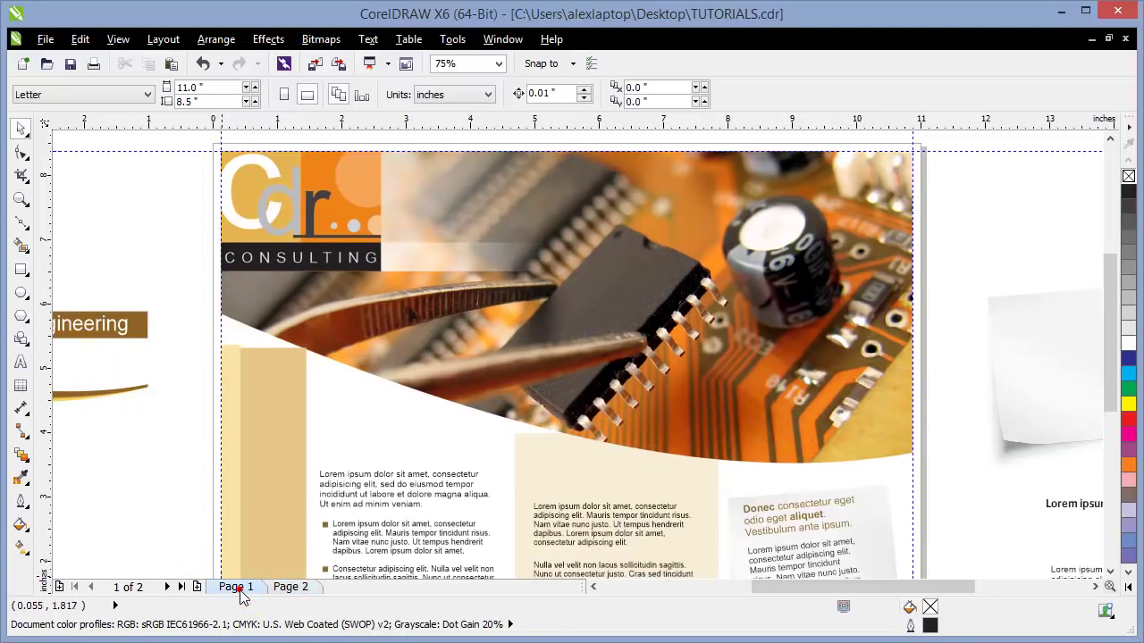
left_click(286, 589)
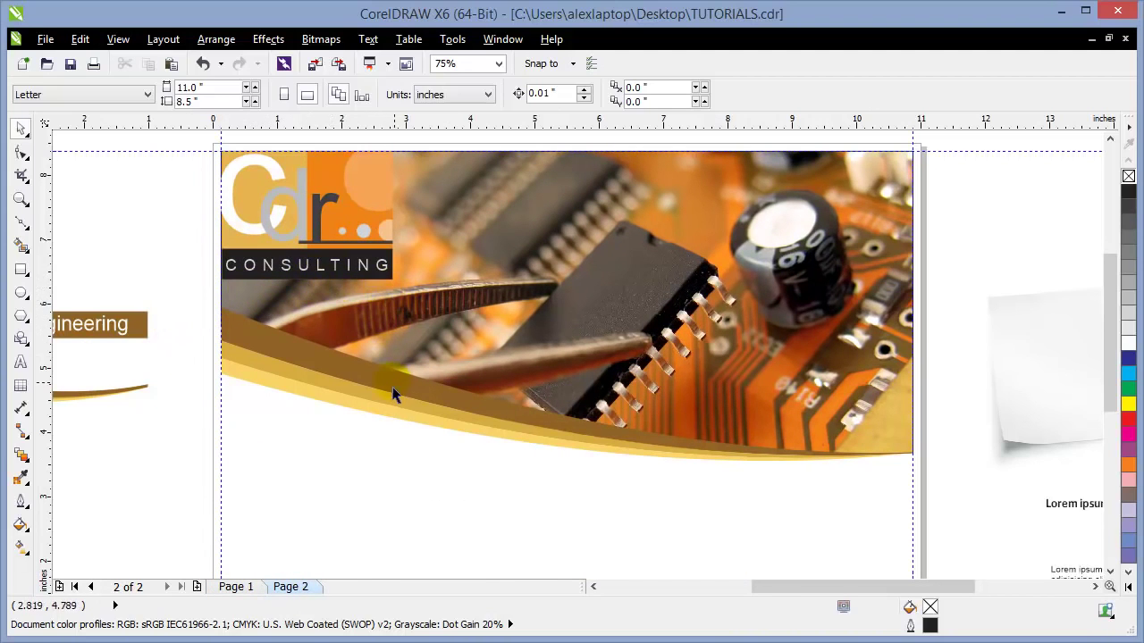
left_click(23, 269)
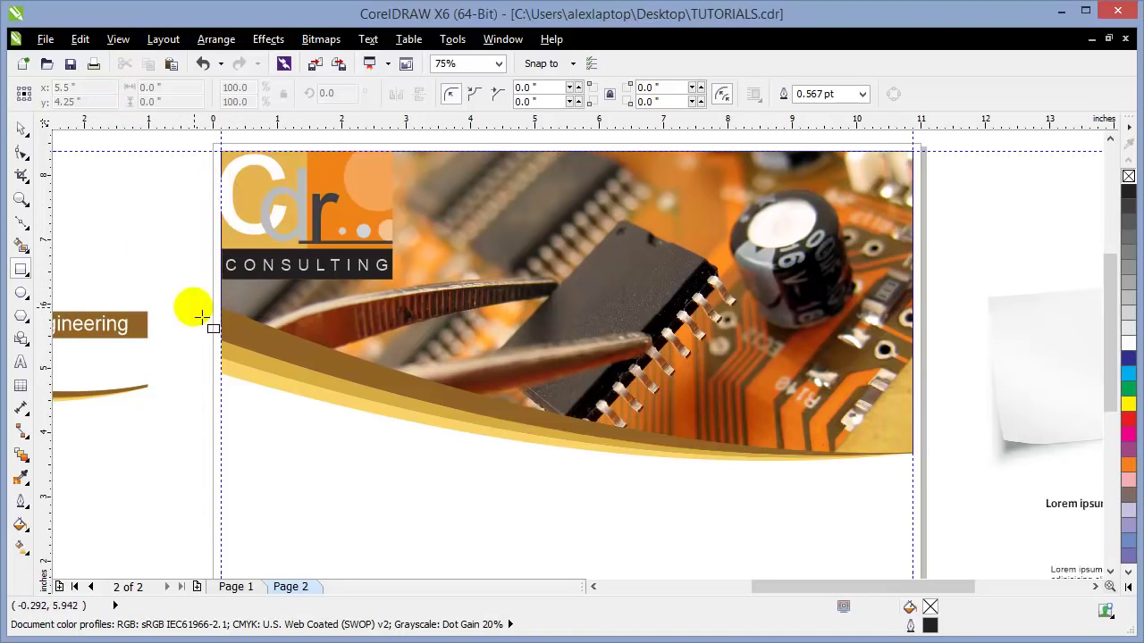
left_click(221, 277)
mouse_move(222, 278)
left_mouse_down()
mouse_move(356, 357)
mouse_move(391, 406)
left_mouse_up()
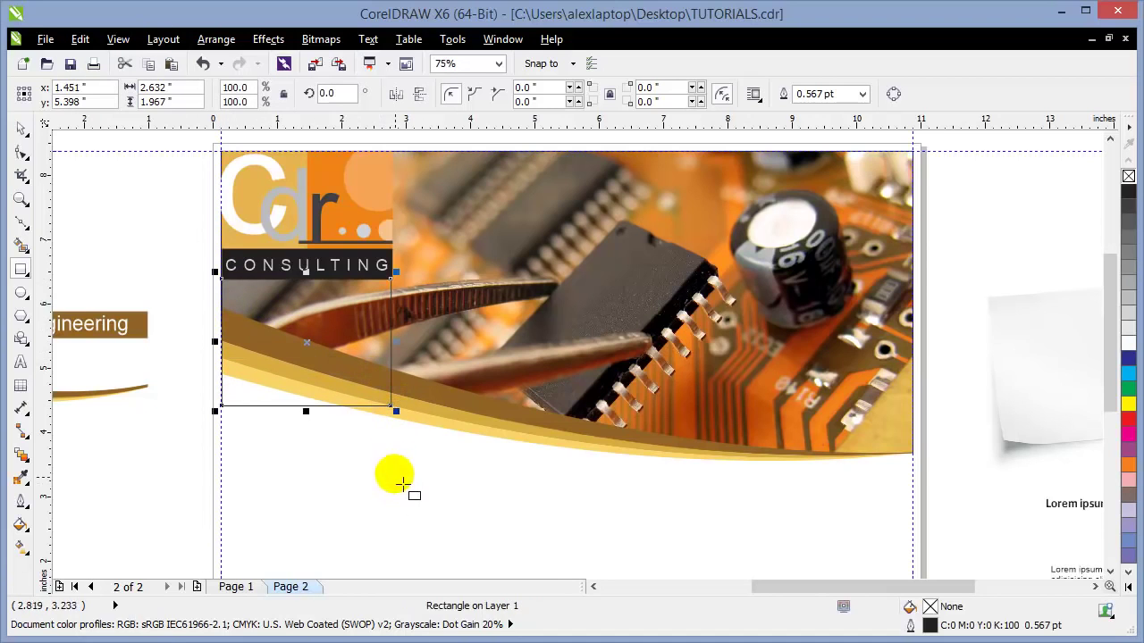
left_click_drag(393, 341, 393, 264)
left_click_drag(364, 412, 363, 412)
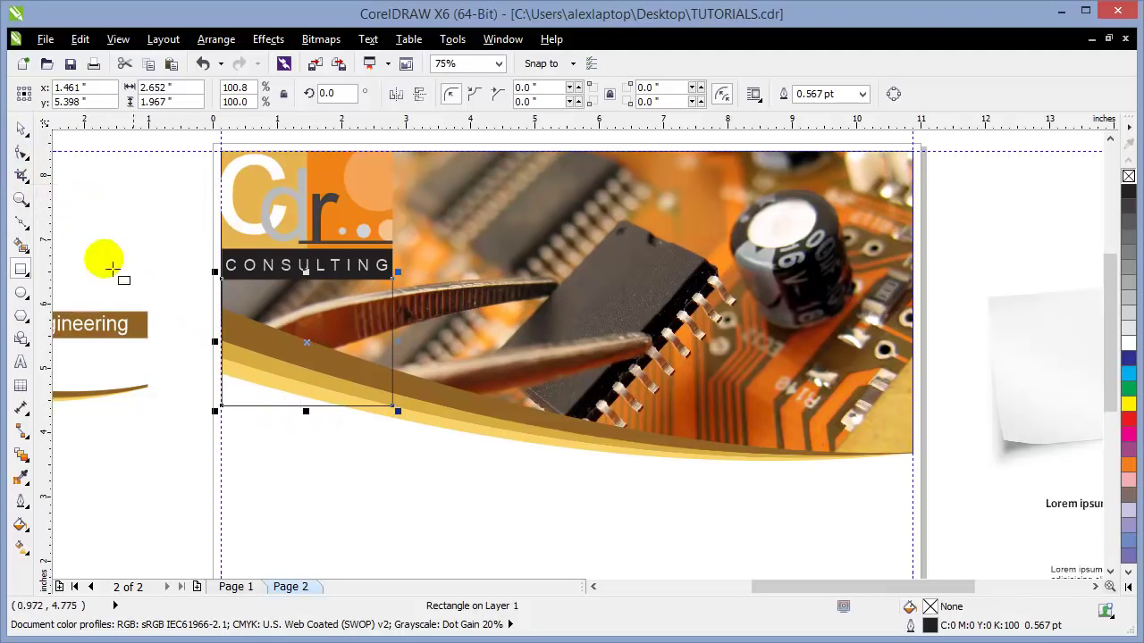
left_click(21, 127)
mouse_move(306, 410)
left_mouse_down()
mouse_move(306, 377)
mouse_move(307, 393)
left_mouse_up()
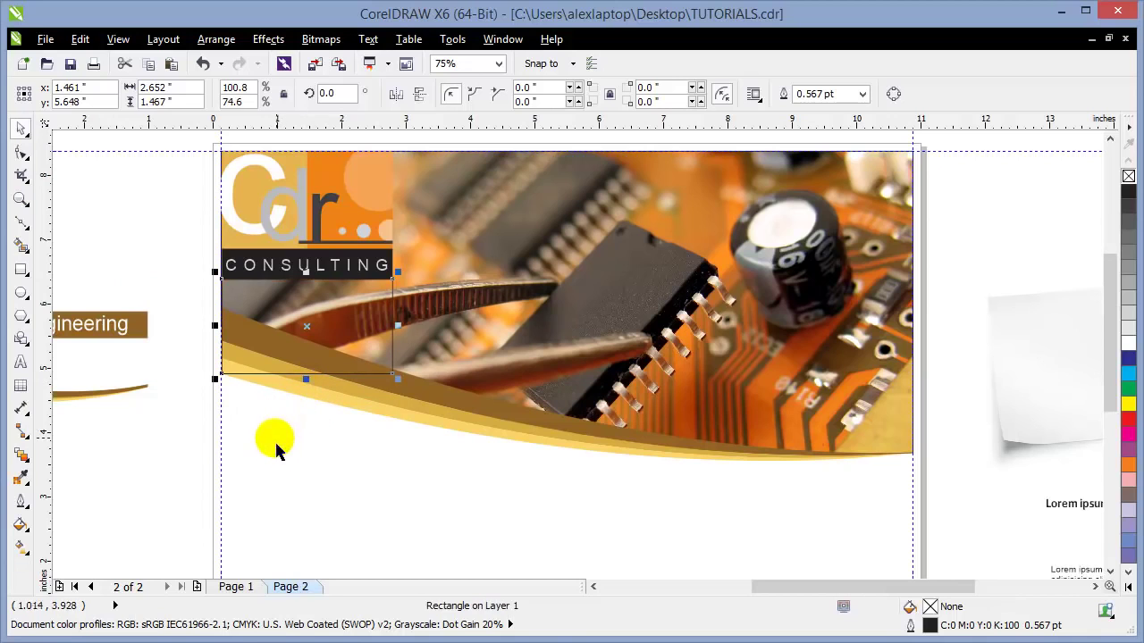
Step: Fill the rectangle below the logo with white and remove its outline
left_click(169, 447)
left_click(253, 380)
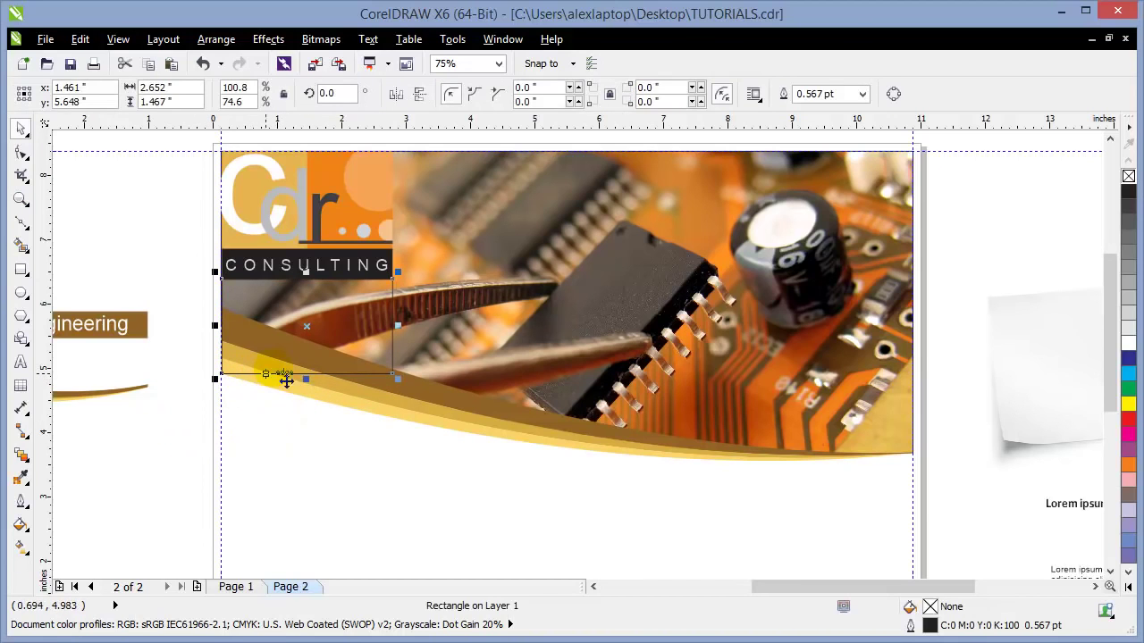
left_click(1127, 343)
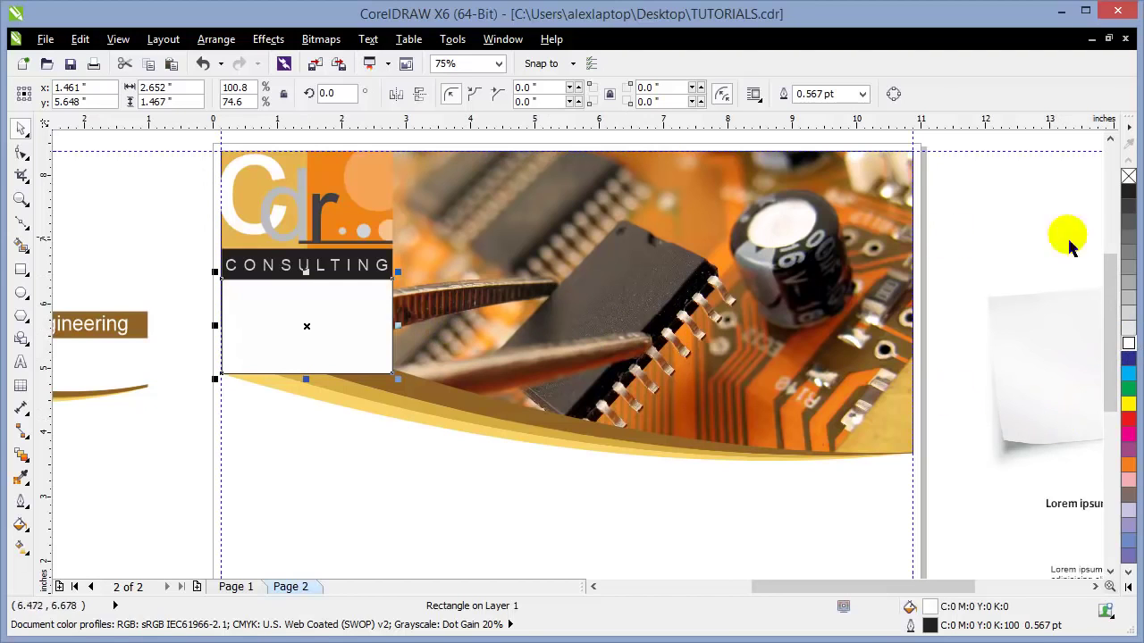
right_click(1124, 177)
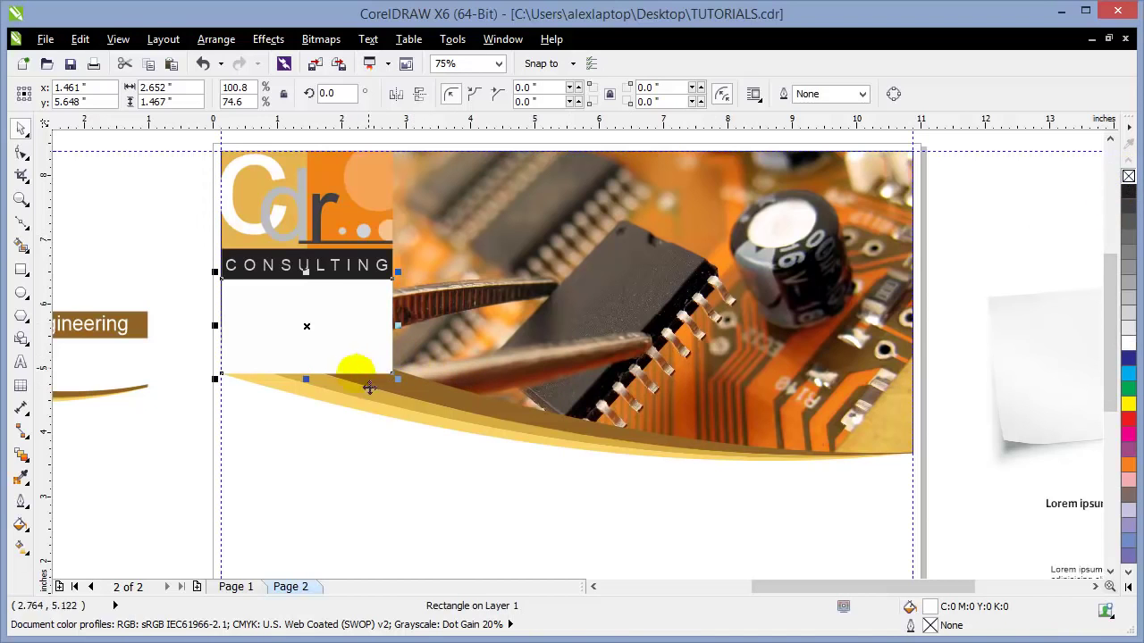
Step: Apply a Uniform transparency of 53 to the white rectangle below the logo
left_click(19, 453)
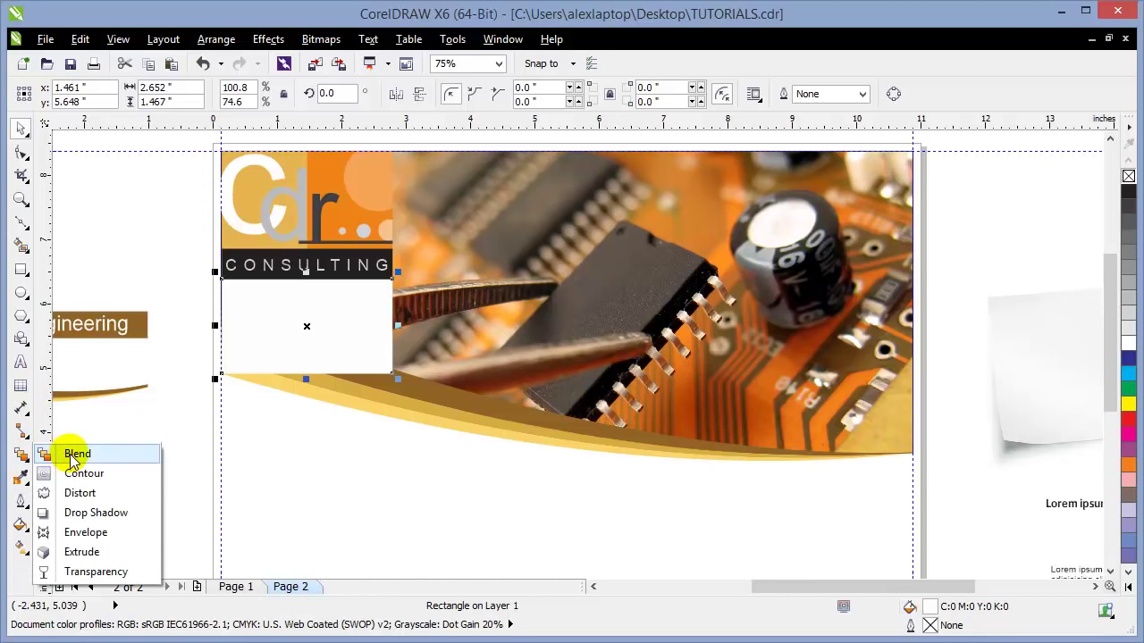
left_click(96, 571)
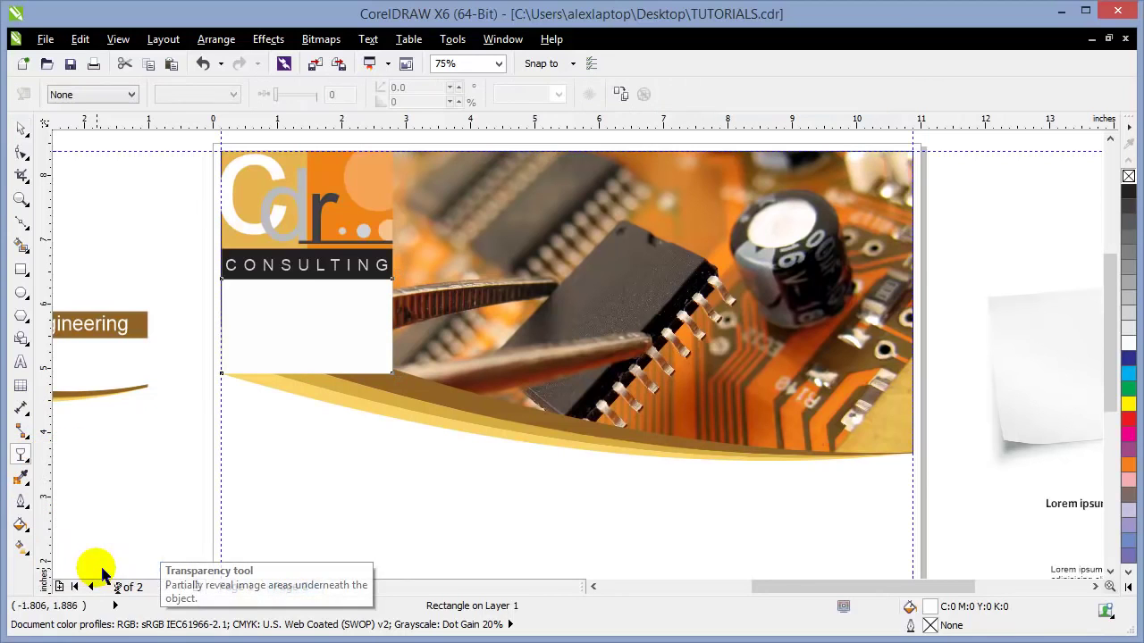
left_click(98, 94)
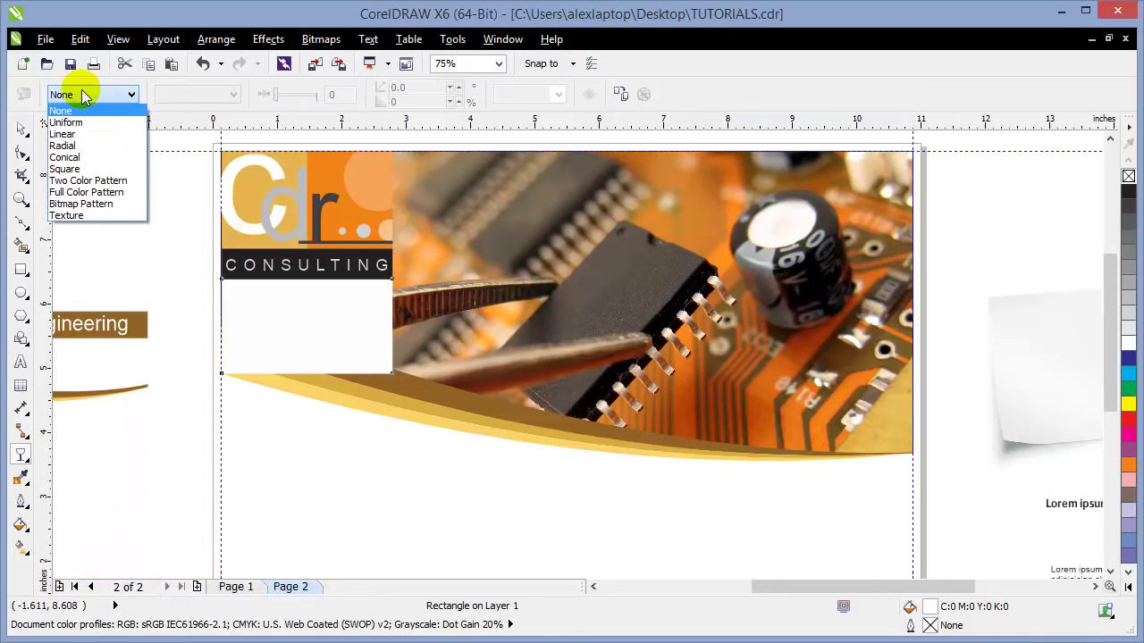
left_click(89, 132)
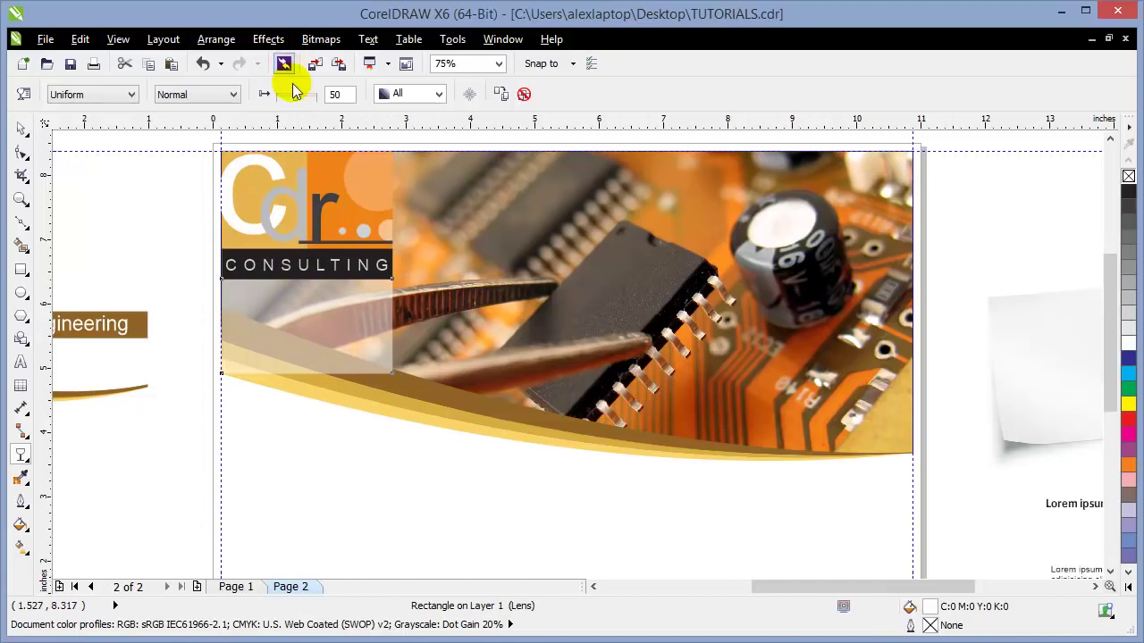
mouse_move(295, 95)
left_mouse_down()
mouse_move(304, 108)
mouse_move(298, 95)
left_mouse_up()
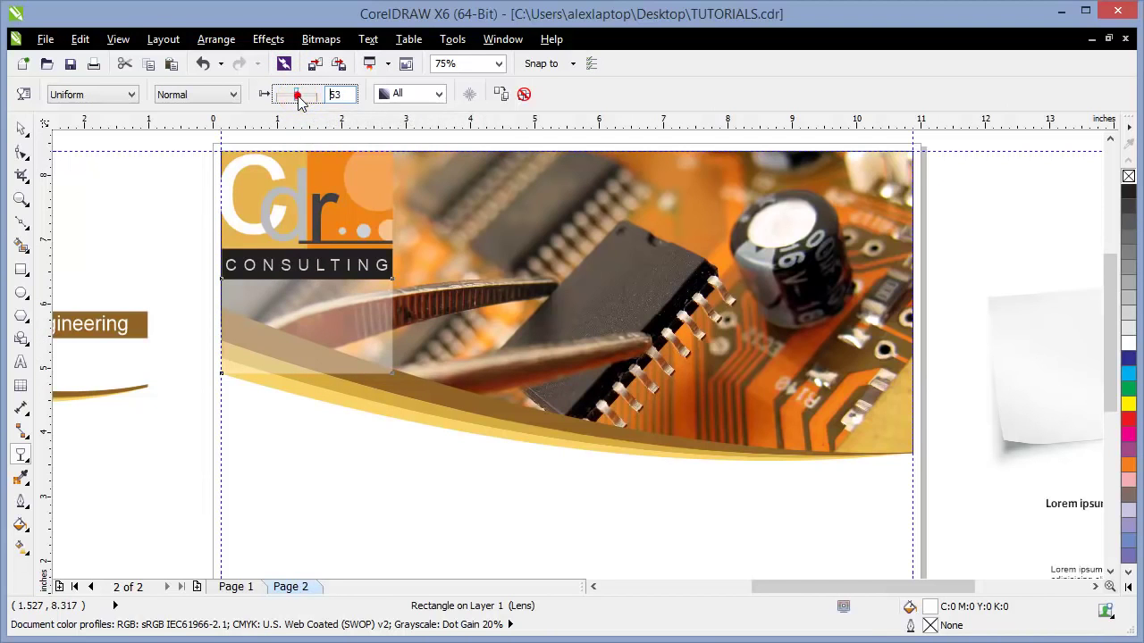
left_click(18, 134)
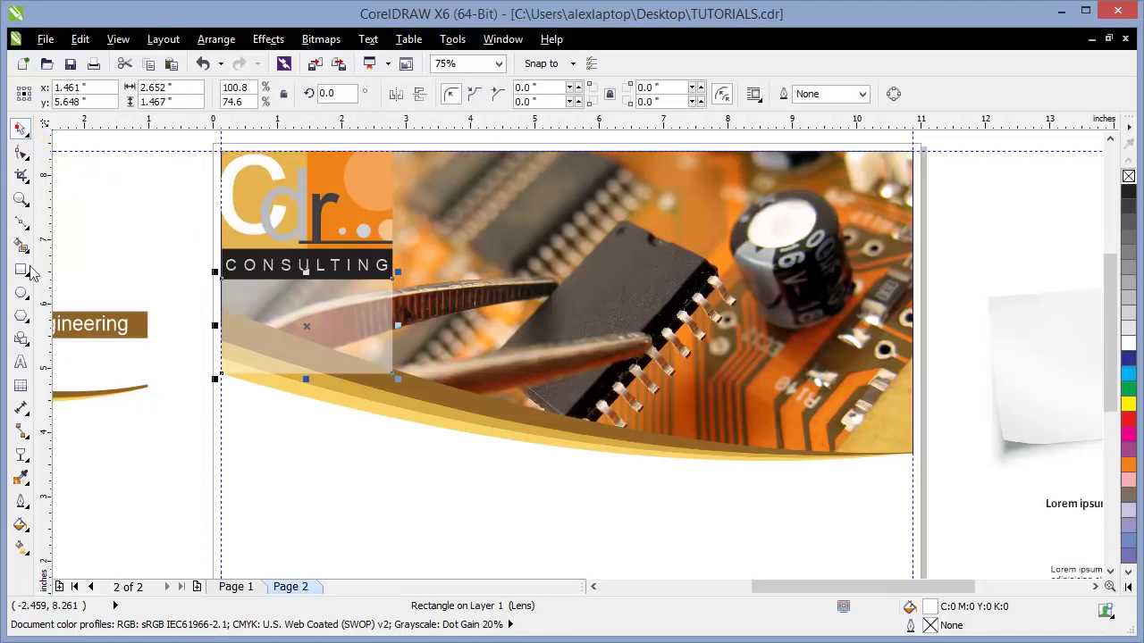
left_click(150, 489)
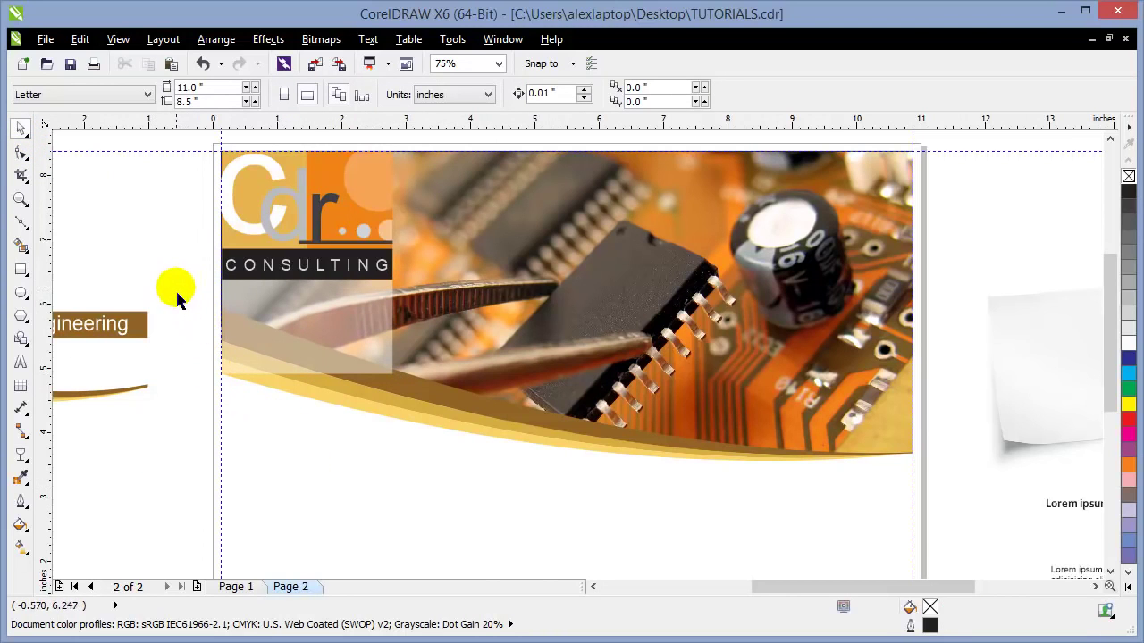
Step: Bring the three coloured strips of the curved band to the front of the page, above the translucent rectangle
left_click_drag(705, 455, 907, 533)
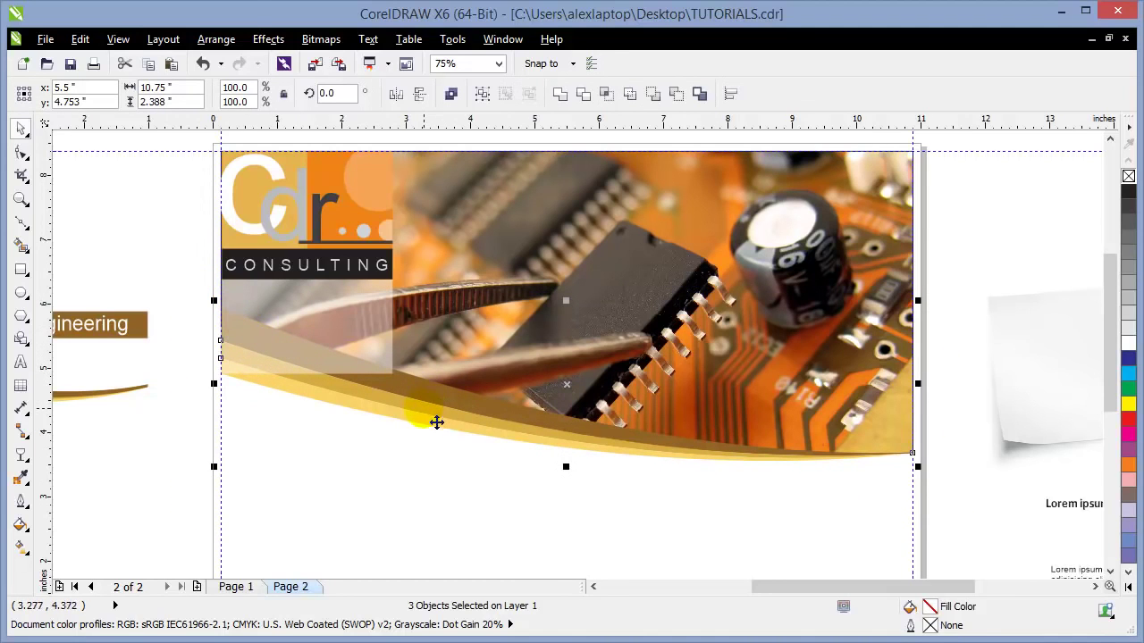
left_click(218, 38)
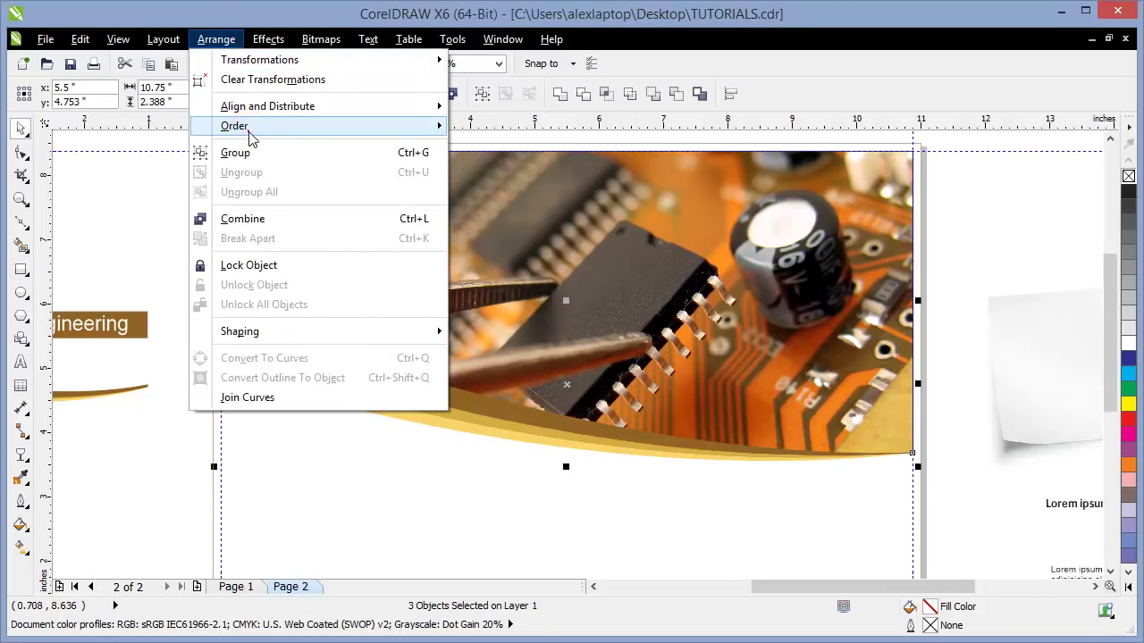
mouse_move(251, 136)
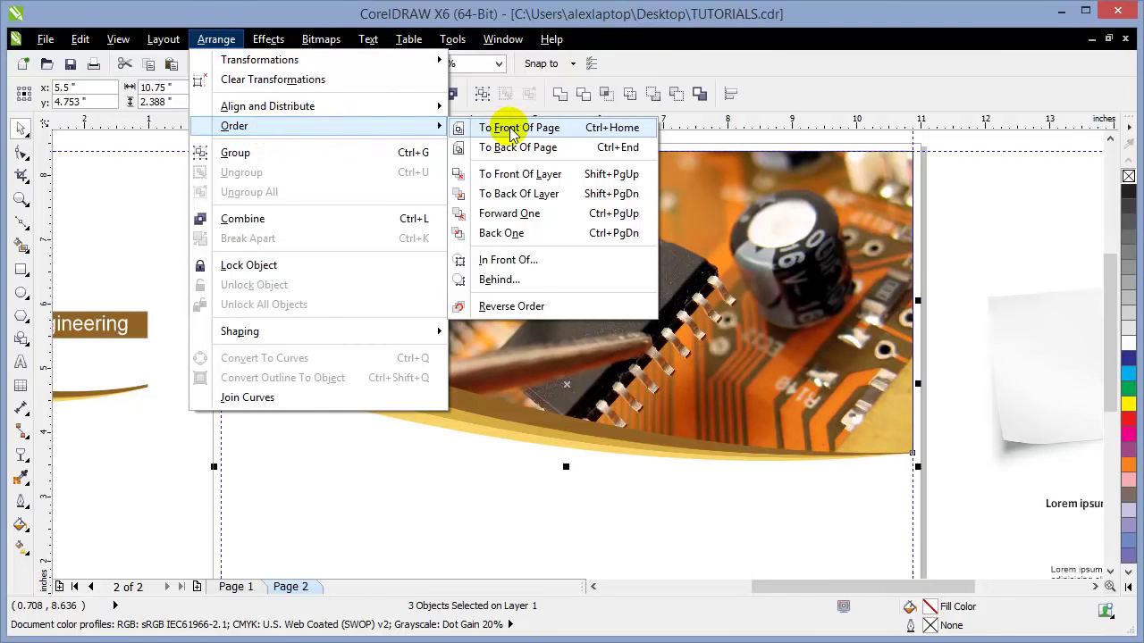
left_click(512, 127)
left_click(171, 299)
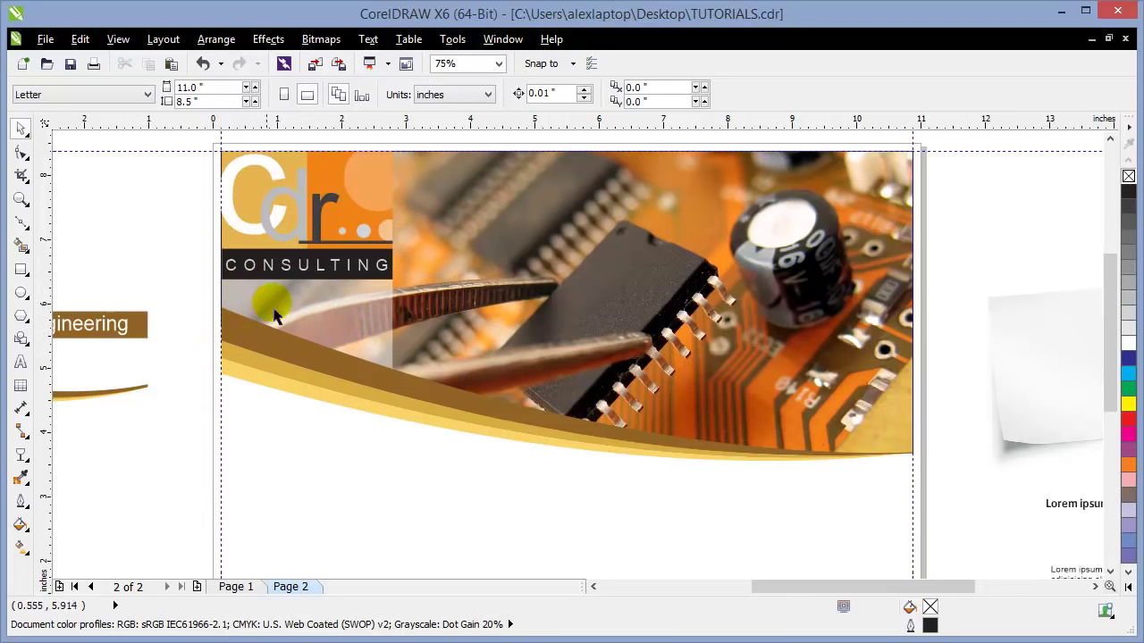
Step: Duplicate the translucent rectangle in place and narrow the copy to about 1.33 in wide, covering only the right half below the logo
left_click(349, 316)
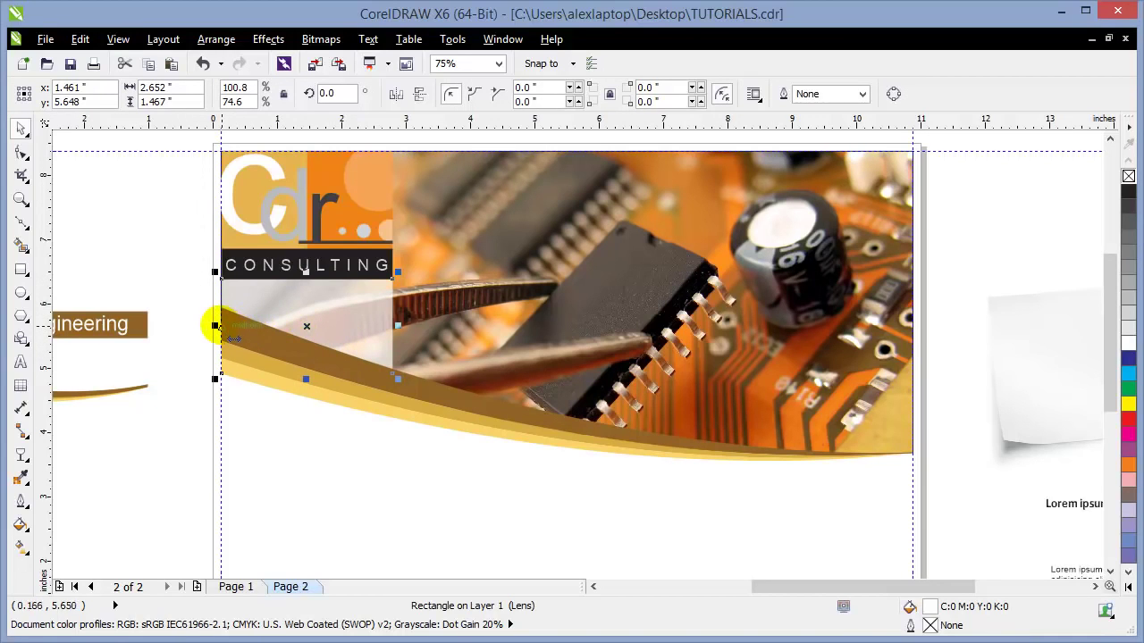
left_click_drag(214, 326, 317, 291)
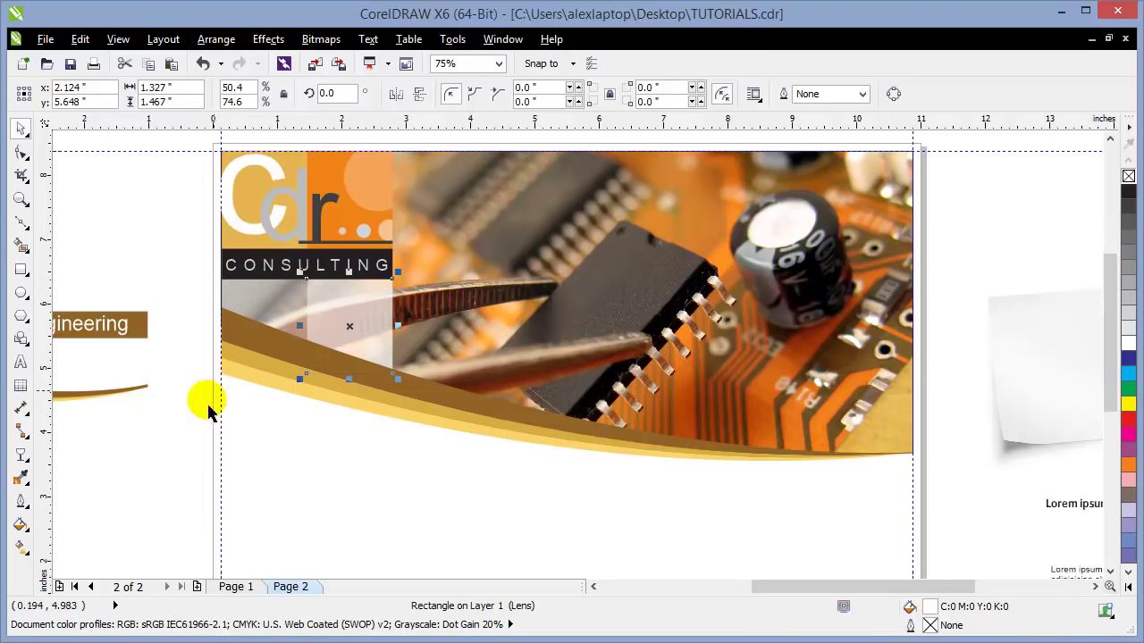
Step: Raise the Uniform transparency of the narrow panel under the right half of the logo to 57
left_click(134, 509)
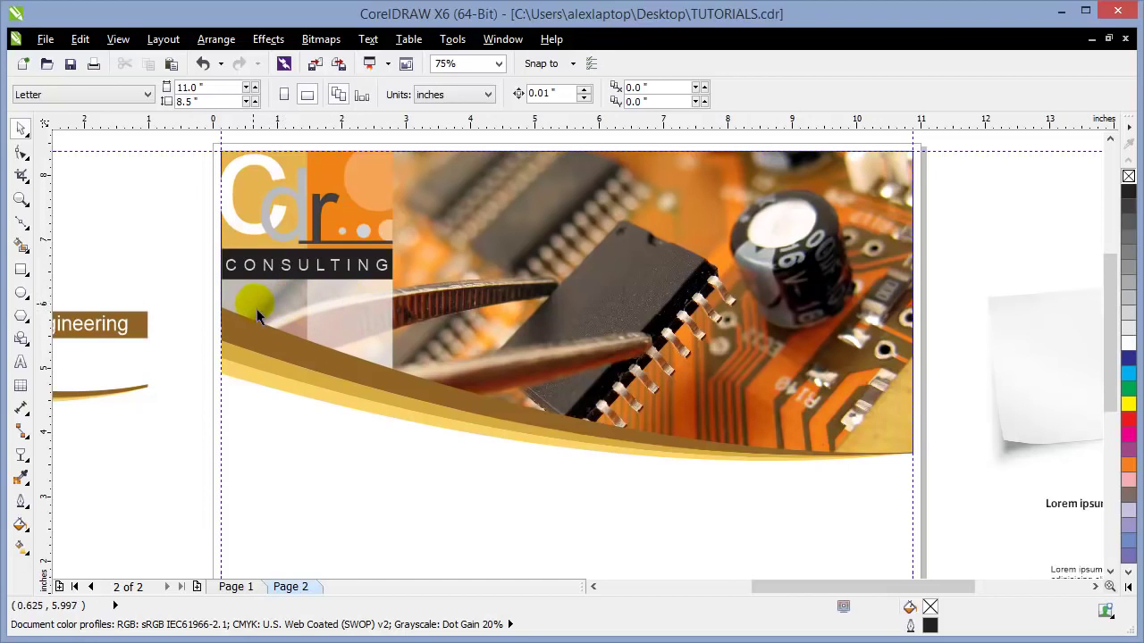
left_click(355, 336)
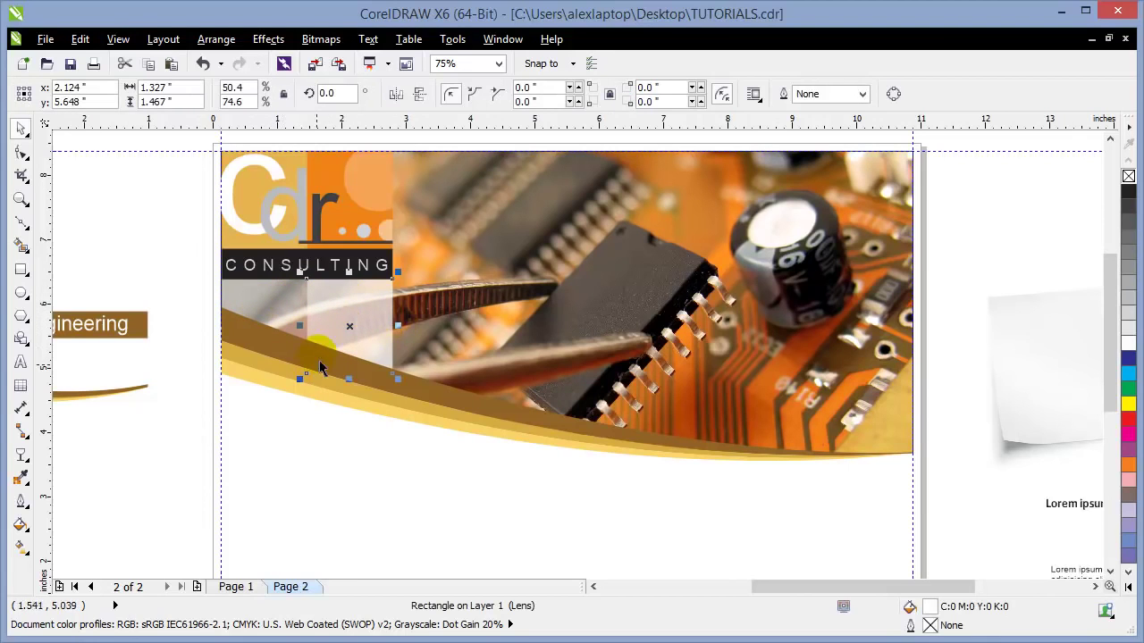
left_click(21, 456)
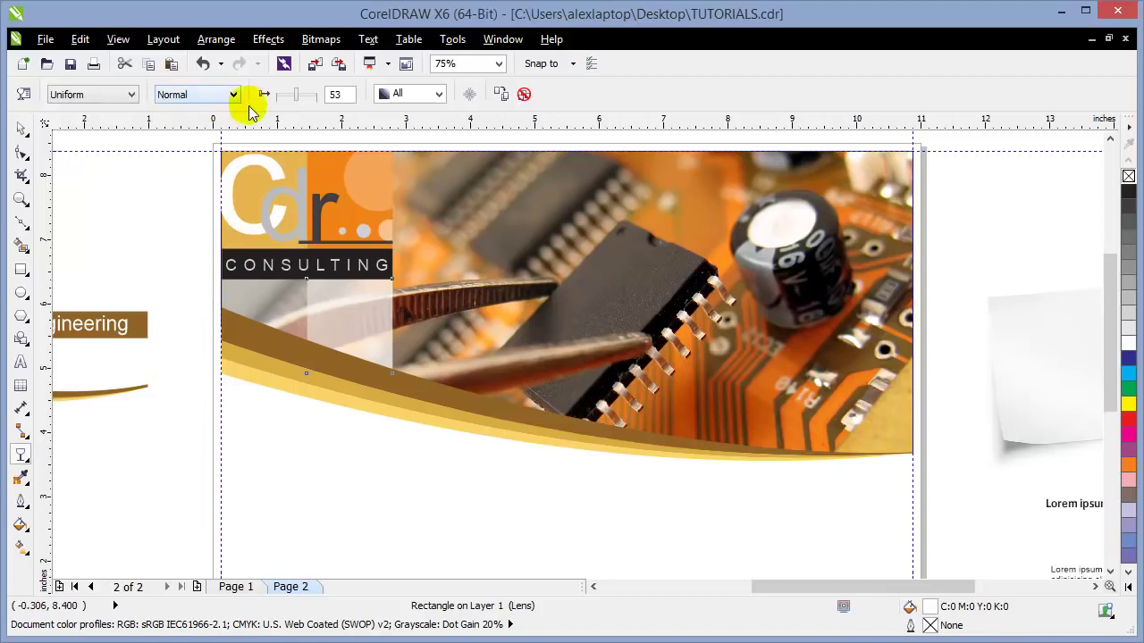
left_click(298, 96)
mouse_move(302, 102)
left_mouse_down()
mouse_move(288, 94)
mouse_move(306, 95)
left_mouse_up()
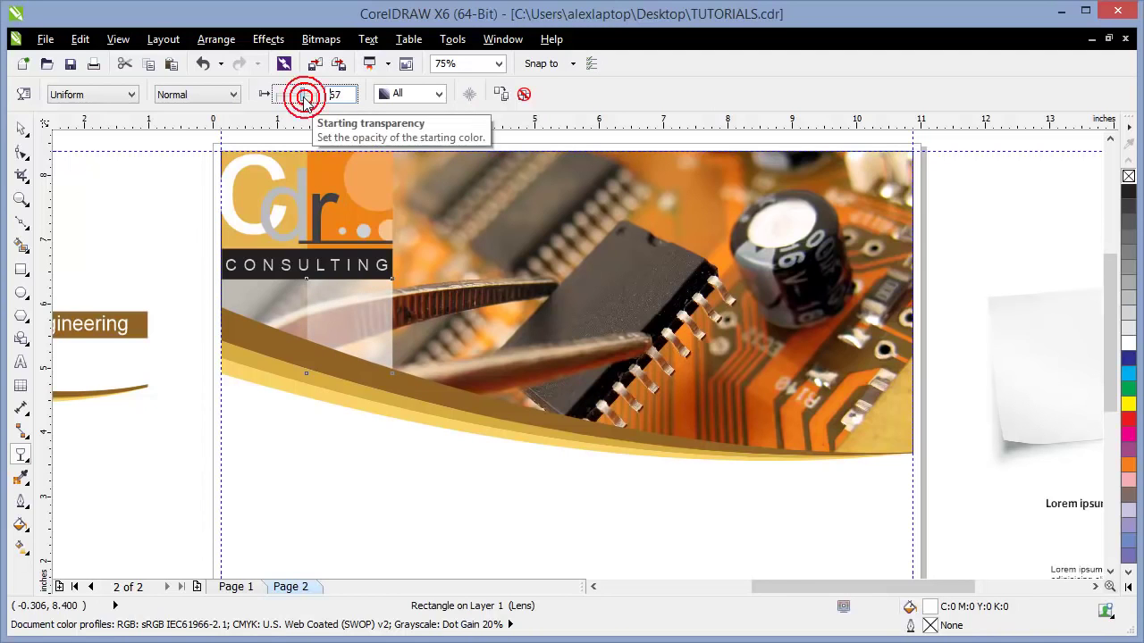
left_click(23, 131)
left_click(69, 202)
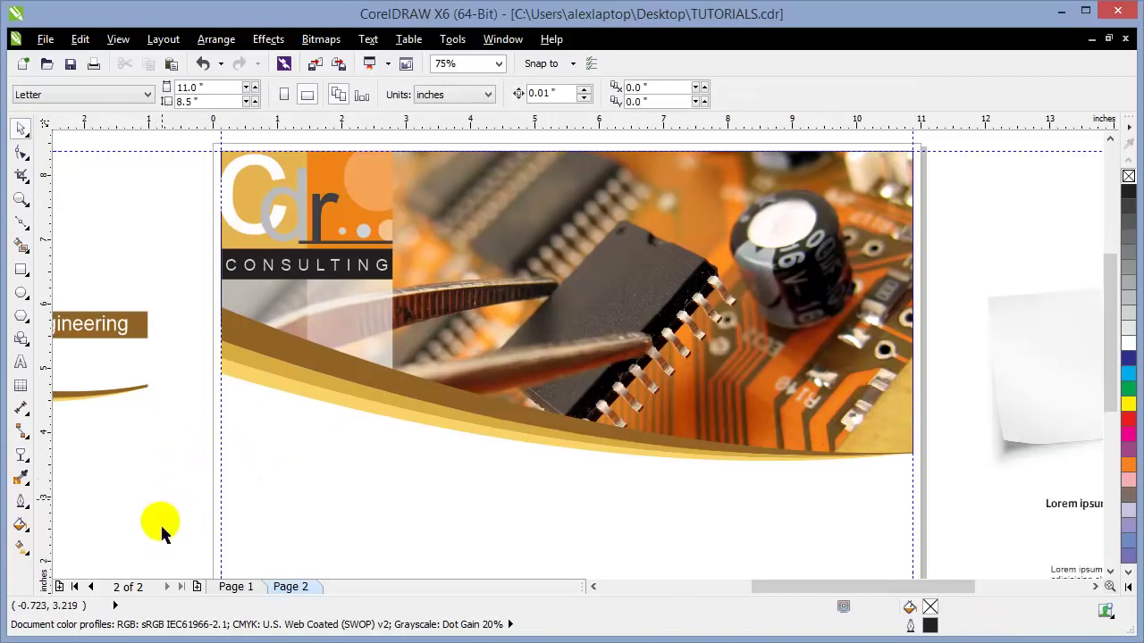
Step: Draw a rectangle about 3.68 × 0.57 in extending right from the CONSULTING bar, fill it with white and remove its outline
left_click(235, 587)
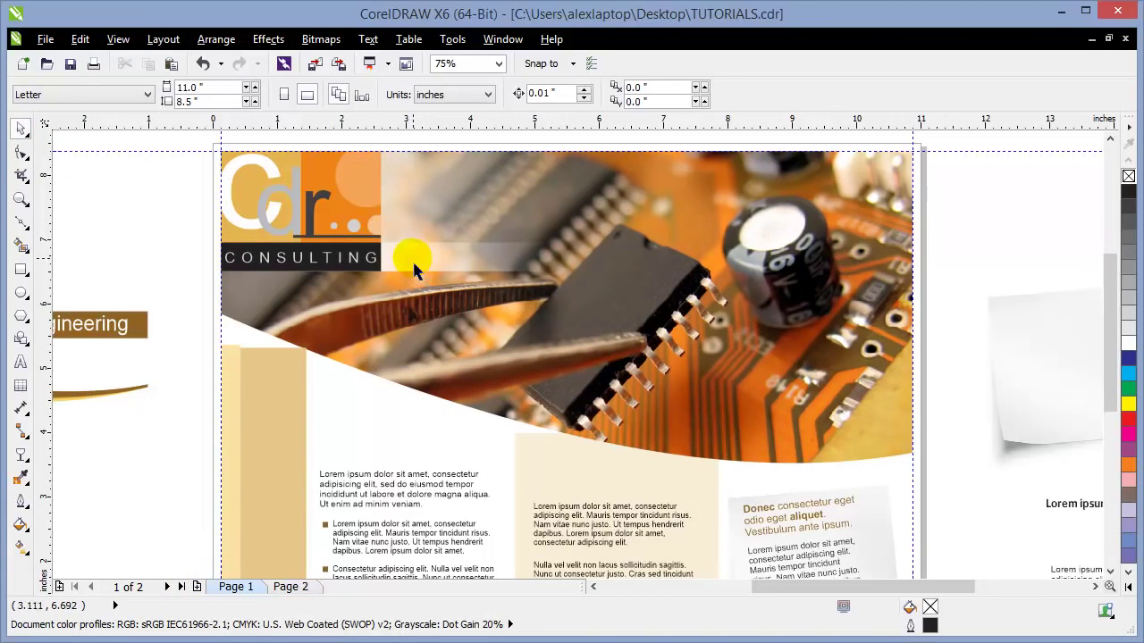
left_click(291, 587)
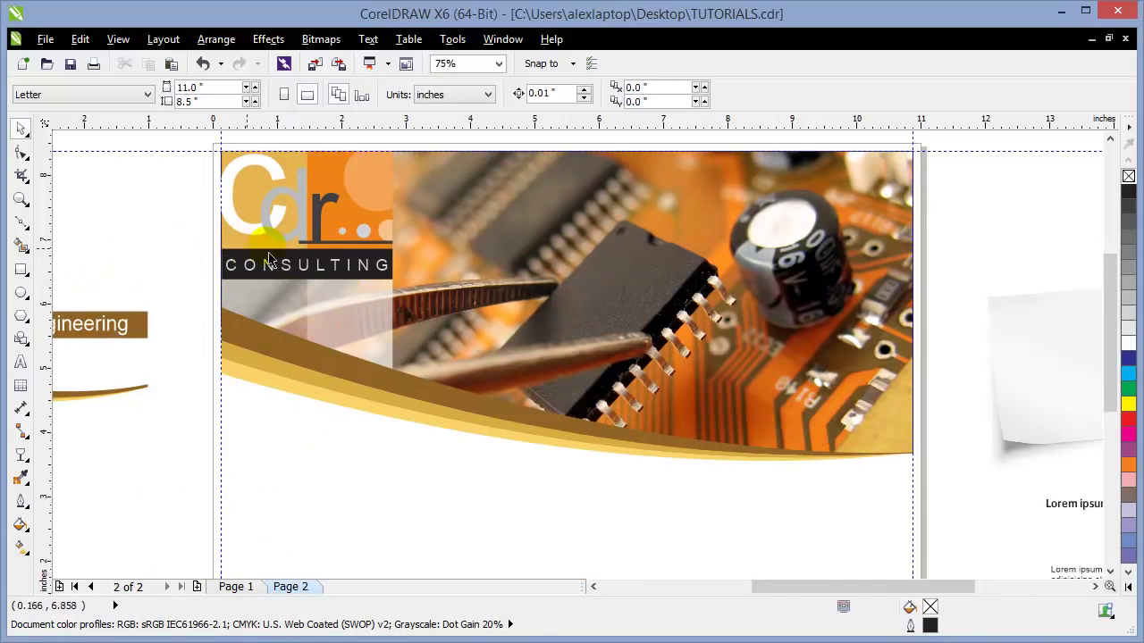
left_click(21, 273)
left_click_drag(392, 279, 647, 262)
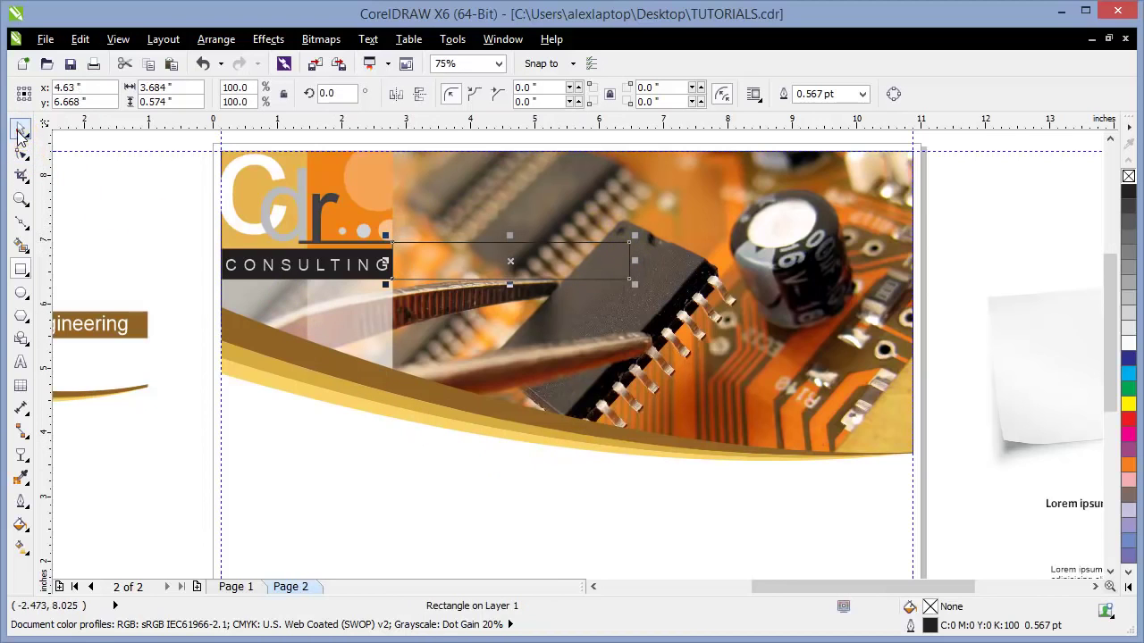
left_click(1128, 345)
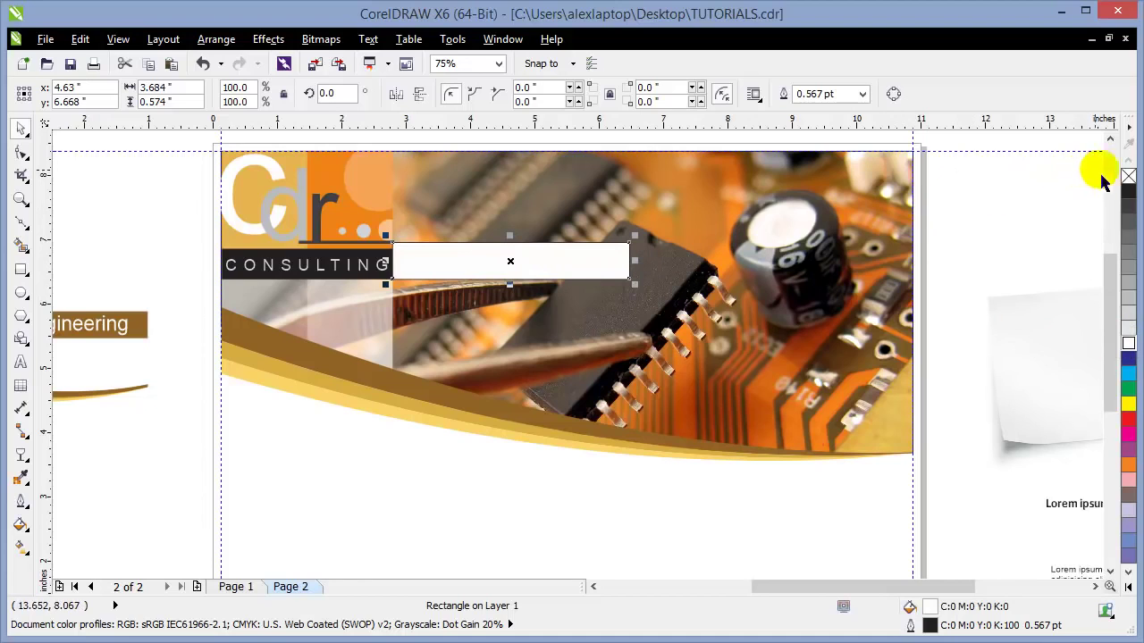
right_click(1129, 177)
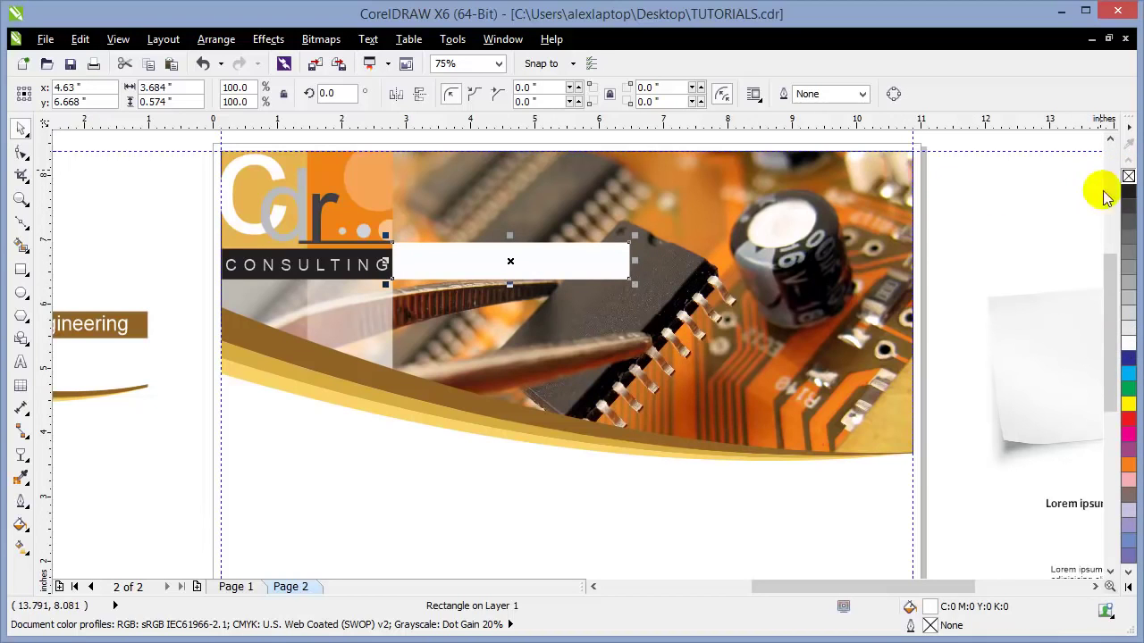
Step: Apply a Linear transparency to the white rectangle beside the CONSULTING bar, fading it out toward the right with an edge pad of 11
left_click(22, 456)
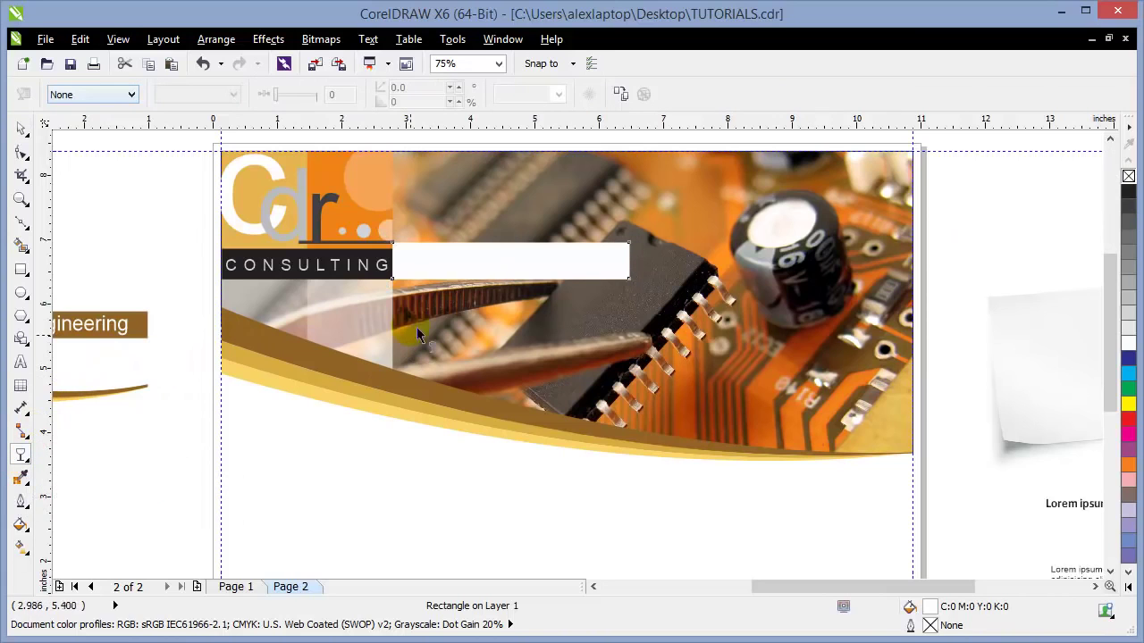
left_click_drag(306, 265, 628, 264)
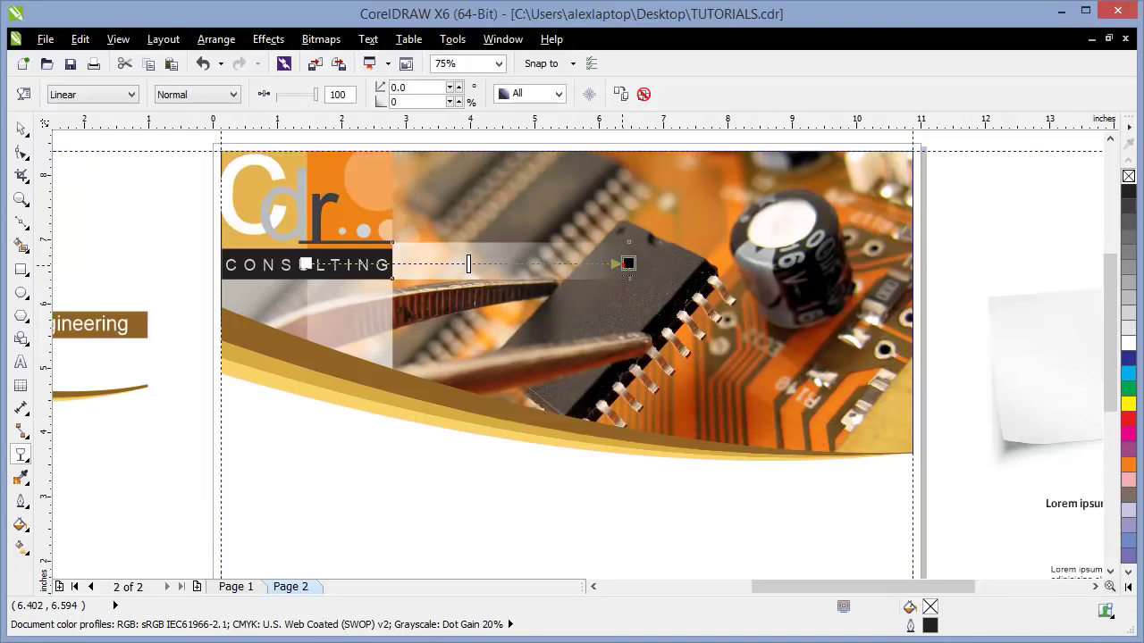
left_click_drag(566, 270, 572, 264)
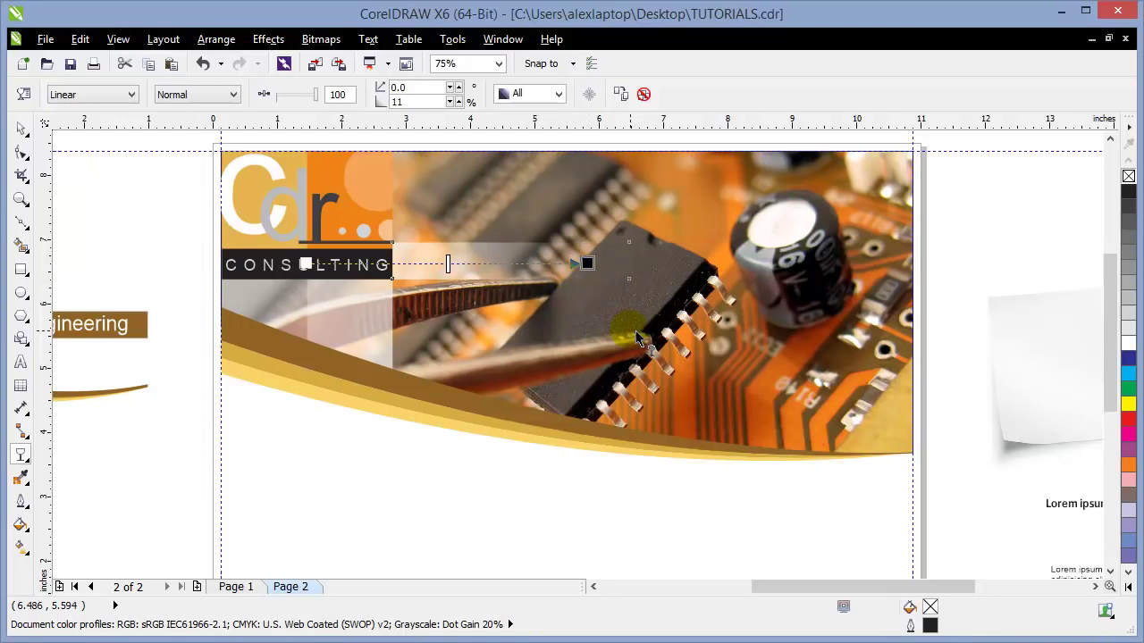
Step: Reduce the height of the faded white strip to about 0.48 in from its upper edge, aligning it with the CONSULTING bar's top
left_click(22, 131)
left_click(506, 239)
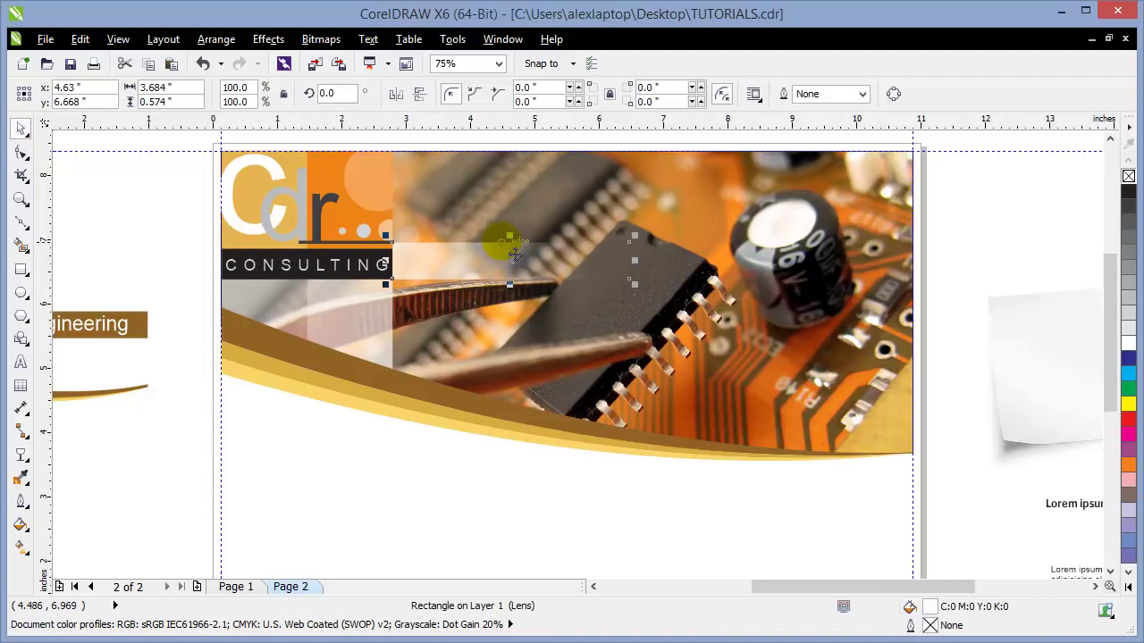
left_click_drag(509, 240, 393, 252)
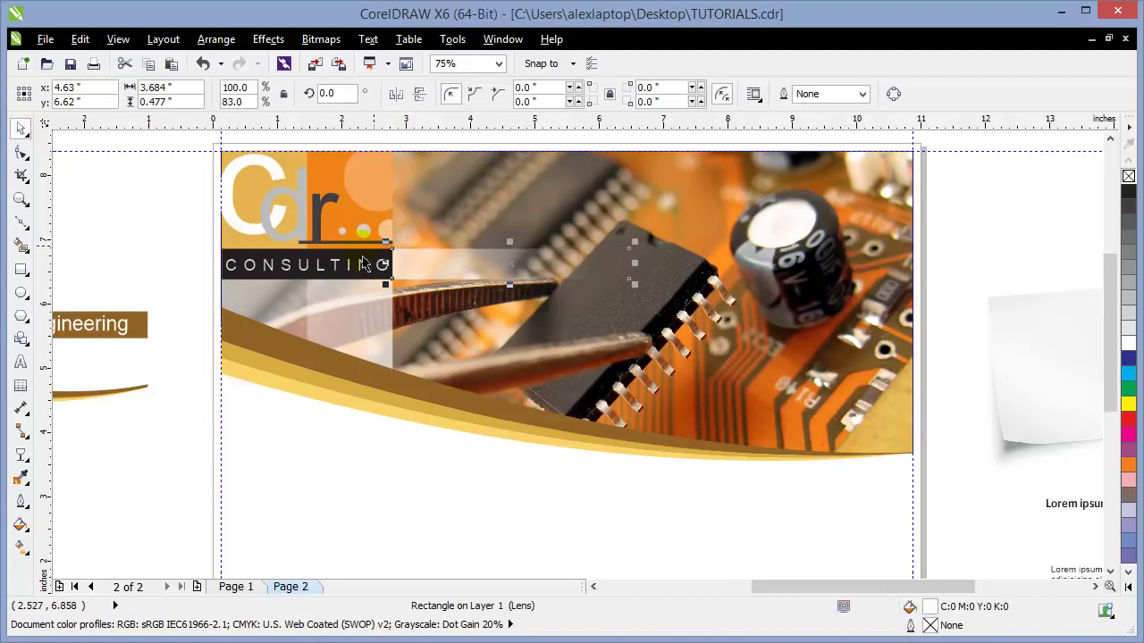
left_click(123, 245)
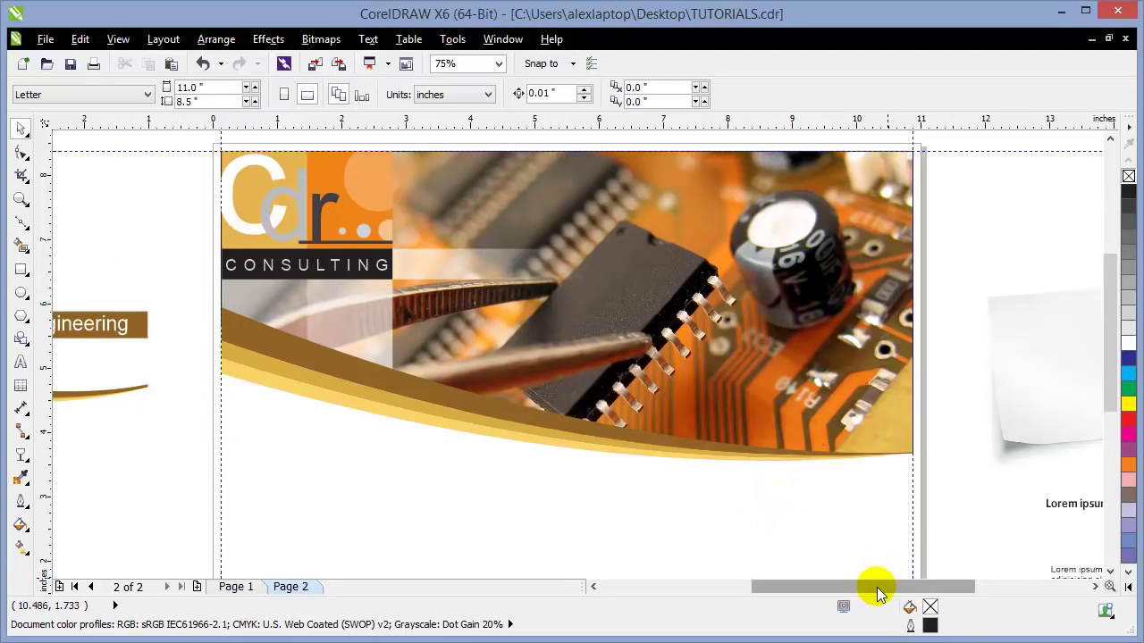
Step: Move the Software Engineering text off the brown bar to the right of the page, above the paper note, and fill it black
left_click_drag(872, 594, 826, 604)
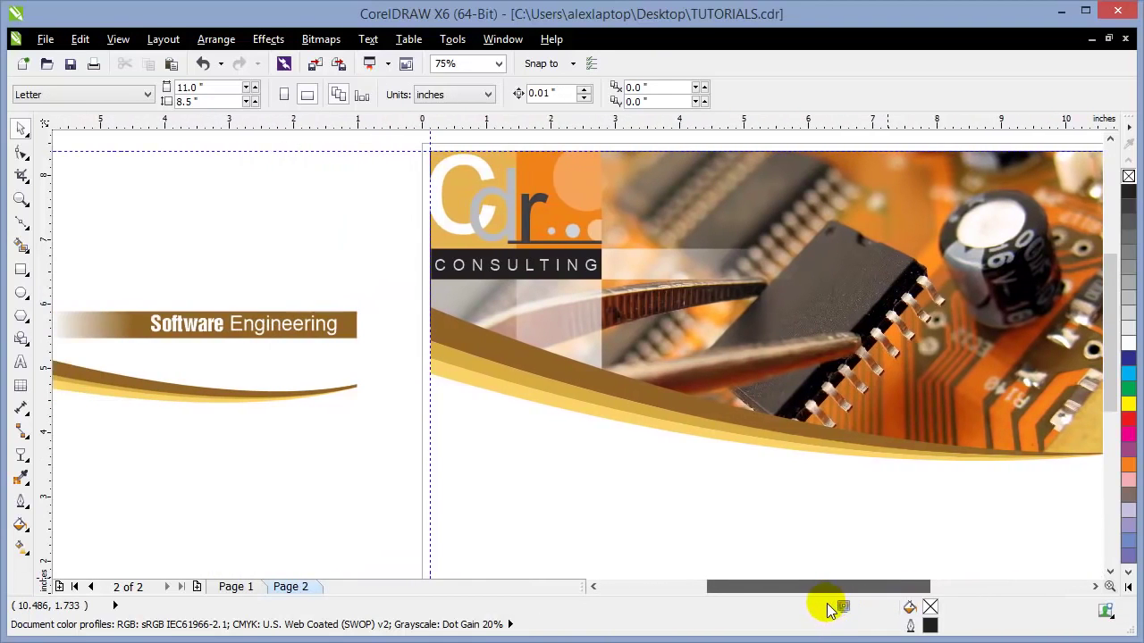
scroll(581, 514, "down", 1)
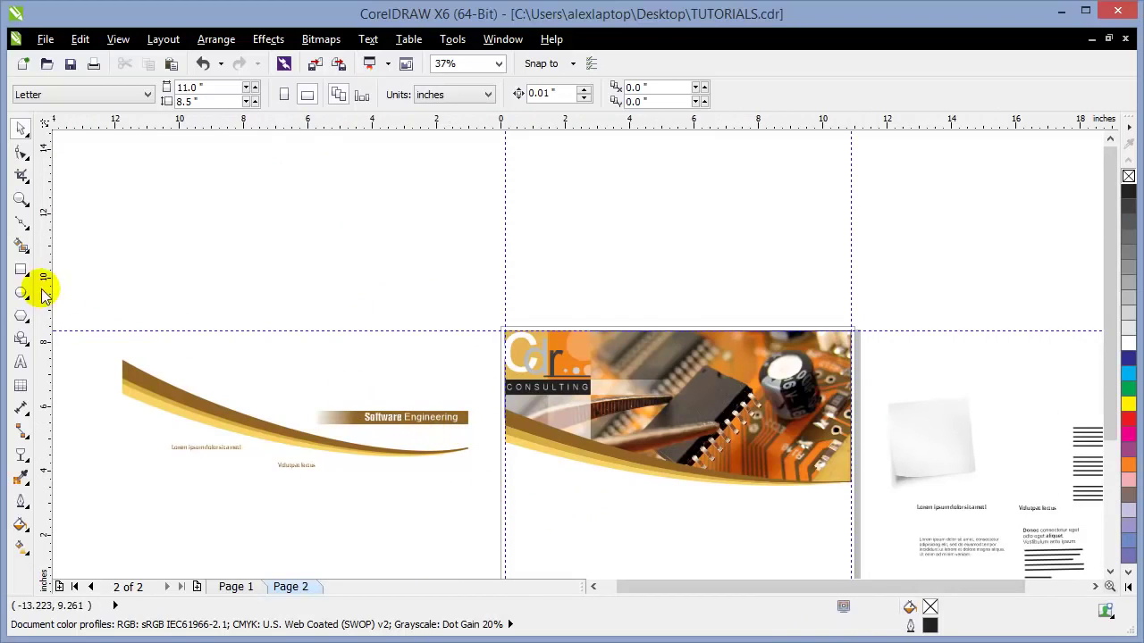
left_click_drag(93, 287, 447, 517)
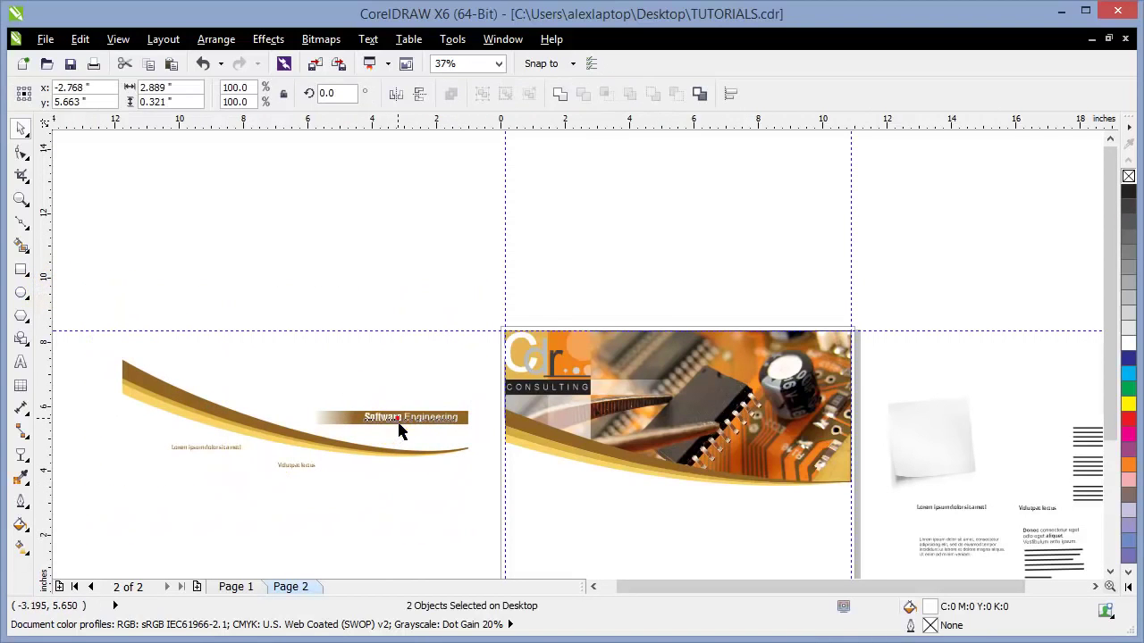
left_click_drag(396, 429, 949, 367)
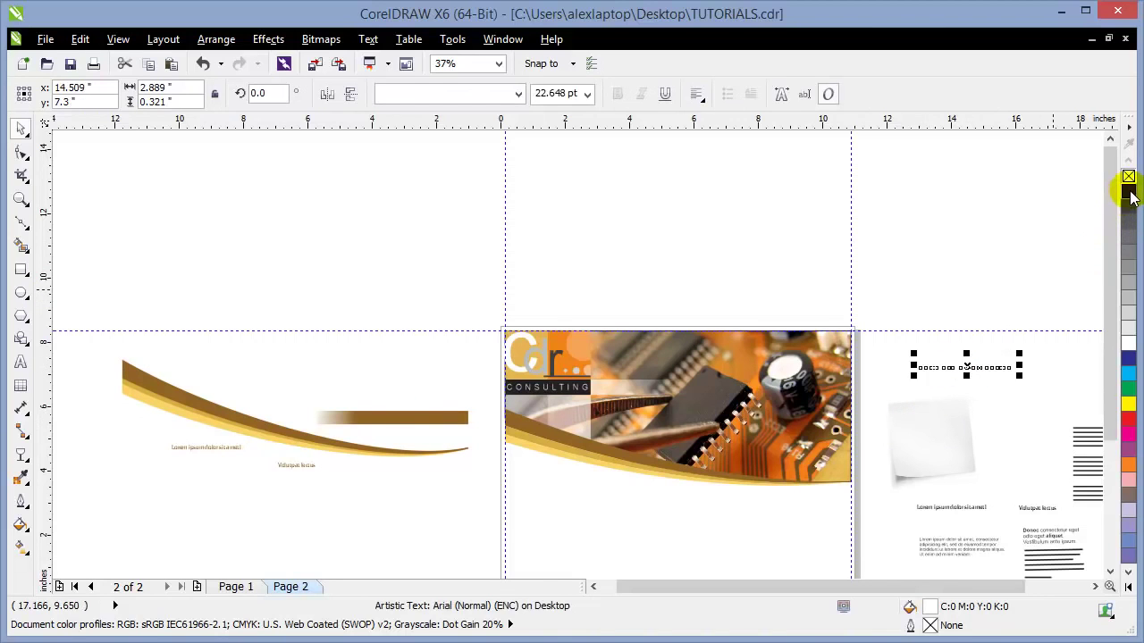
left_click(255, 265)
Step: Delete all the leftover reference objects to the left of the page
left_click_drag(105, 298, 505, 560)
key("Delete")
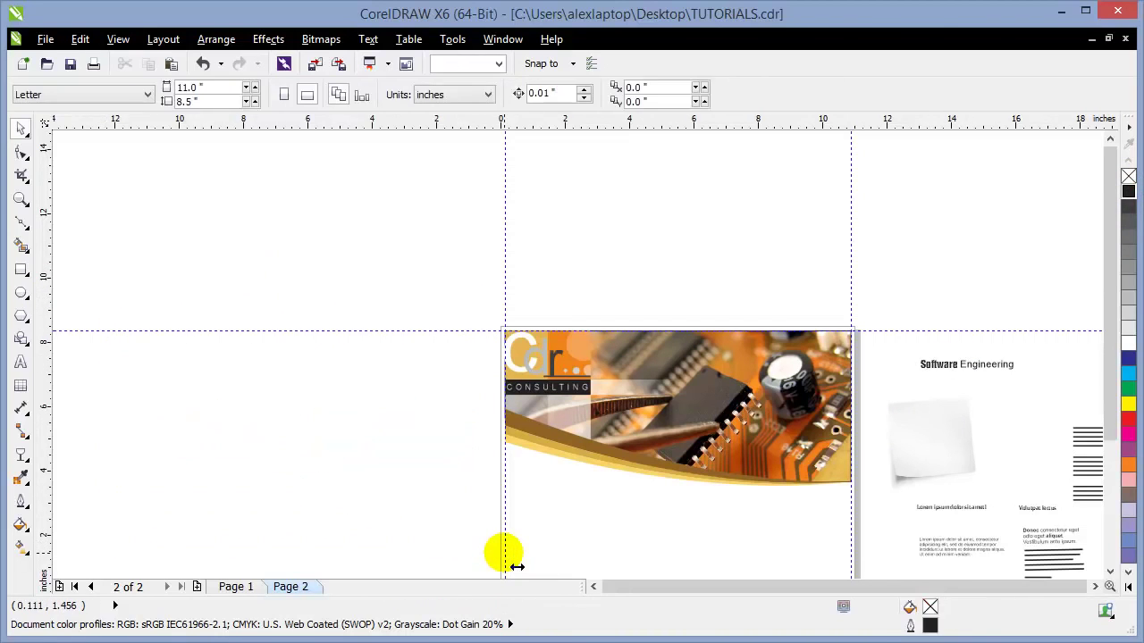
Step: Draw a rectangle about 4.26 × 0.42 in over the lower part of the header photo, ending at the right margin guideline
key("F4")
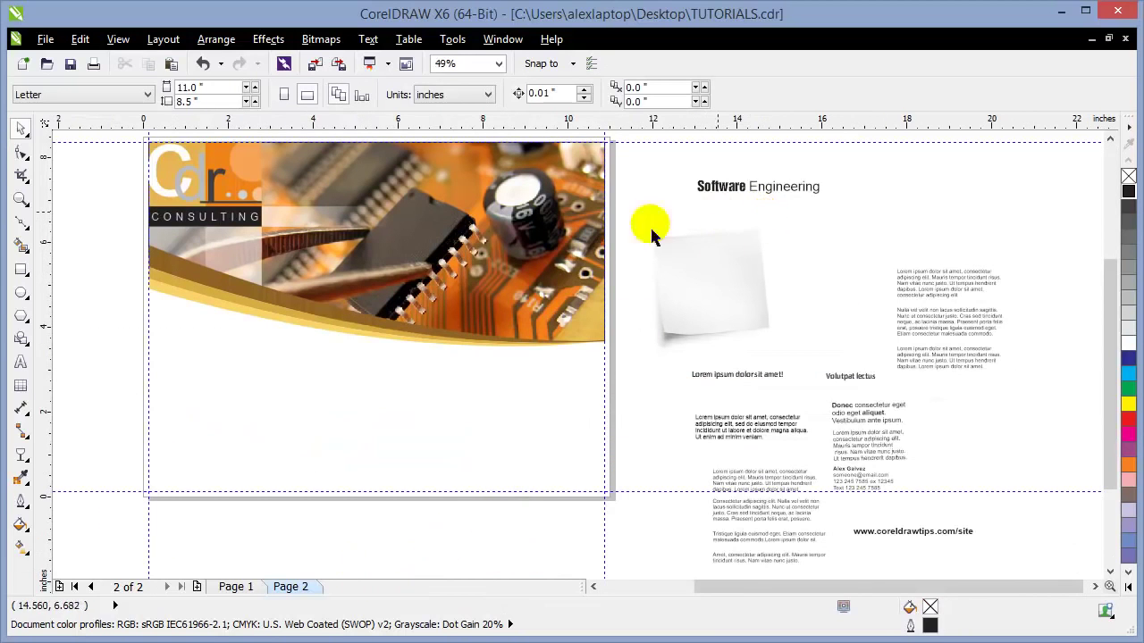
left_click(20, 270)
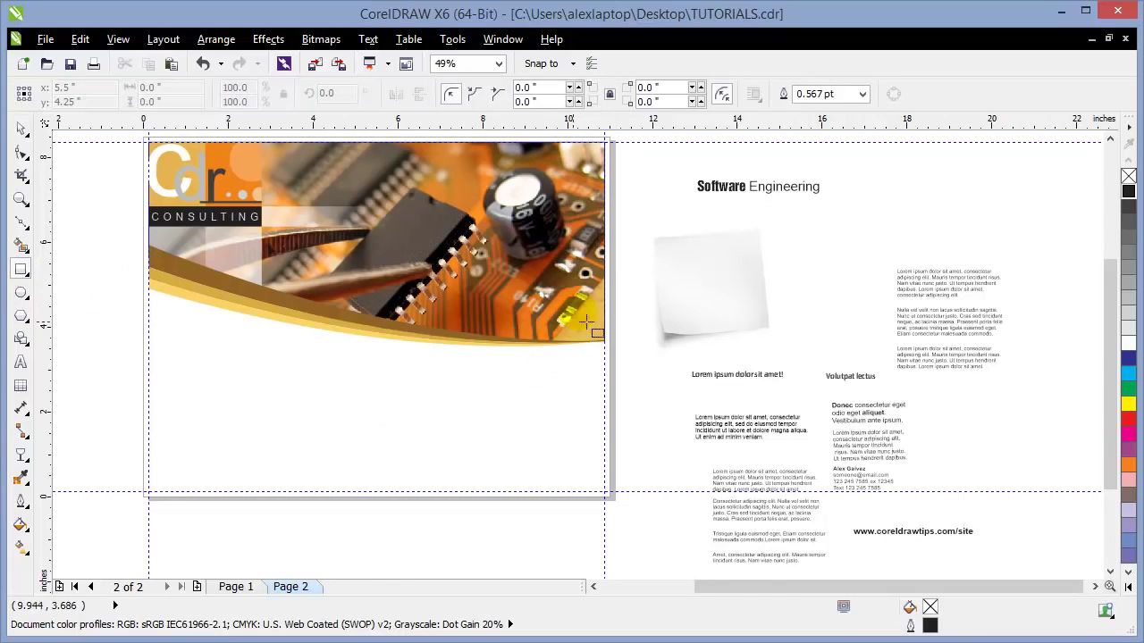
left_click_drag(605, 283, 417, 307)
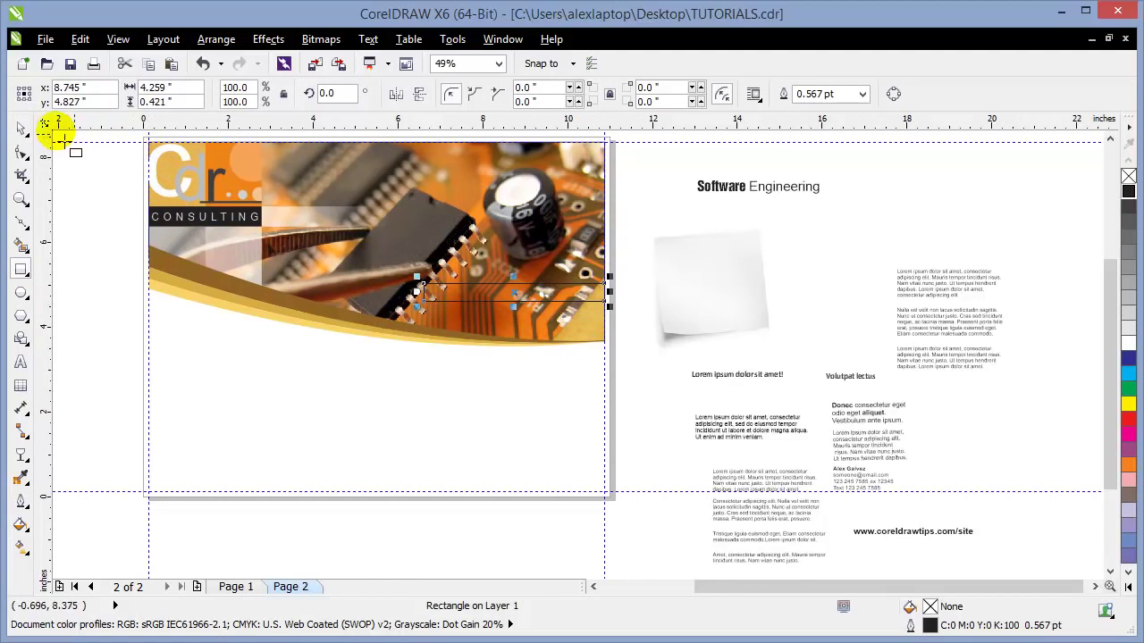
left_click(69, 256)
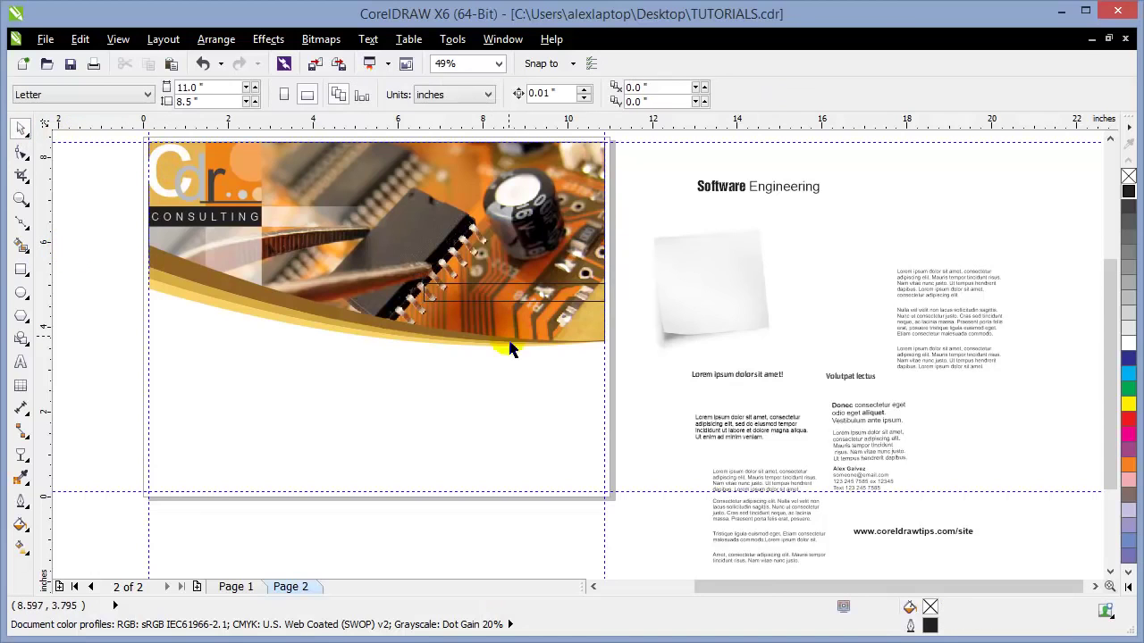
Step: Fill the rectangle on the header photo with the brown sampled from the darkest curved strip and remove its outline
scroll(496, 355, "up", 2)
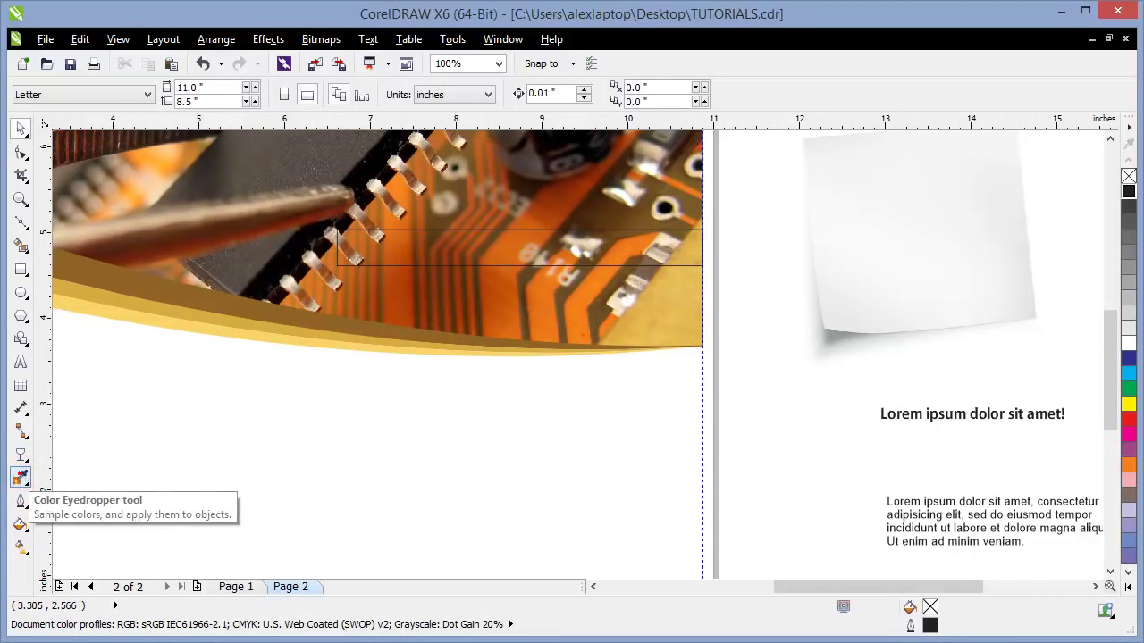
left_click(21, 478)
left_click(261, 315)
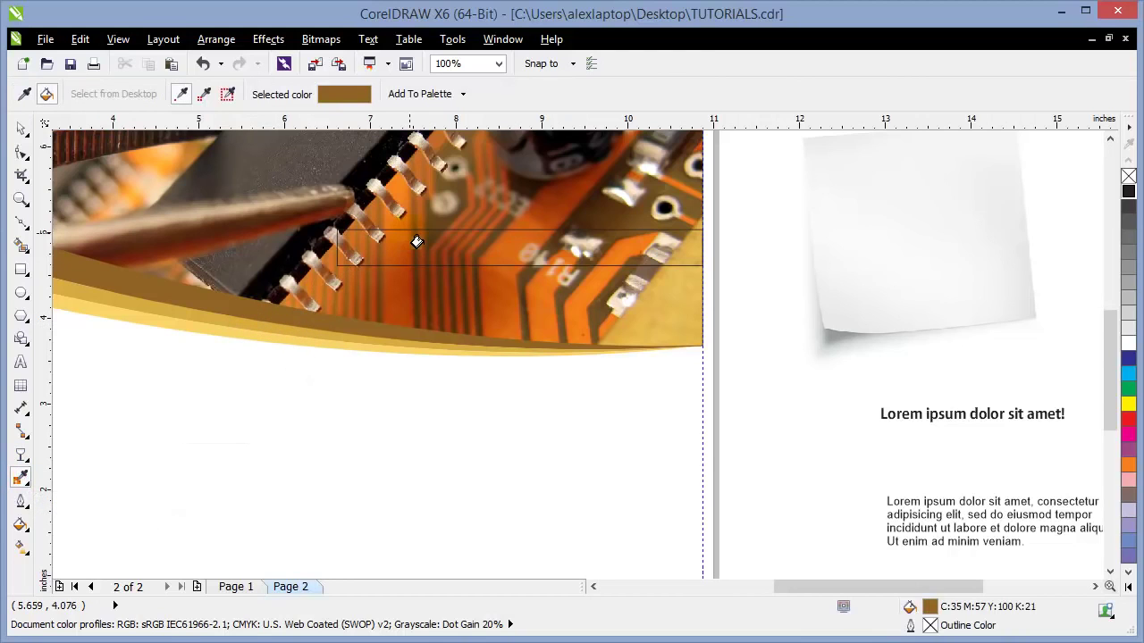
left_click(416, 242)
left_click(20, 128)
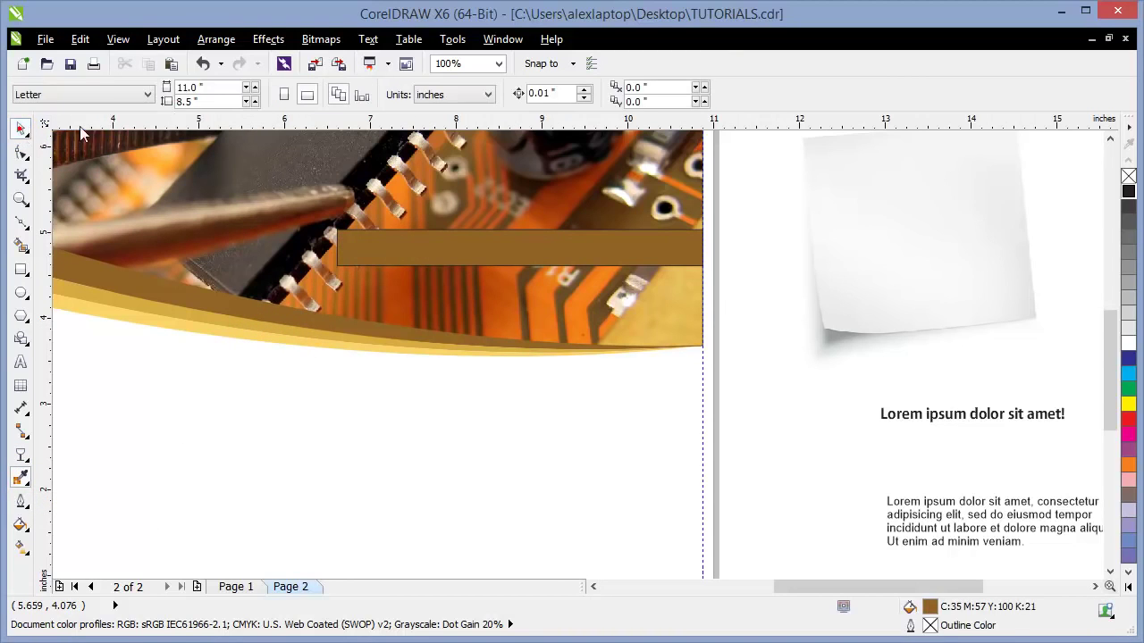
left_click(572, 254)
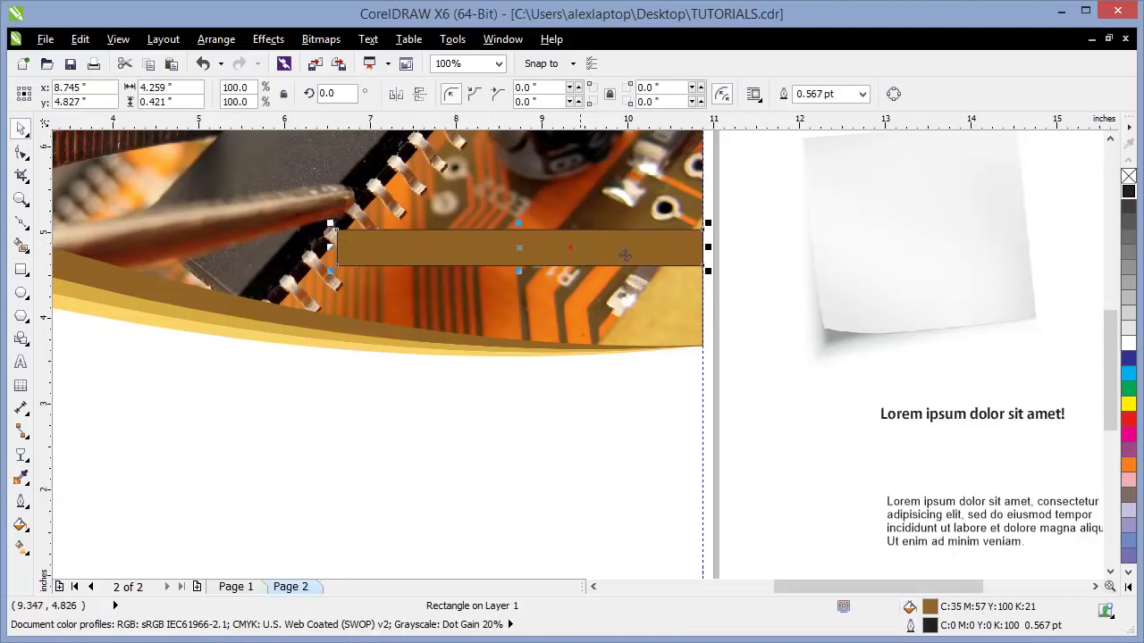
right_click(1128, 176)
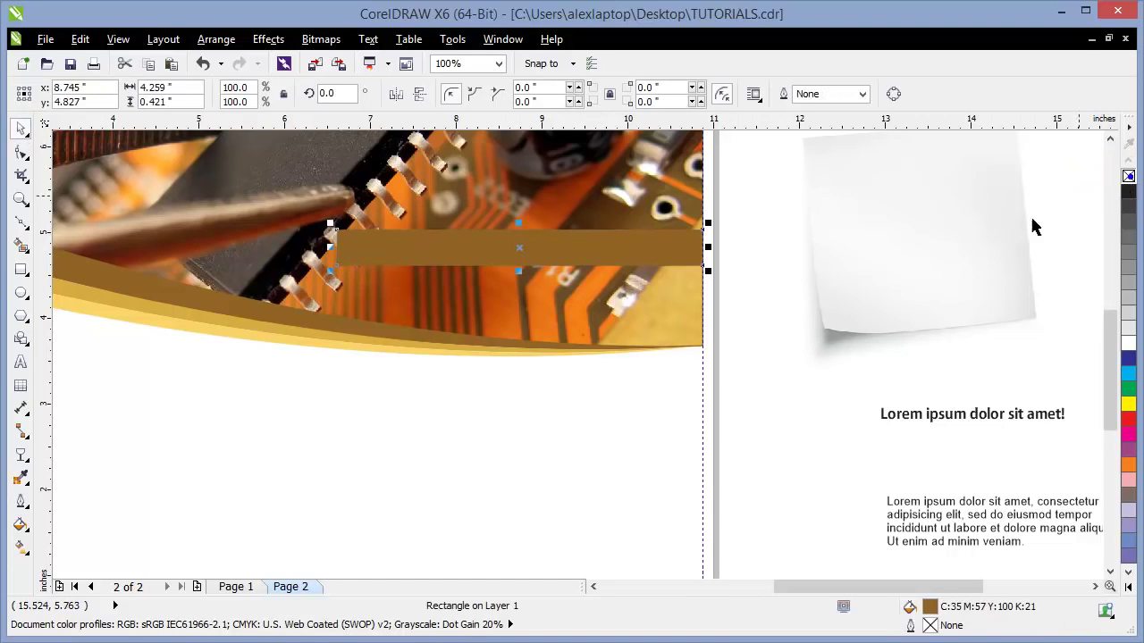
left_click(753, 268)
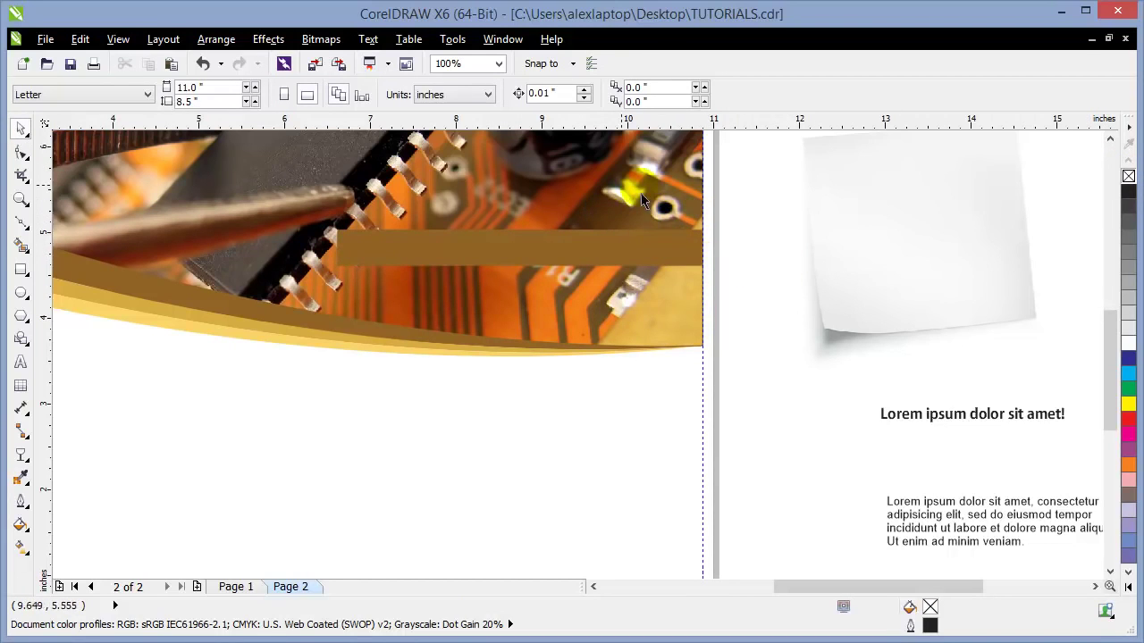
Step: Remove the outline of the PowerClipped header photo
left_click(668, 321)
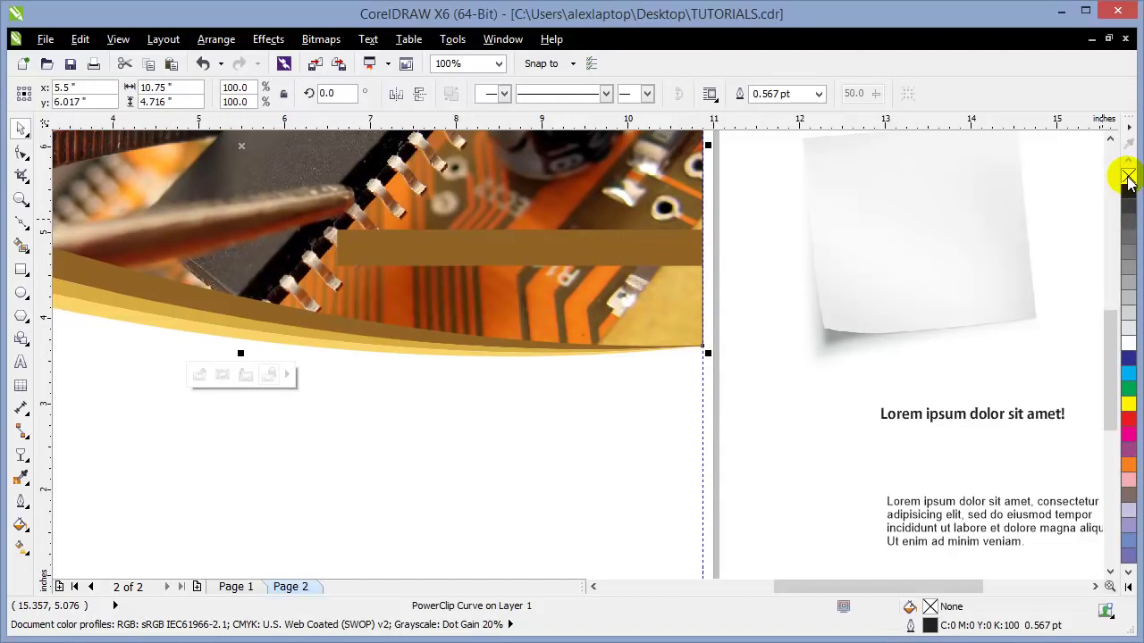
left_click(794, 340)
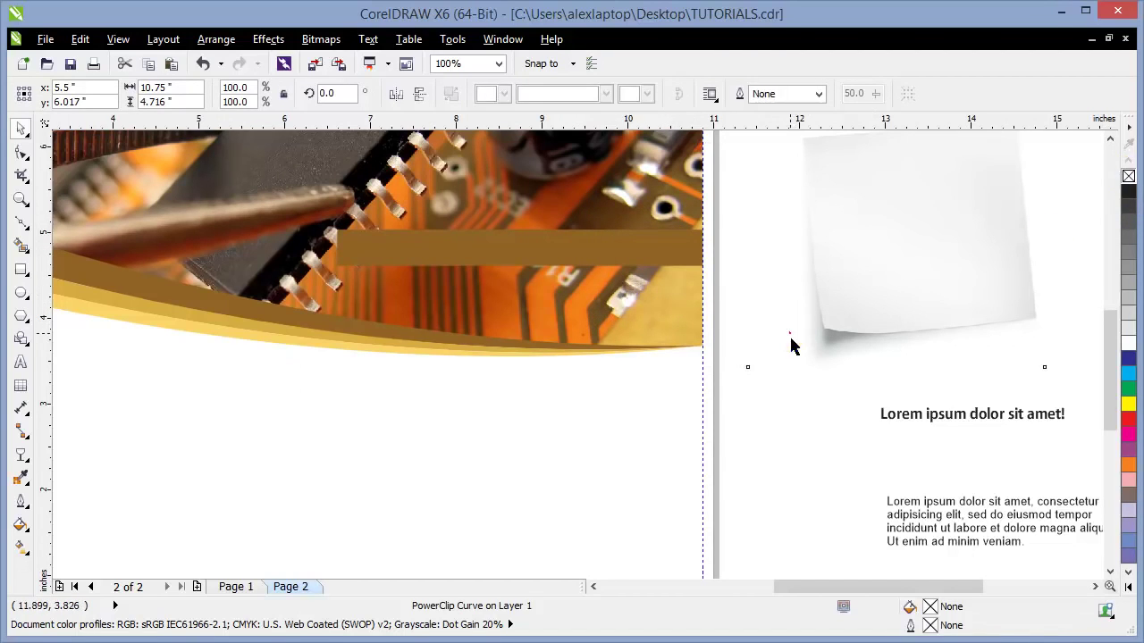
left_click(759, 506)
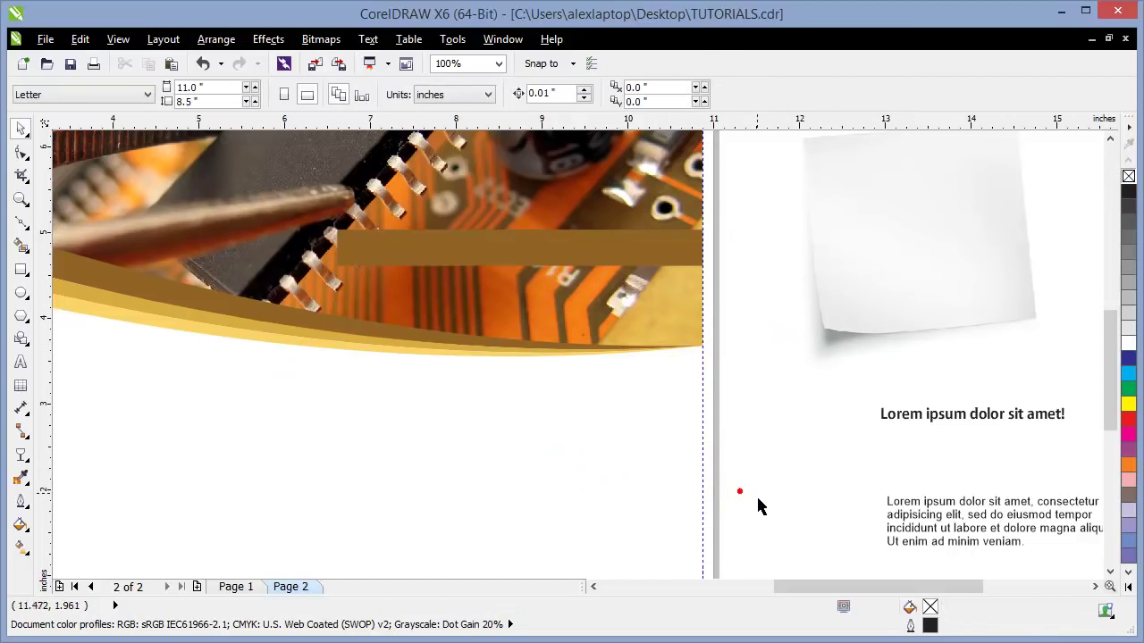
Step: Move the "Software Engineering" title from the pasteboard onto the brown bar over the header photo
scroll(759, 506, "down", 2)
left_click(872, 269)
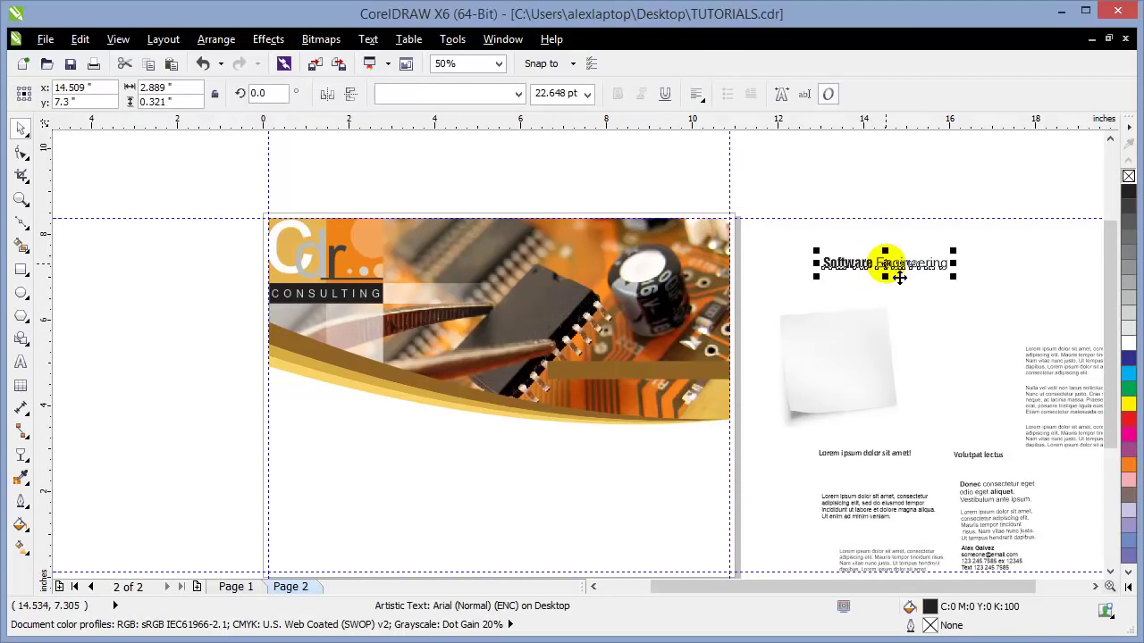
left_click_drag(888, 263, 668, 384)
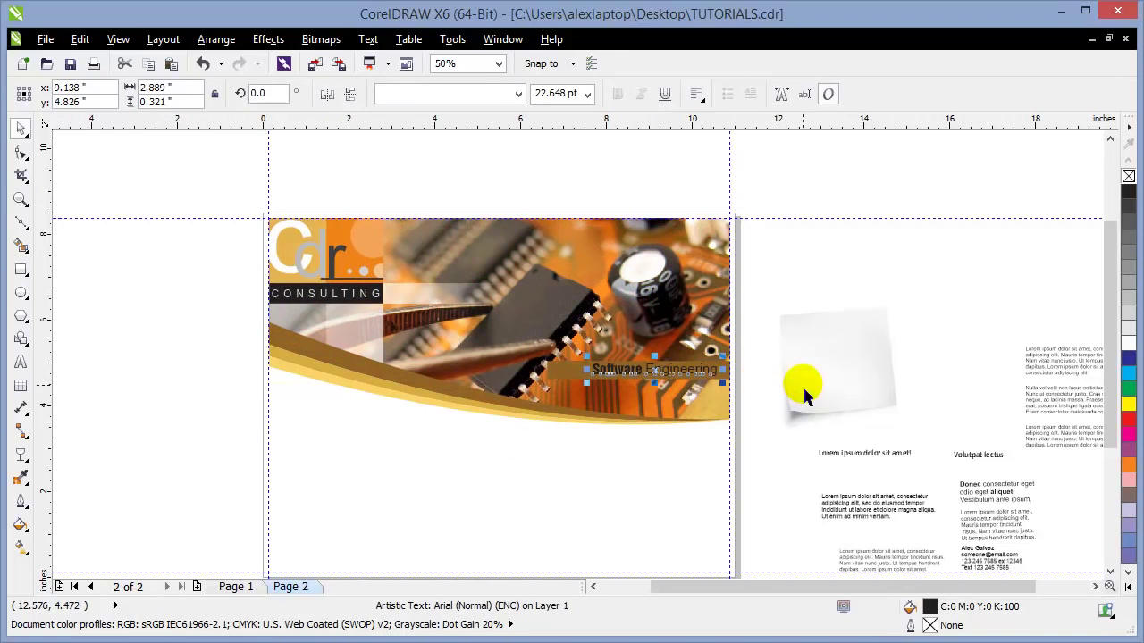
left_click(801, 303)
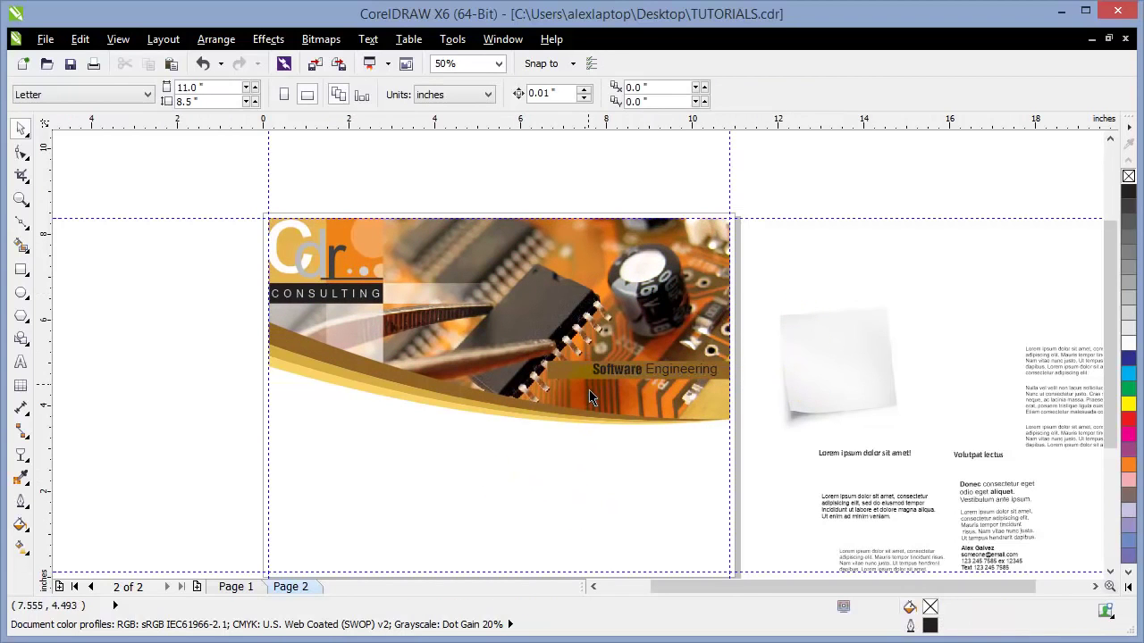
Step: Fill the "Software Engineering" title with white
scroll(589, 391, "up", 2)
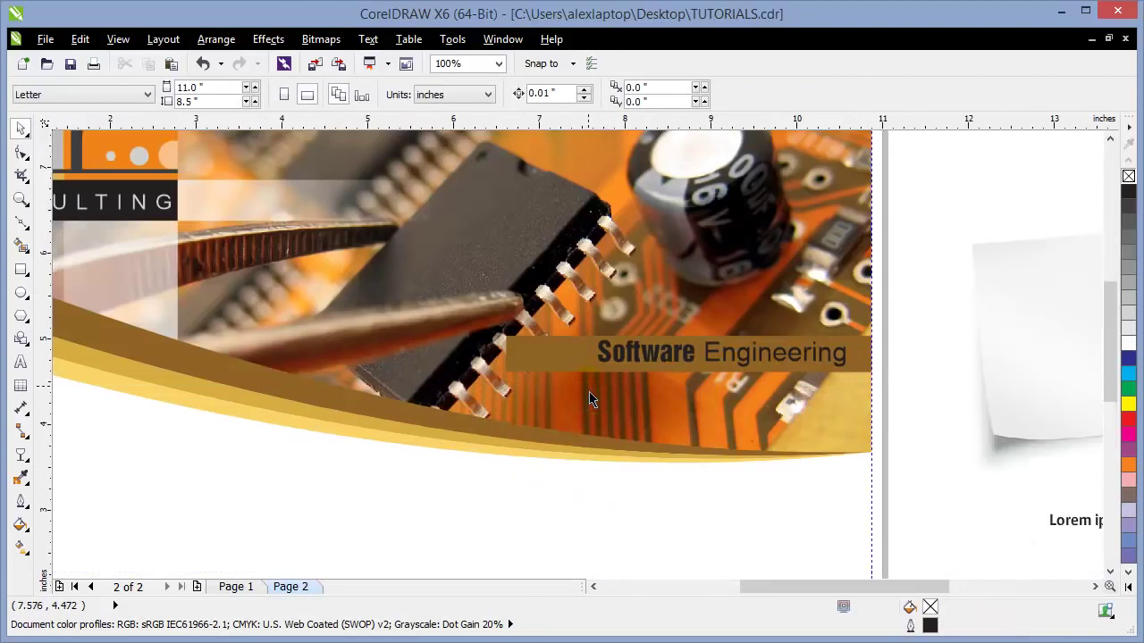
left_click(640, 360)
left_click(1128, 347)
left_click(919, 383)
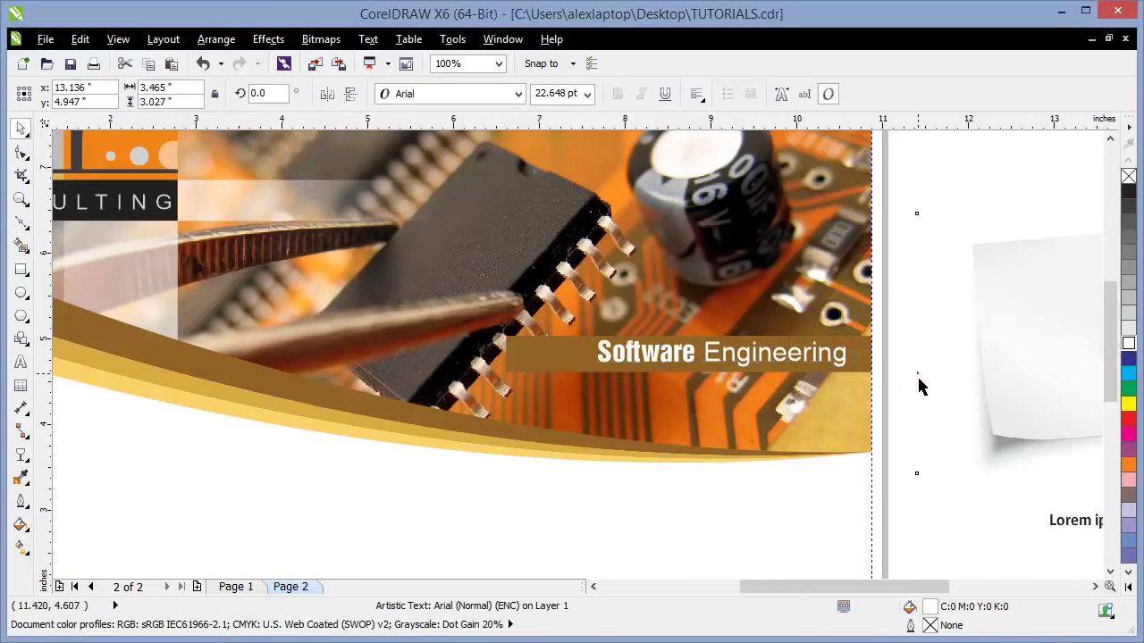
Step: Extend the left end of the brown title bar to make it about 4.76 in wide
scroll(927, 386, "down", 2)
left_click(983, 146)
scroll(800, 350, "up", 2)
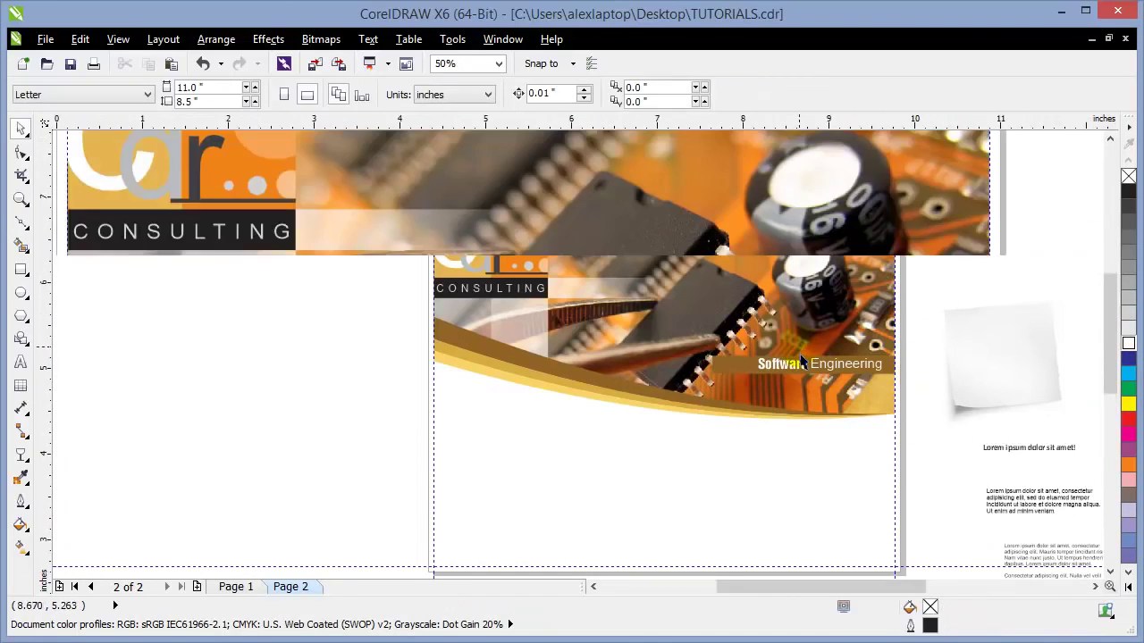
left_click(240, 589)
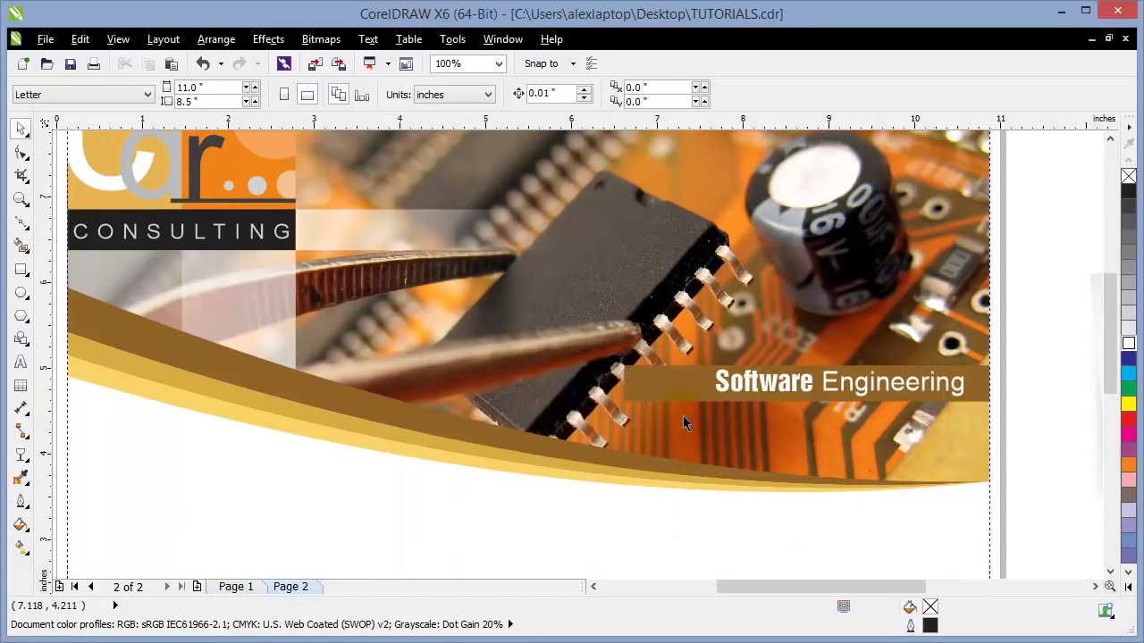
left_click(679, 386)
left_click_drag(623, 384, 579, 414)
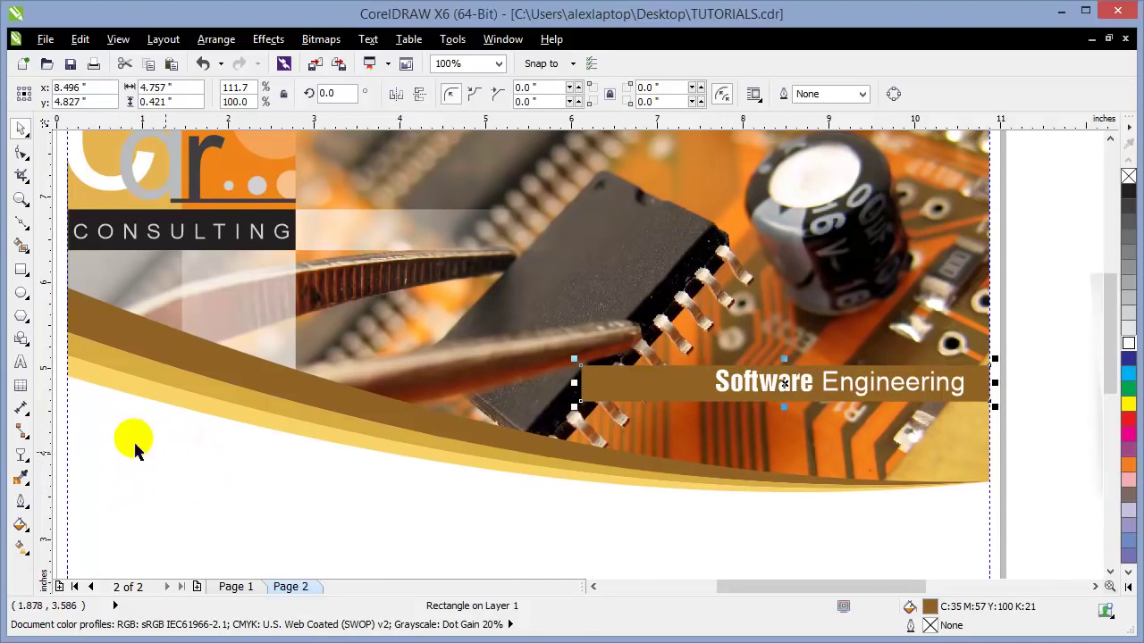
Step: Apply a linear transparency to the title bar, fading its left end out just before the word "Software"
left_click(18, 458)
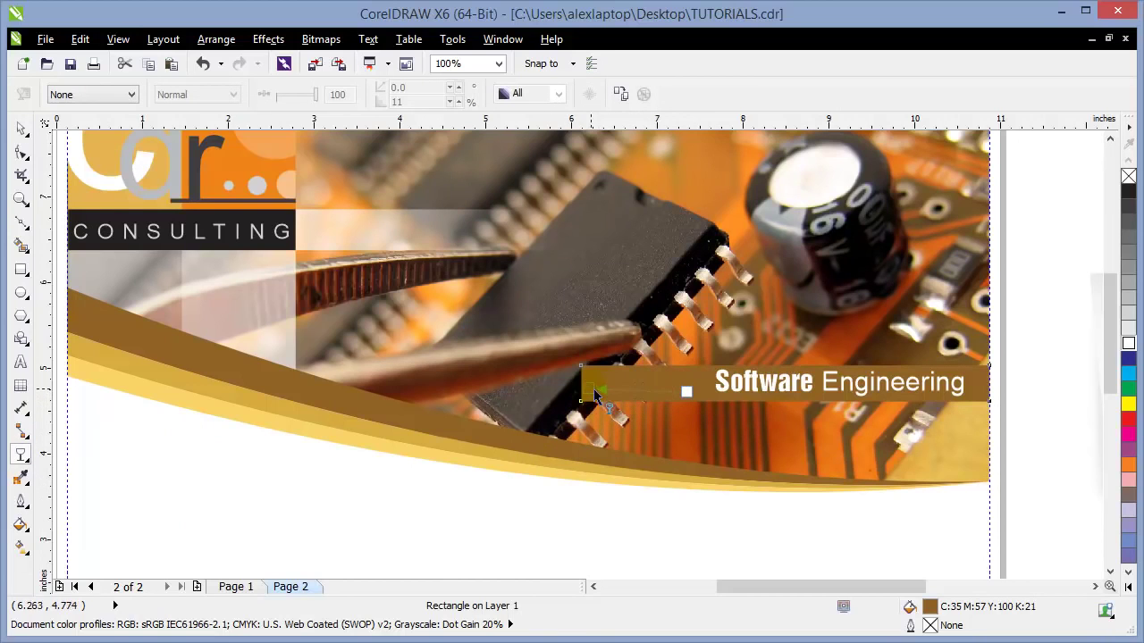
left_click_drag(585, 394, 580, 392)
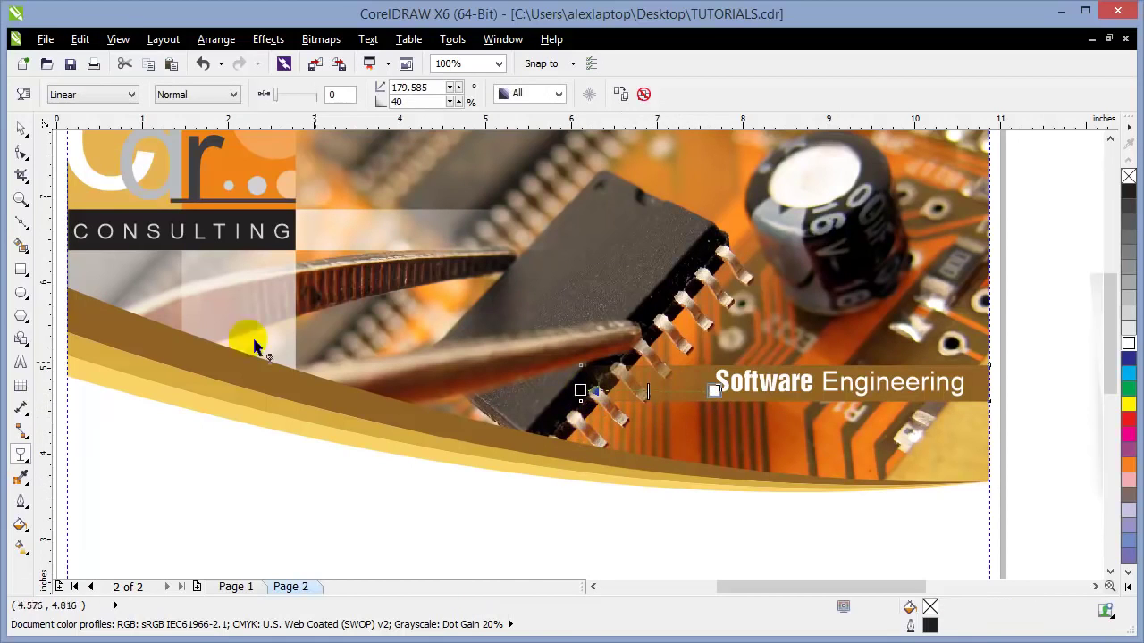
left_click(21, 128)
left_click(1059, 336)
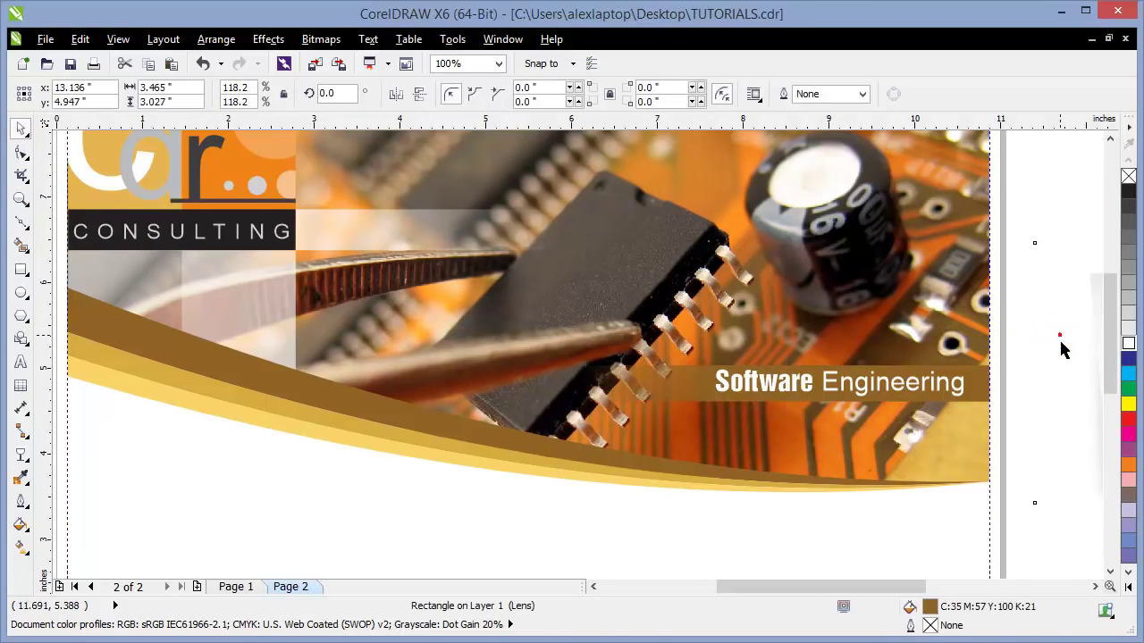
Step: Draw a rectangle about 0.85 × 4.91 in along the left margin guideline, from the curved strips down to the bottom guideline
left_click(1047, 327)
scroll(1083, 459, "down", 1)
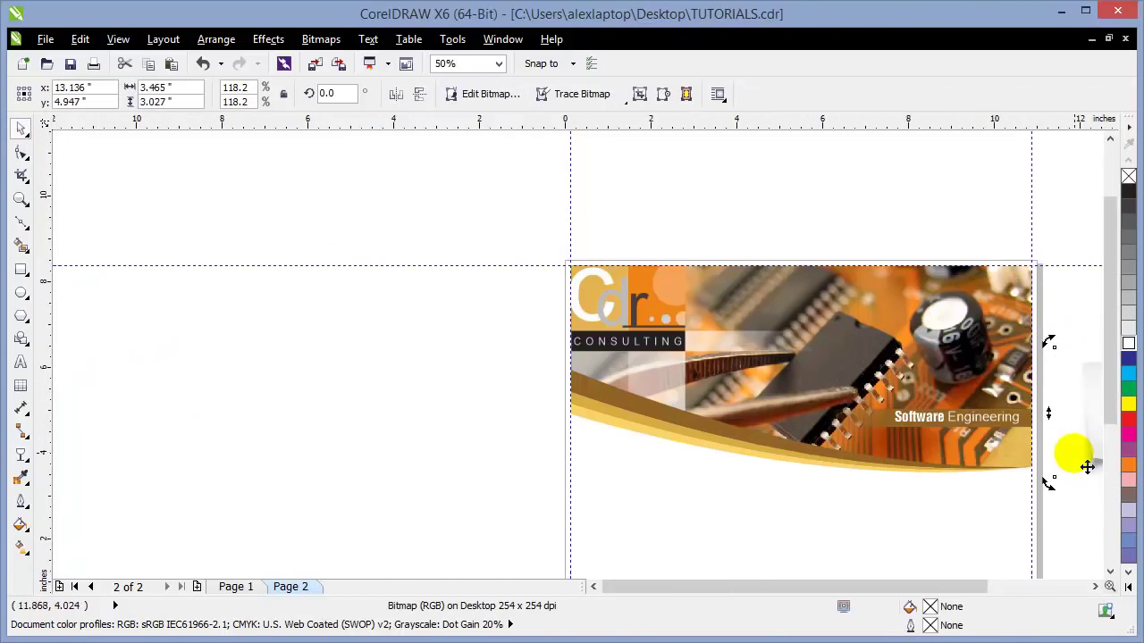
left_click(431, 446)
key("F4")
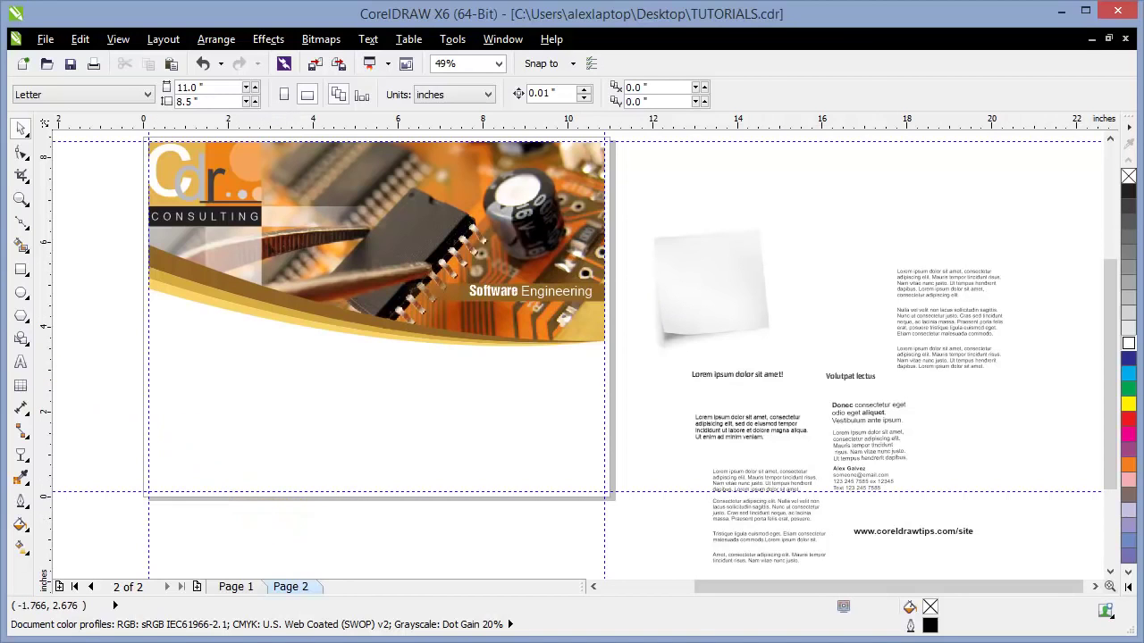
left_click(20, 269)
mouse_move(150, 286)
left_mouse_down()
mouse_move(191, 449)
mouse_move(186, 492)
left_mouse_up()
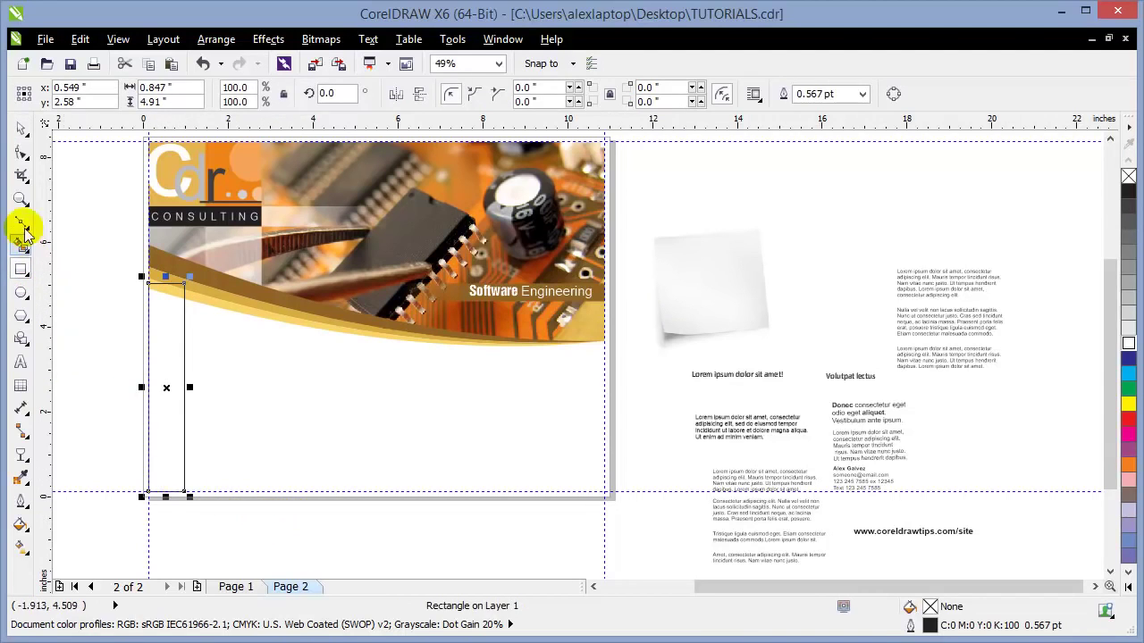
Step: Widen the rectangle to about 1.34 in and make a narrower copy about 0.3 in wide against its left edge
left_click(24, 200)
left_click_drag(107, 243, 320, 549)
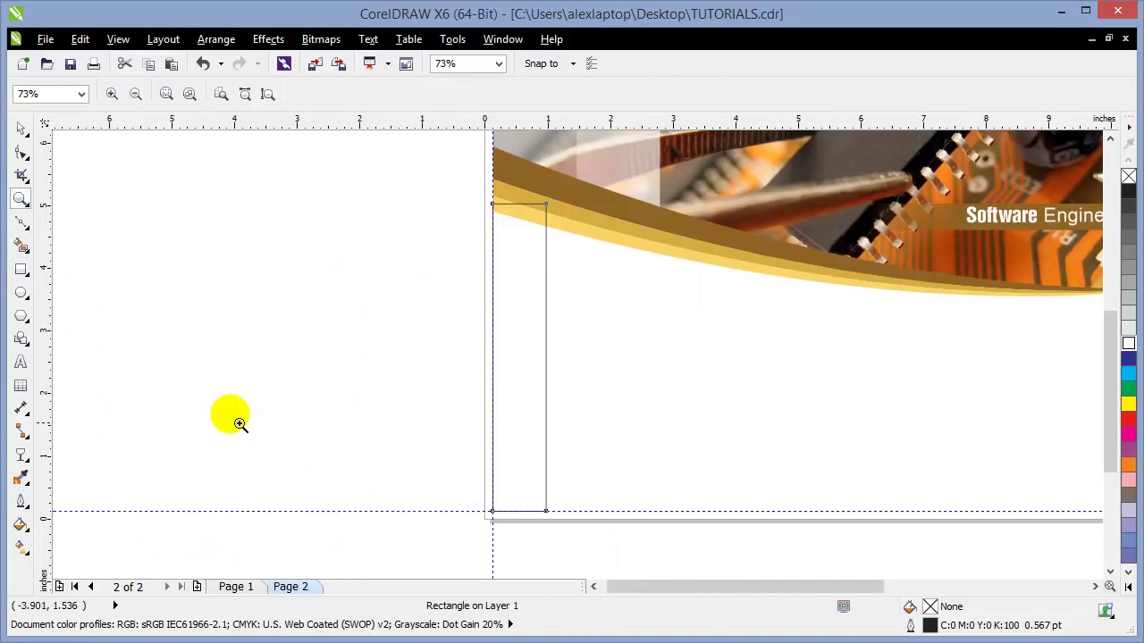
left_click(20, 128)
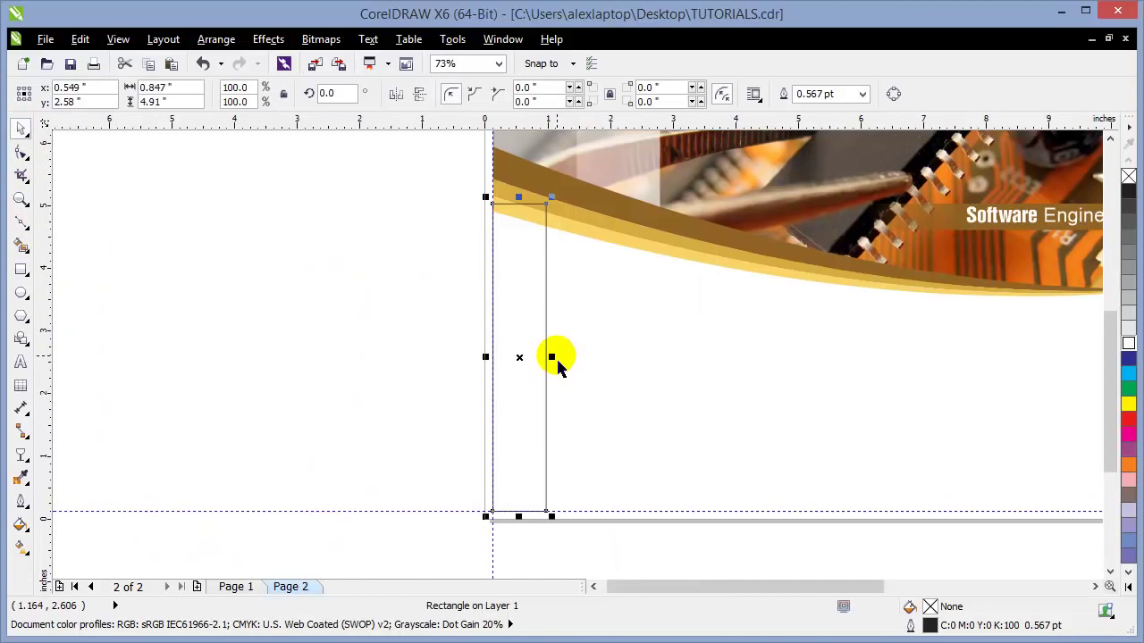
left_click_drag(552, 356, 577, 151)
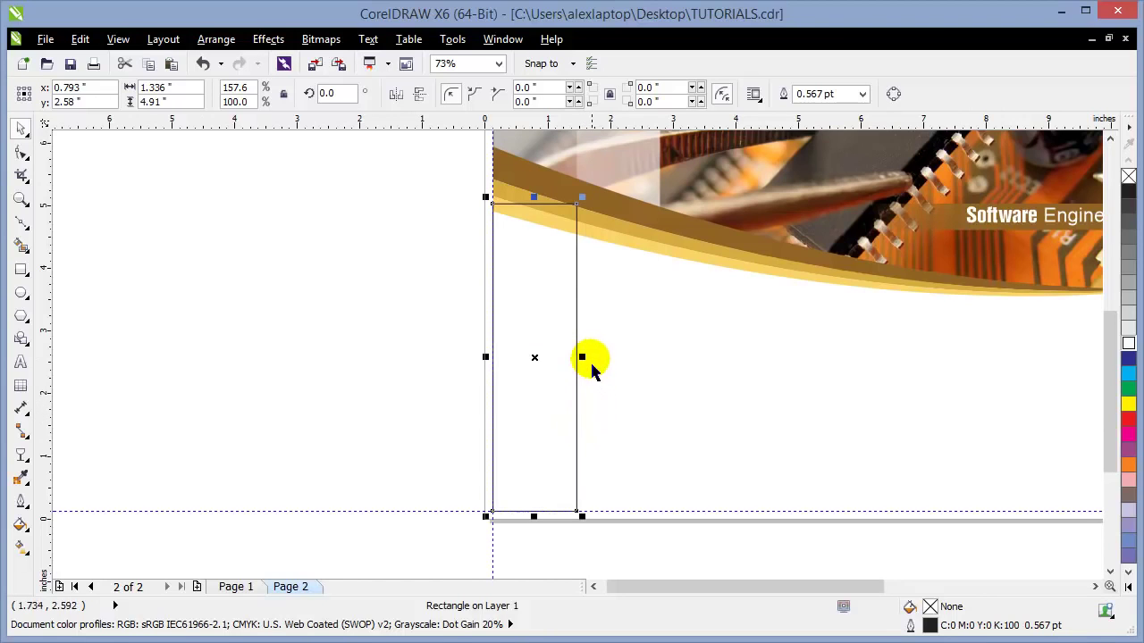
left_click_drag(598, 369, 532, 376)
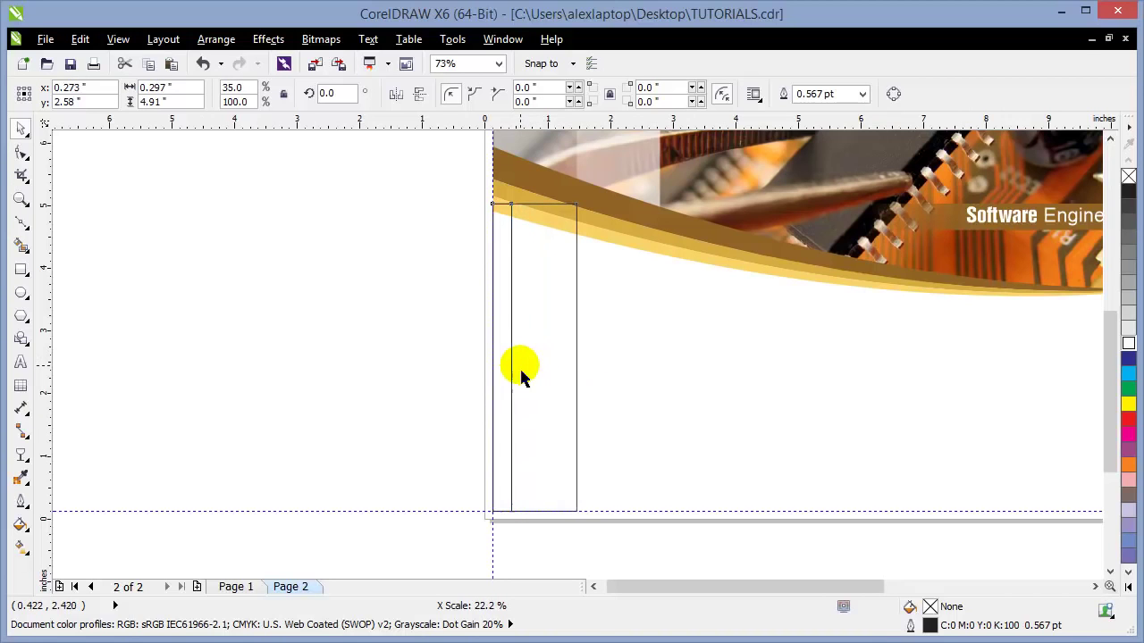
left_click(342, 374)
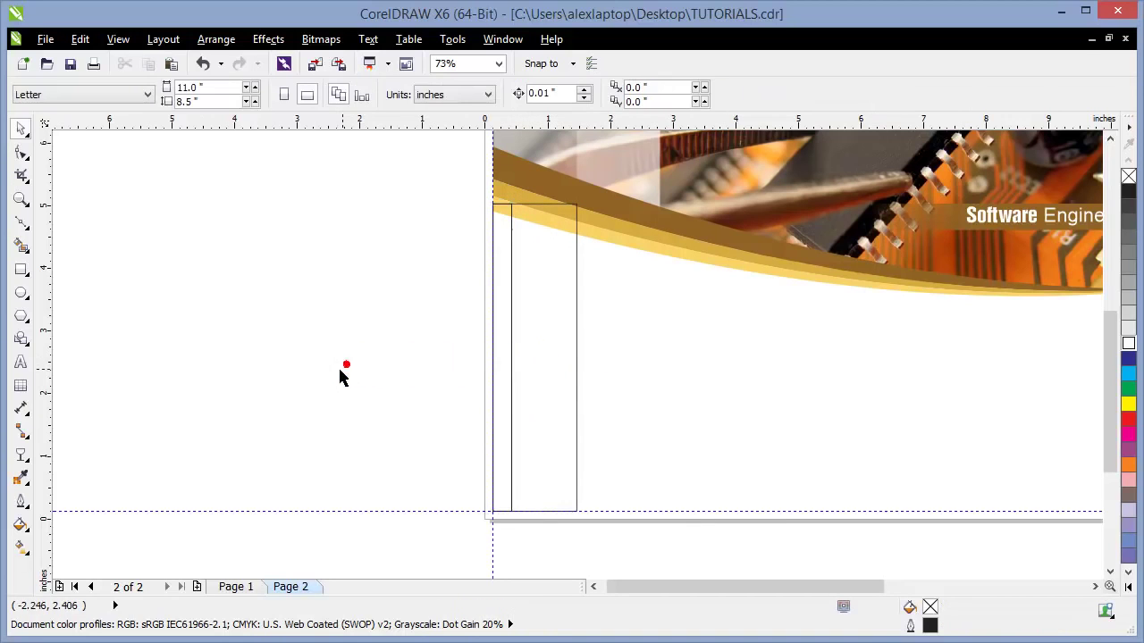
Step: Fill the narrow rectangle with yellow sampled from the lightest curved strip and the wide one with gold sampled from the middle strip
left_click(20, 478)
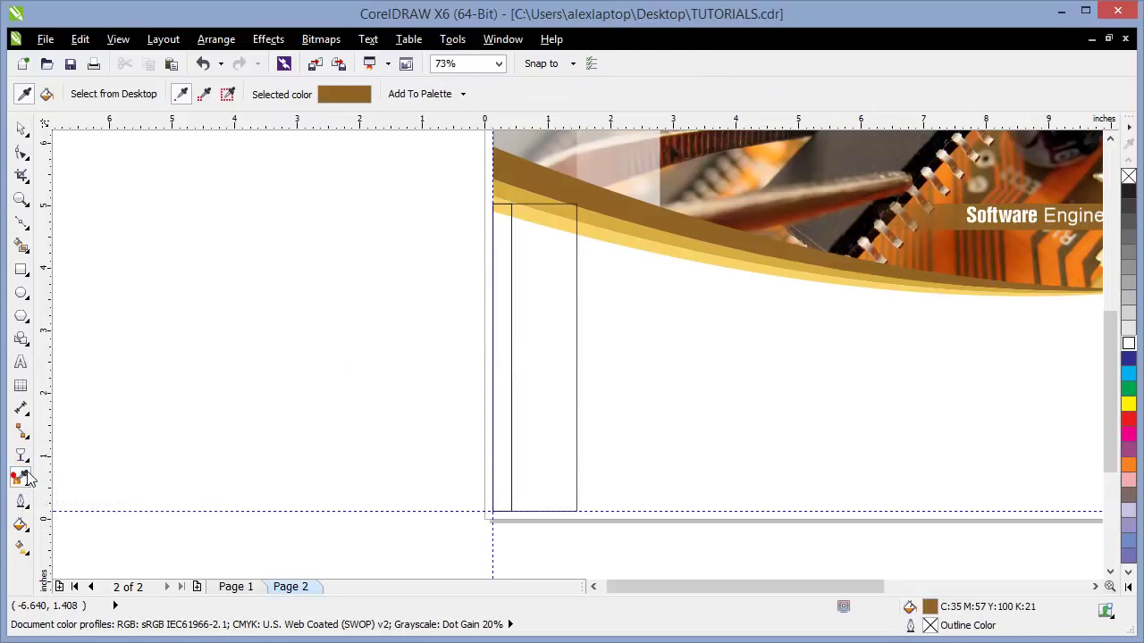
left_click(643, 250)
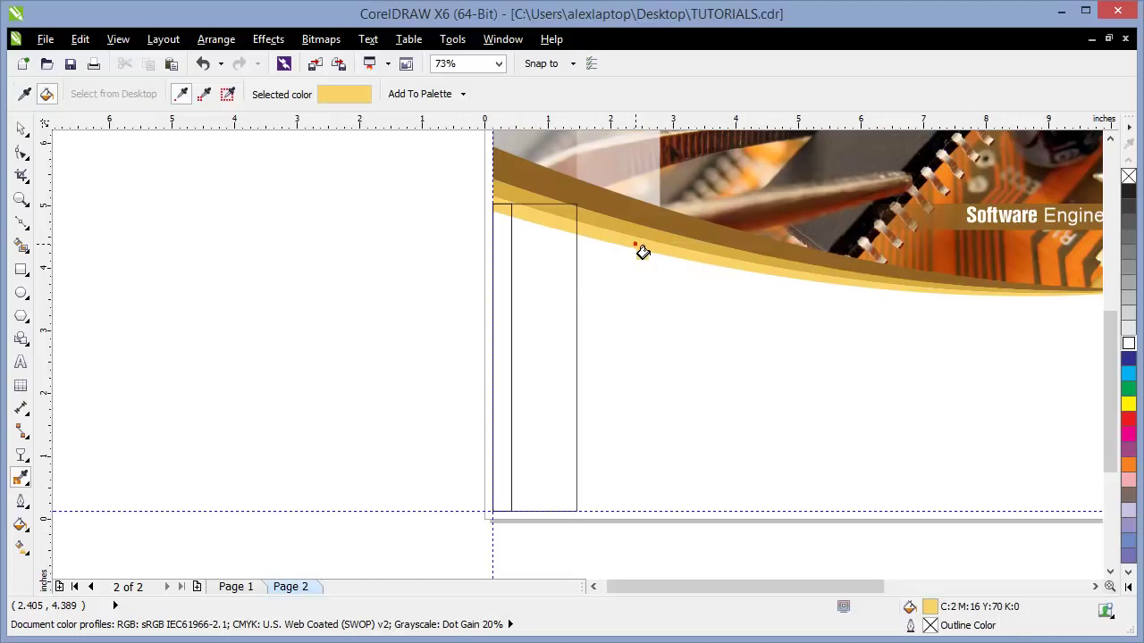
left_click(503, 271)
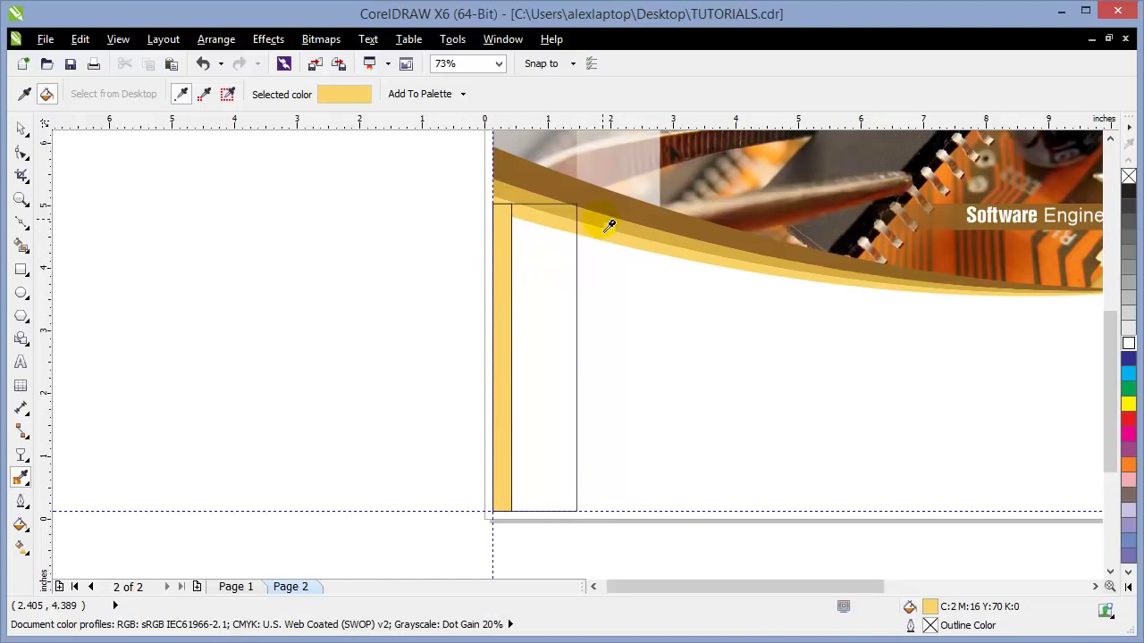
key("shift")
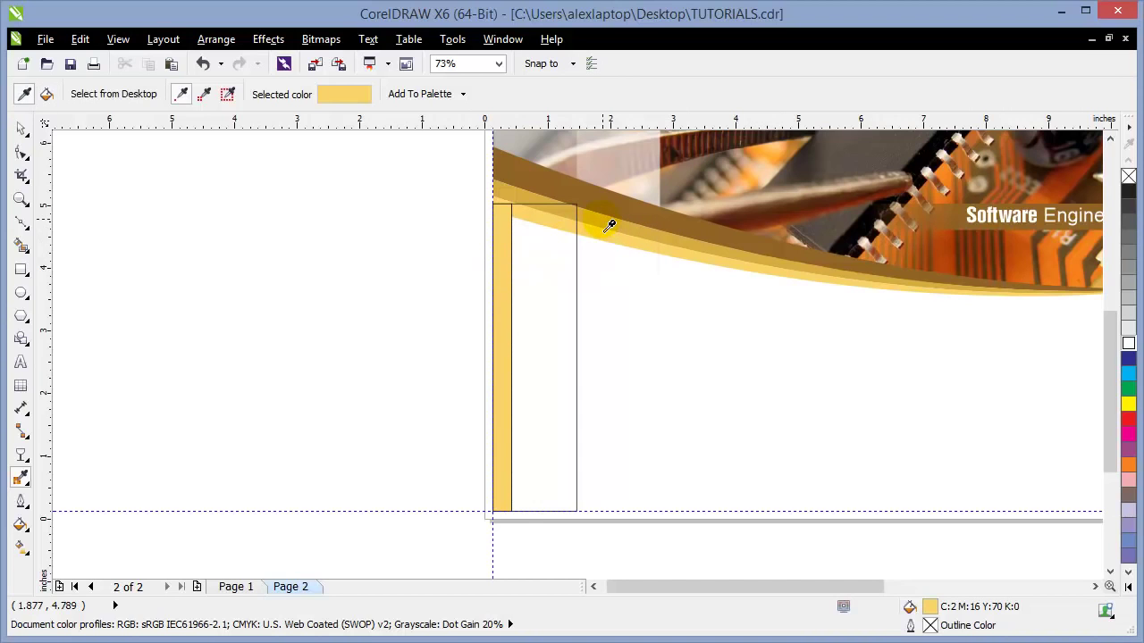
left_click(608, 225)
left_click(536, 260)
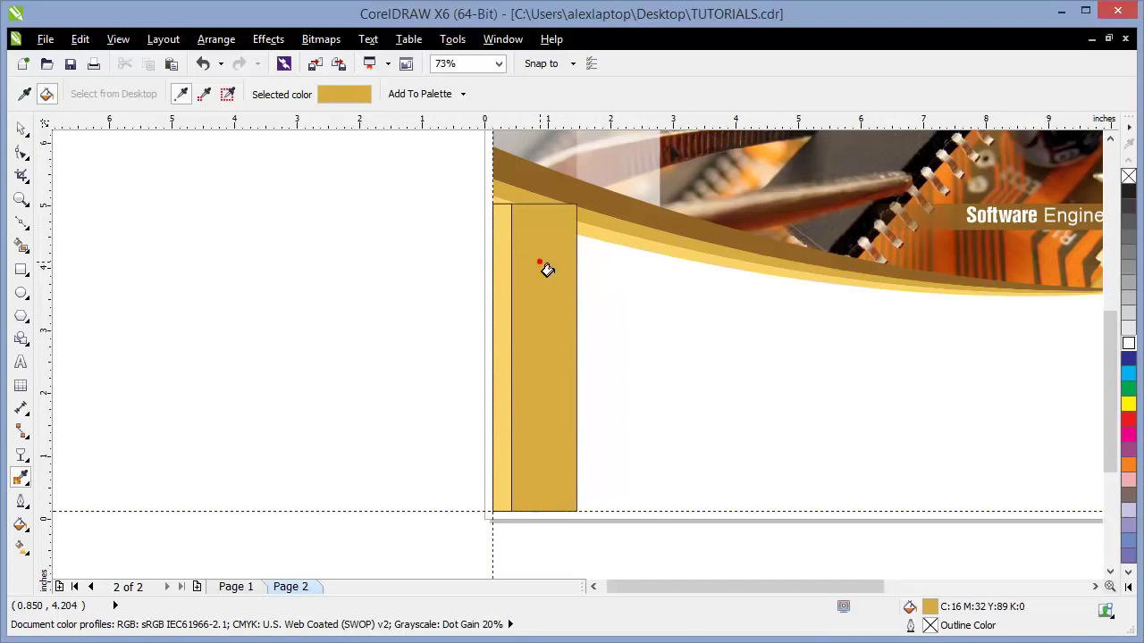
left_click(362, 221)
Step: Remove the outlines of both vertical rectangles
left_click(21, 128)
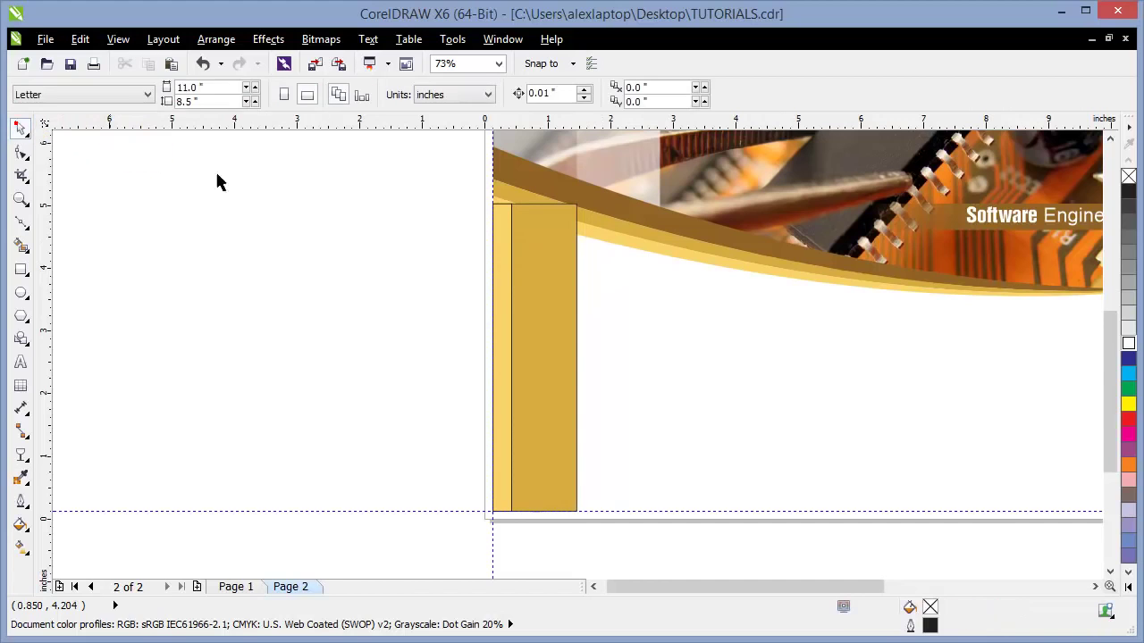
left_click_drag(630, 461, 625, 536)
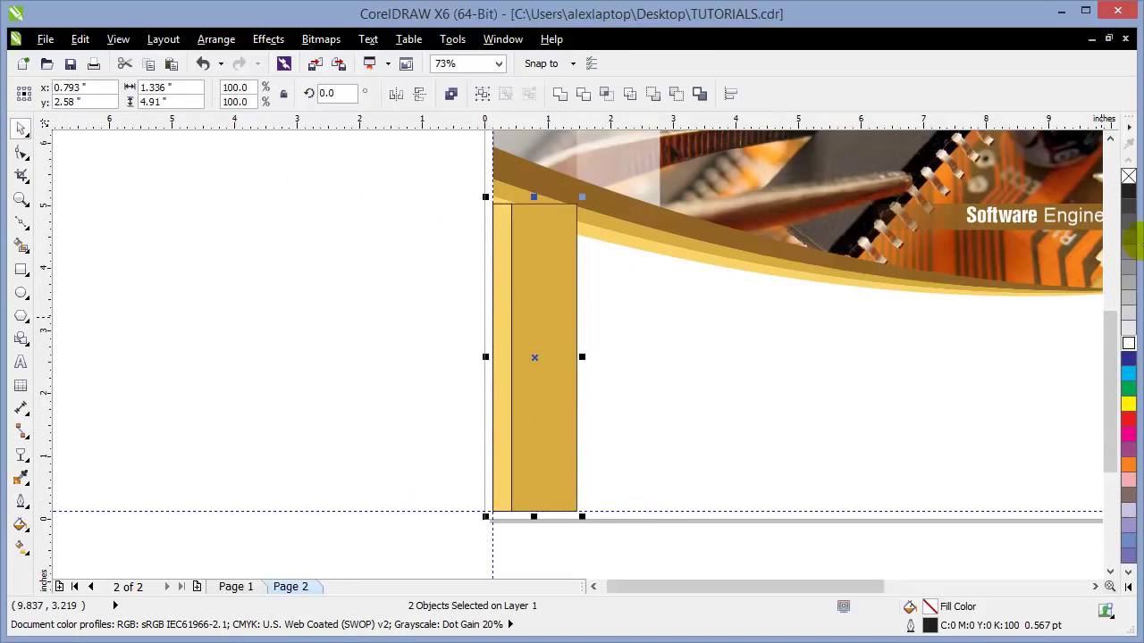
right_click(1128, 177)
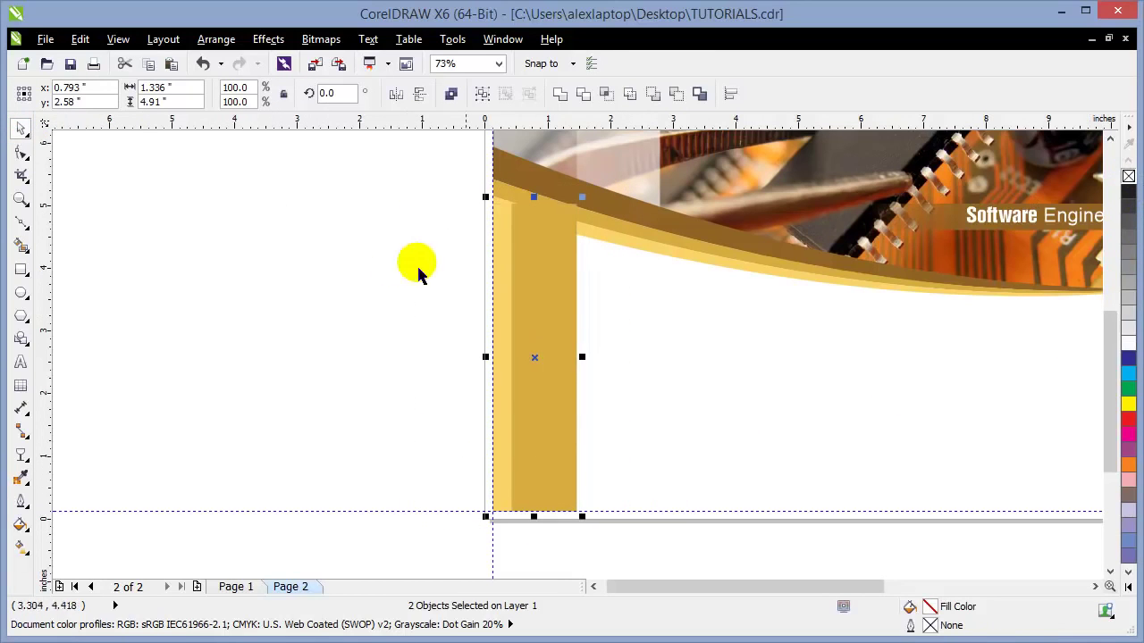
Step: Stretch both vertical rectangles upward to about 5.23 in tall and send them to the back of the page
left_click(530, 206)
left_click_drag(547, 206, 533, 178)
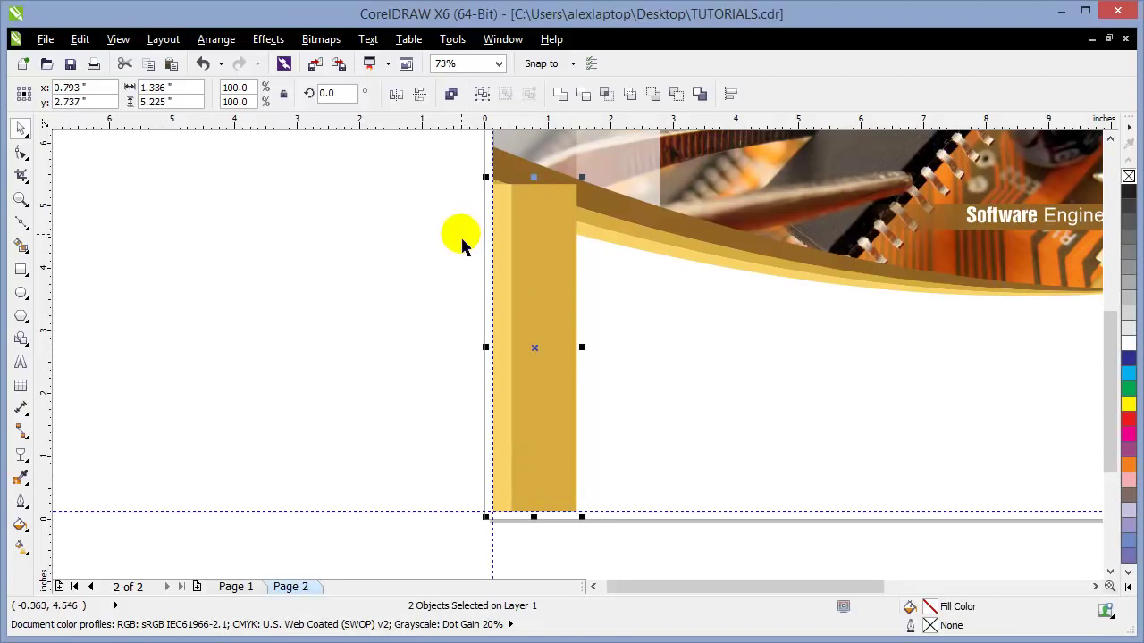
left_click(214, 39)
mouse_move(237, 126)
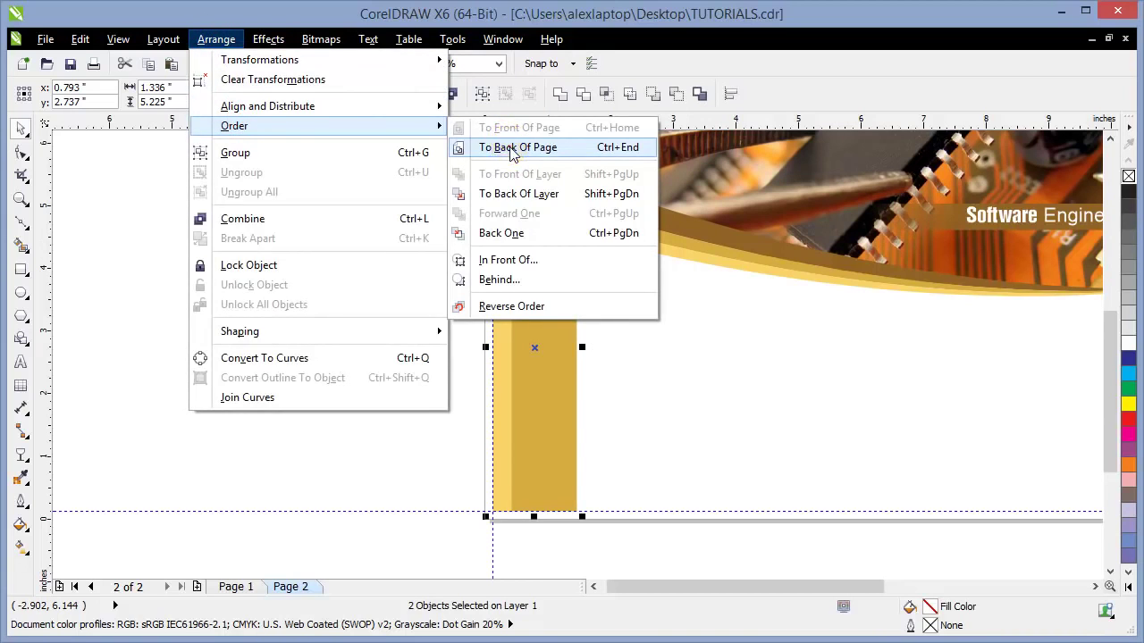
left_click(514, 146)
left_click(379, 314)
left_click(556, 278)
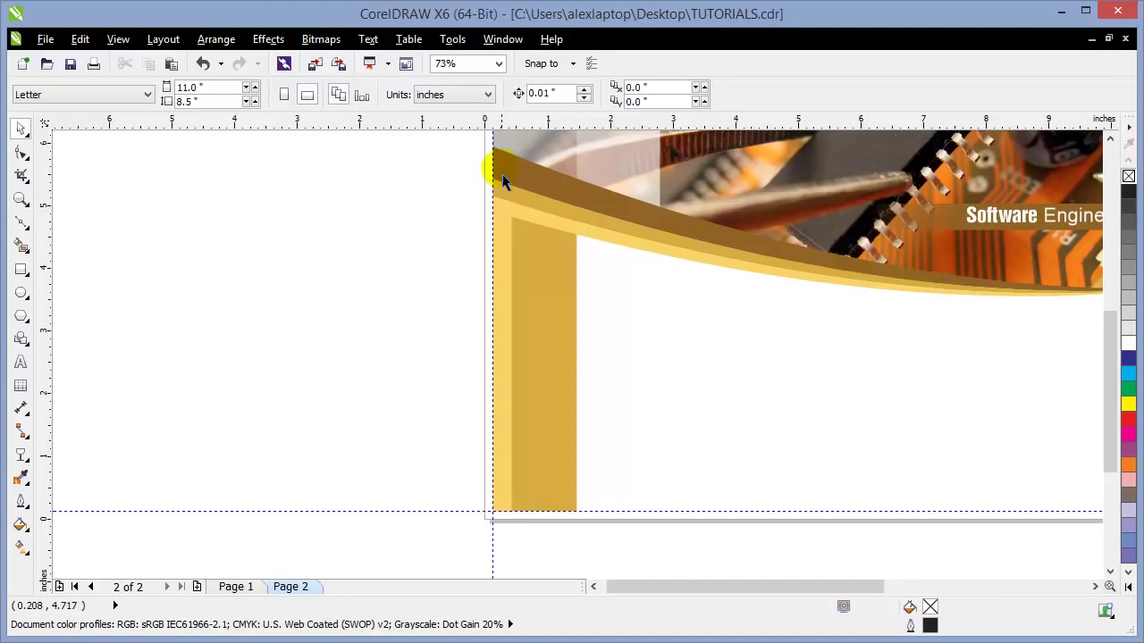
Step: Lighten the narrow yellow vertical bar by mixing white into its fill to C2 M7 Y34 K0
left_click(507, 209)
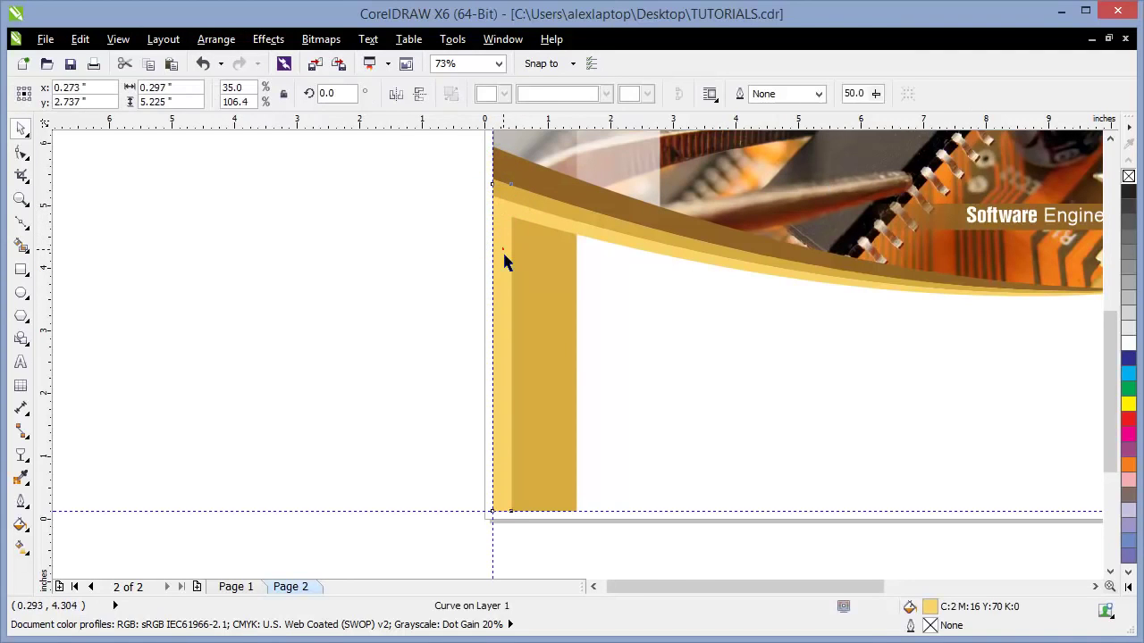
left_click(503, 247)
left_click(400, 307)
left_click(503, 297)
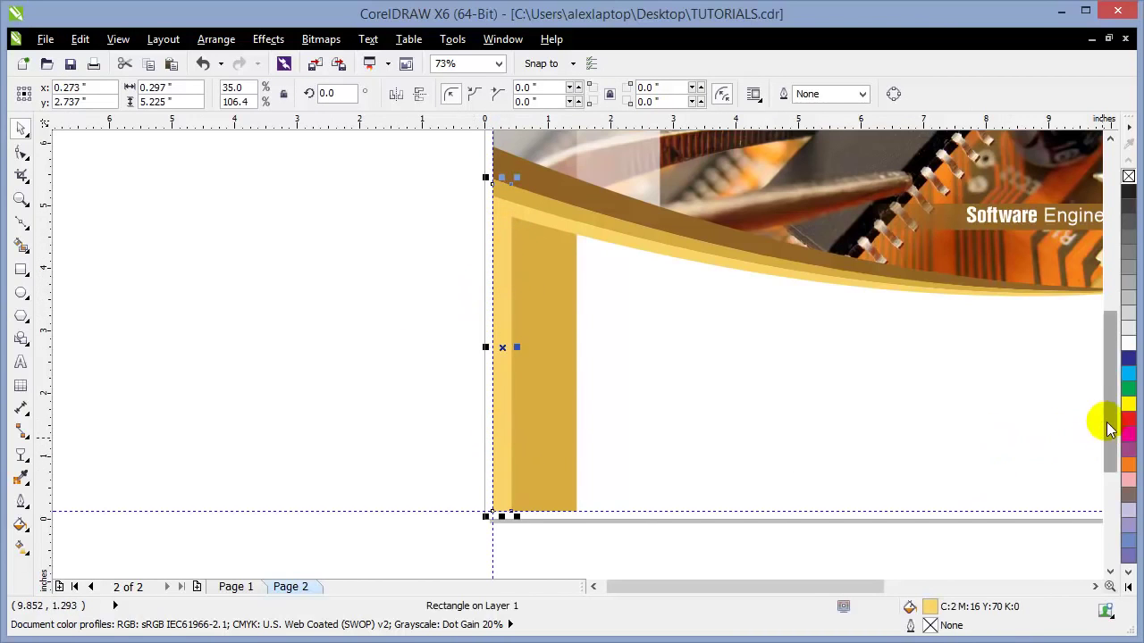
key("ctrl")
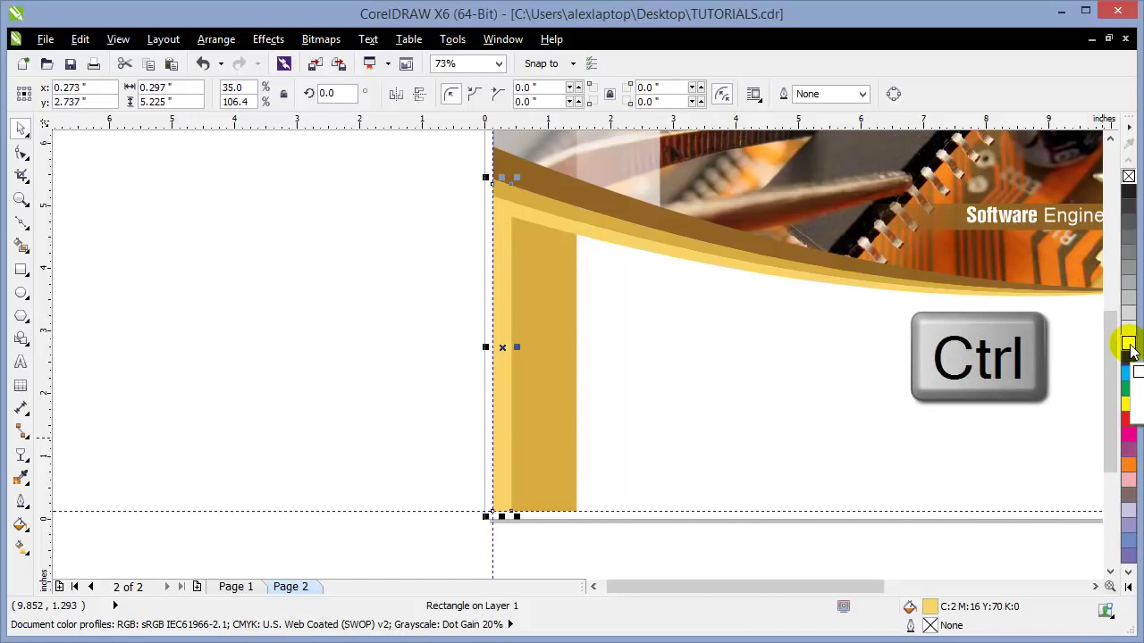
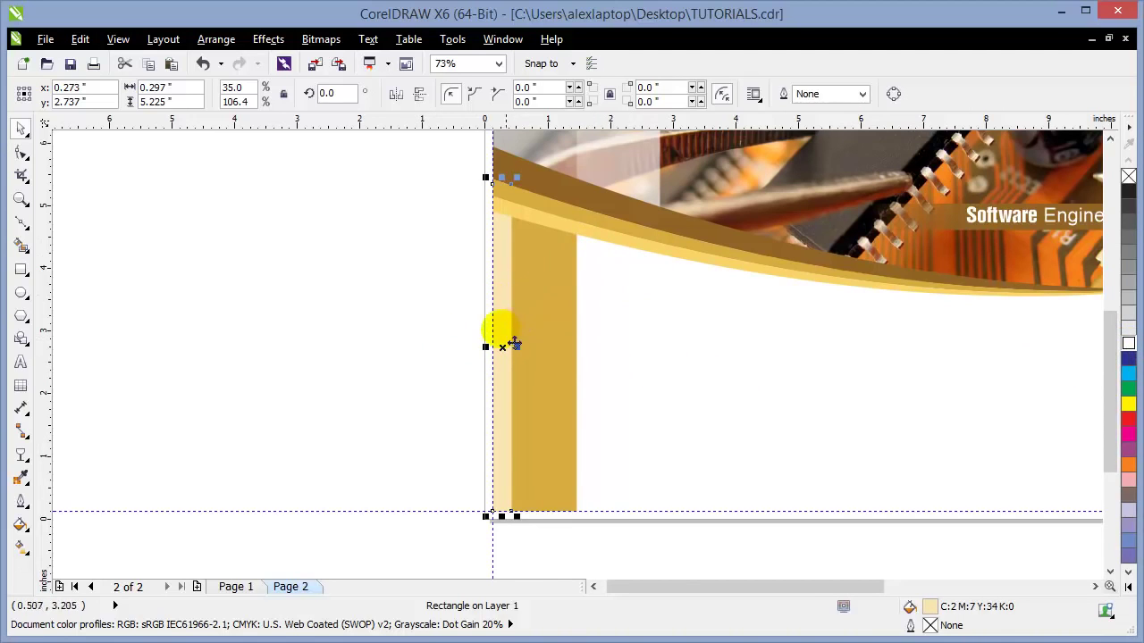
Step: Tint the wide gold vertical bar lighter with white to C11 M21 Y58 K0 and deselect it
left_click_drag(550, 349, 552, 350)
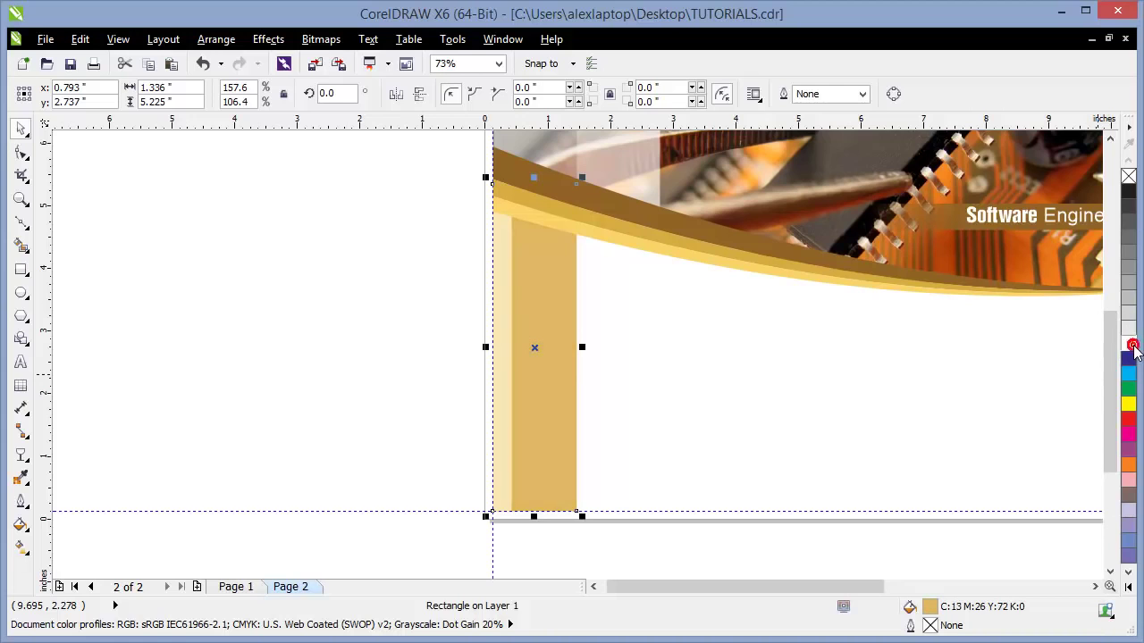
left_click(873, 536)
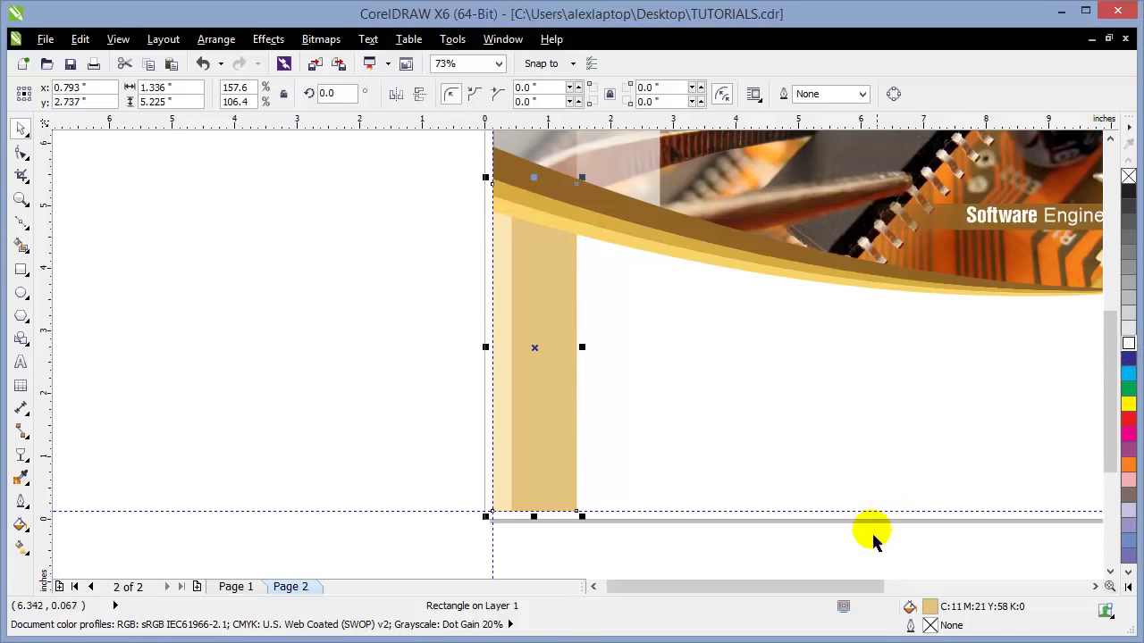
left_click(860, 556)
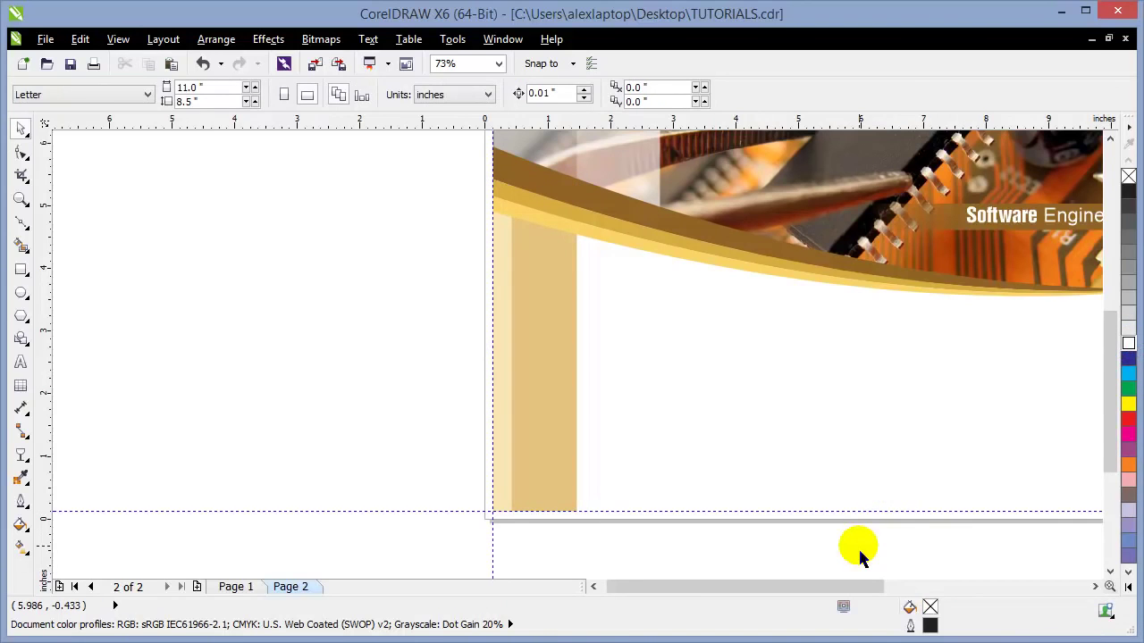
Step: Move the "Lorem ipsum dolor sit amet!" heading, the intro paragraph and the long body text onto the page, stacked beside the vertical bars
key("F4")
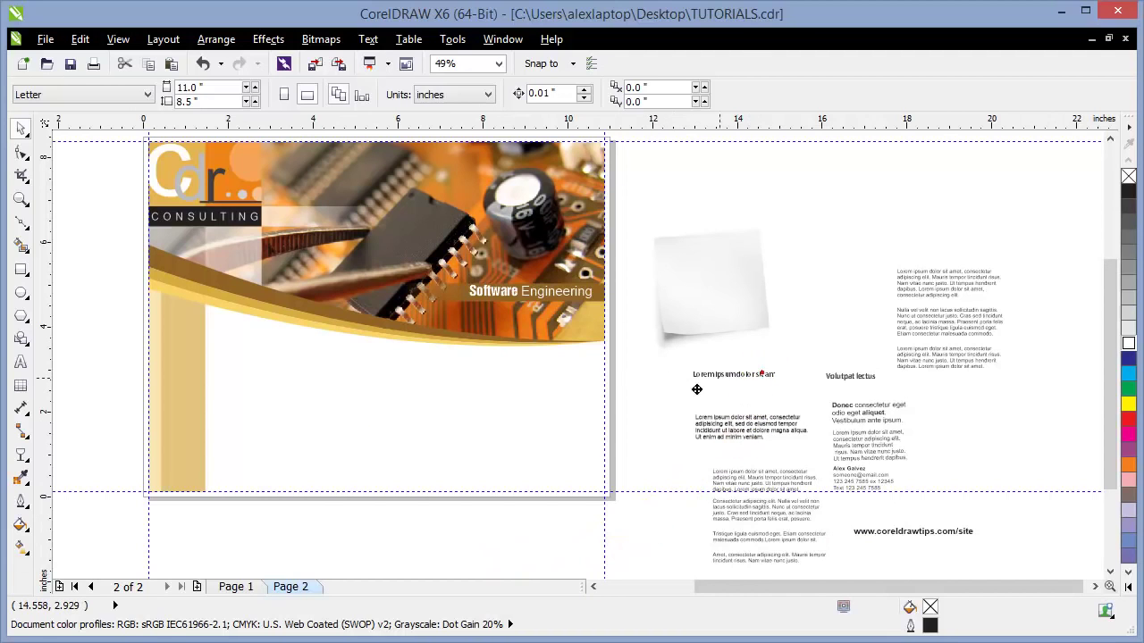
left_click_drag(696, 389, 304, 361)
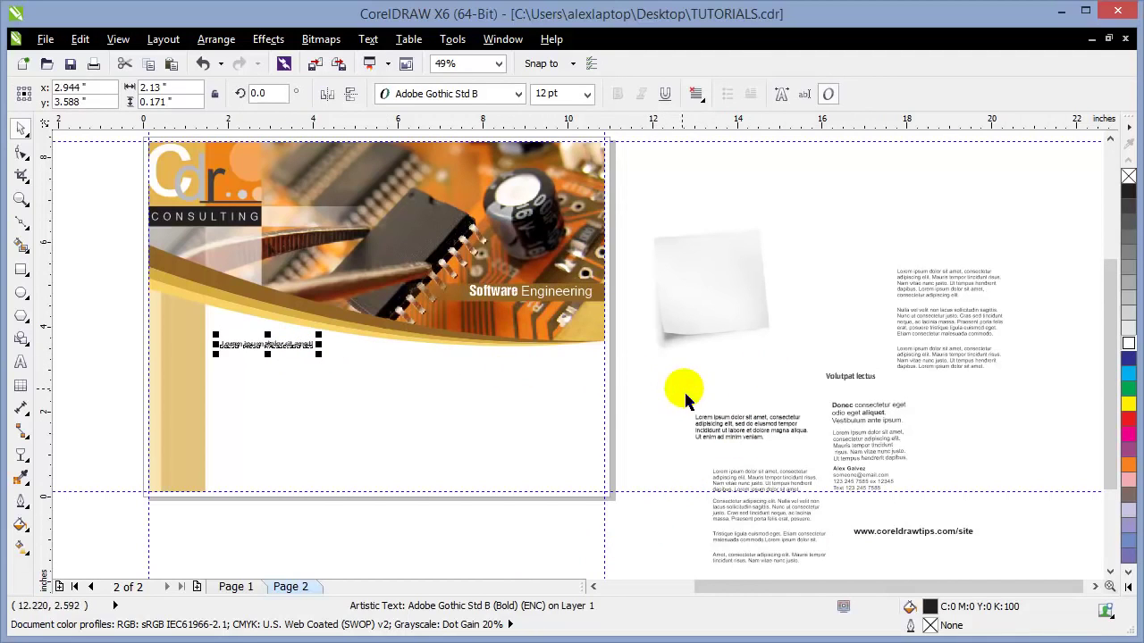
left_click_drag(727, 432, 259, 373)
left_click(303, 528)
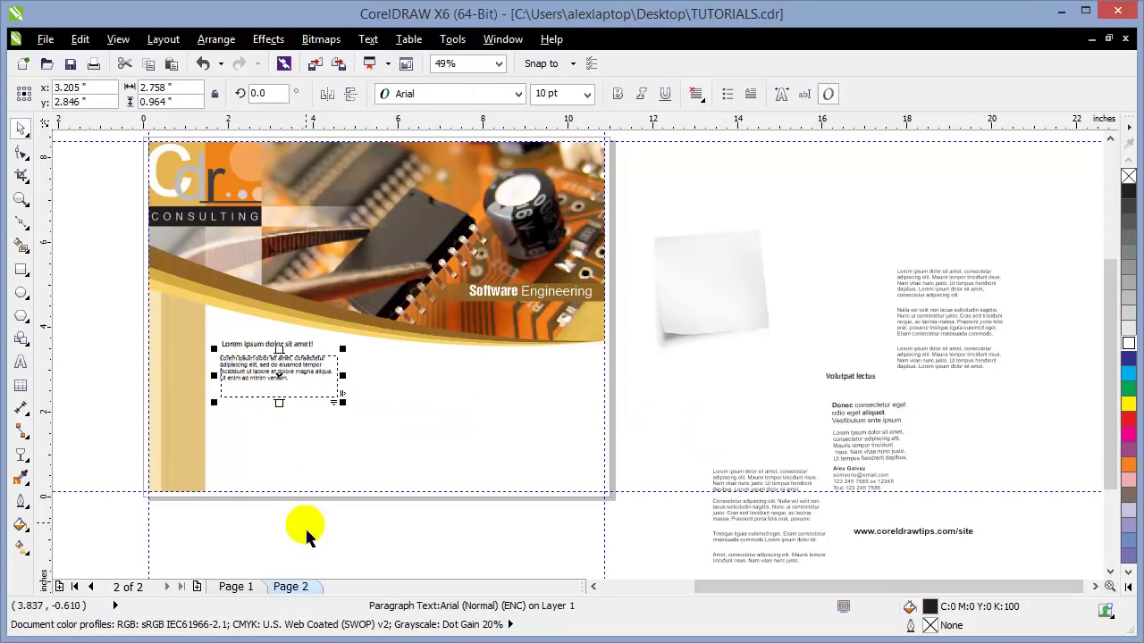
left_click_drag(732, 513, 257, 447)
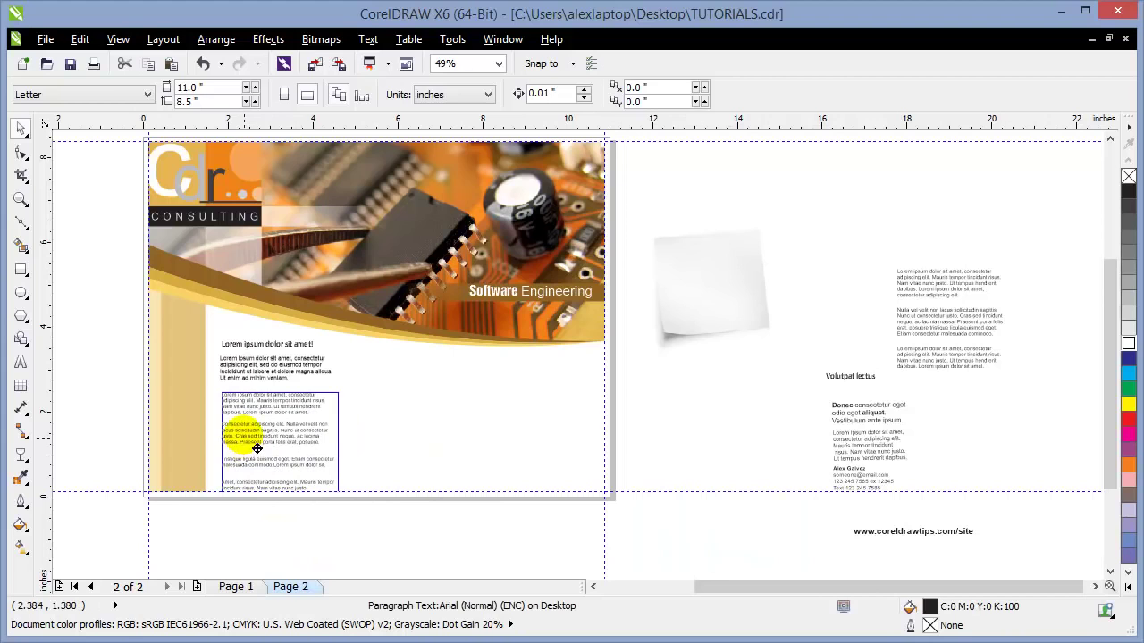
left_click(219, 528)
Step: Tighten the text column by shifting the heading and both paragraph blocks slightly up and closer to the wide vertical bar
left_click(18, 199)
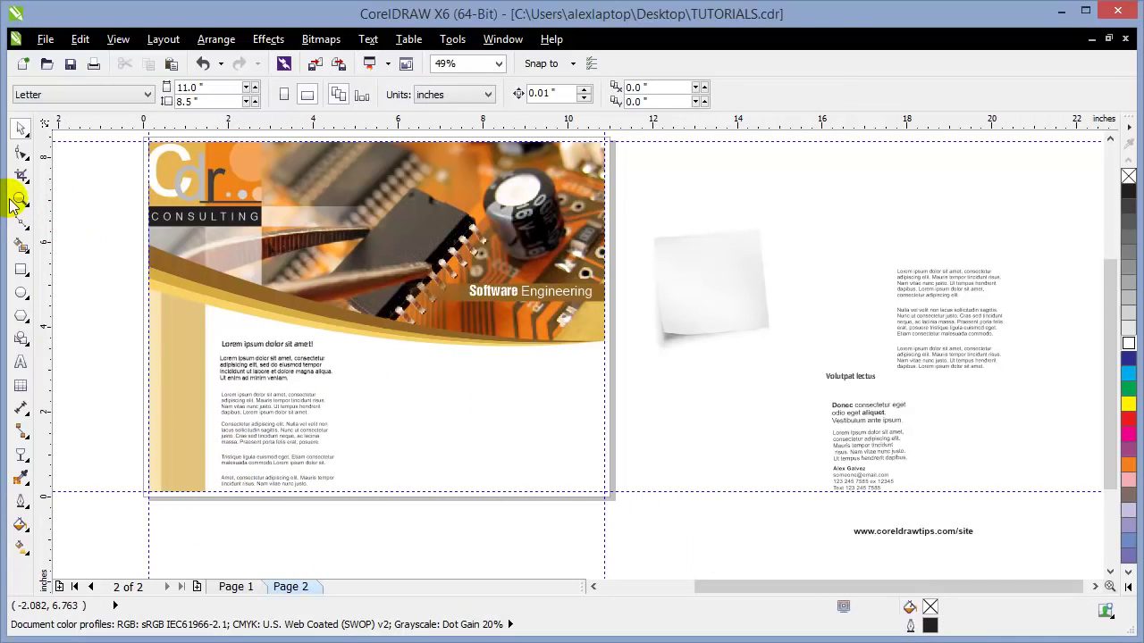
left_click_drag(111, 232, 425, 530)
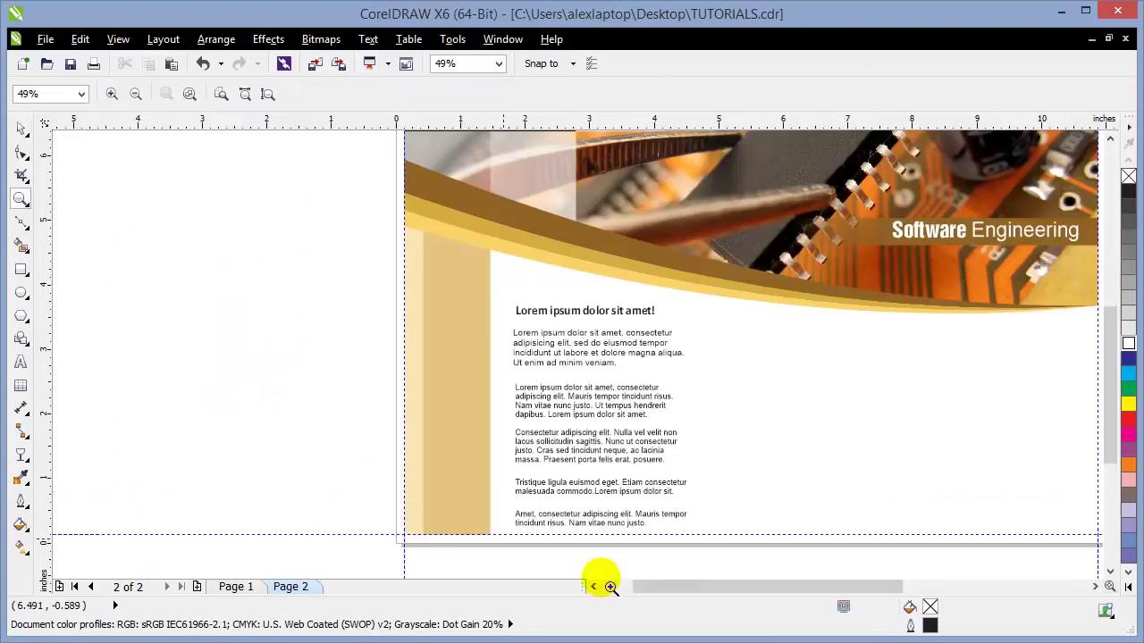
left_click(23, 128)
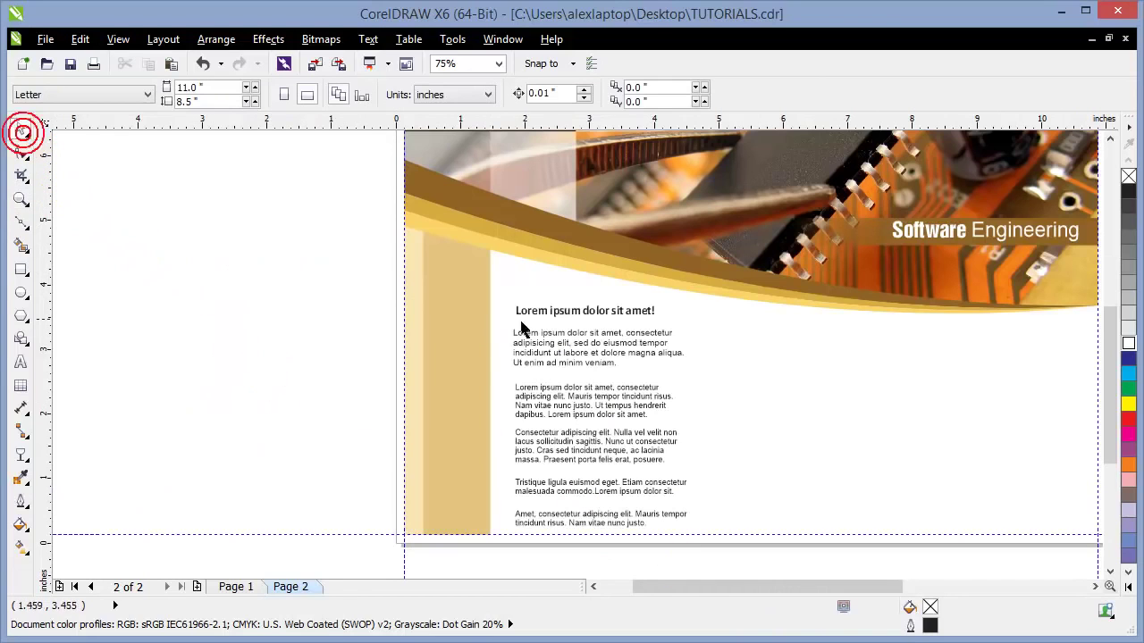
mouse_move(524, 327)
left_mouse_down()
mouse_move(544, 312)
mouse_move(524, 339)
left_mouse_up()
left_click(550, 413)
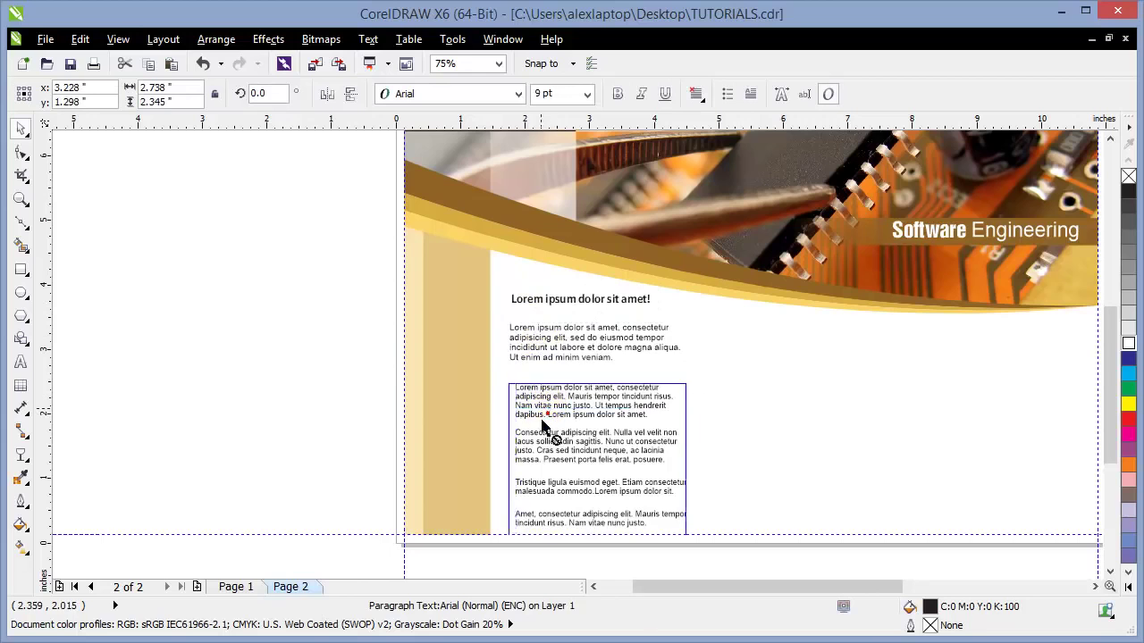
left_click_drag(546, 432, 555, 407)
left_click(249, 456)
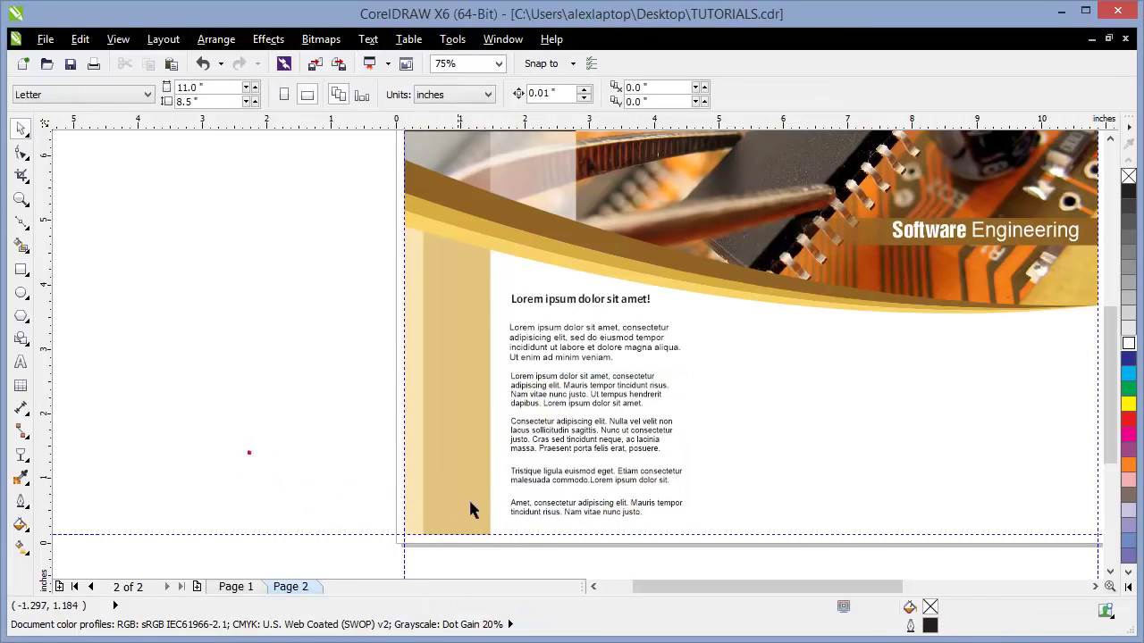
Step: Align the left edges of the body text, the intro paragraph and the heading
left_click(541, 485)
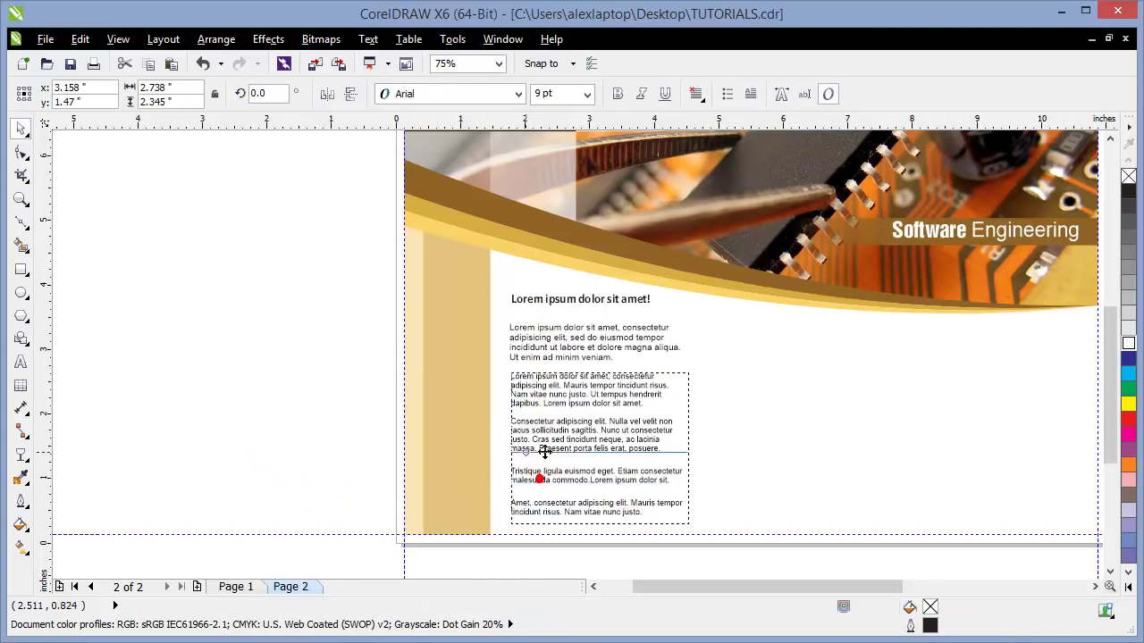
left_click(586, 362, "shift")
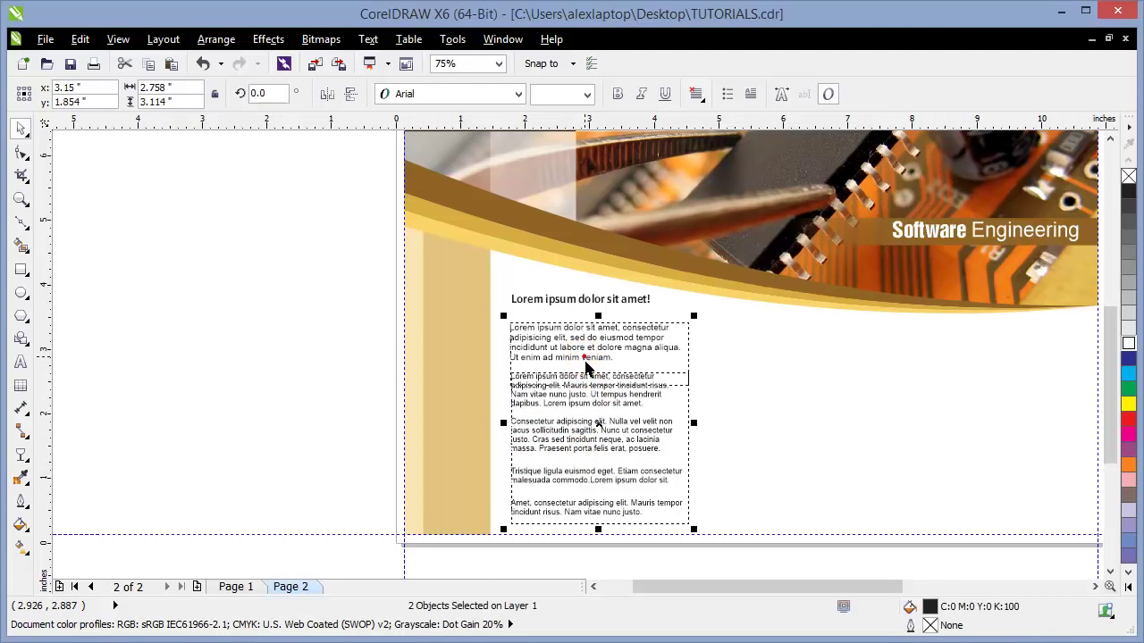
left_click(559, 307, "shift")
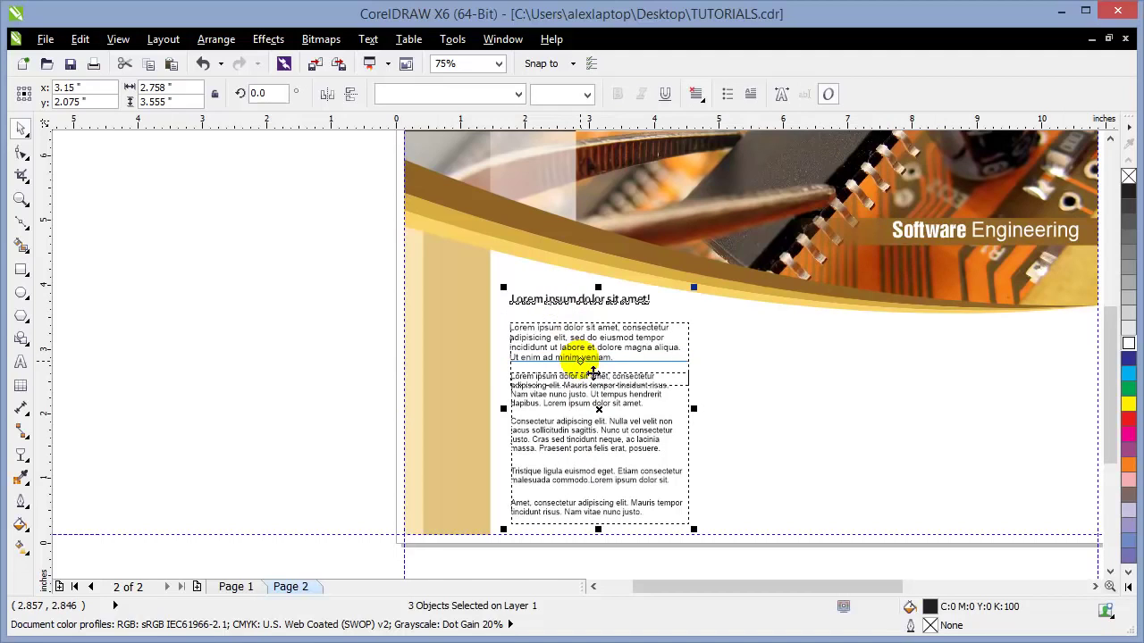
key("l")
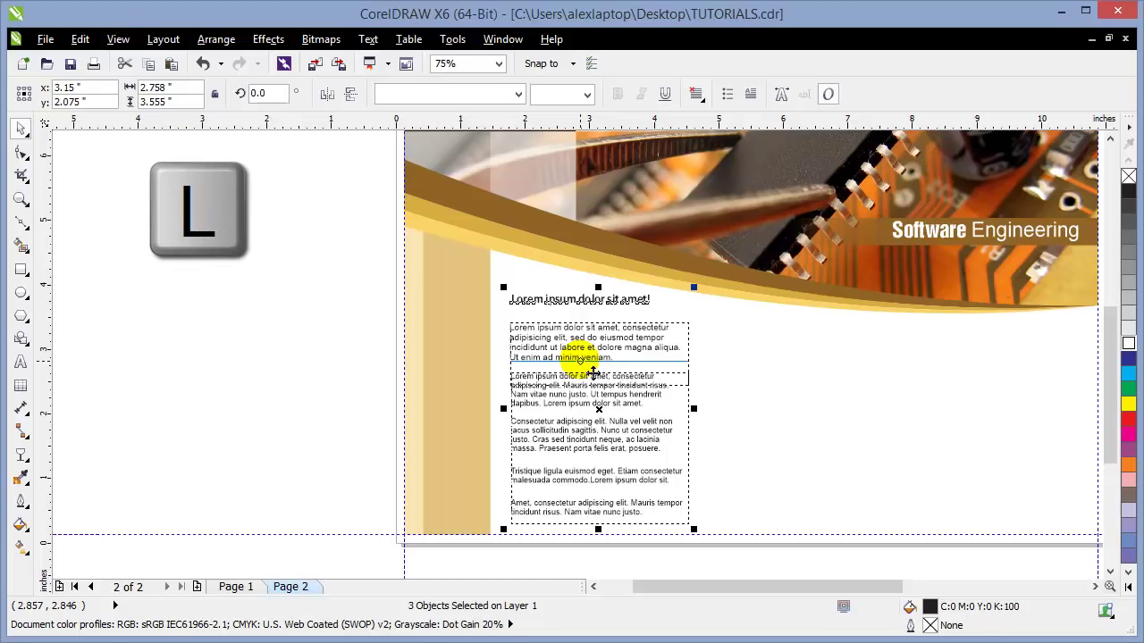
key("l")
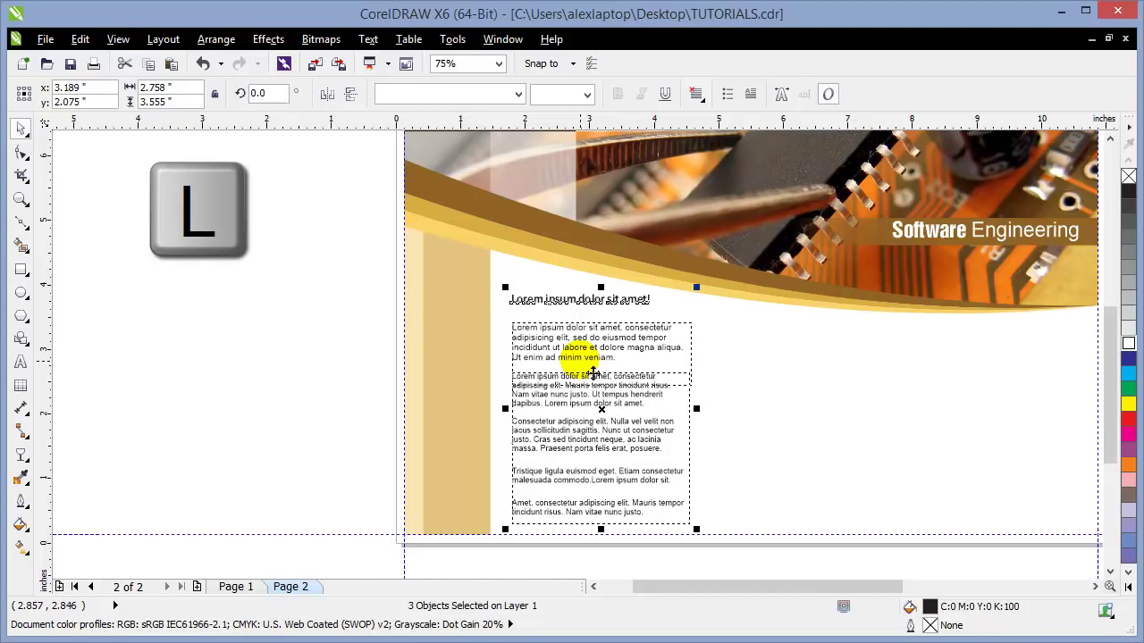
left_click(243, 373)
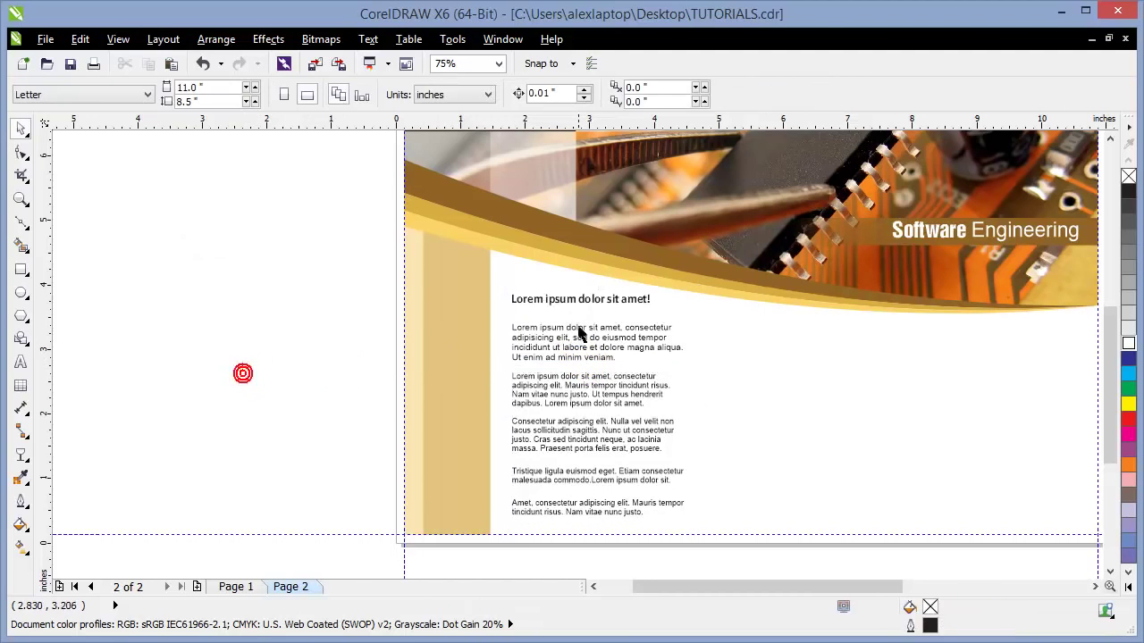
Step: Nudge the heading down closer to the intro paragraph, keeping its left alignment
left_click(580, 311)
left_click_drag(589, 313, 589, 316)
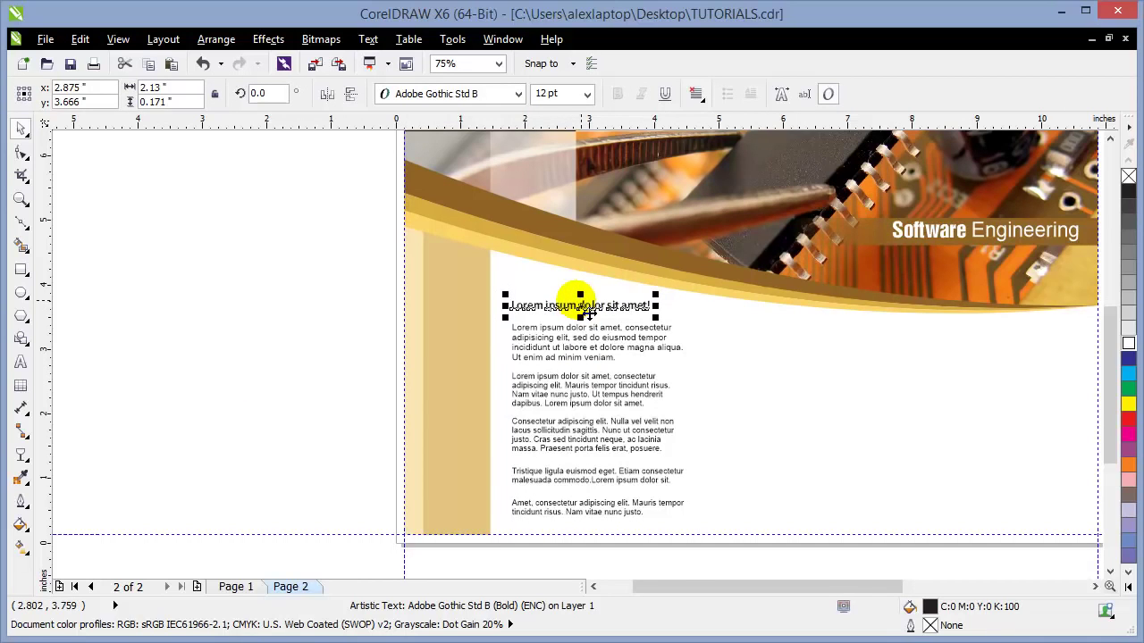
key("Escape")
Step: Shift the long body text block slightly to the right so it is indented under the intro paragraph
left_click(606, 458)
left_click(606, 457)
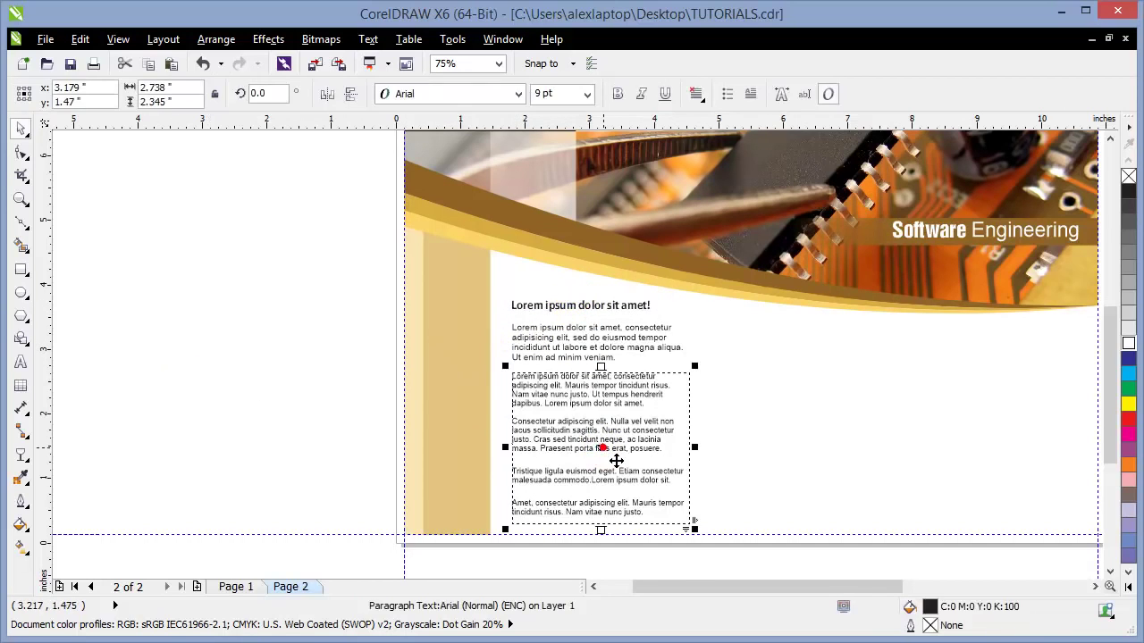
left_click_drag(617, 460, 617, 461)
left_click(228, 419)
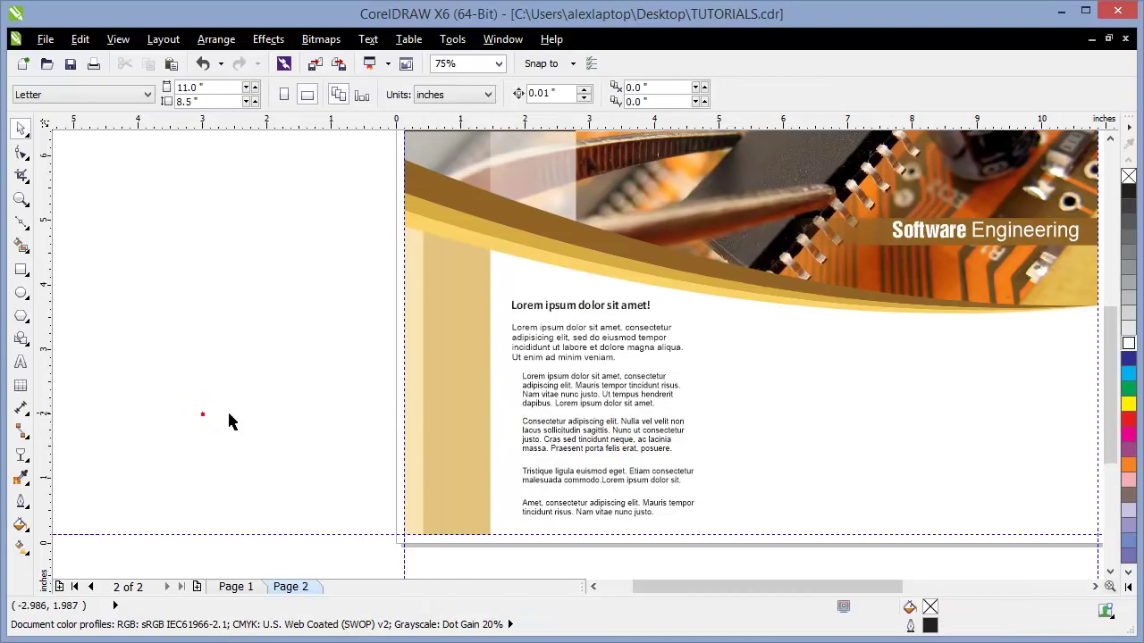
Step: Sample the dark brown from the darkest curved strip and apply it as the fill of the "Lorem ipsum dolor sit amet!" heading
left_click(21, 478)
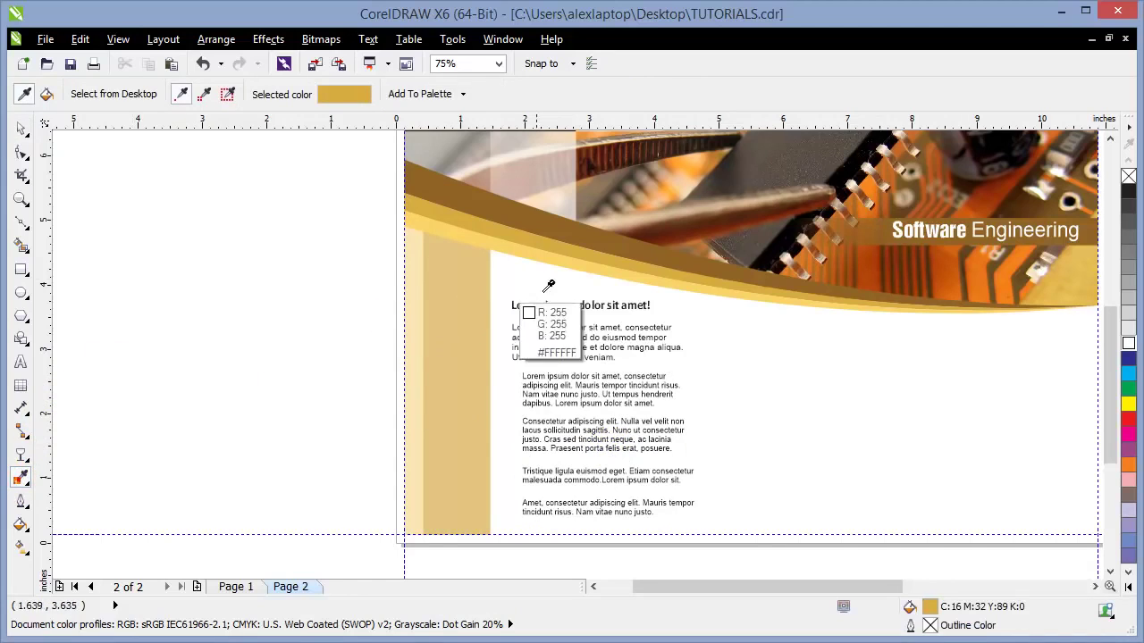
left_click(576, 273)
left_click(554, 304)
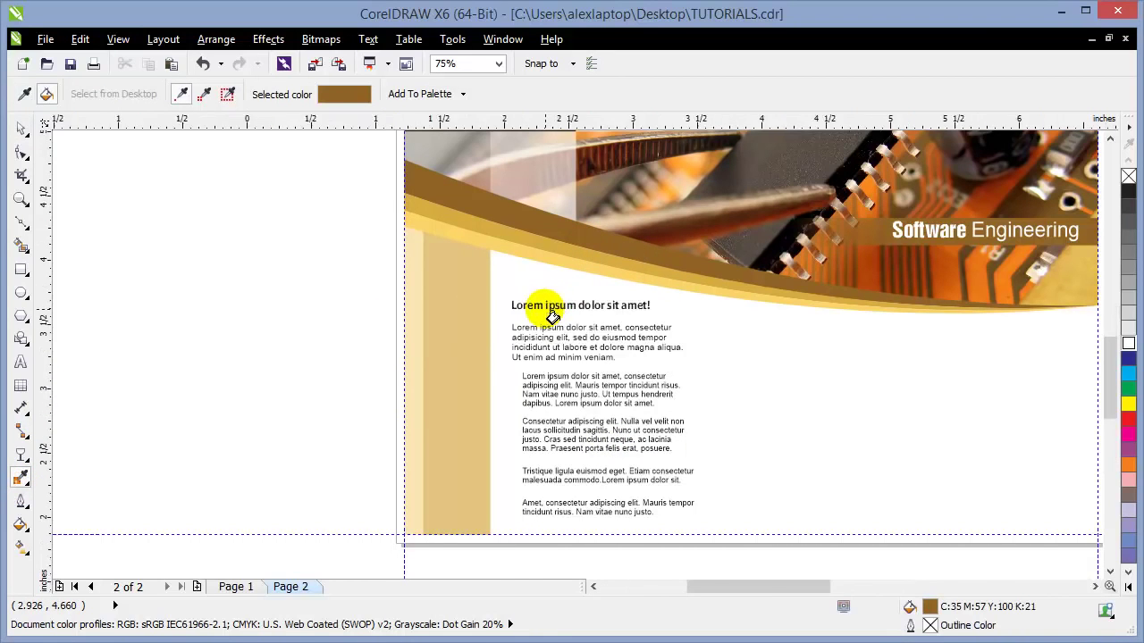
scroll(557, 311, "up", 3)
left_click(569, 309)
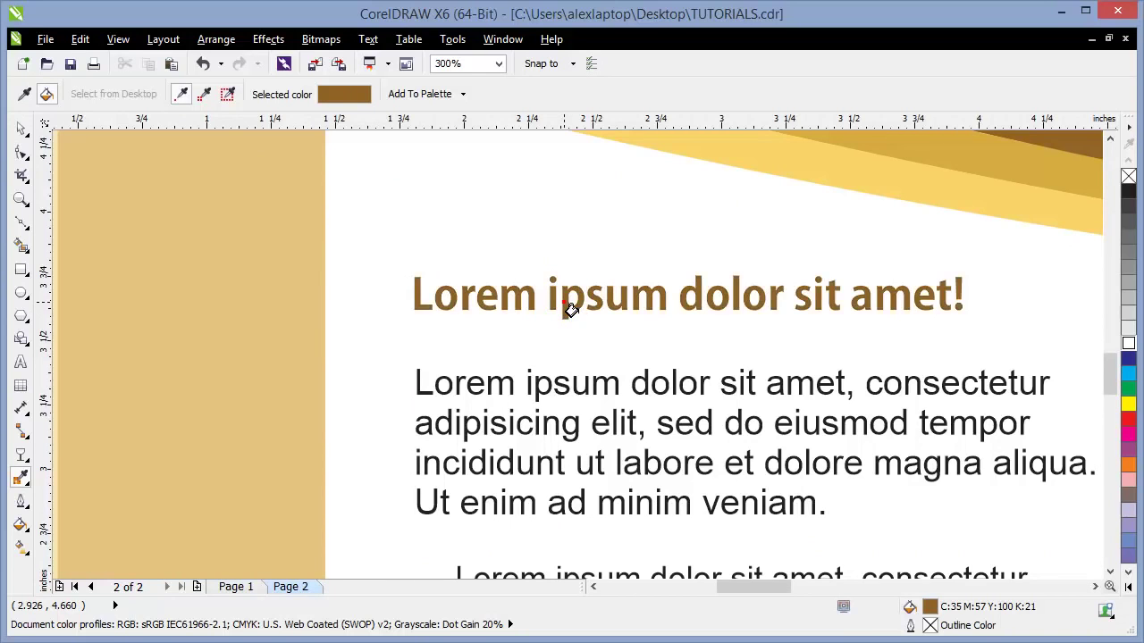
scroll(536, 303, "down", 3)
left_click(21, 126)
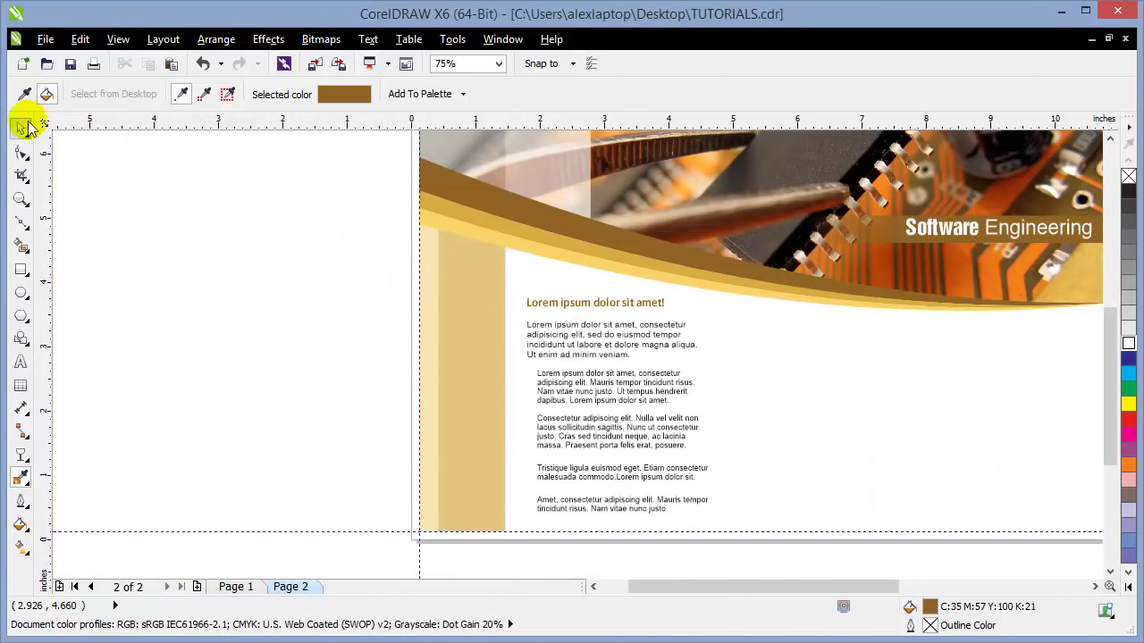
Step: Make the words "Lorem ipsum" and "labore" bold in the intro paragraph
scroll(593, 384, "up", 1)
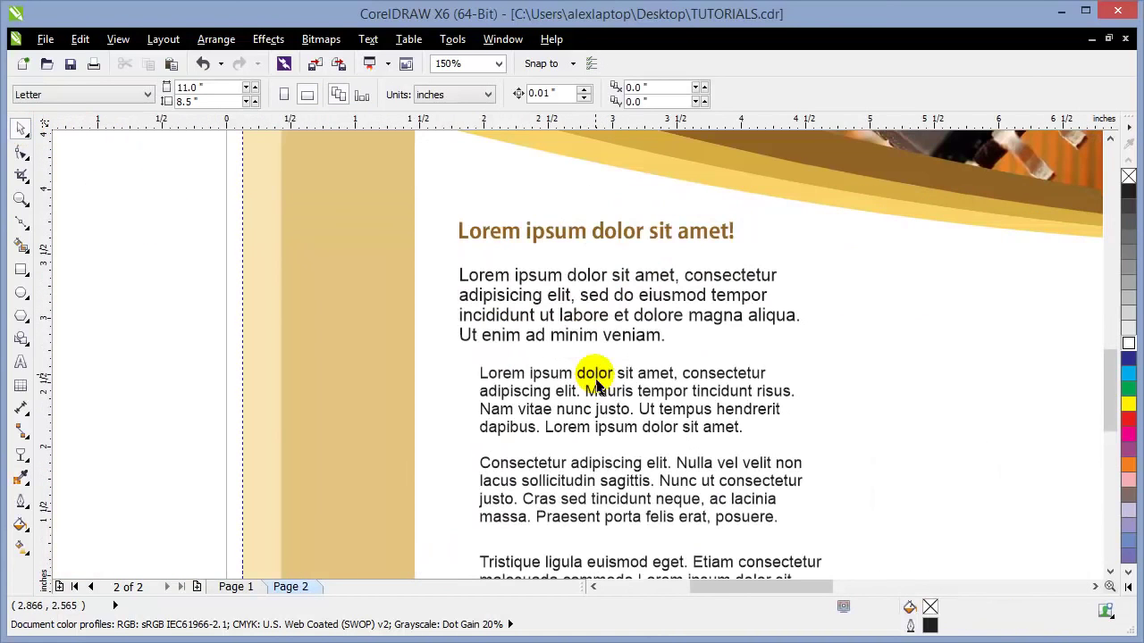
left_click(21, 363)
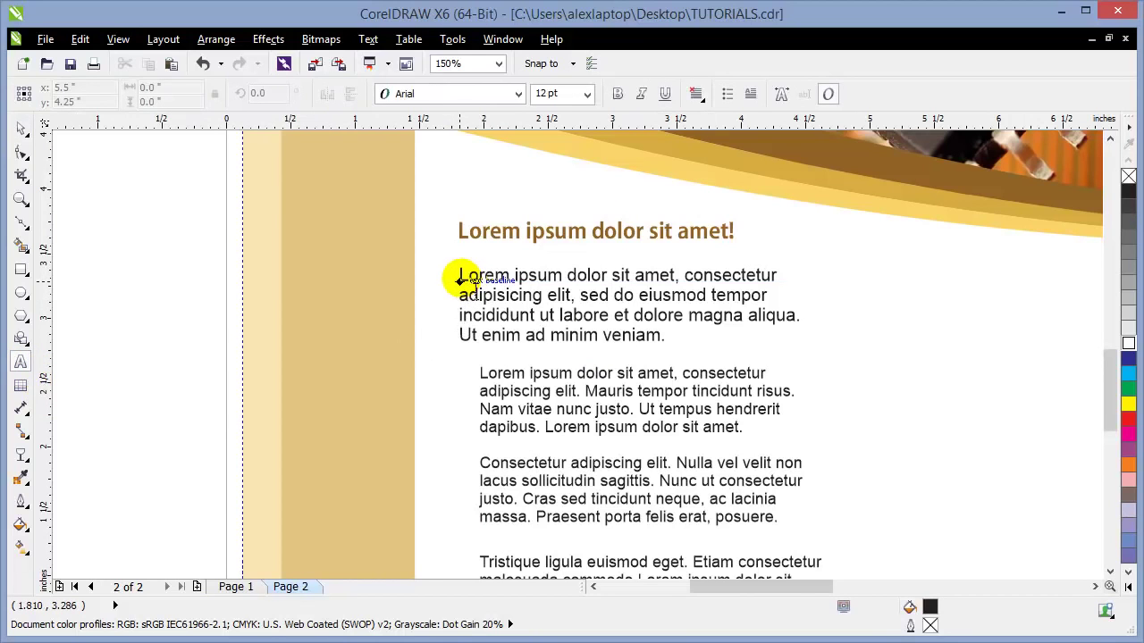
left_click_drag(458, 277, 570, 277)
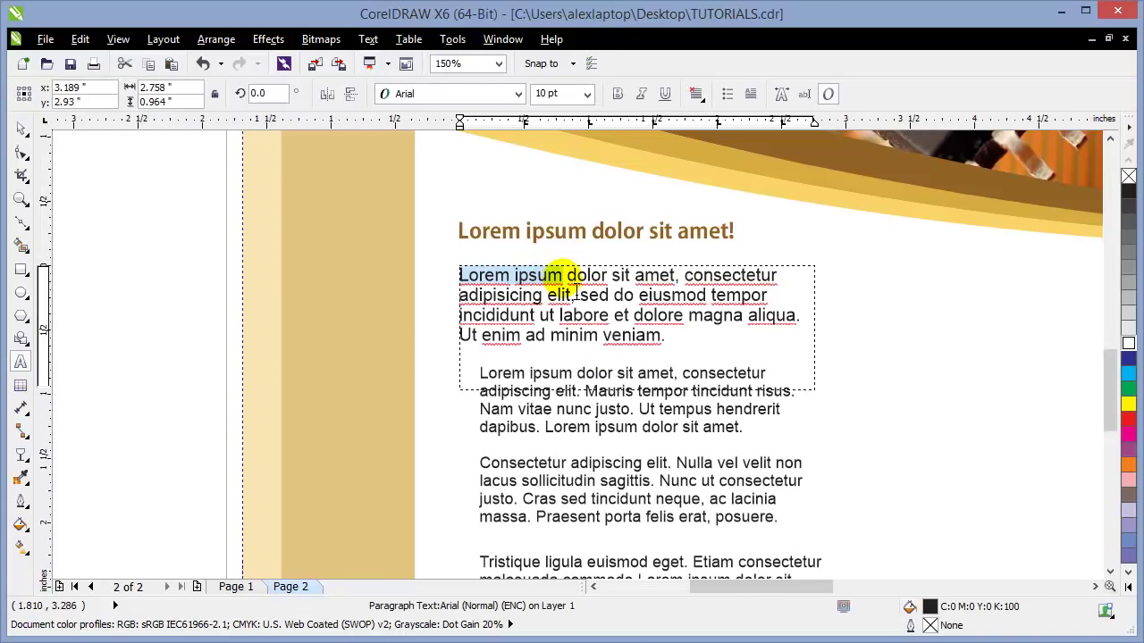
left_click(616, 94)
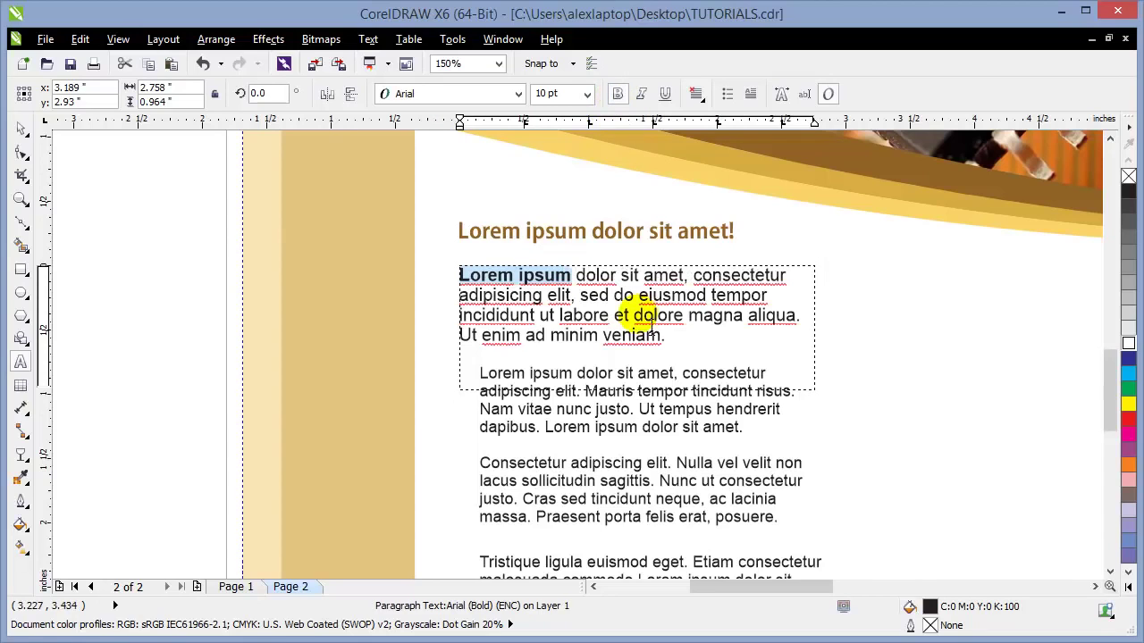
double_click(583, 315)
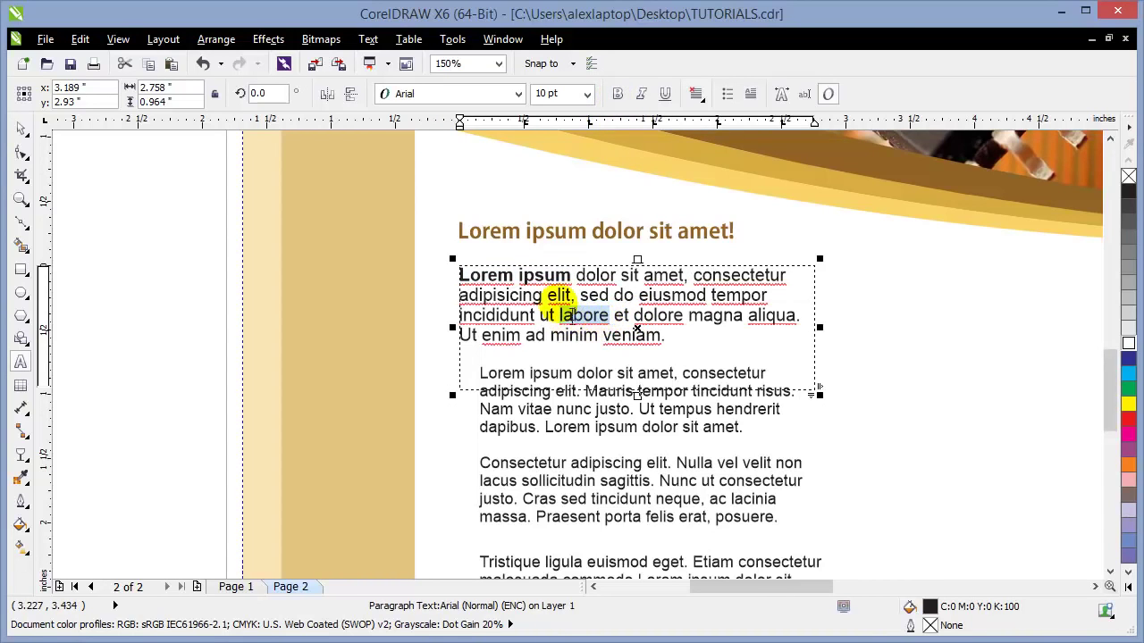
left_click(617, 94)
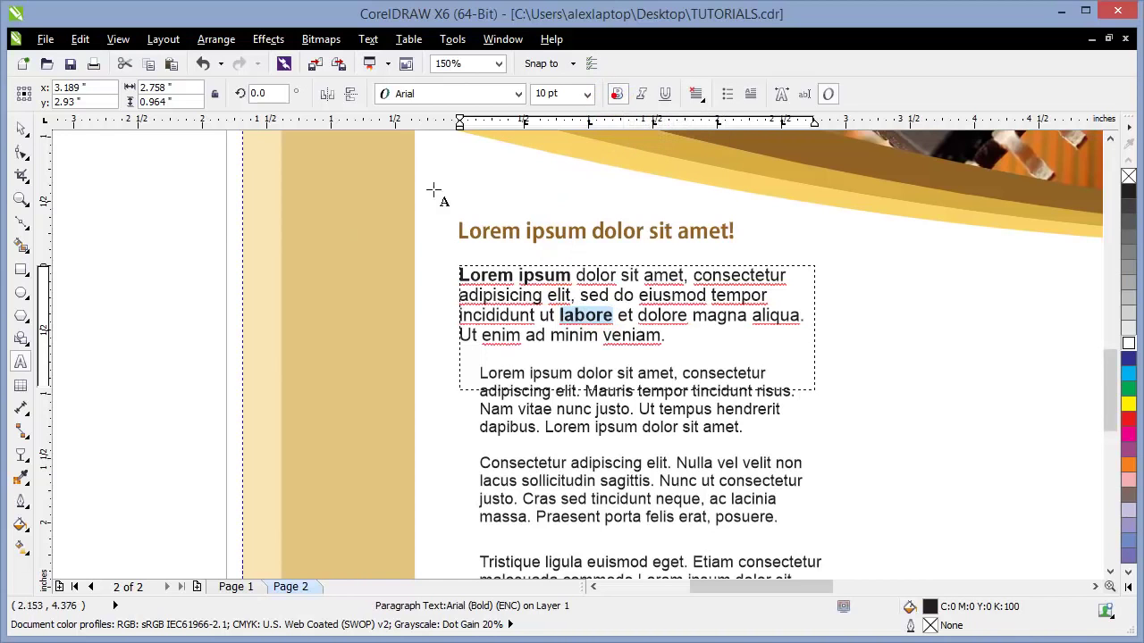
Step: Draw a small square about 0.09 in wide beside the first indented paragraph on page 2, matching the bullets on page 1
left_click(20, 128)
left_click(136, 207)
scroll(258, 307, "down", 2)
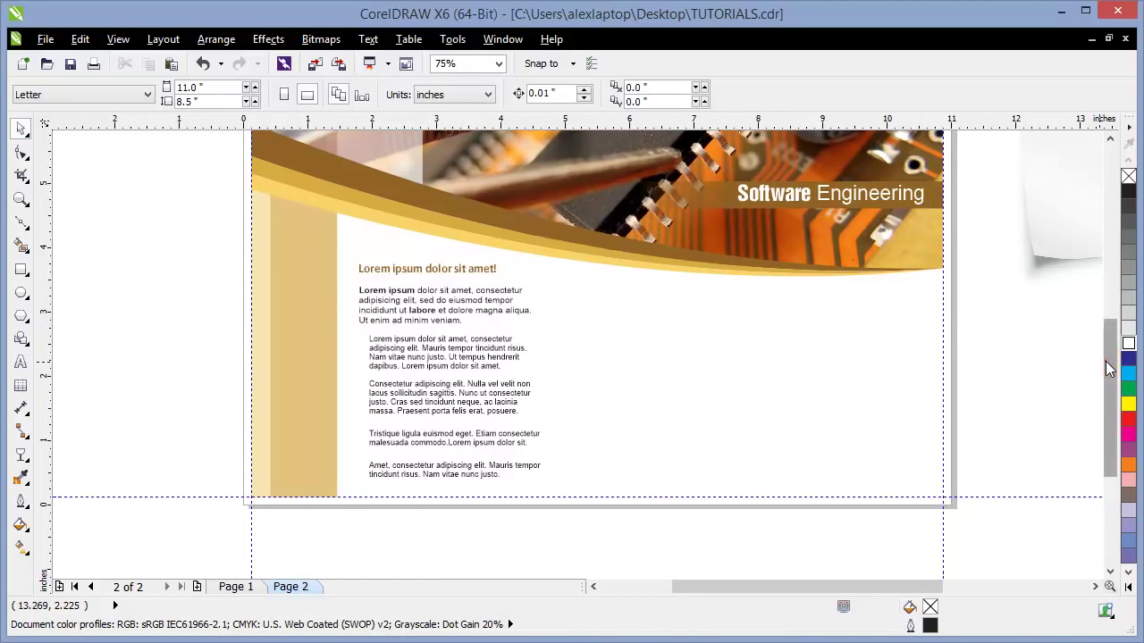
scroll(1108, 366, "up", 1)
left_click(236, 587)
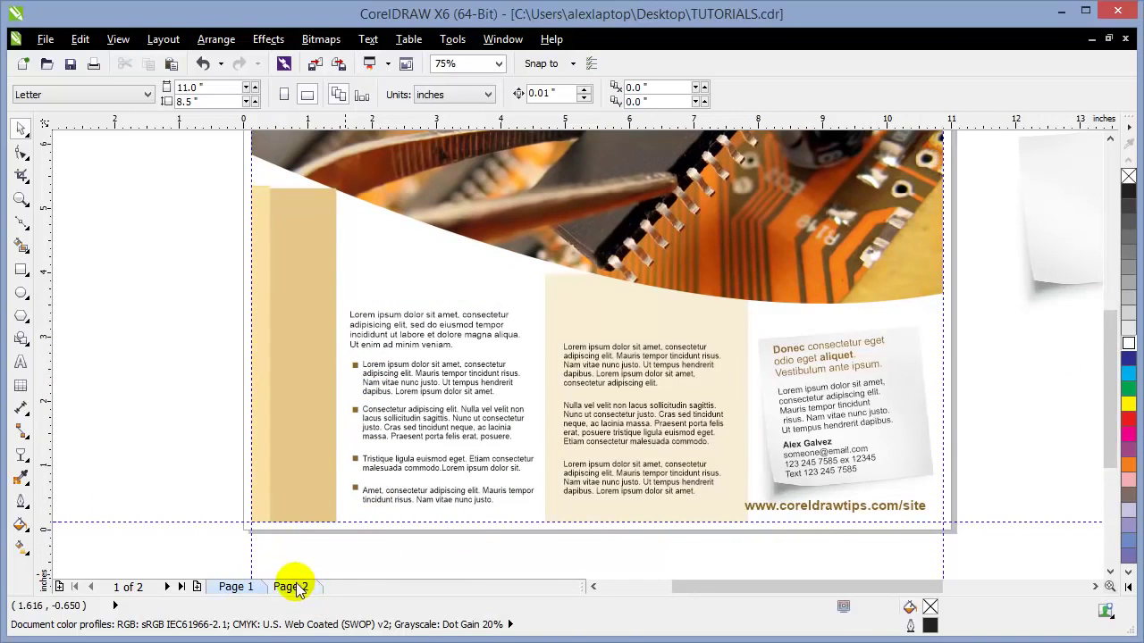
left_click(295, 587)
scroll(327, 435, "up", 2)
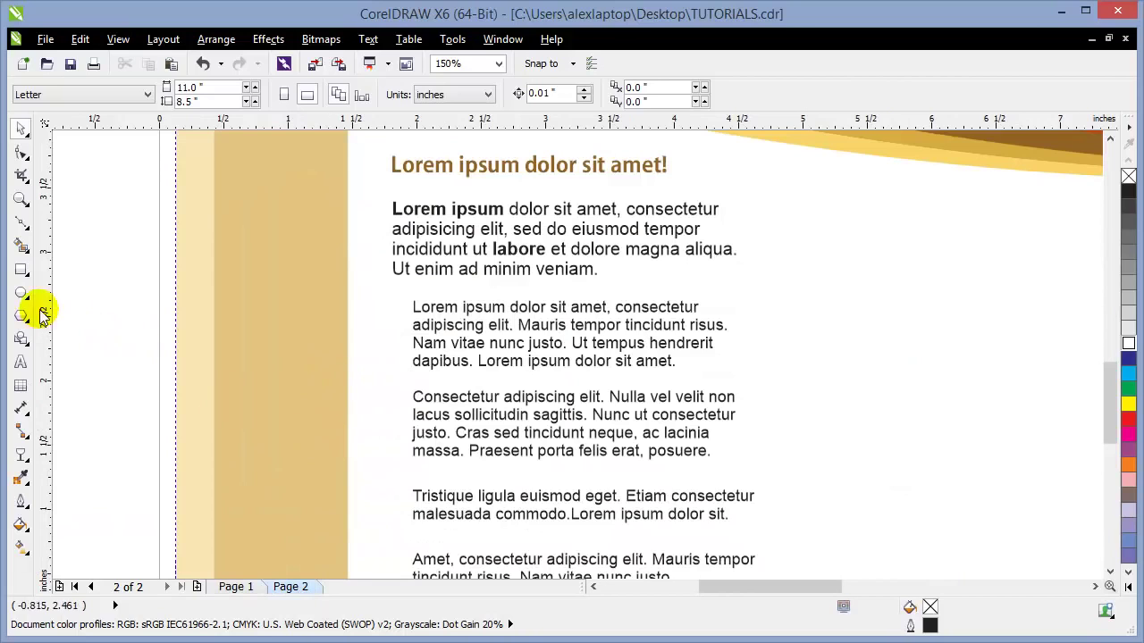
left_click(22, 269)
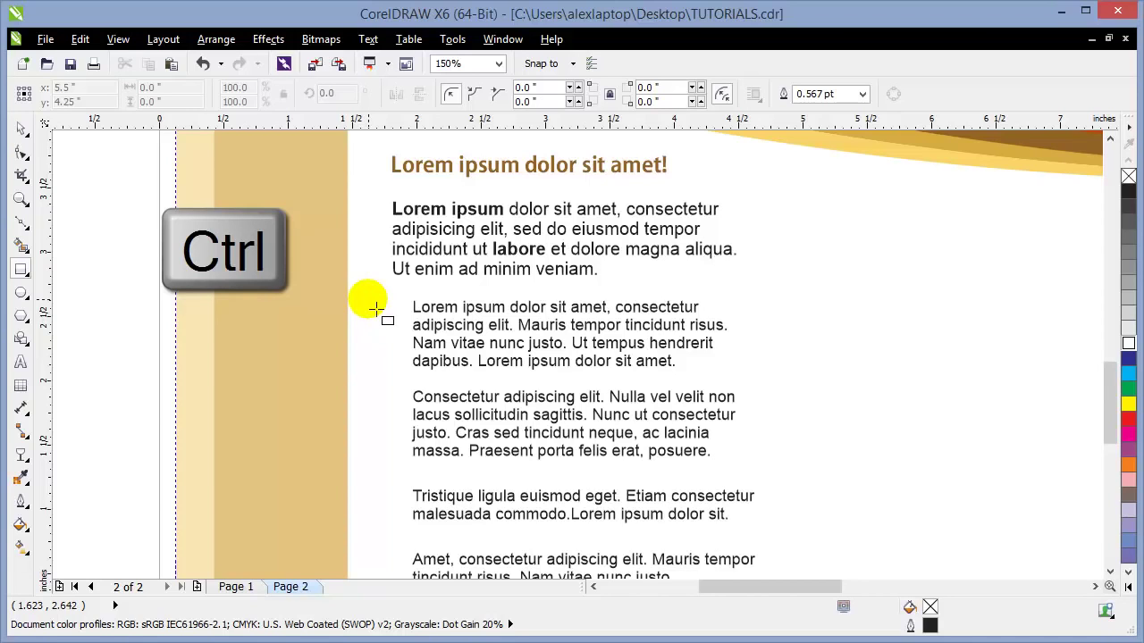
mouse_move(376, 309)
left_mouse_down()
mouse_move(386, 325)
mouse_move(380, 316)
left_mouse_up()
left_click(22, 130)
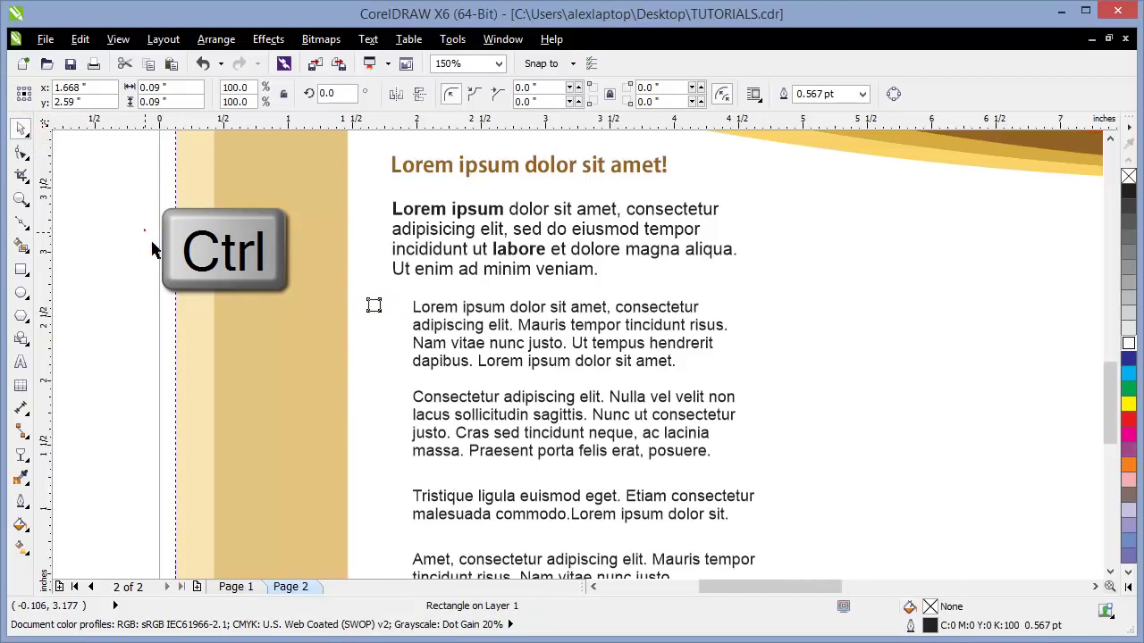
Step: Move the small square closer to the first indented paragraph, level with its first line
left_click(376, 318)
left_click_drag(373, 308, 404, 327)
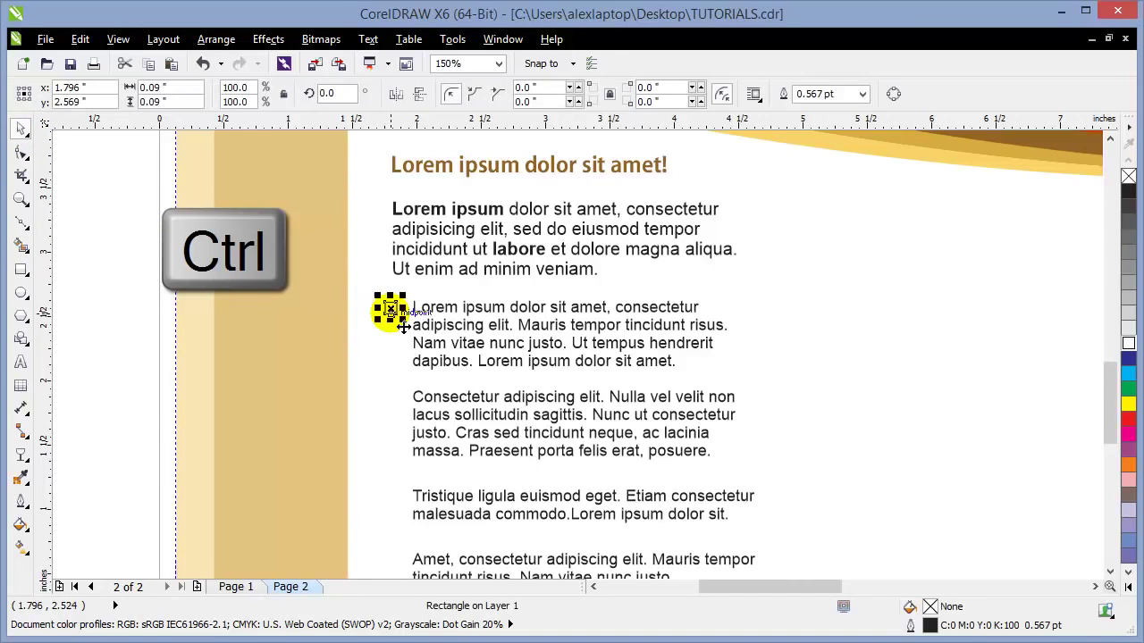
left_click(114, 378)
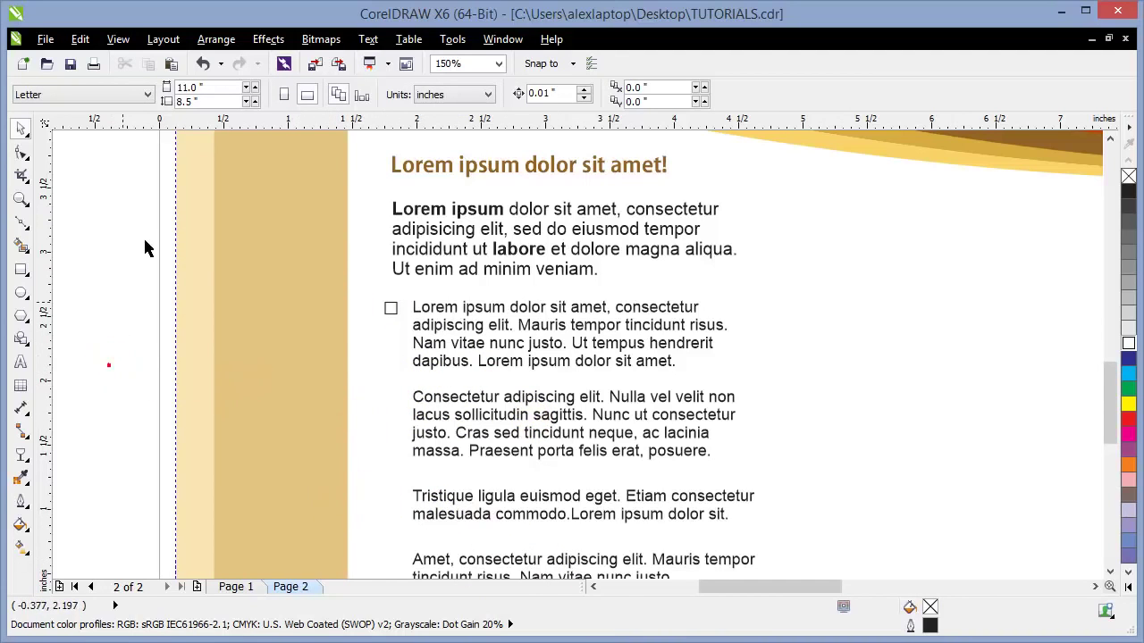
Step: Turn off snapping to guidelines and snapping to objects
left_click(227, 45)
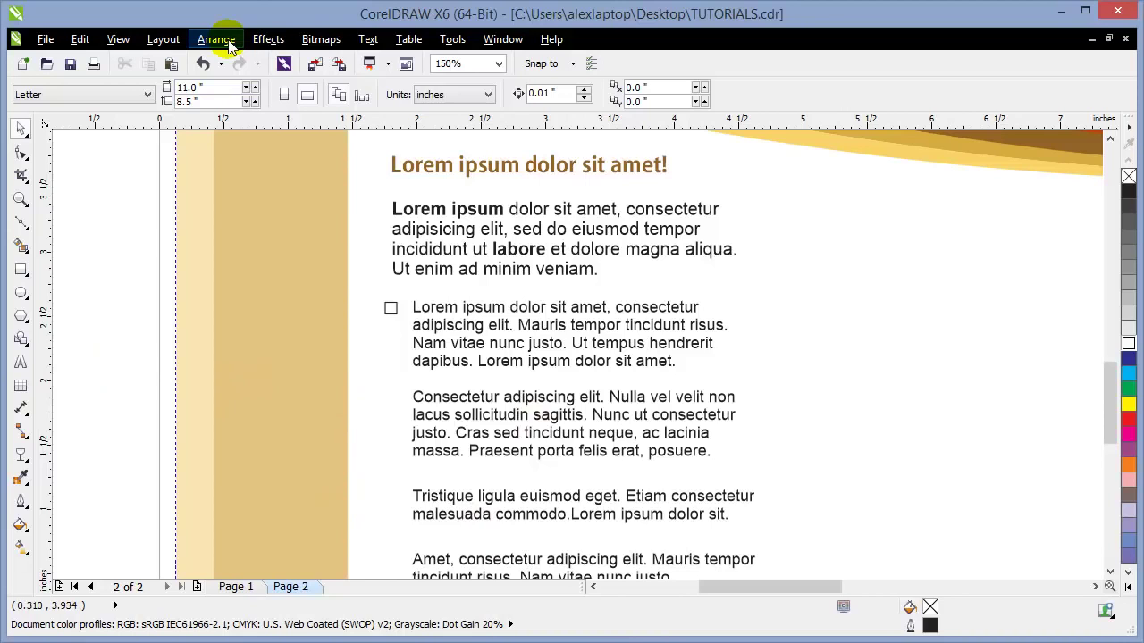
left_click(119, 43)
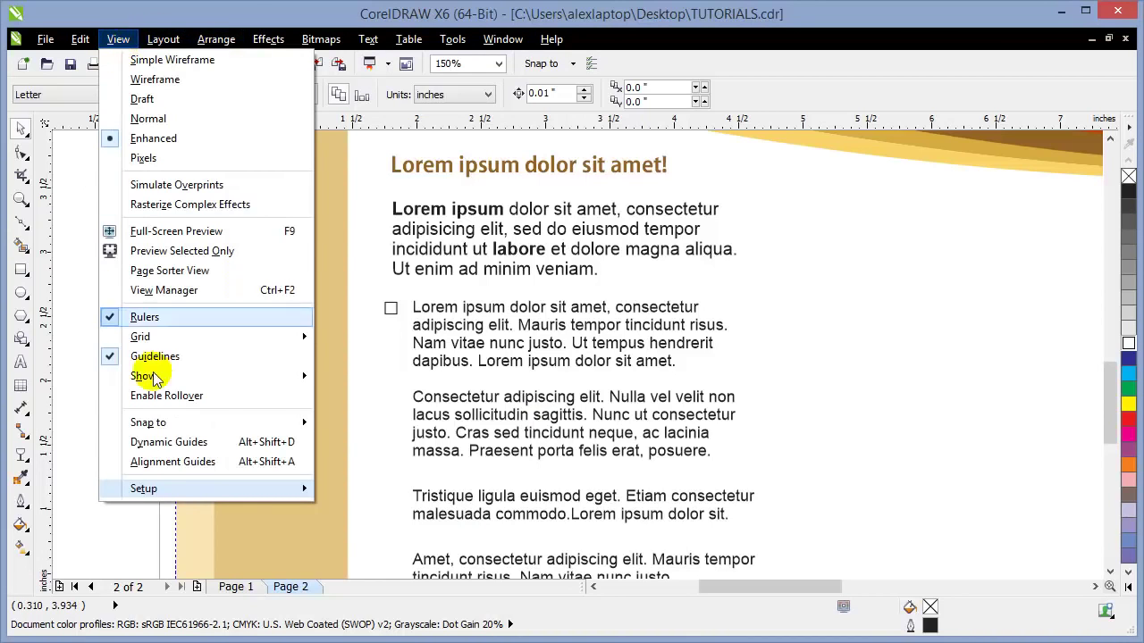
mouse_move(308, 425)
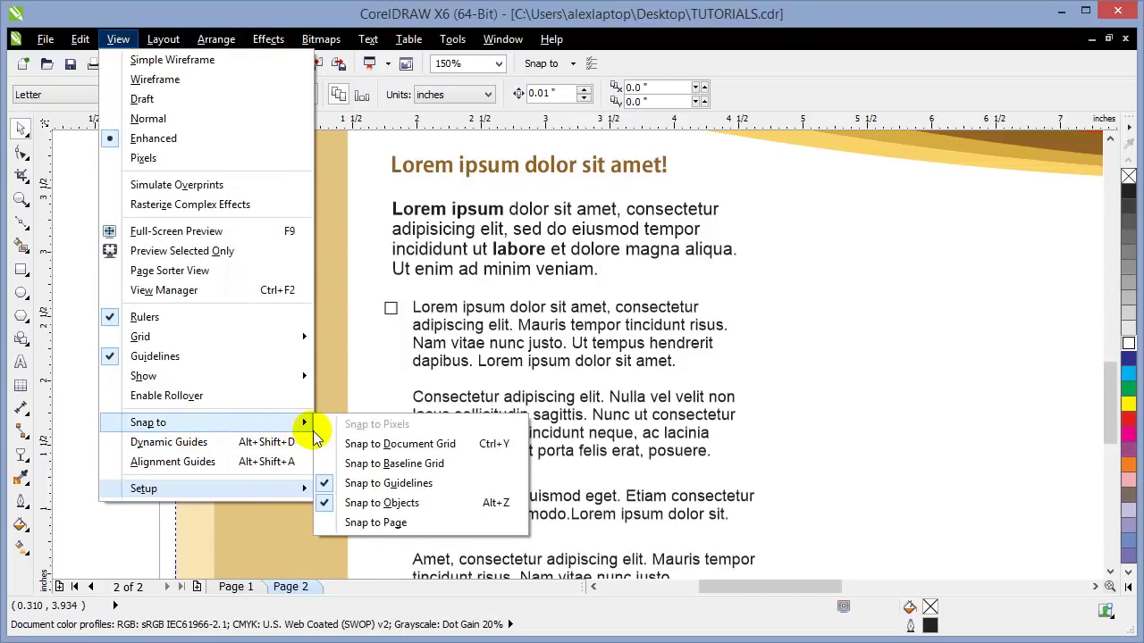
left_click(326, 491)
left_click(118, 40)
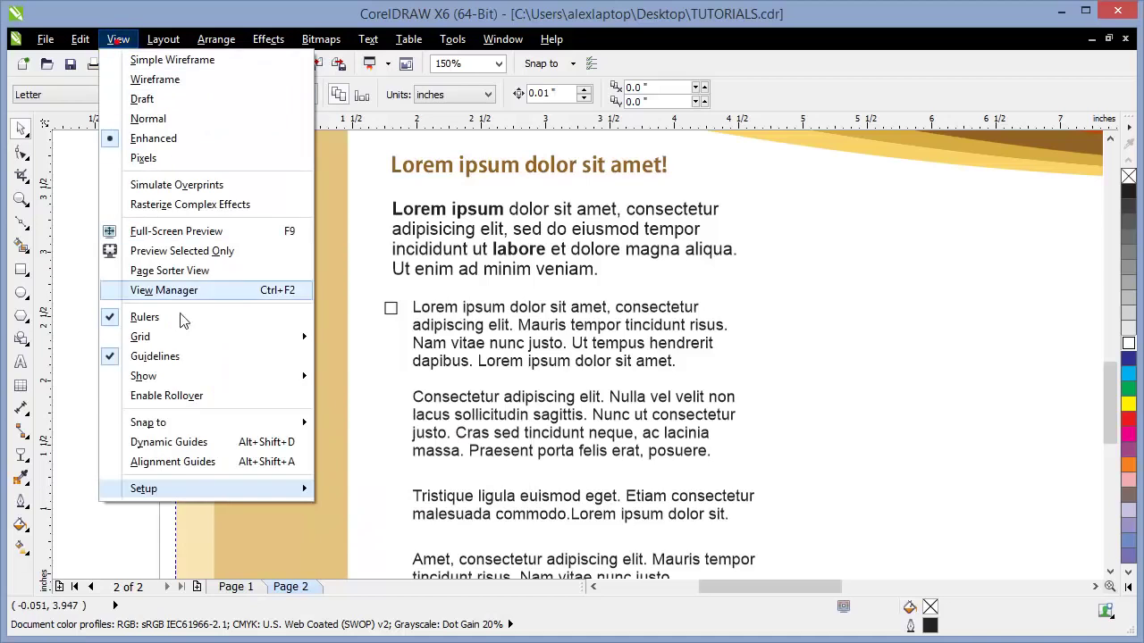
mouse_move(191, 427)
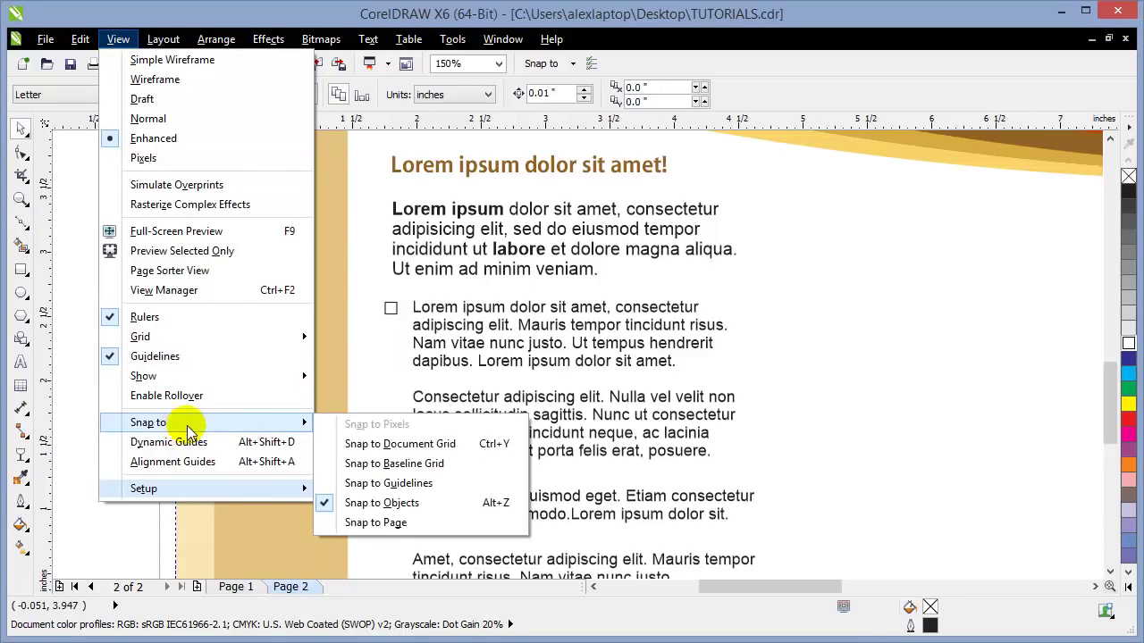
left_click(325, 503)
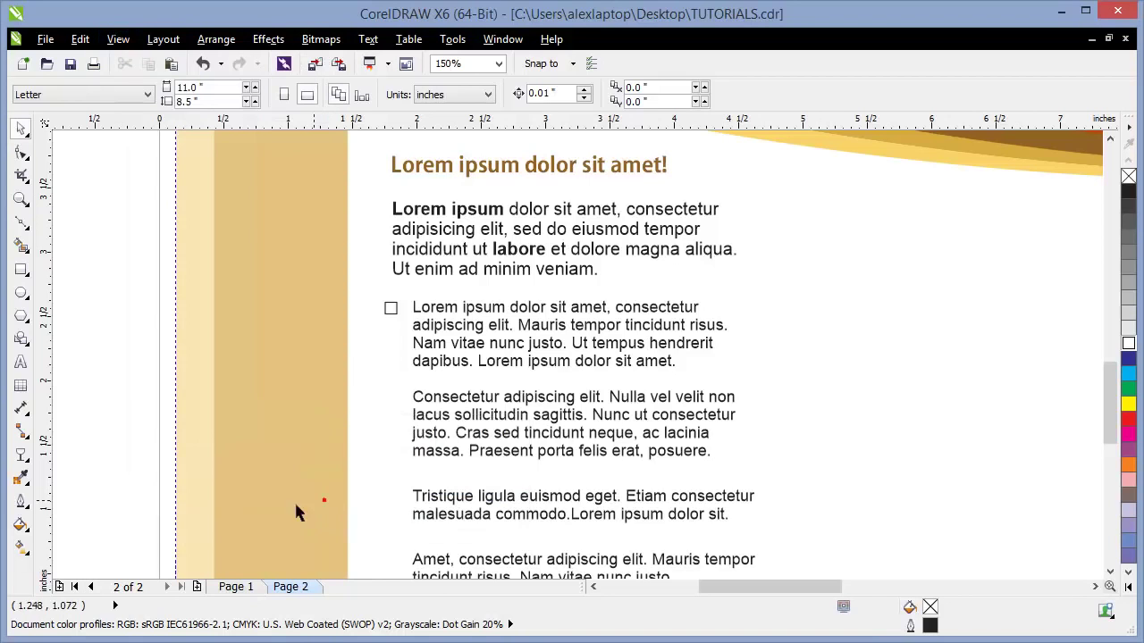
Step: Shift the small square slightly right so it lines up with the left edge of the intro paragraph
left_click(390, 313)
left_click_drag(391, 311, 394, 309)
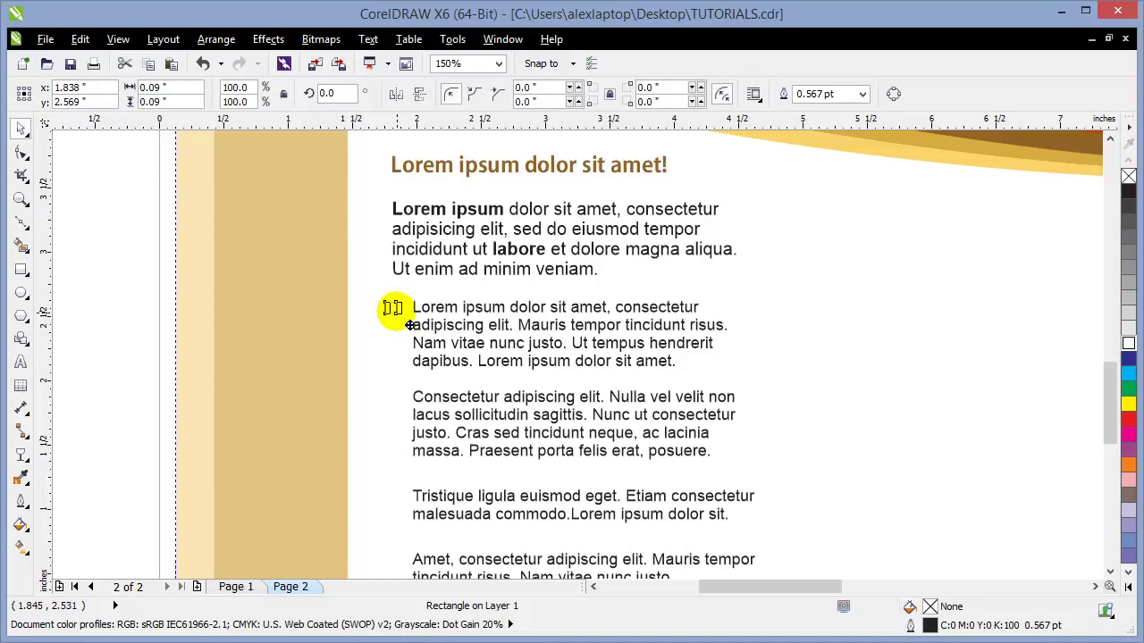
key("Escape")
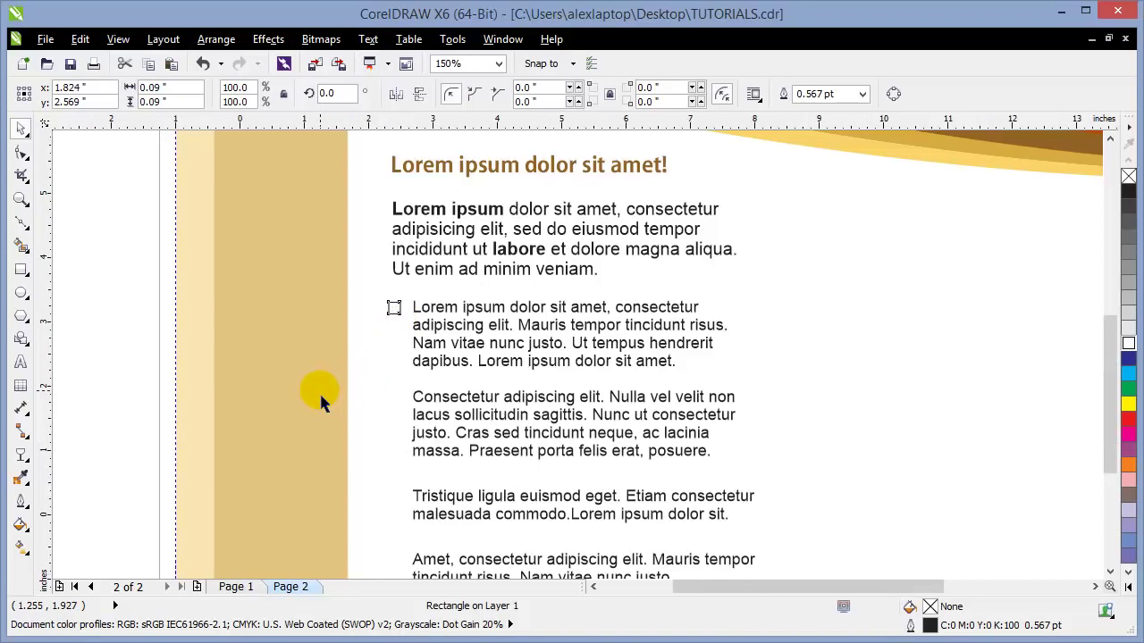
Step: Fill the small square with the dark brown sampled from the darkest curved strip and remove its outline
scroll(319, 392, "down", 2)
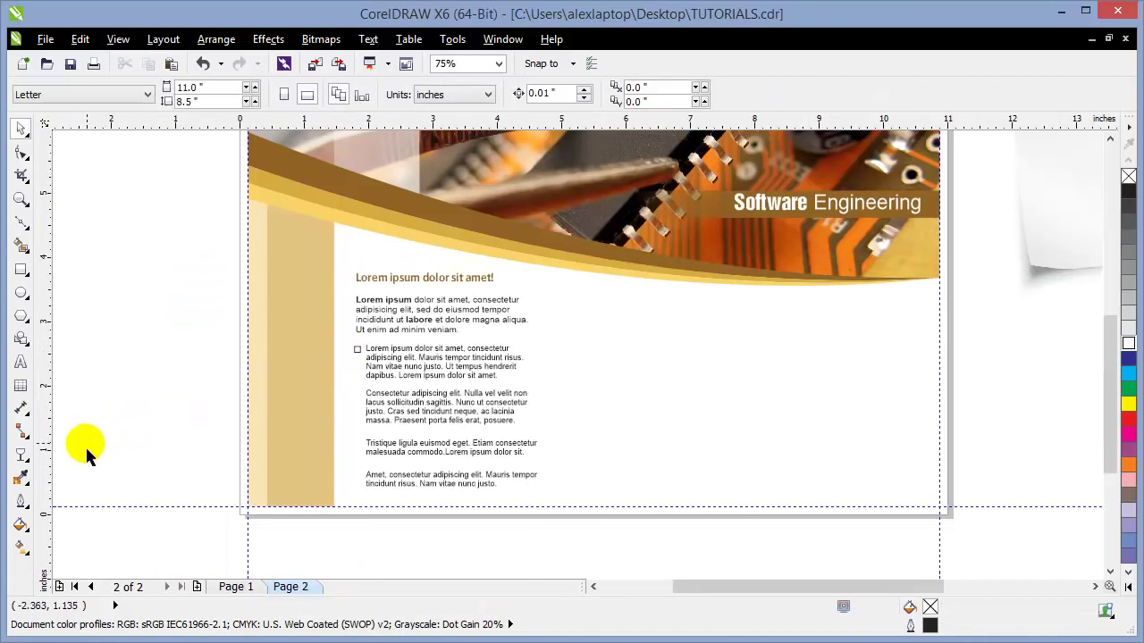
left_click(21, 478)
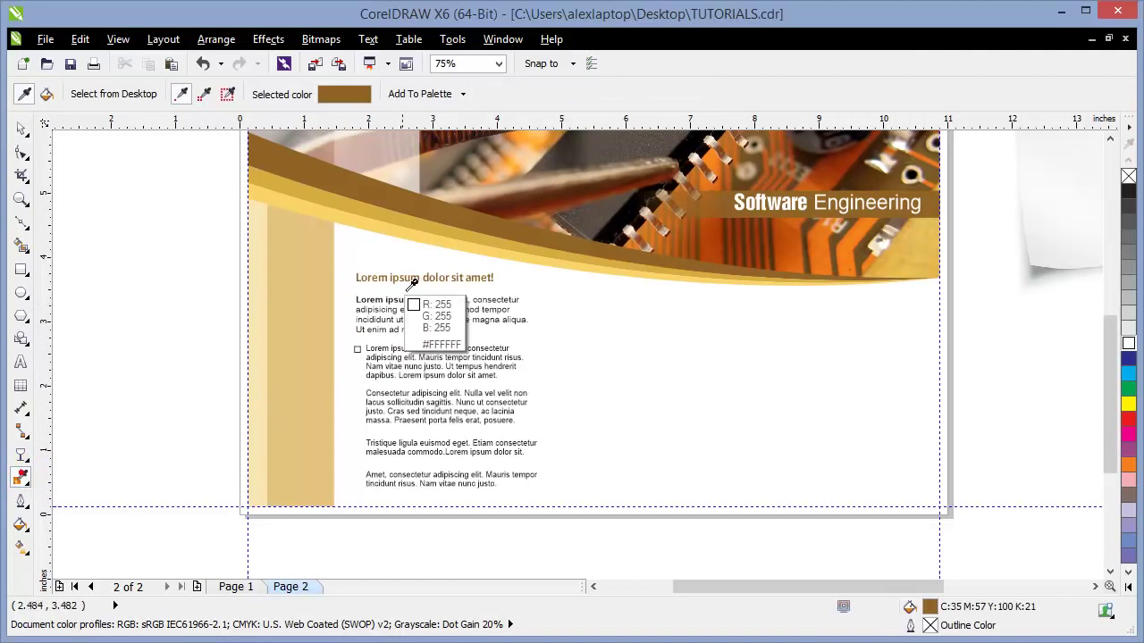
left_click(427, 210)
left_click(358, 349)
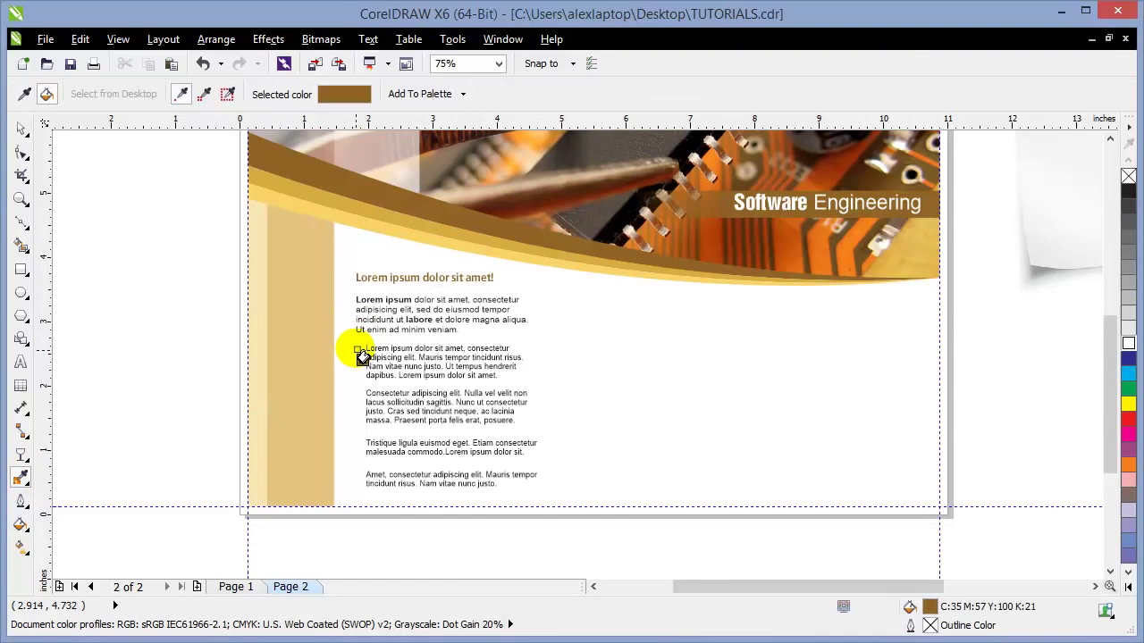
scroll(359, 356, "up", 2)
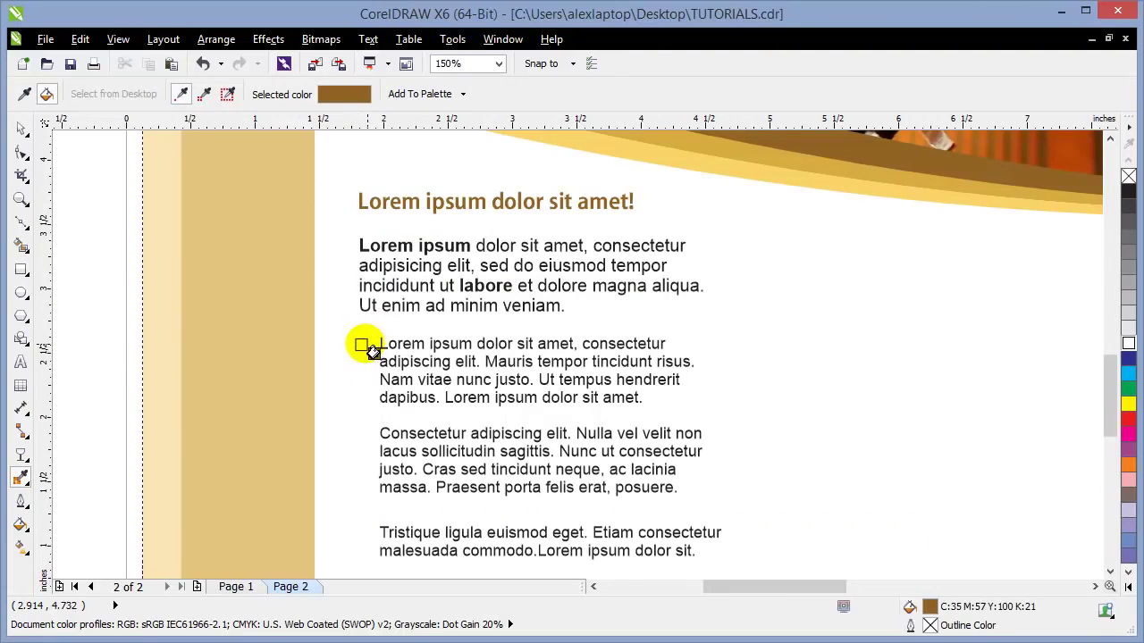
left_click(359, 346)
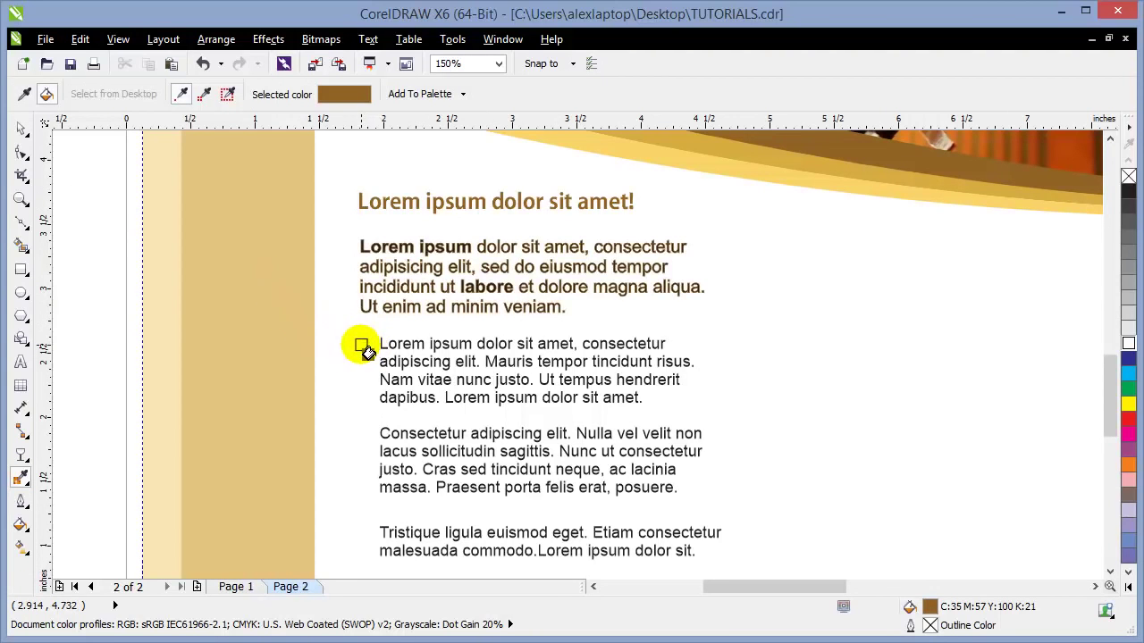
left_click(19, 128)
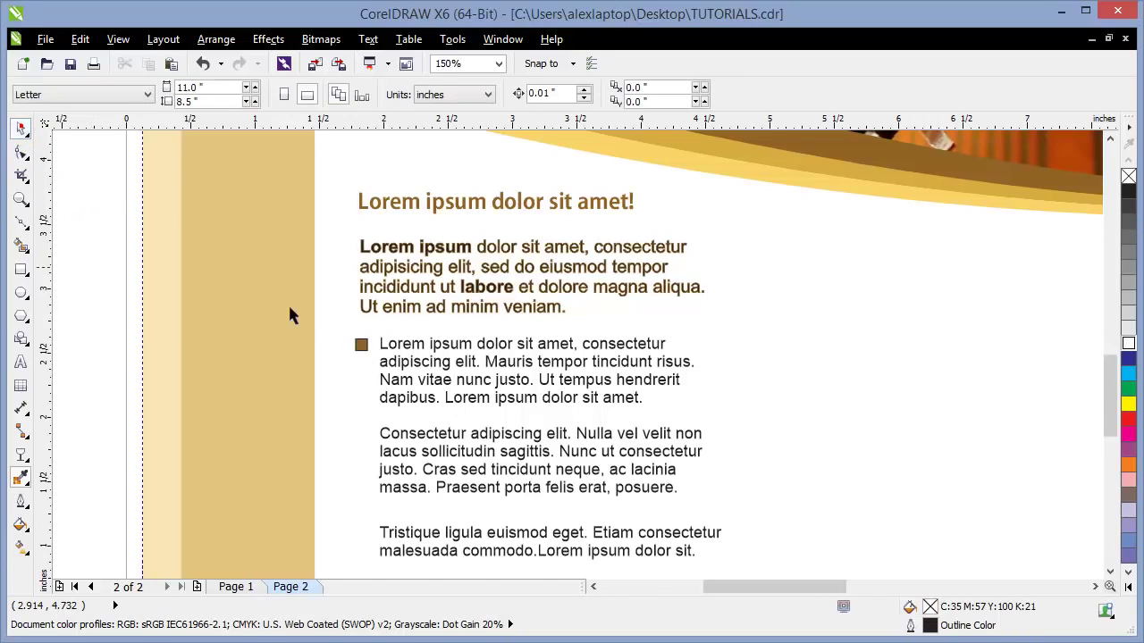
left_click(360, 347)
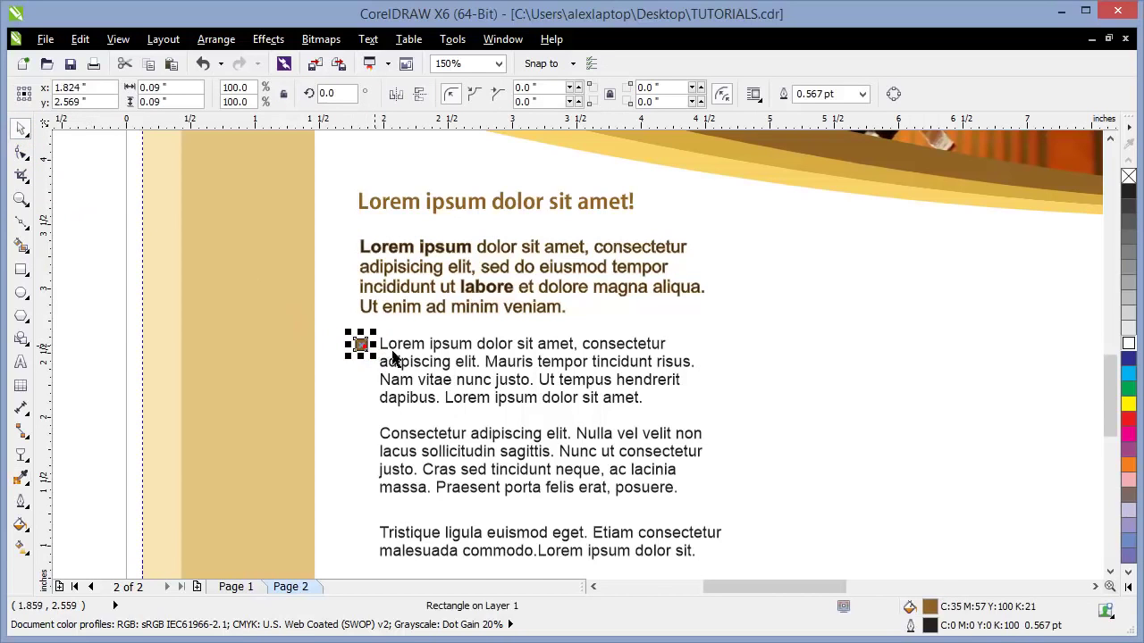
right_click(1128, 177)
Step: Copy the brown square bullet straight down beside the first line of each of the other three indented paragraphs
left_click_drag(1105, 370, 1098, 412)
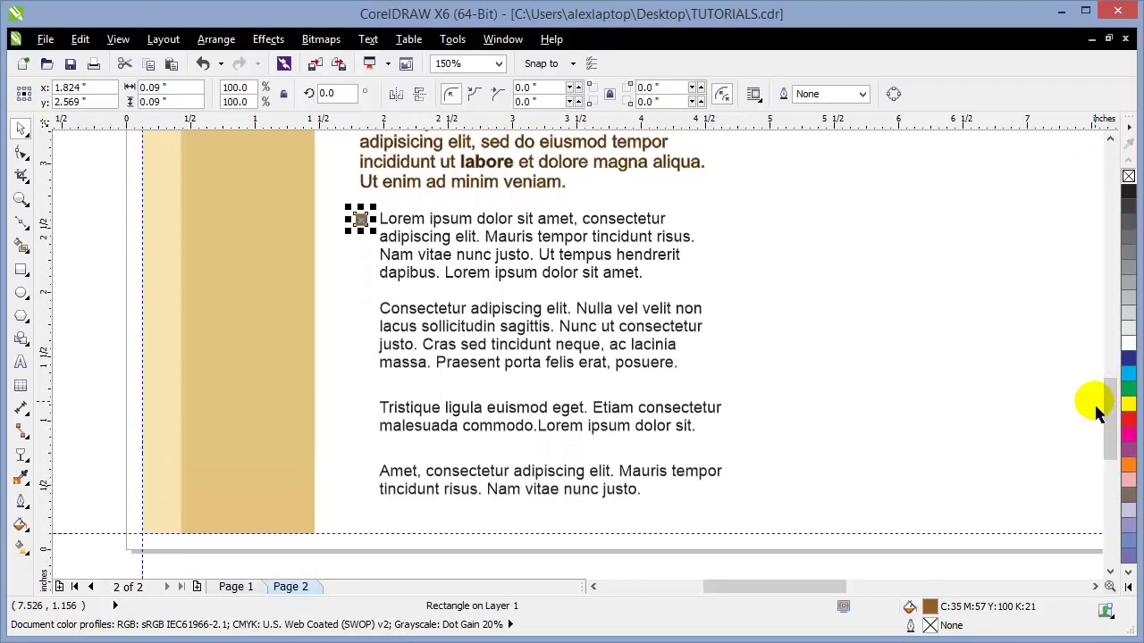
left_click_drag(361, 219, 369, 322)
left_click_drag(360, 309, 360, 308)
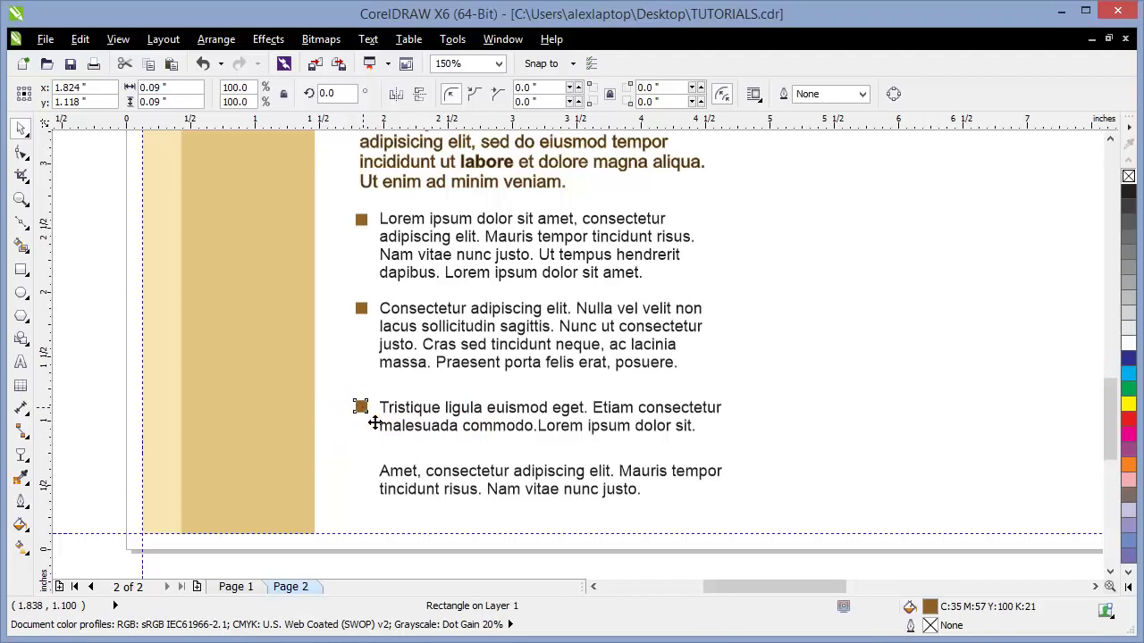
left_click_drag(365, 484, 364, 484)
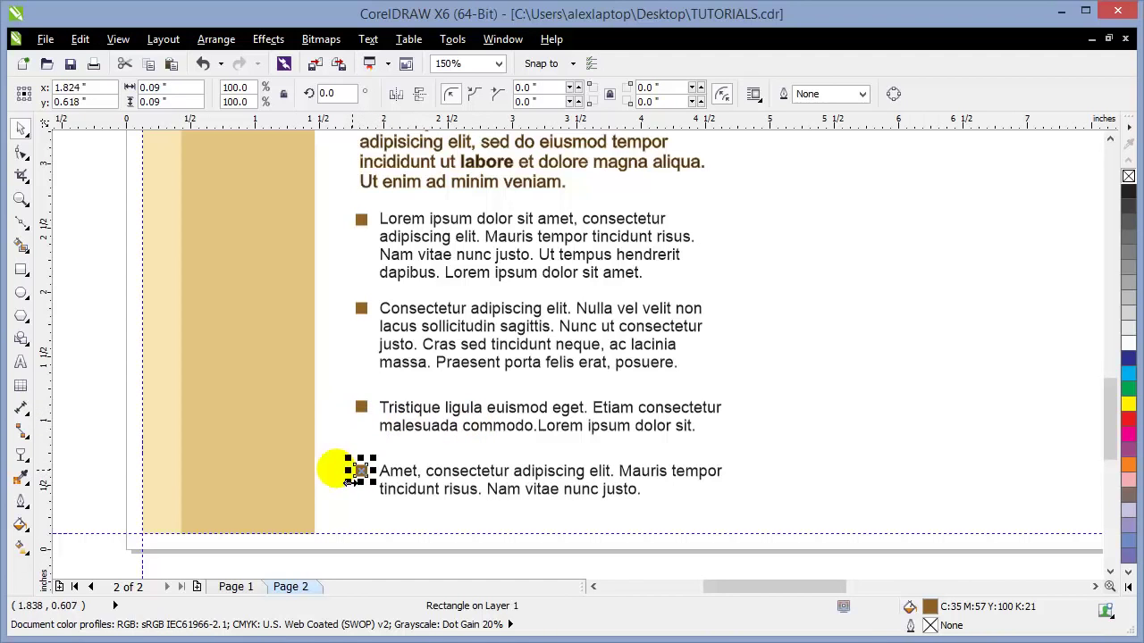
left_click(120, 467)
Step: Remove the brown hairline outline from the intro paragraph text
key("F4")
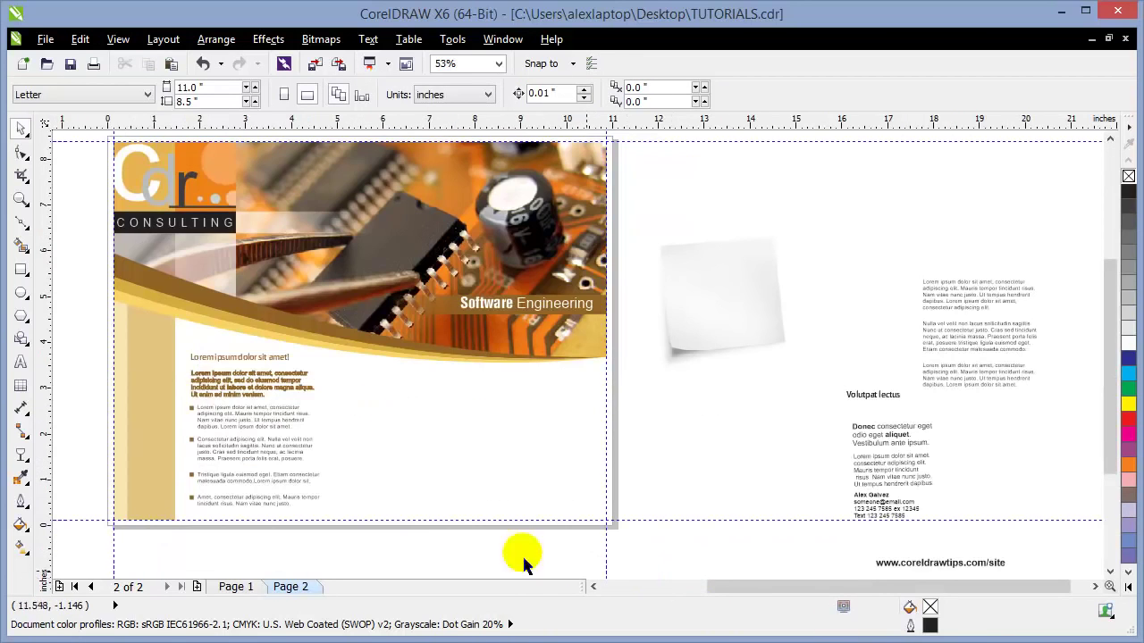
left_click(248, 393)
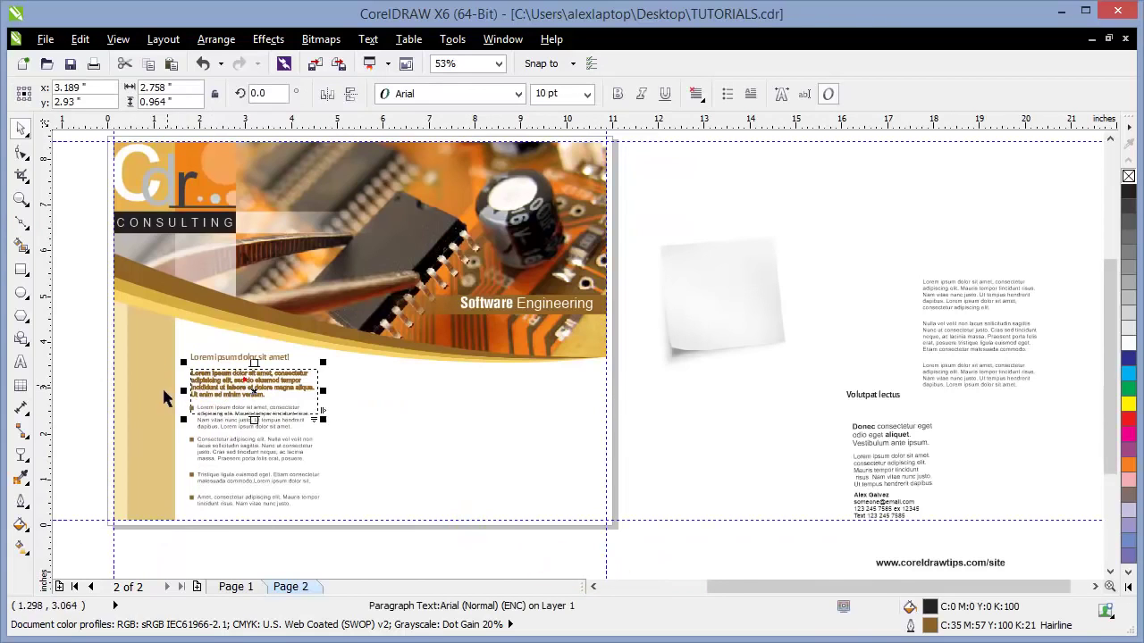
scroll(161, 384, "up", 2)
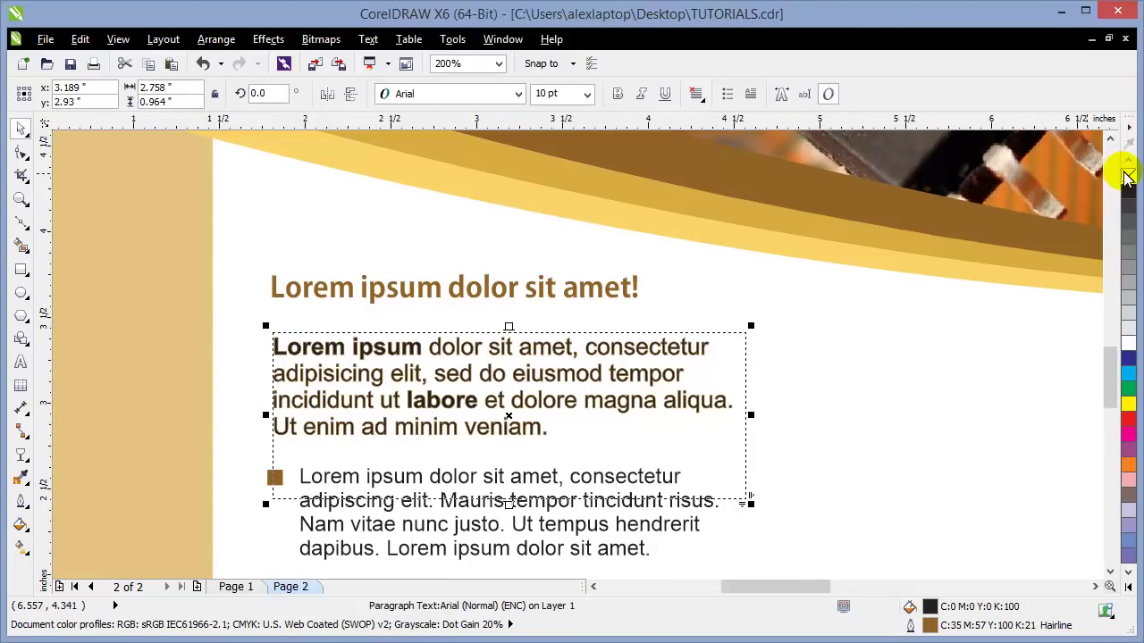
scroll(867, 409, "down", 1)
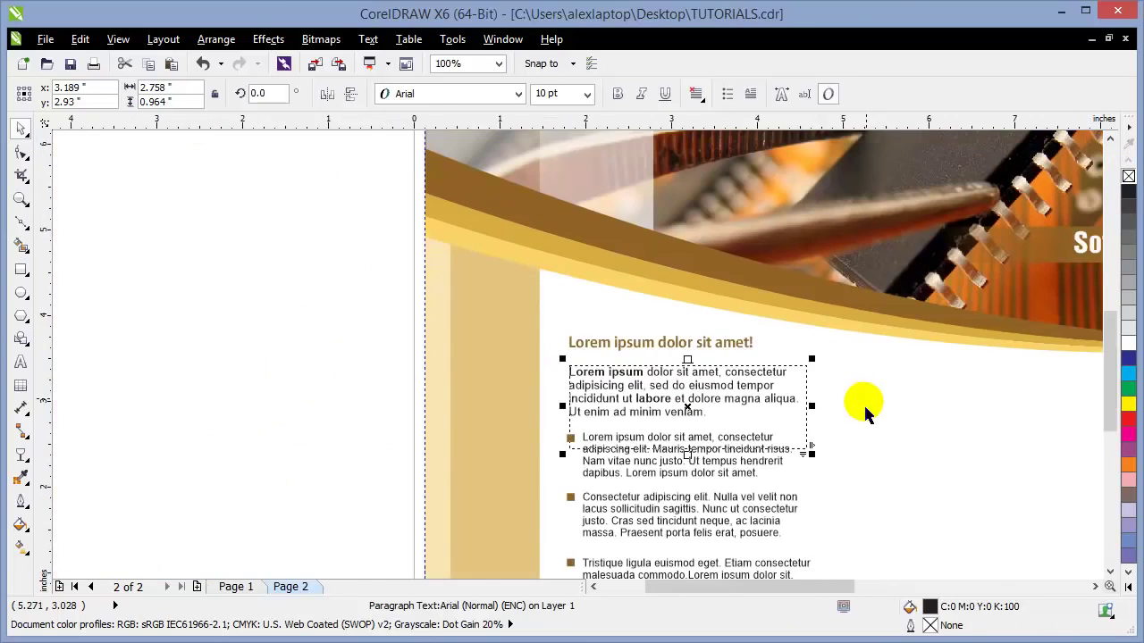
left_click(97, 371)
key("F4")
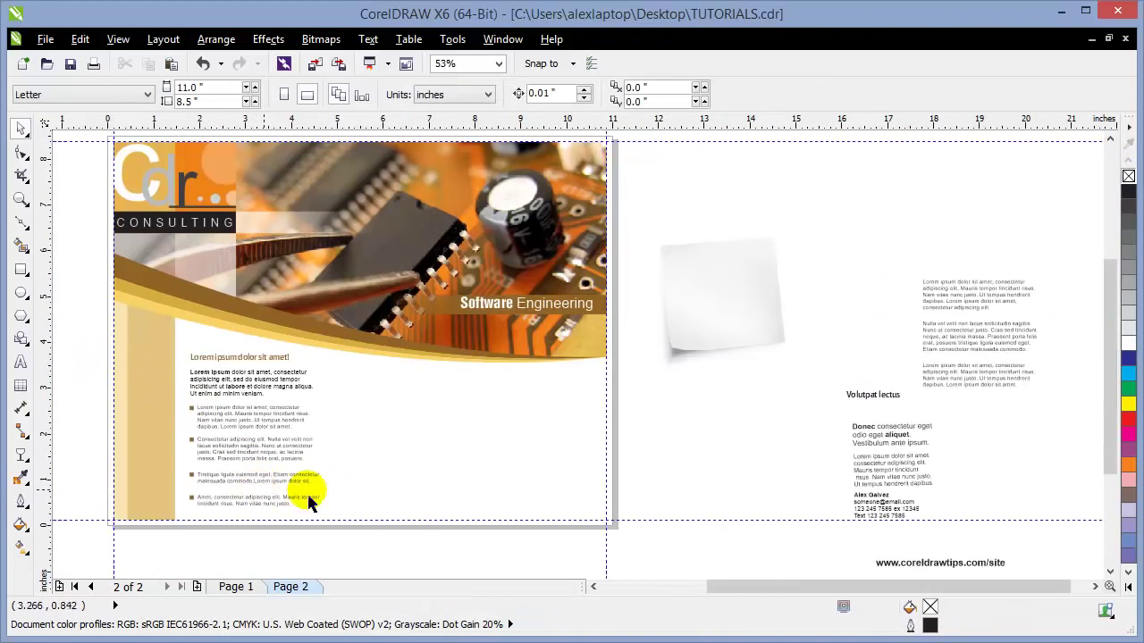
Step: Try placing the "Volutpat lectus" heading and the contact note text on the page beside the bulleted column
left_click_drag(947, 541, 962, 531)
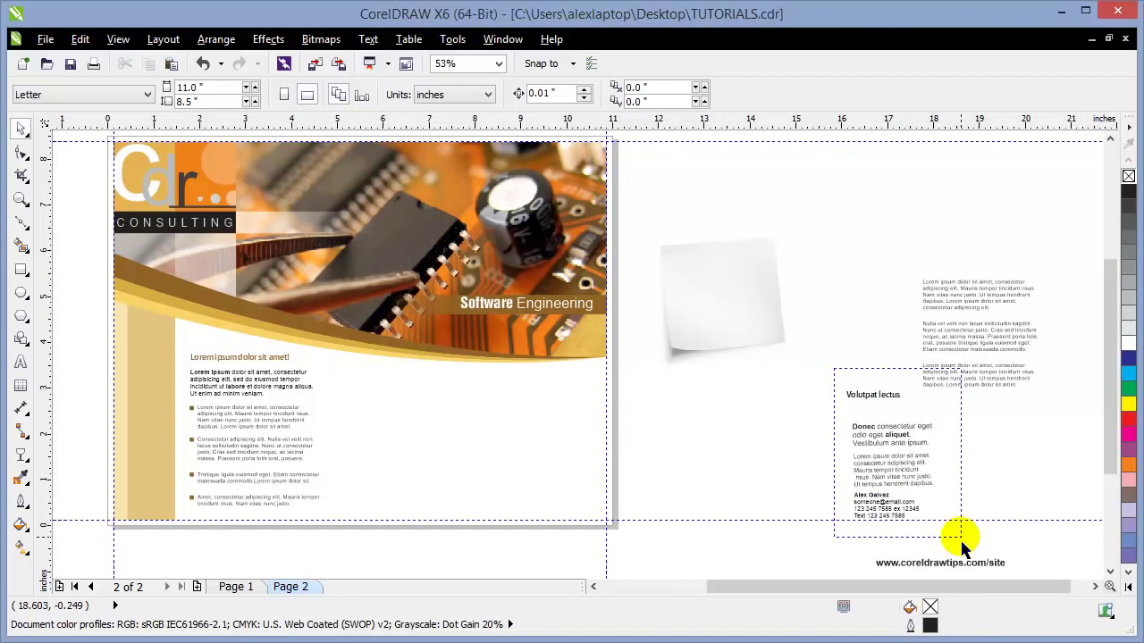
left_click_drag(906, 473, 414, 460)
Step: Shift the loose three-paragraph block down and left on the desktop, and move the "Volutpat lectus" heading and note text off the page above it
left_click(916, 290)
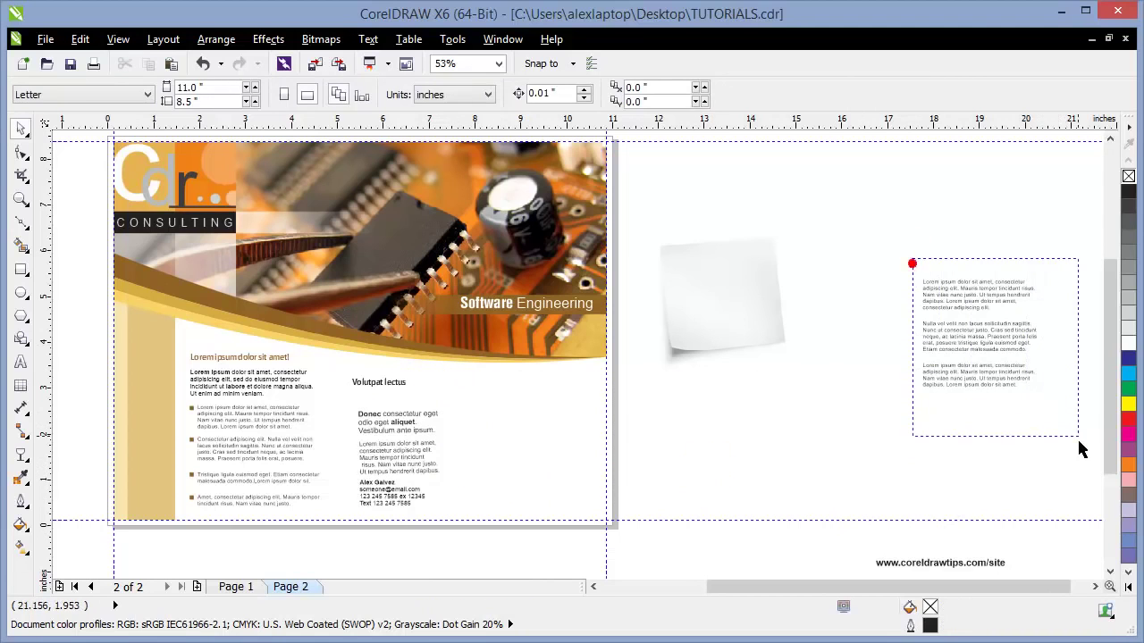
left_click_drag(1003, 378, 937, 492)
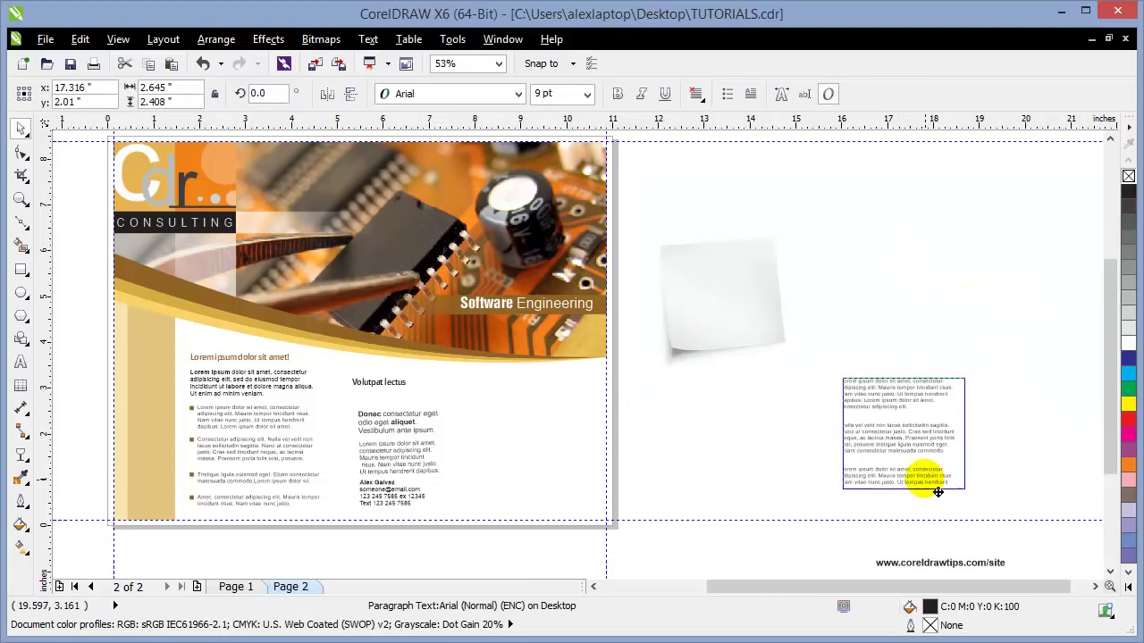
left_click(368, 551)
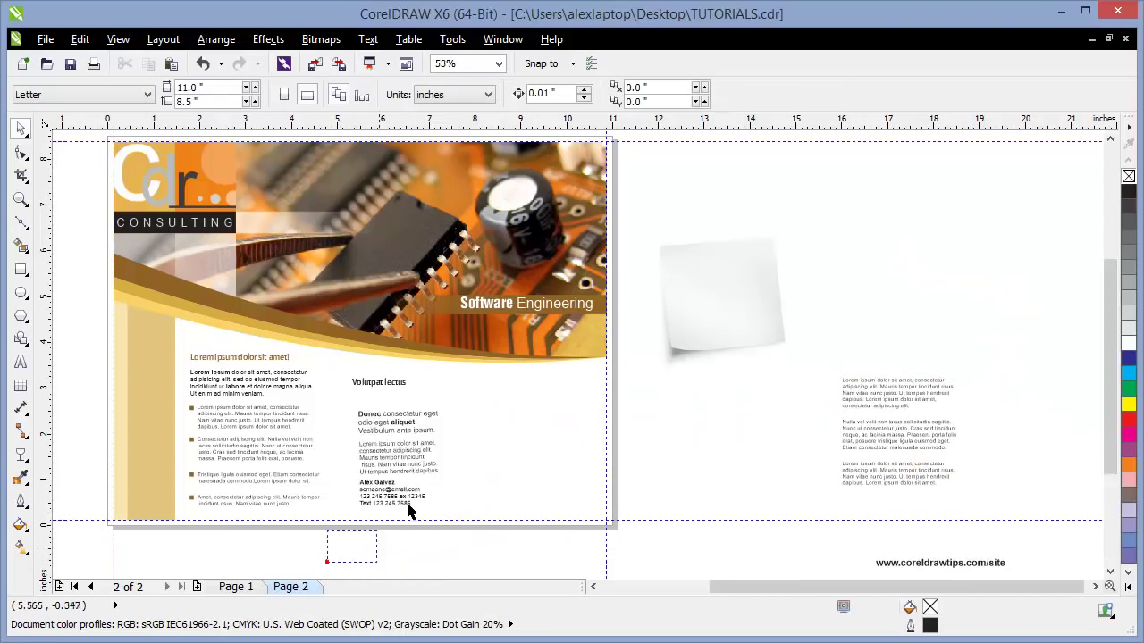
left_click_drag(500, 364, 346, 516)
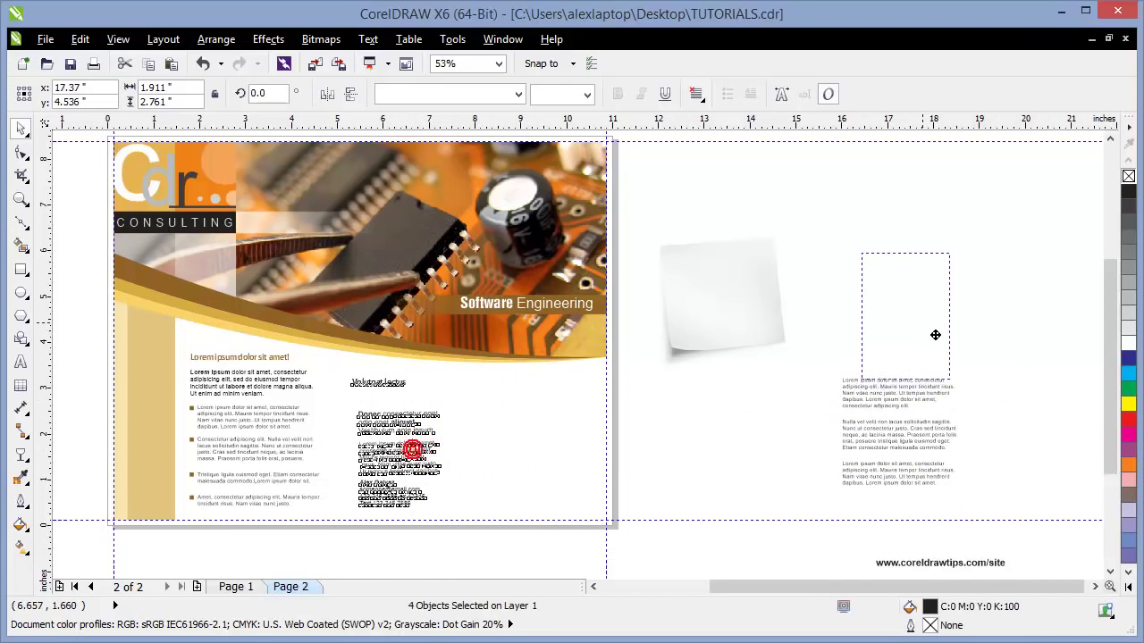
Step: Place the loose three-paragraph text block on the page beside the bulleted column, and check the layout against page 1
left_click_drag(934, 335, 935, 334)
left_click_drag(878, 439, 370, 447)
left_click(367, 545)
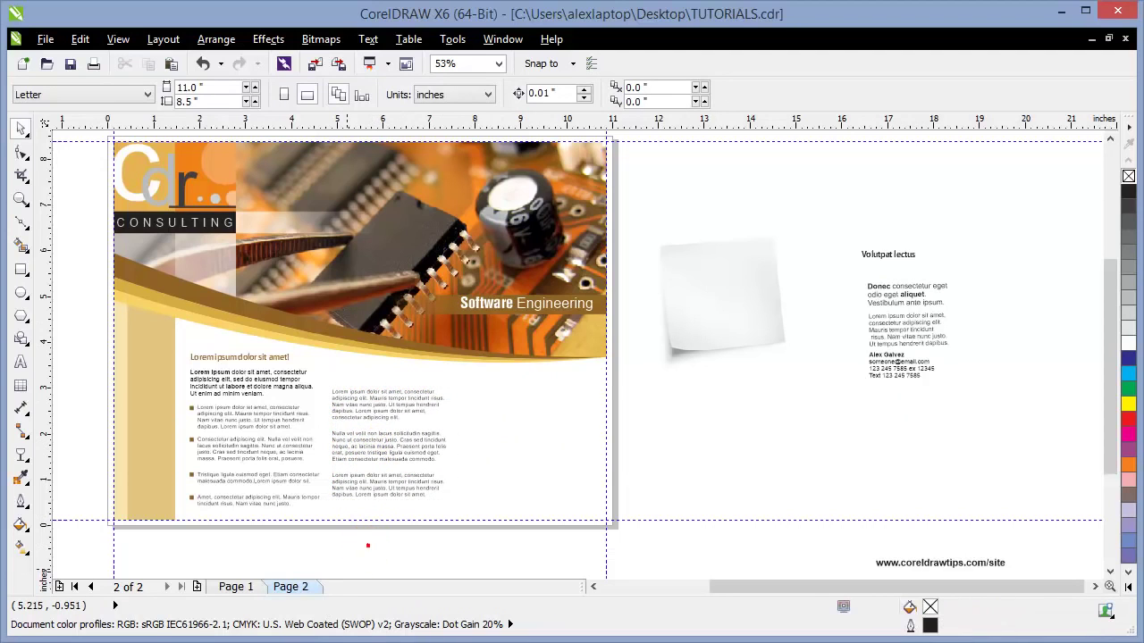
left_click(225, 587)
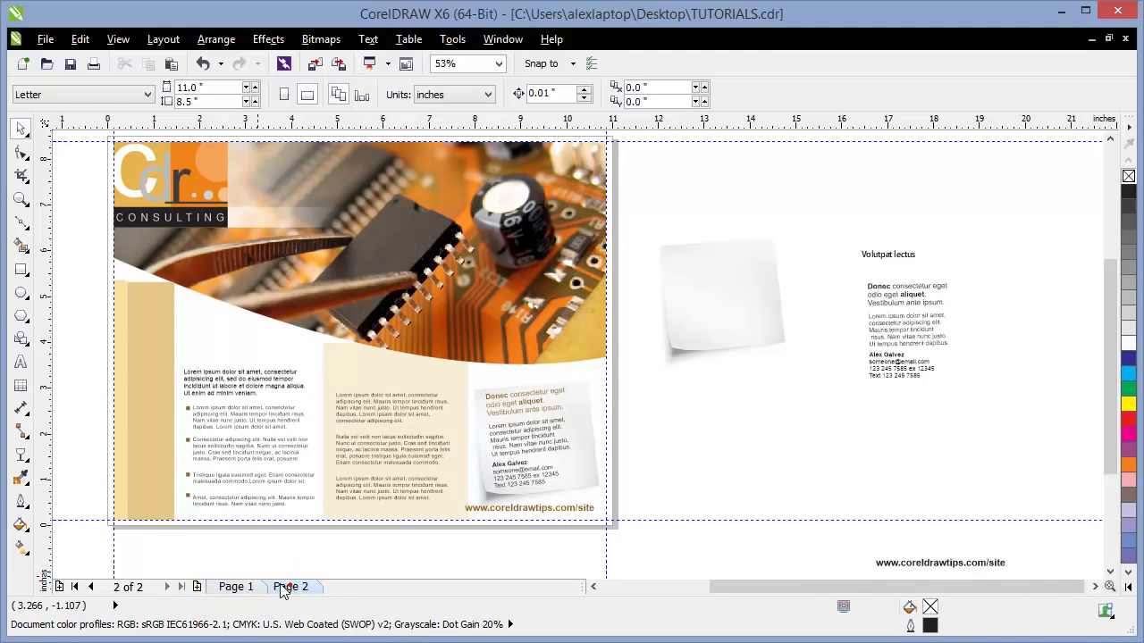
Step: Activate the Rectangle tool for the area around the three-paragraph column on page 2 and turn on snapping to guidelines
left_click(21, 273)
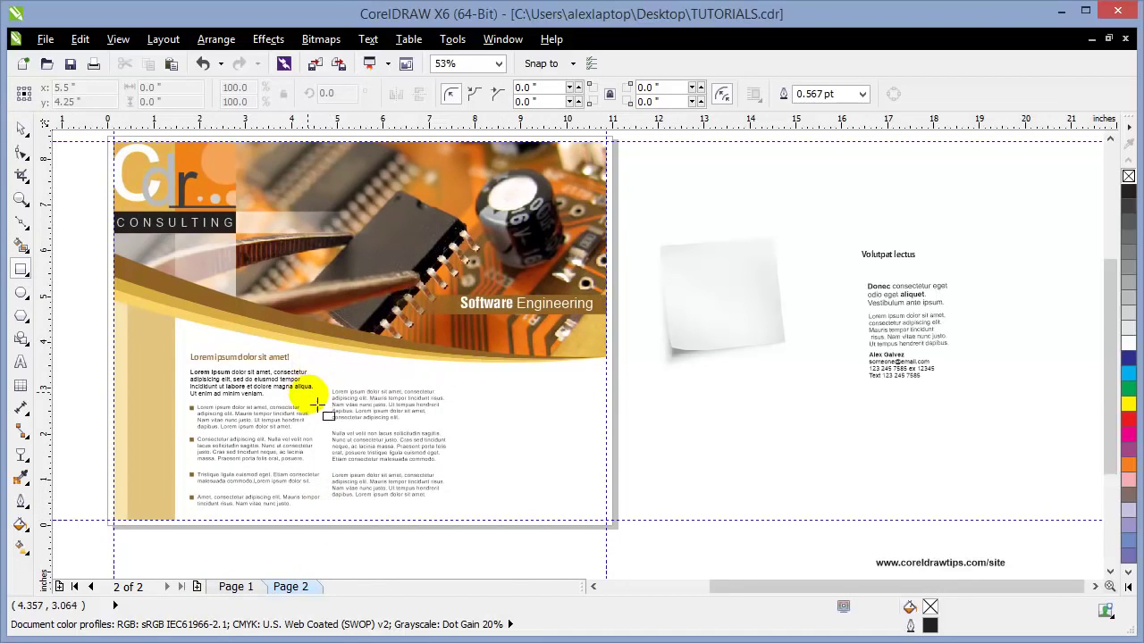
scroll(308, 396, "up", 2)
left_click_drag(1110, 370, 1110, 395)
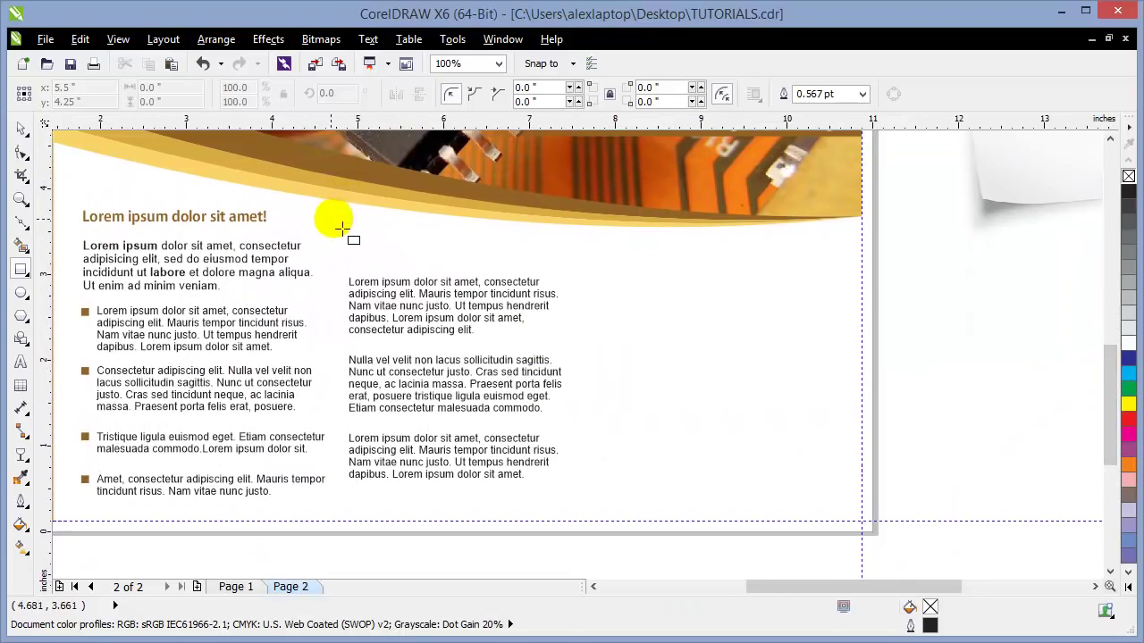
left_click(118, 39)
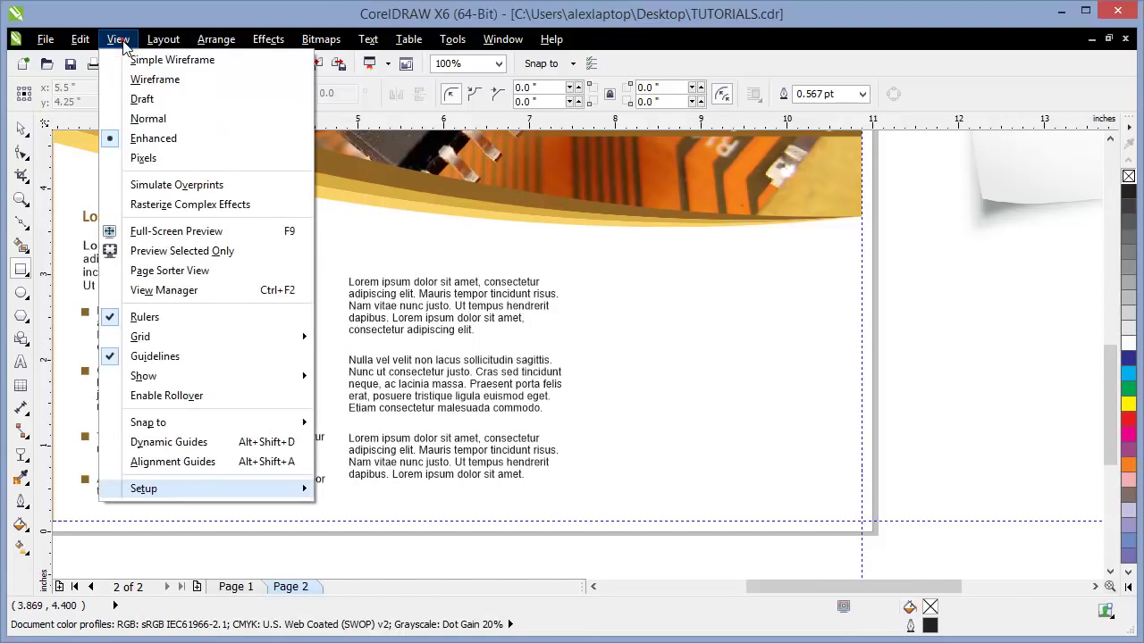
mouse_move(161, 423)
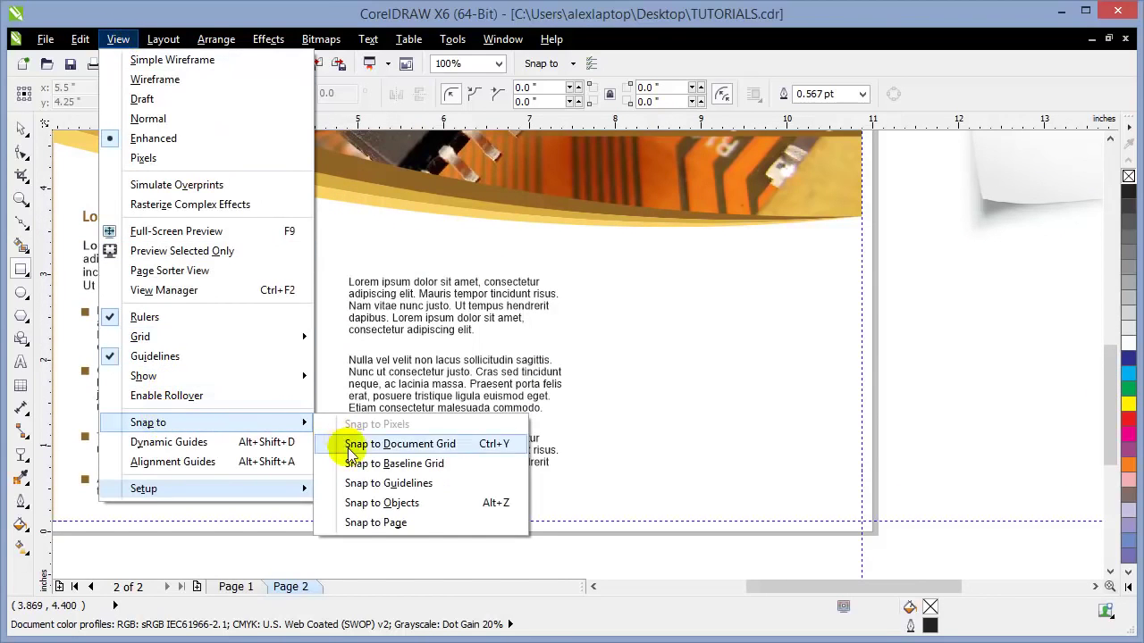
left_click(375, 486)
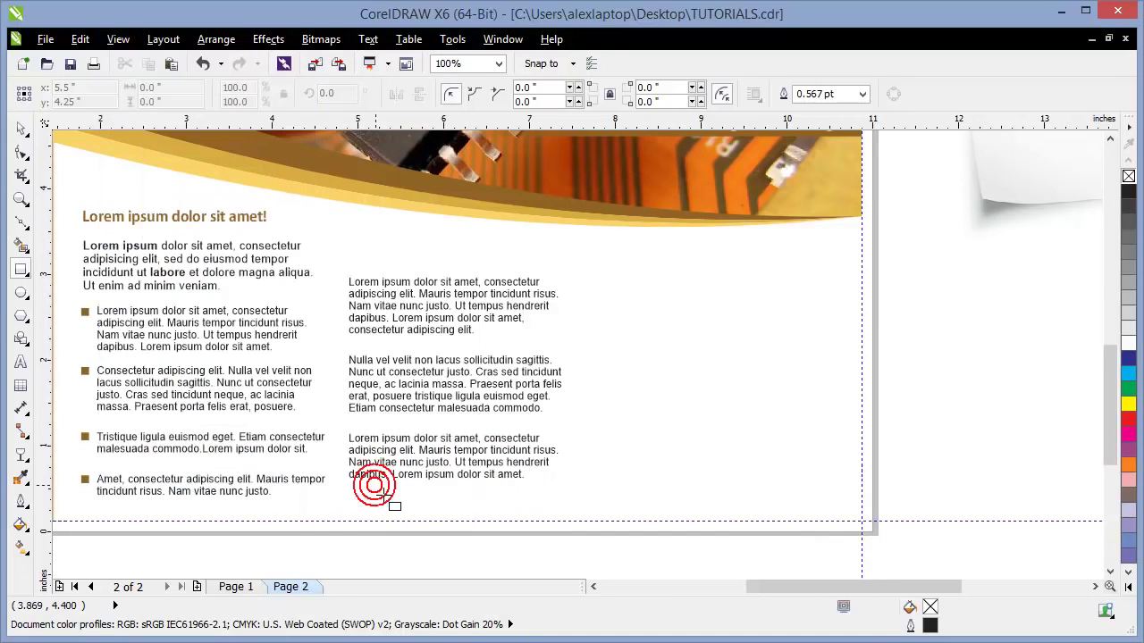